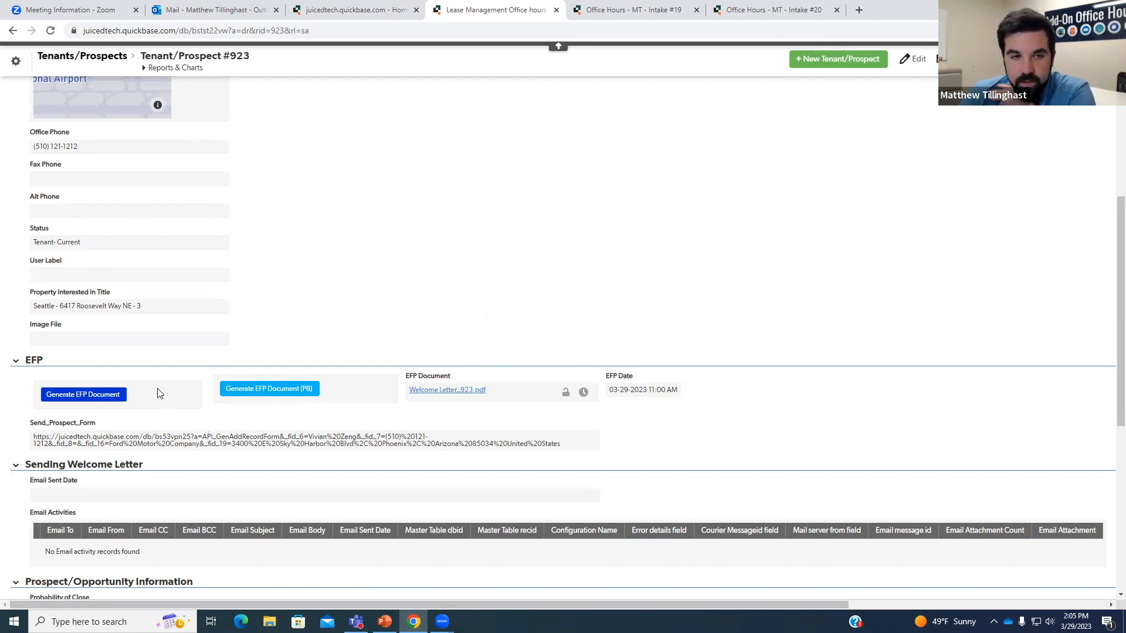
Generate the EFP Welcome Letter document for #923 and close its PDF preview.
left_click_drag(69, 434, 563, 446)
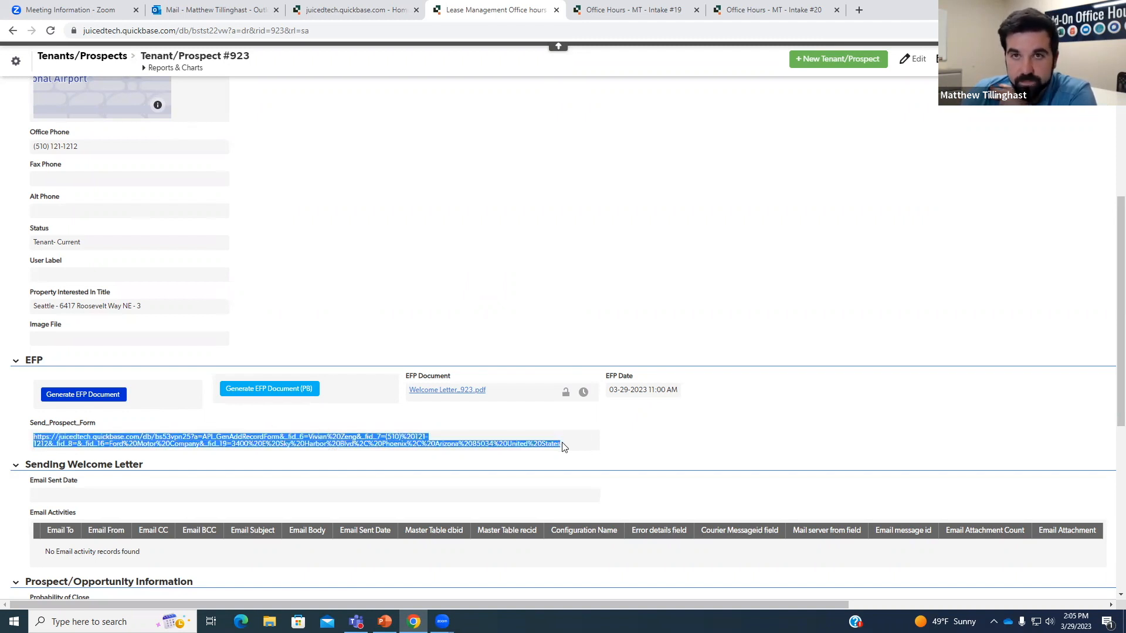
left_click(563, 447)
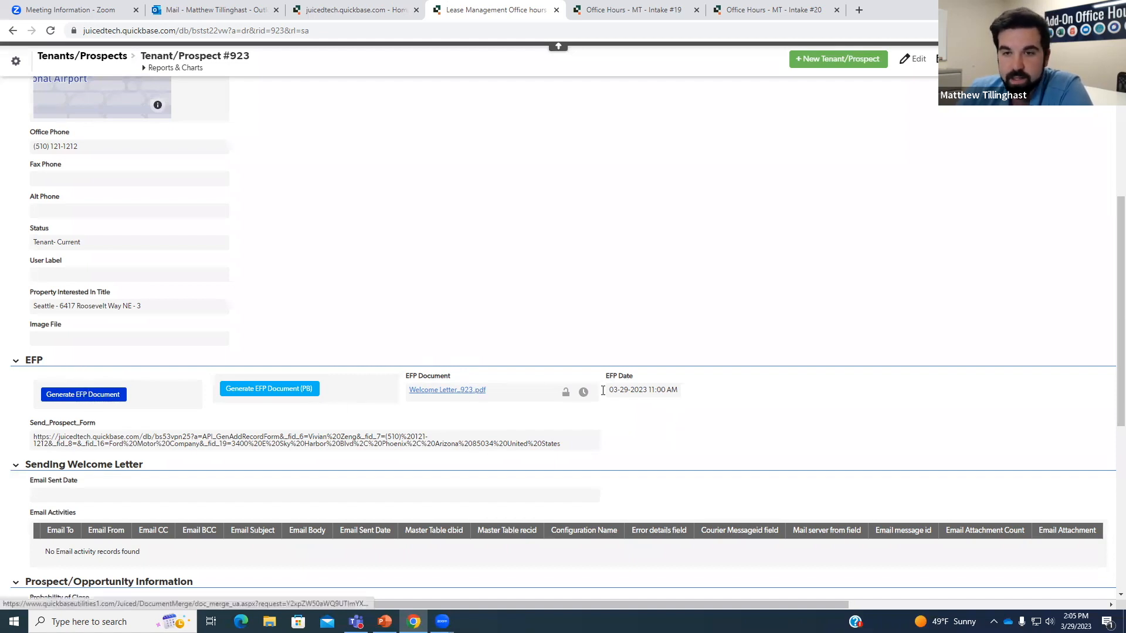
left_click(111, 395)
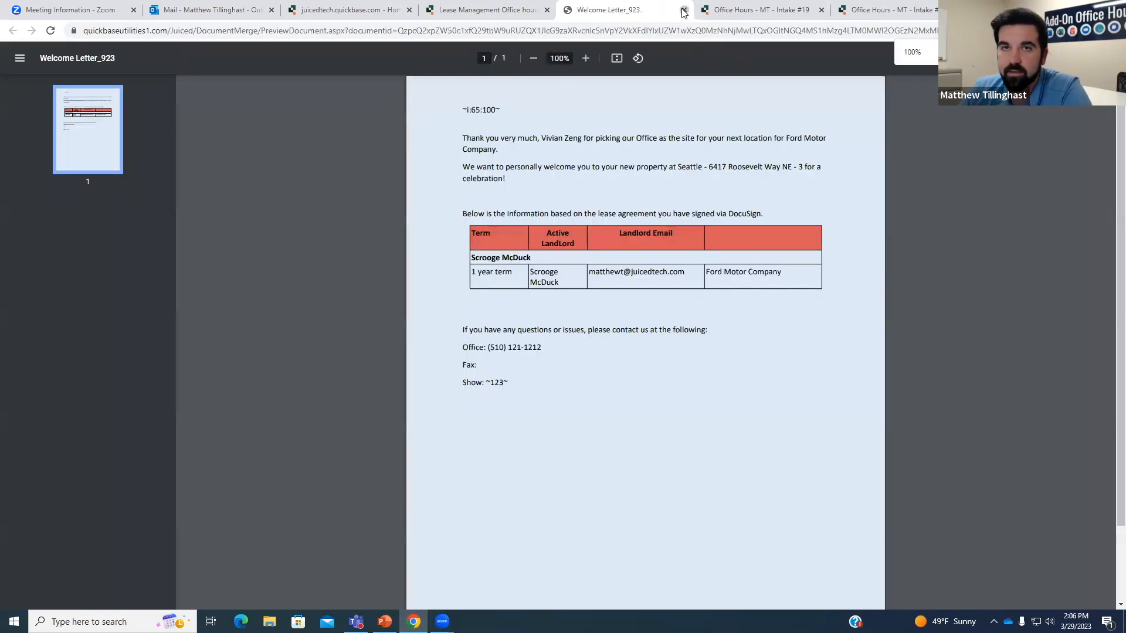
left_click(683, 10)
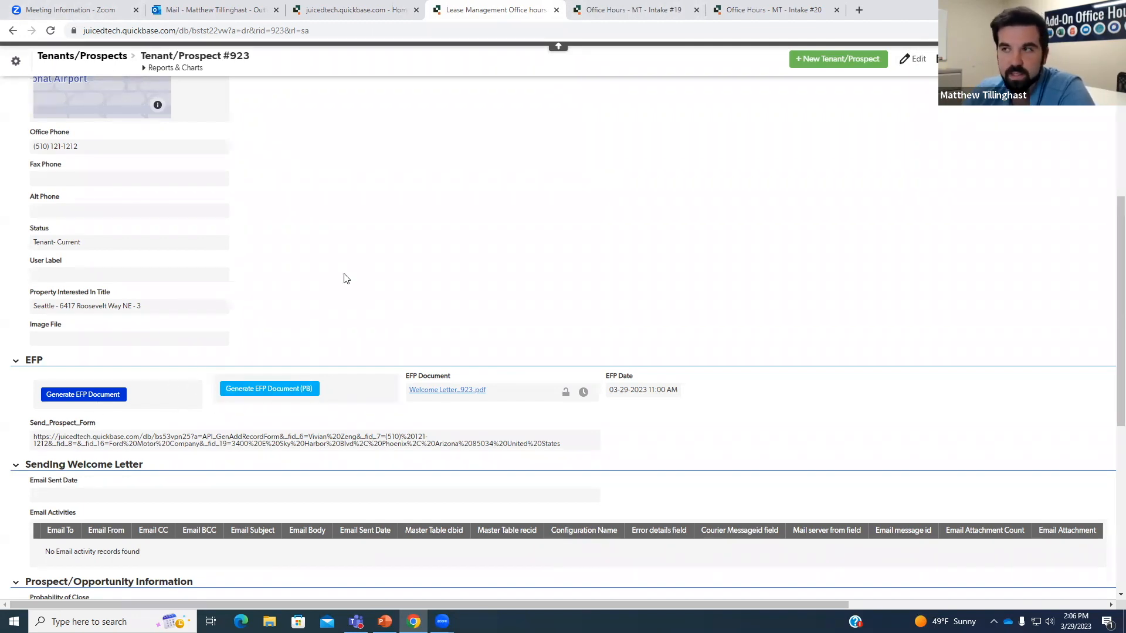
left_click(51, 33)
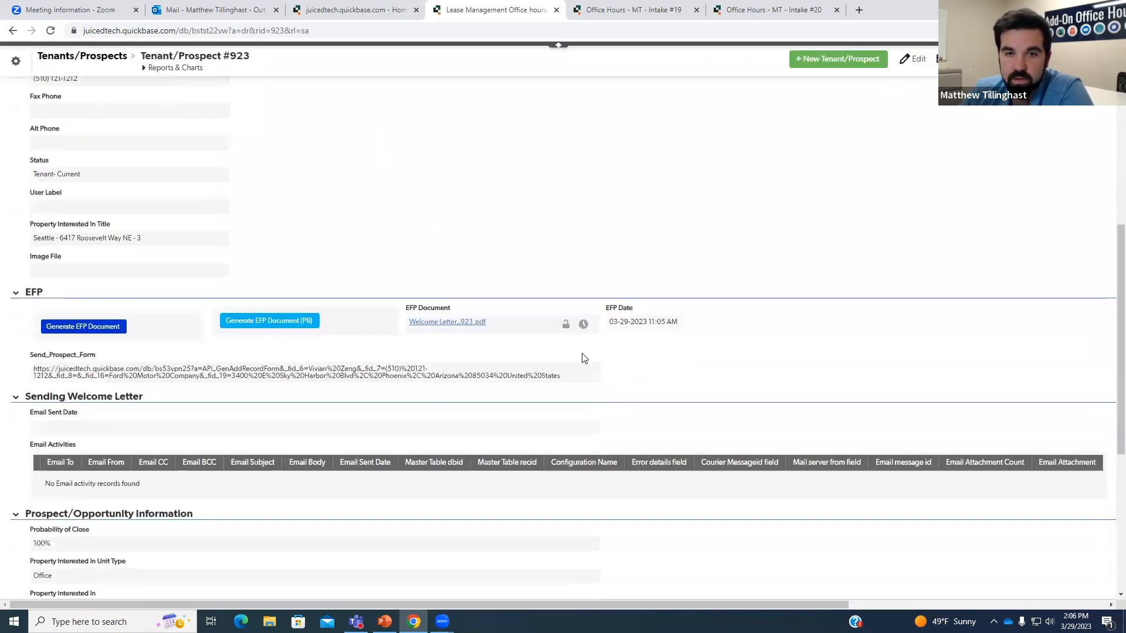
left_click_drag(609, 300, 649, 301)
left_click(703, 307)
left_click(687, 305)
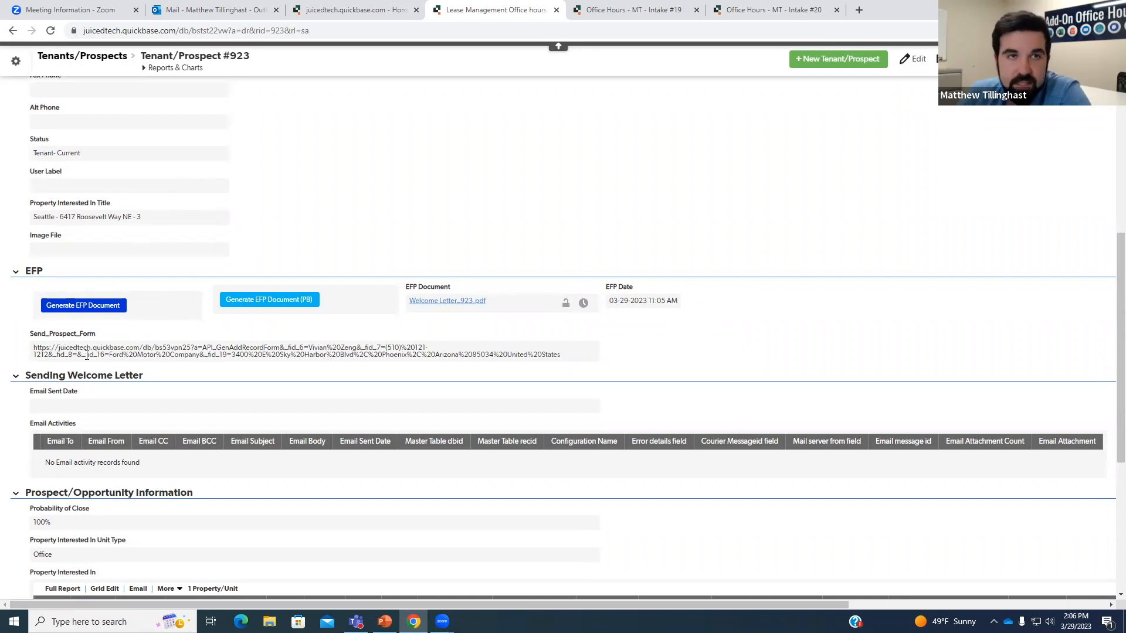
right_click(77, 333)
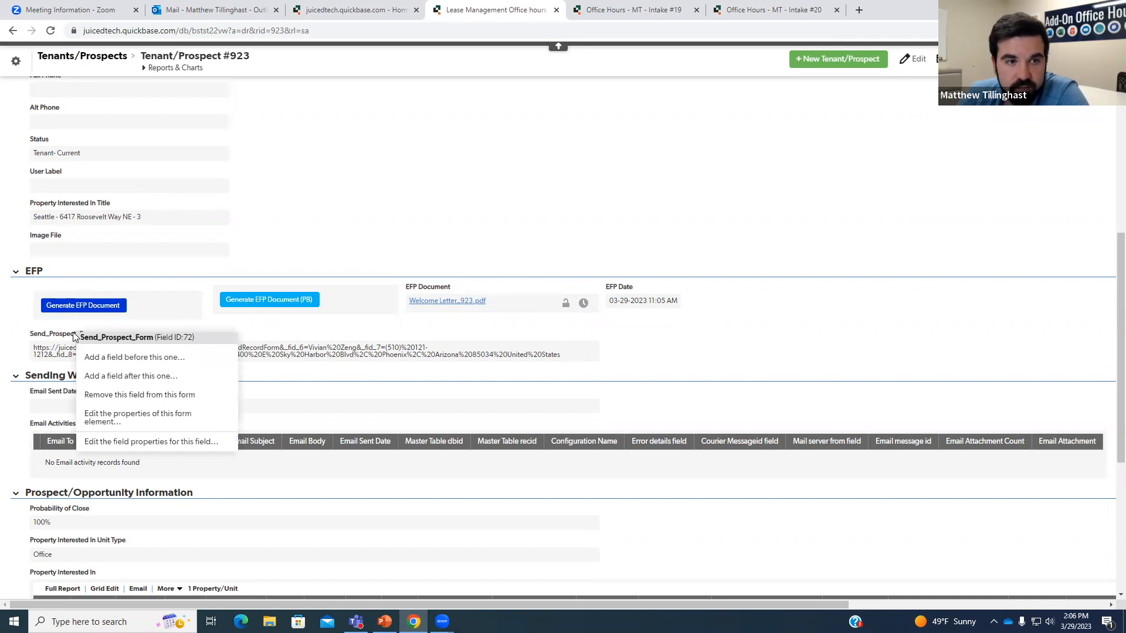
left_click(262, 352)
right_click(269, 351)
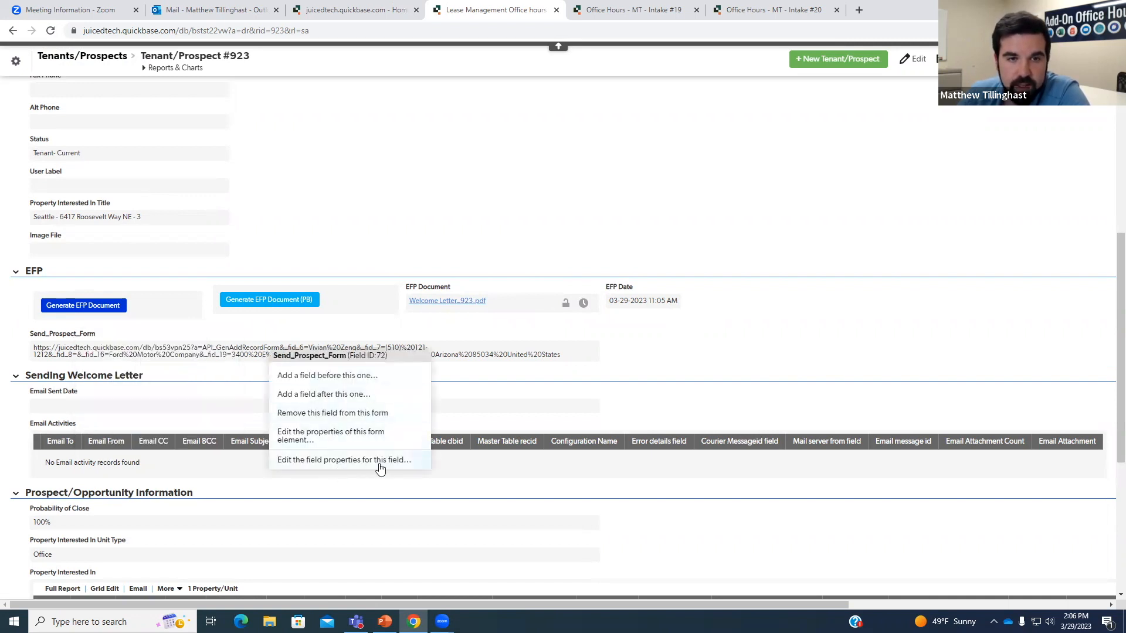
left_click(478, 365)
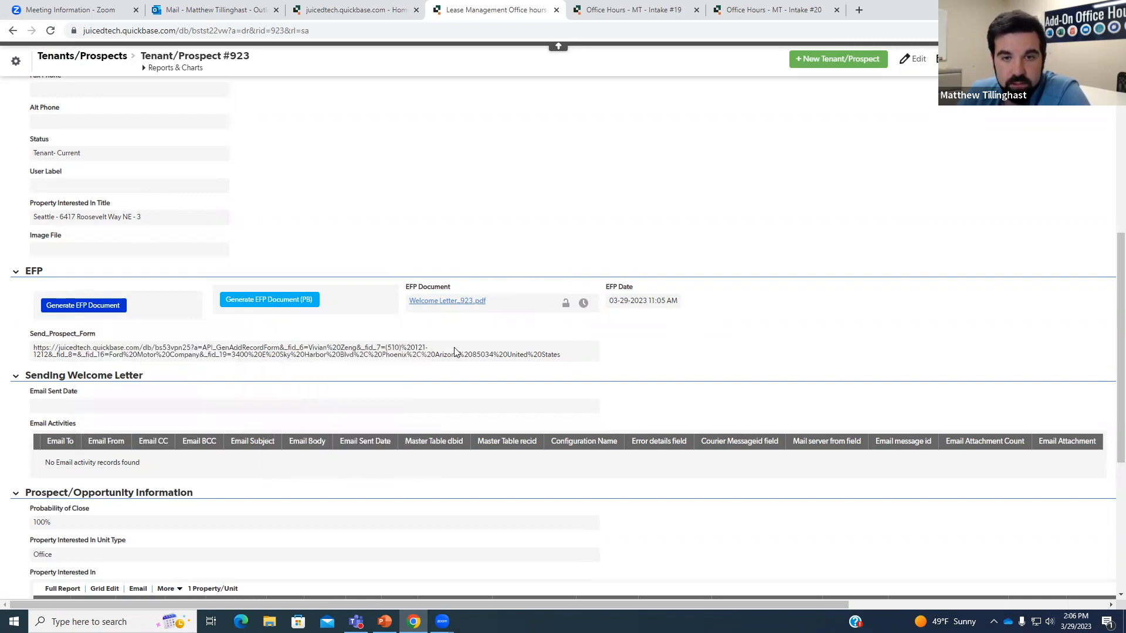
right_click(410, 347)
left_click(484, 457)
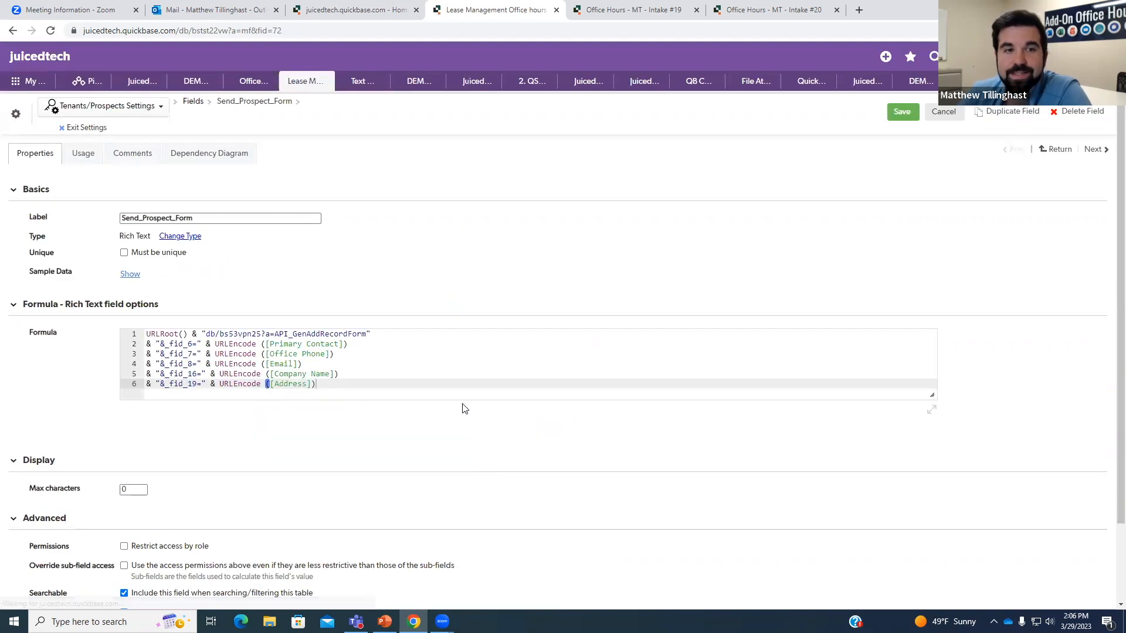
left_click(160, 333)
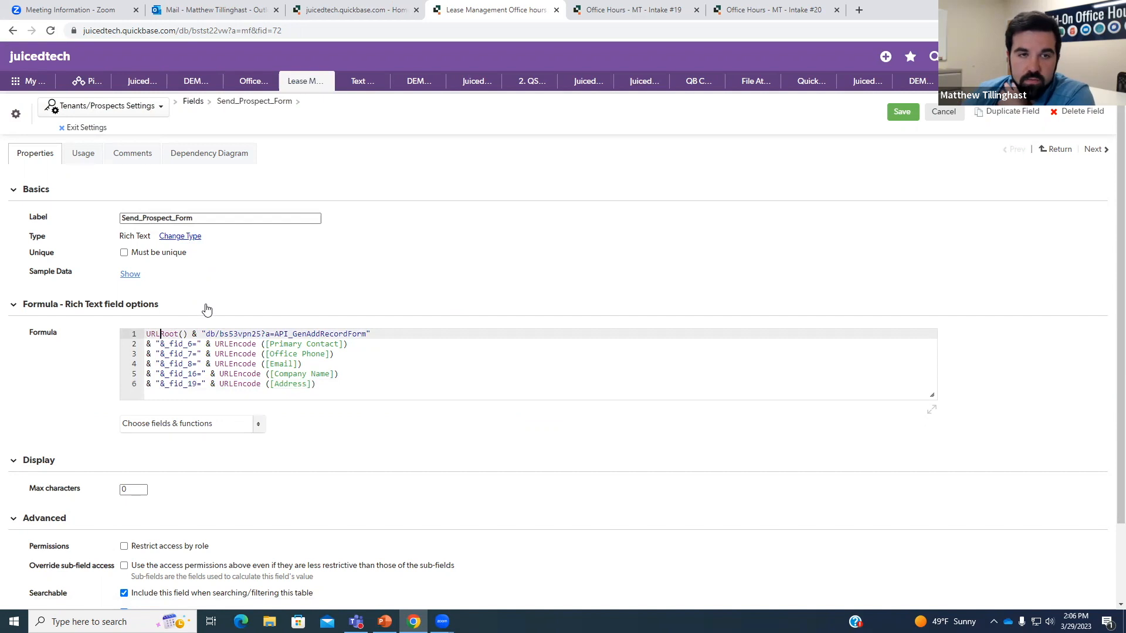
left_click(327, 385)
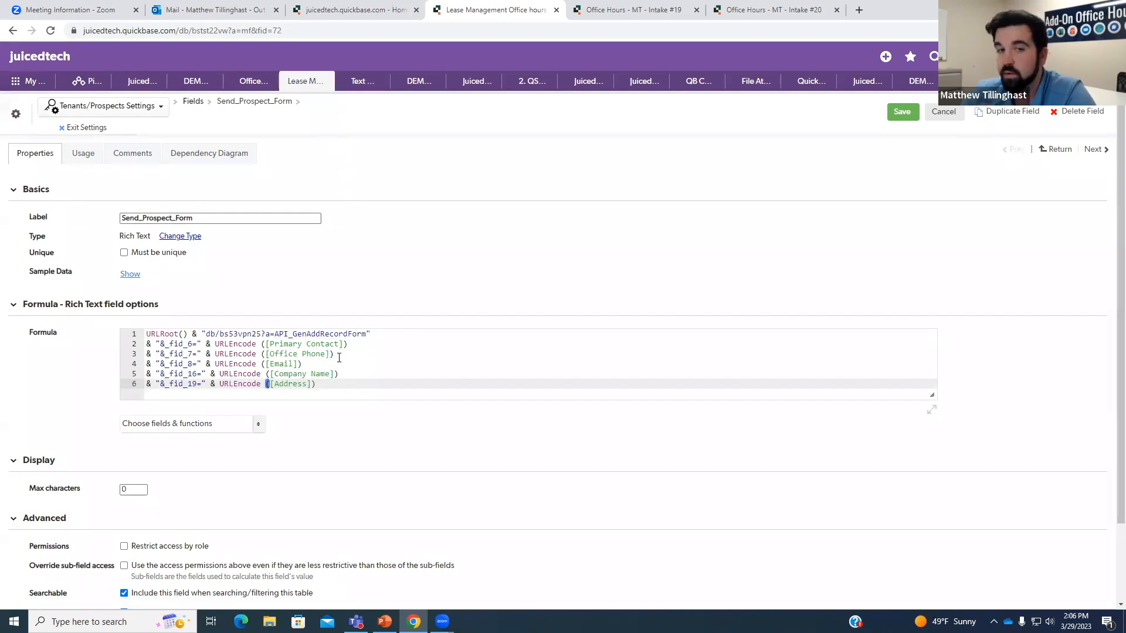
left_click(233, 334)
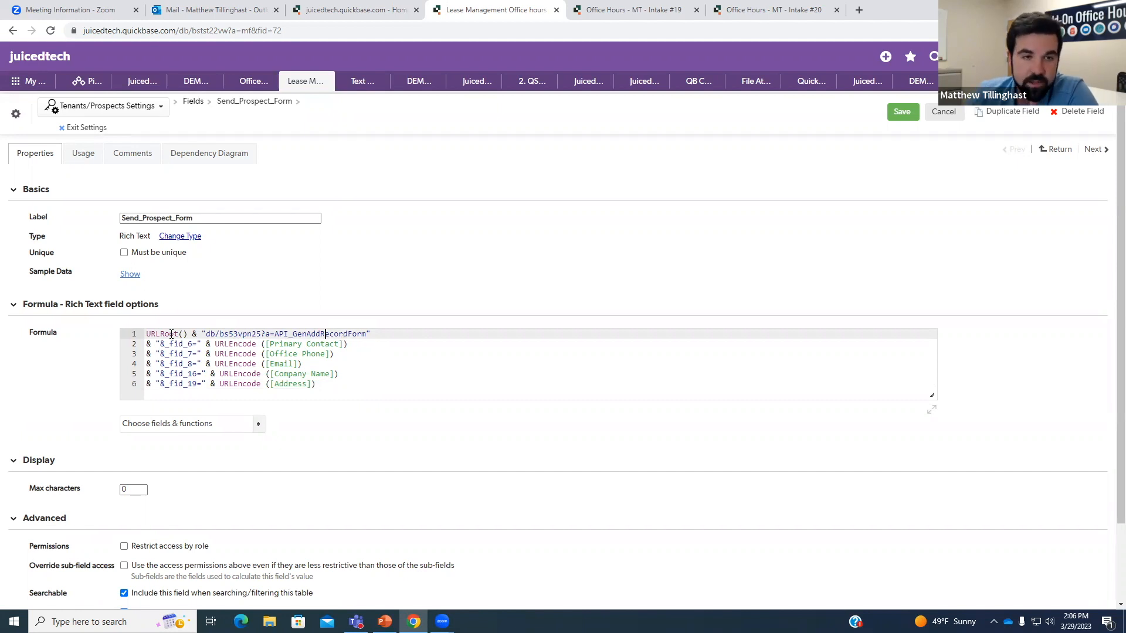
left_click_drag(189, 334, 146, 334)
left_click(207, 344)
left_click(225, 334)
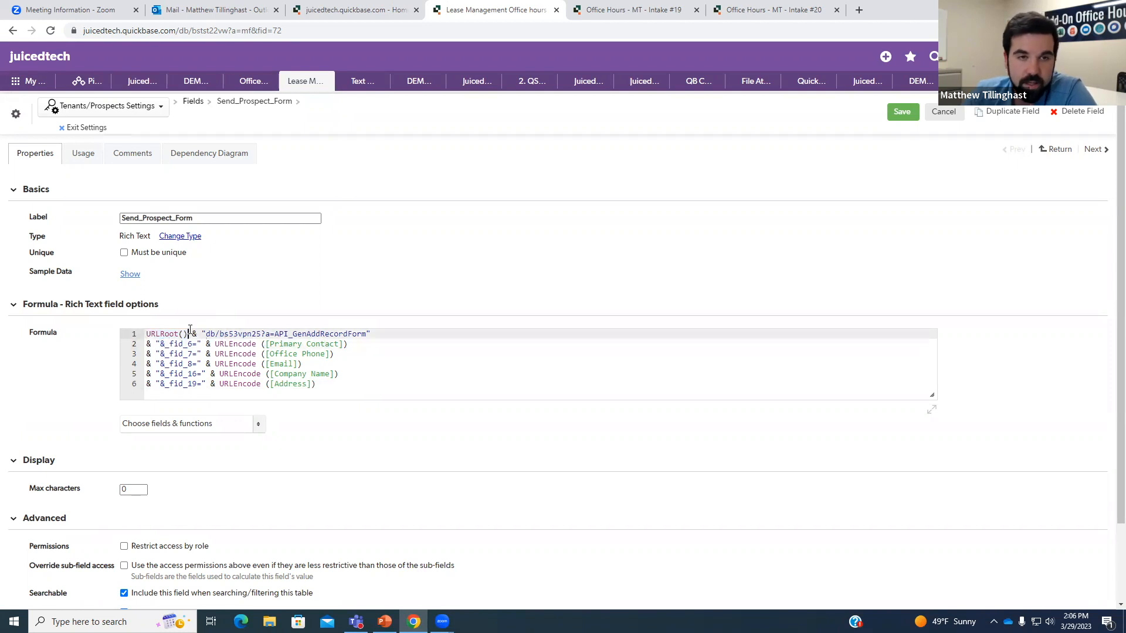
left_click_drag(206, 335, 289, 335)
left_click(243, 336)
left_click(268, 335)
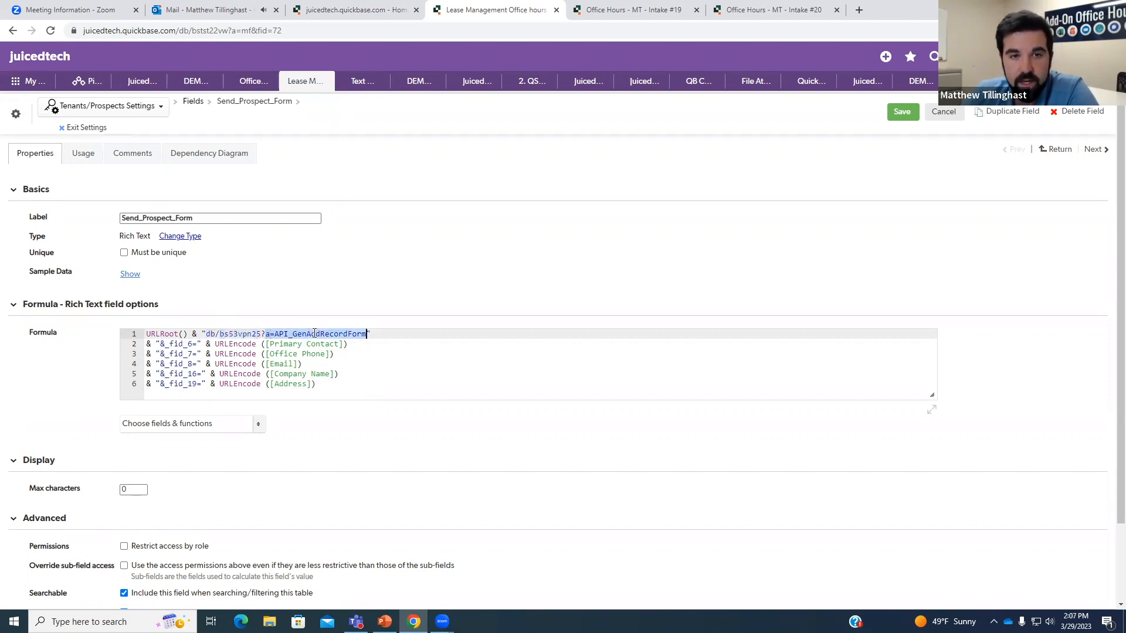
left_click(368, 335)
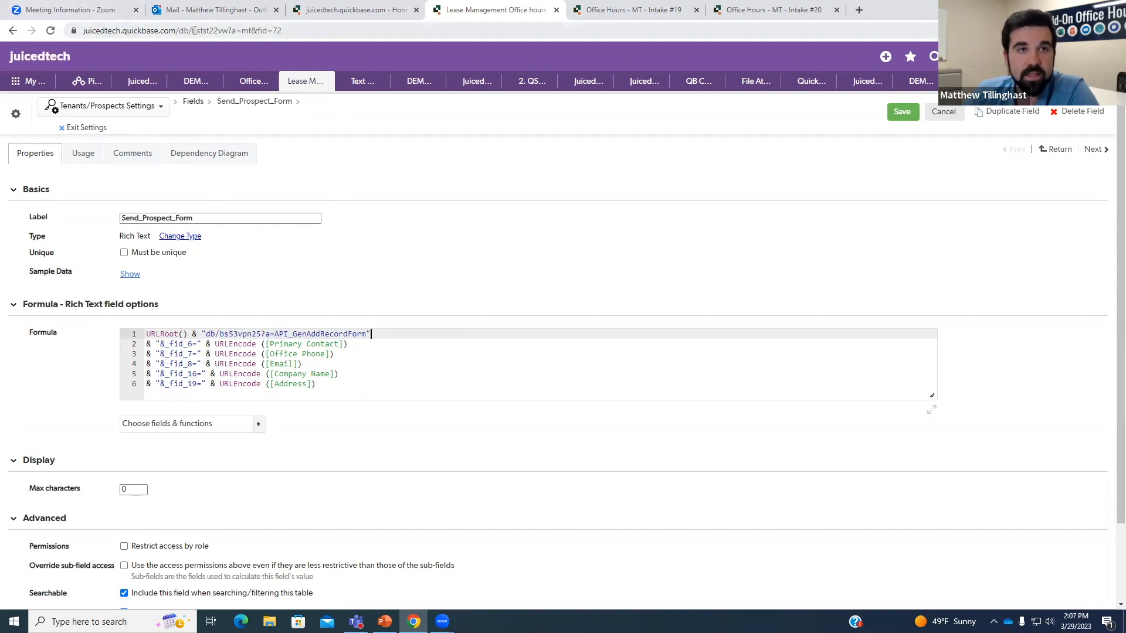
left_click_drag(233, 30, 196, 30)
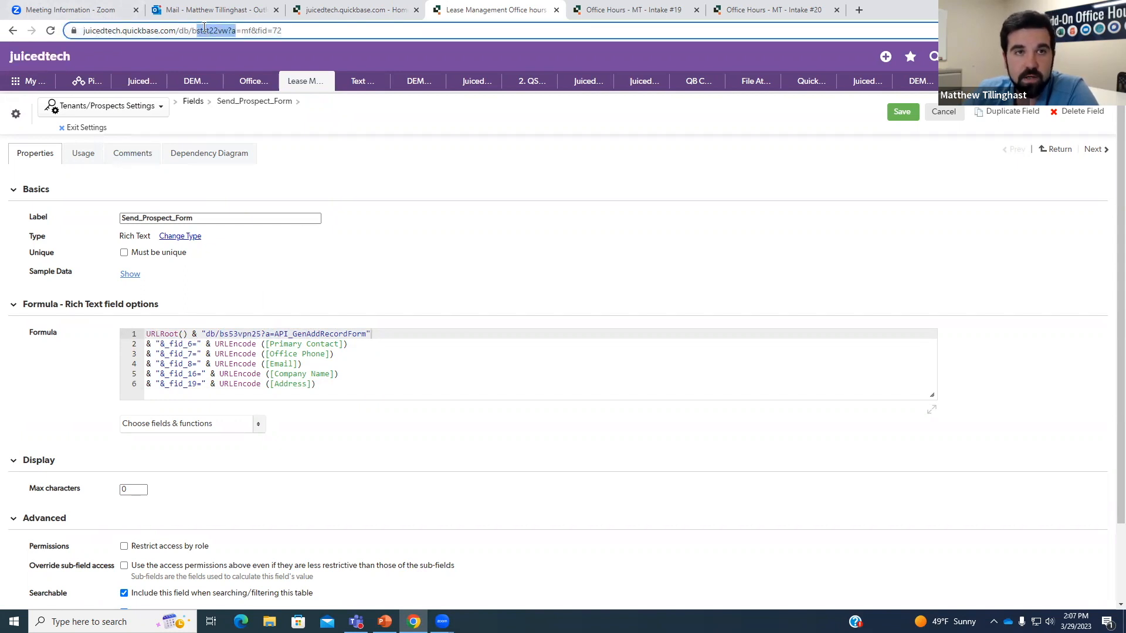
left_click(422, 247)
left_click_drag(372, 334, 142, 333)
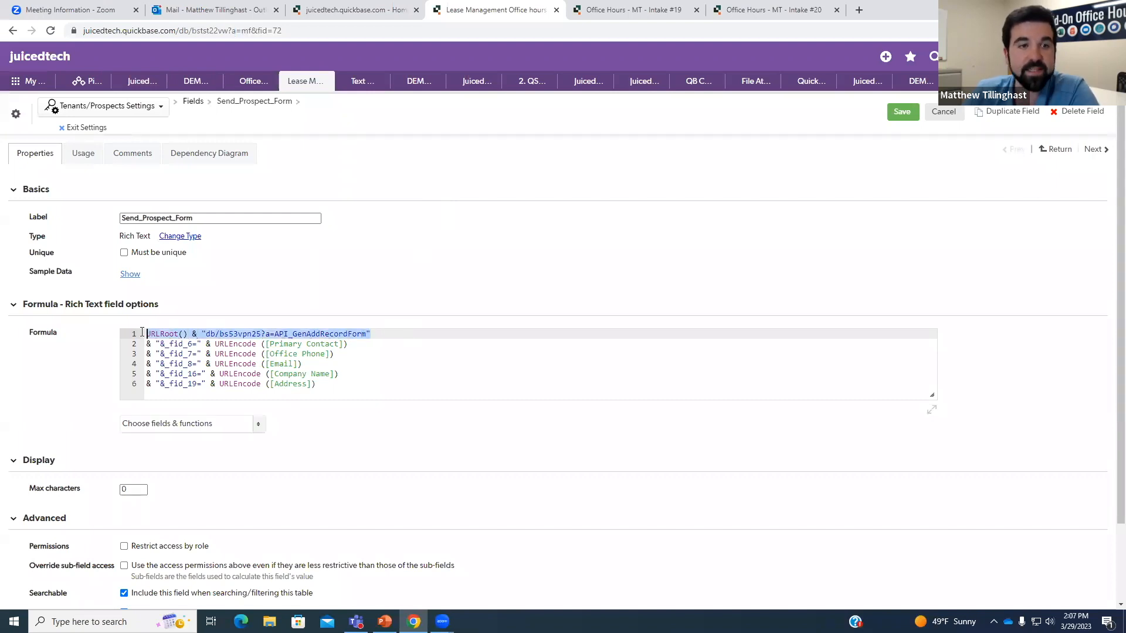
left_click(403, 343)
left_click_drag(348, 345, 183, 343)
left_click(210, 344)
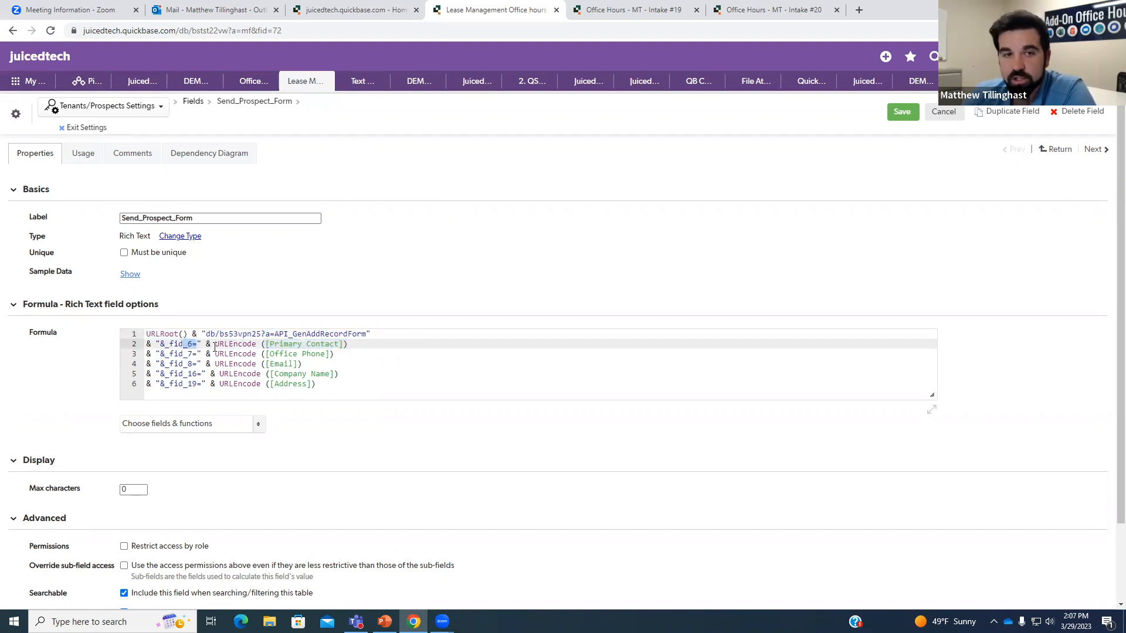
left_click_drag(347, 345, 284, 364)
left_click(187, 354)
left_click(186, 364)
left_click(88, 128)
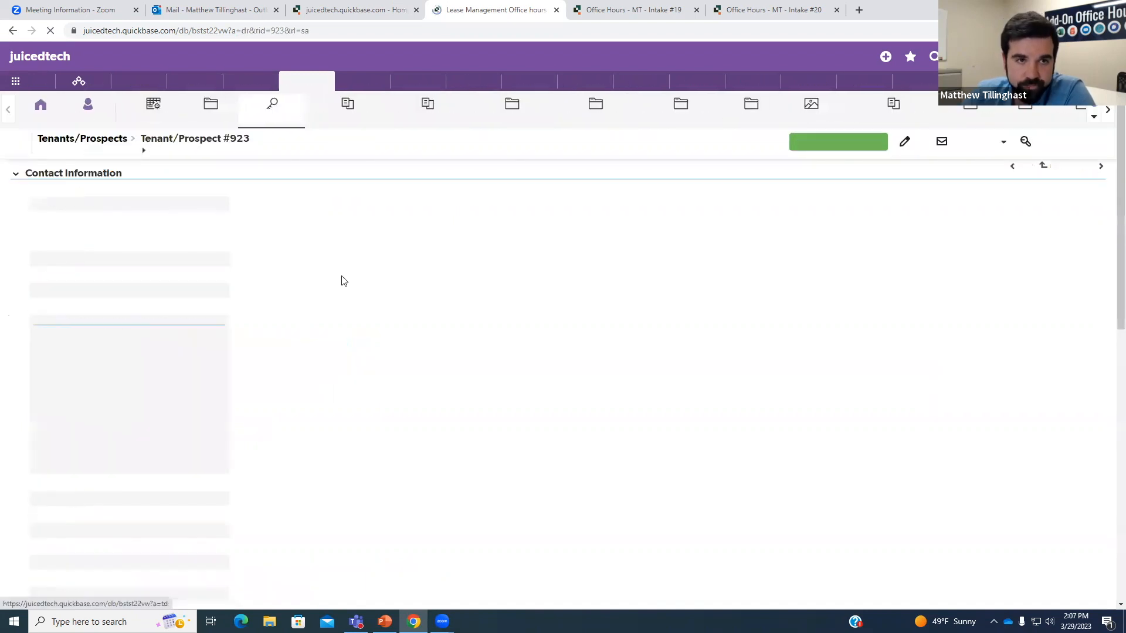
right_click(65, 251)
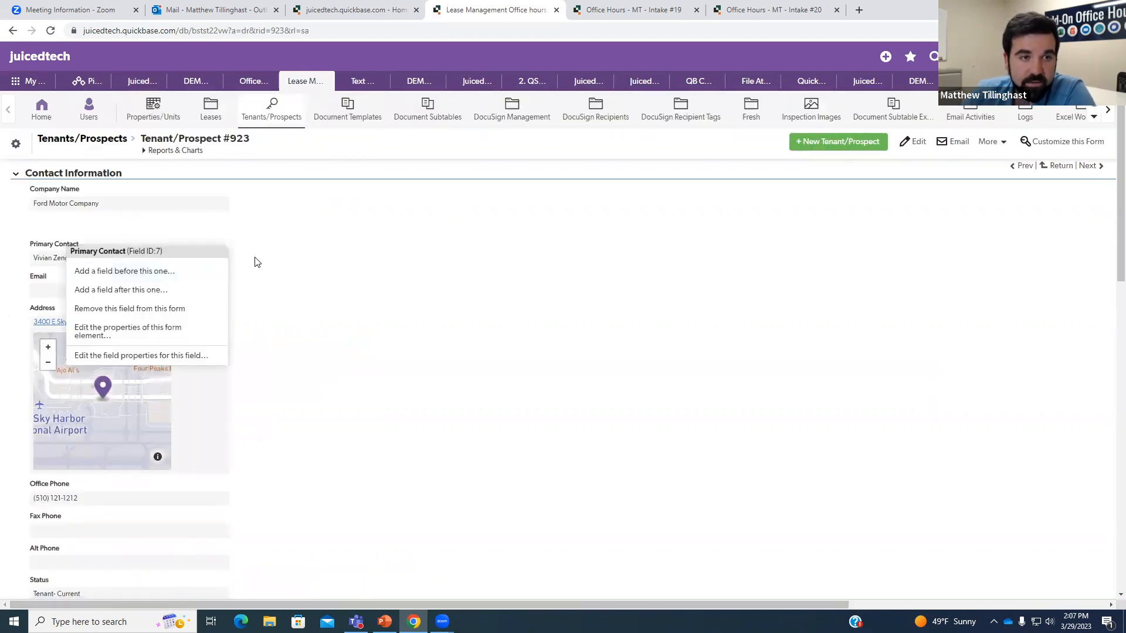
right_click(112, 287)
left_click(198, 299)
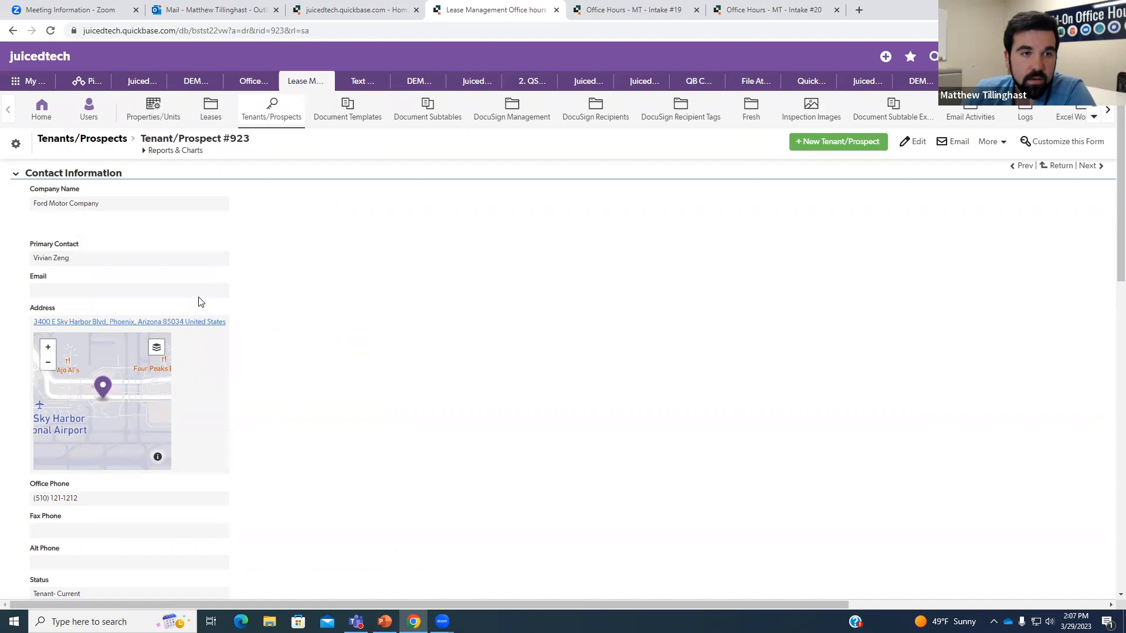
scroll(199, 299, "down", 2)
right_click(109, 380)
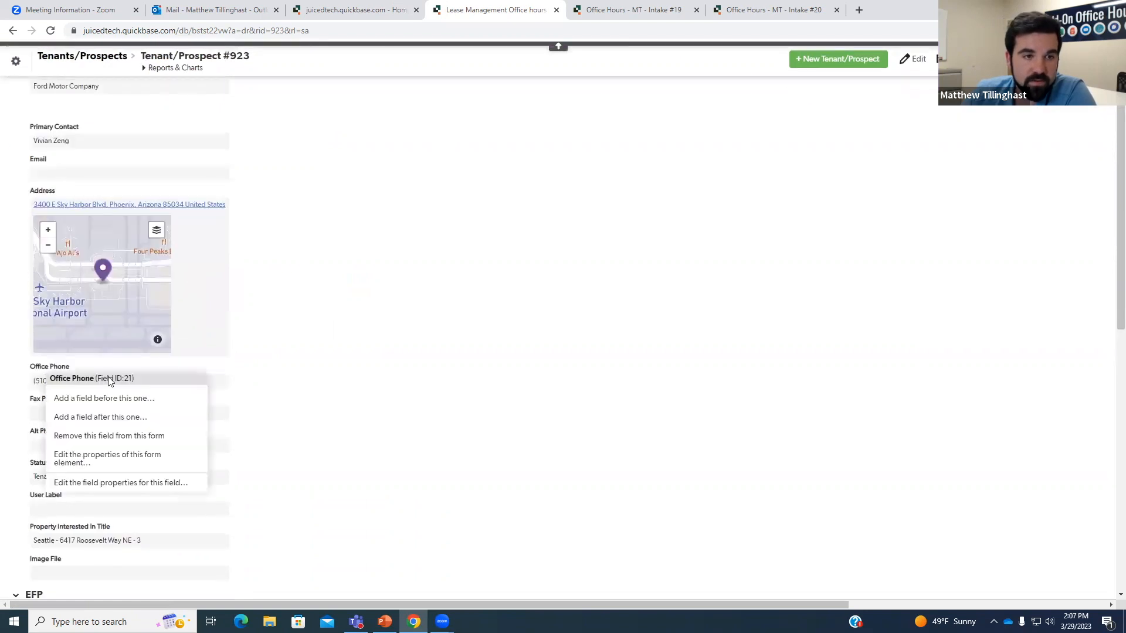
left_click(262, 359)
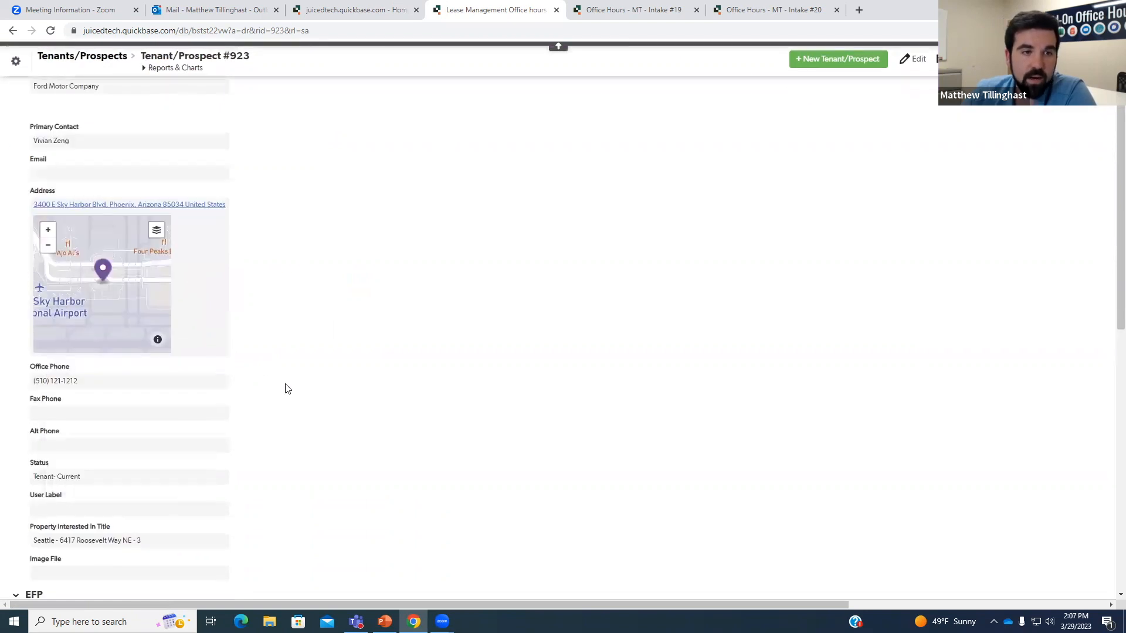
left_click(615, 13)
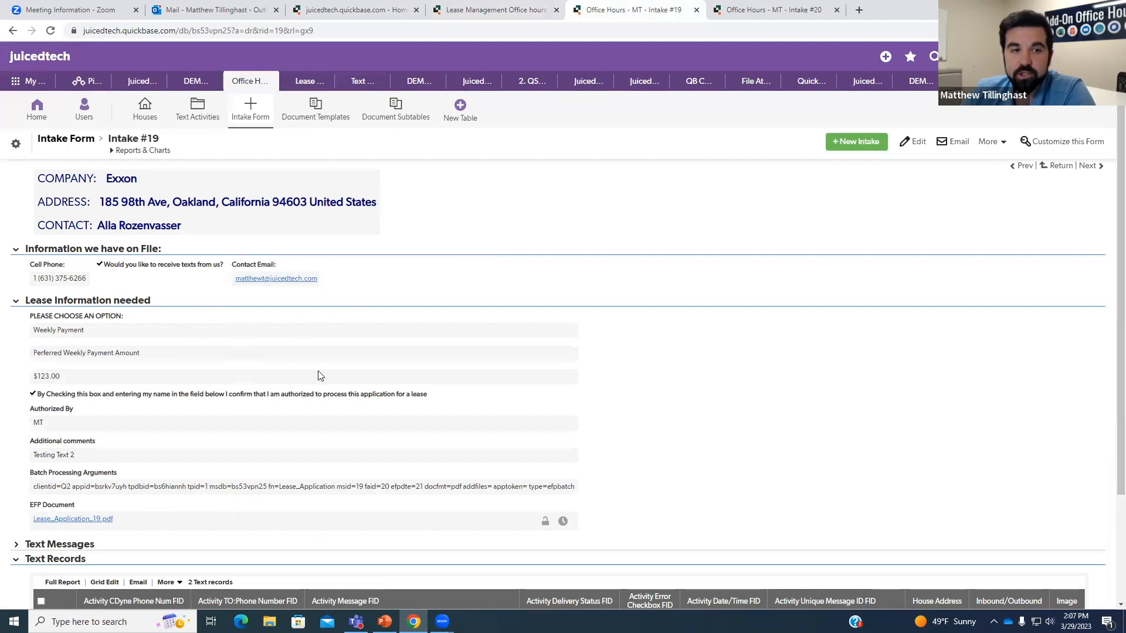
left_click(493, 10)
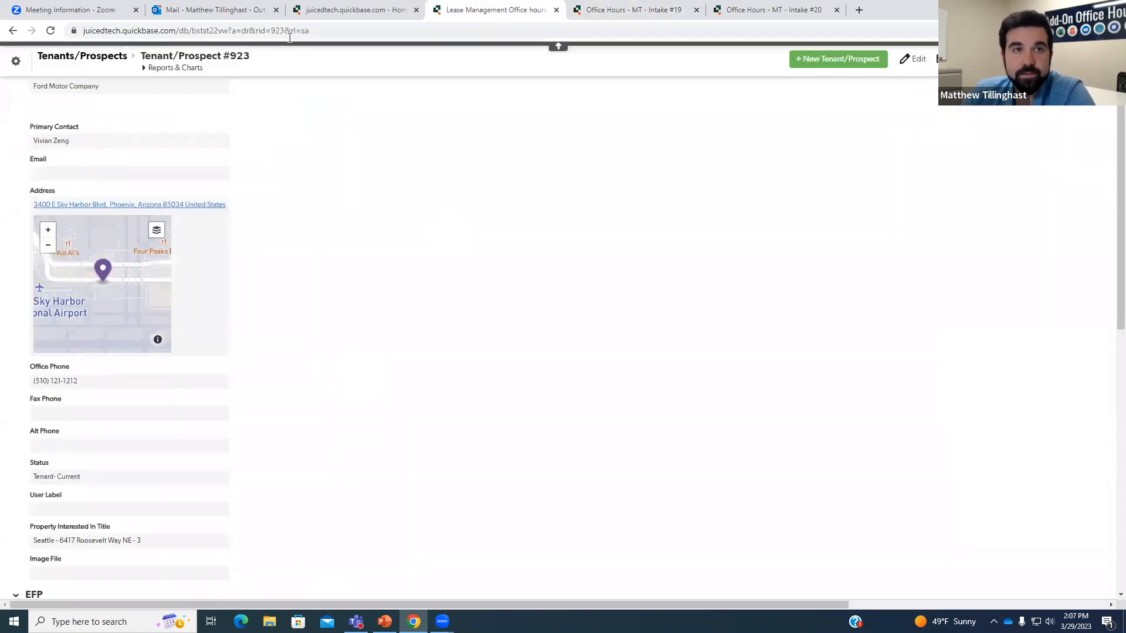
left_click(241, 10)
Open the 'Submit your Intake Form' email and follow its link to Exxon's new intake form.
left_click(254, 285)
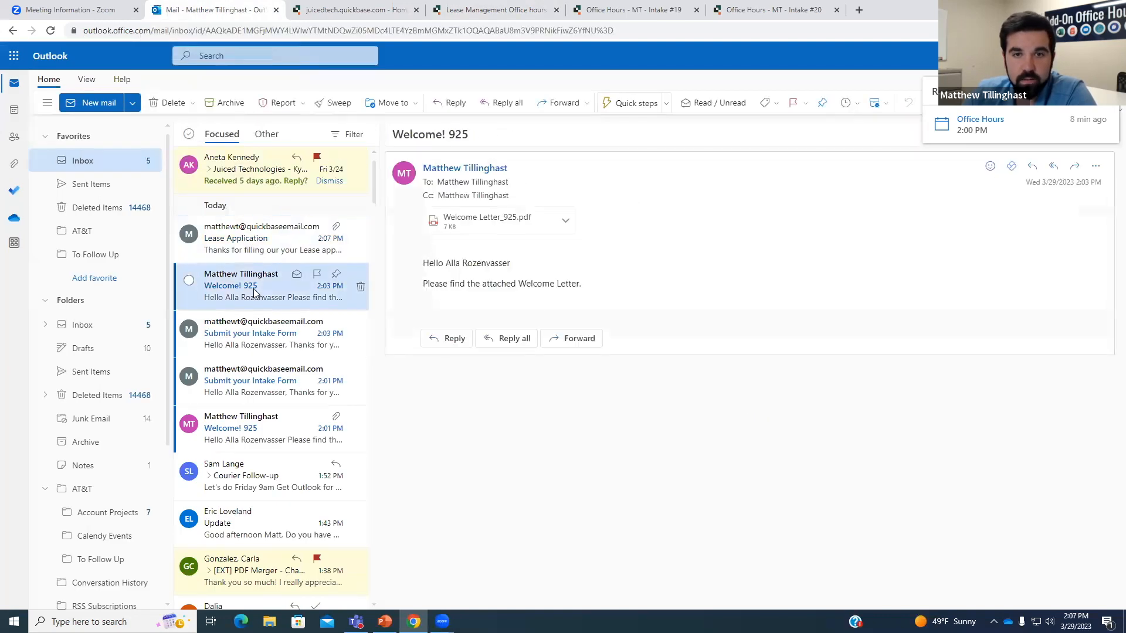
left_click(287, 249)
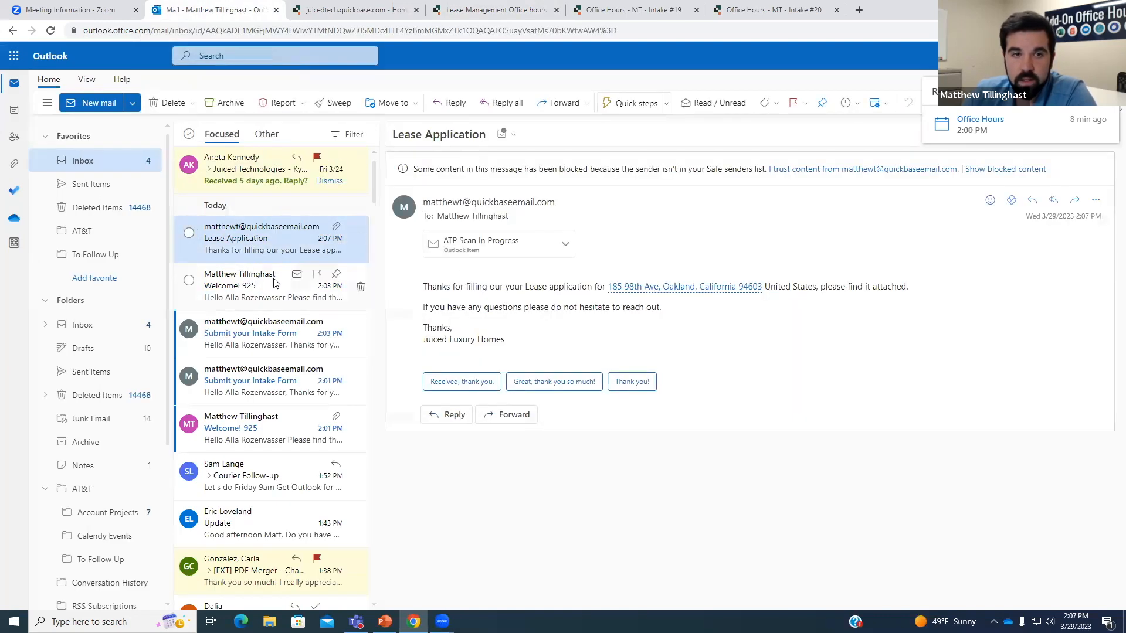
left_click(245, 328)
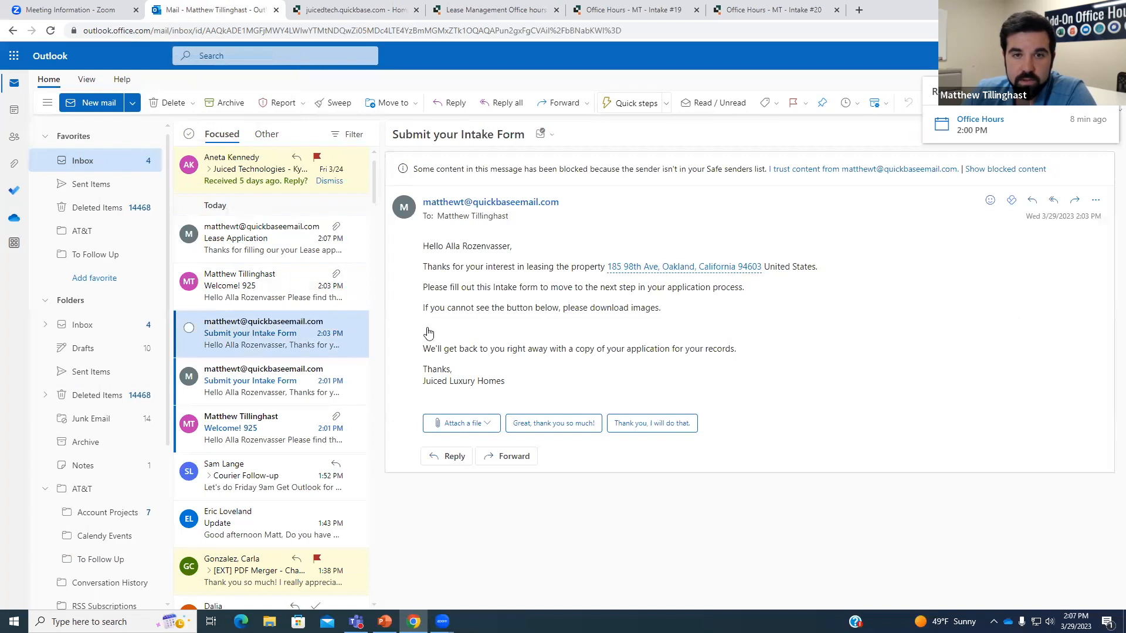
left_click(429, 333)
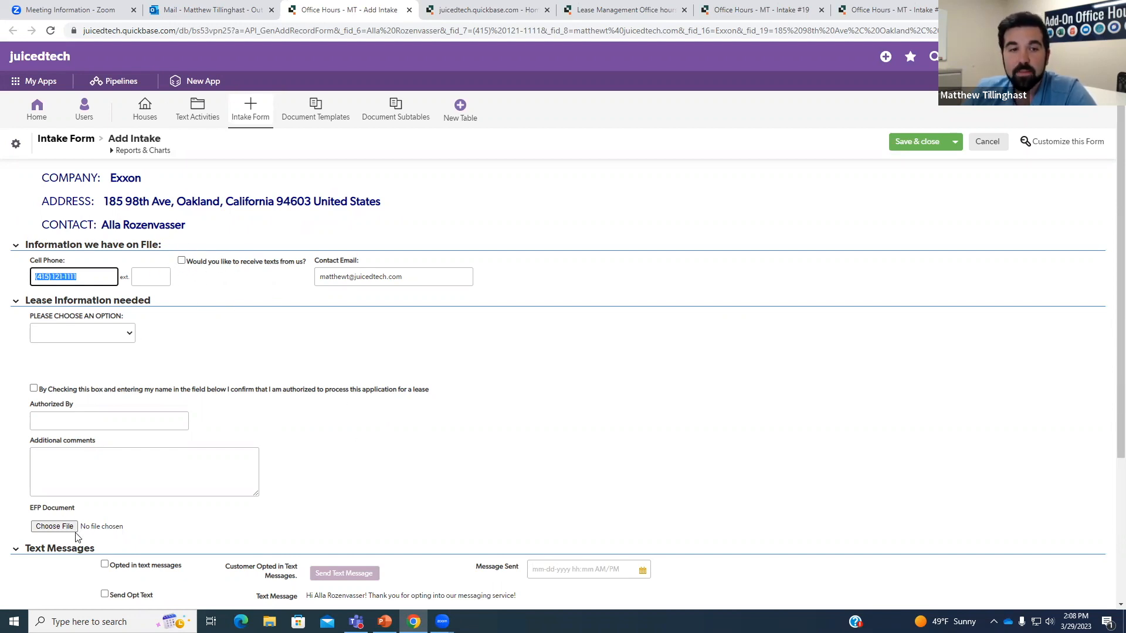
Replace the cell phone with the new number and opt the contact in to receiving texts.
left_click(69, 552)
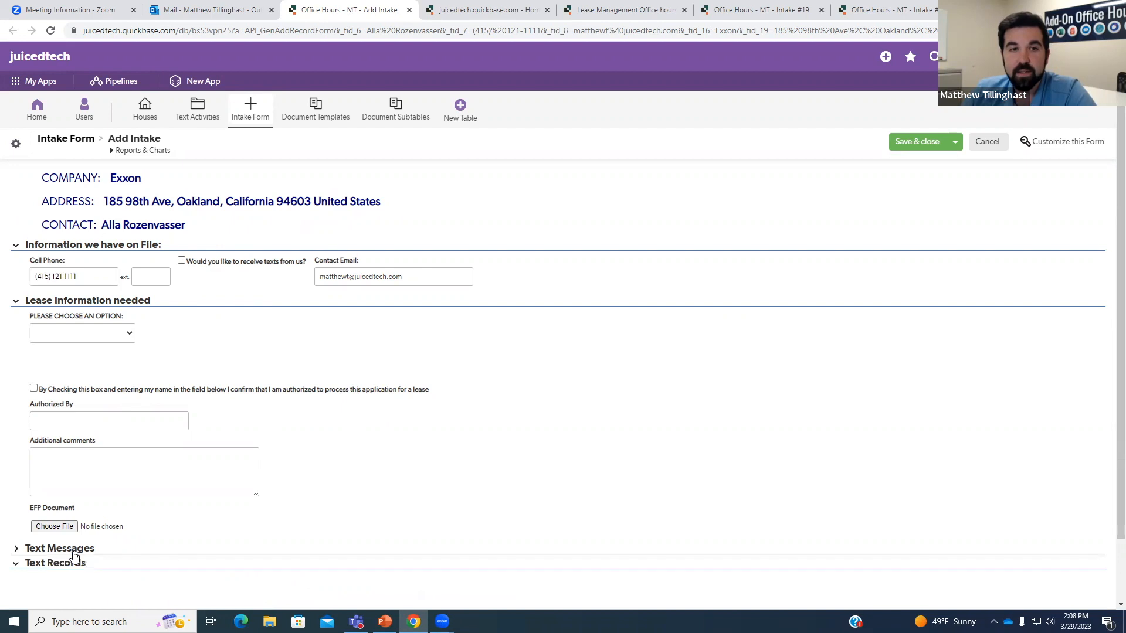
triple_click(100, 277)
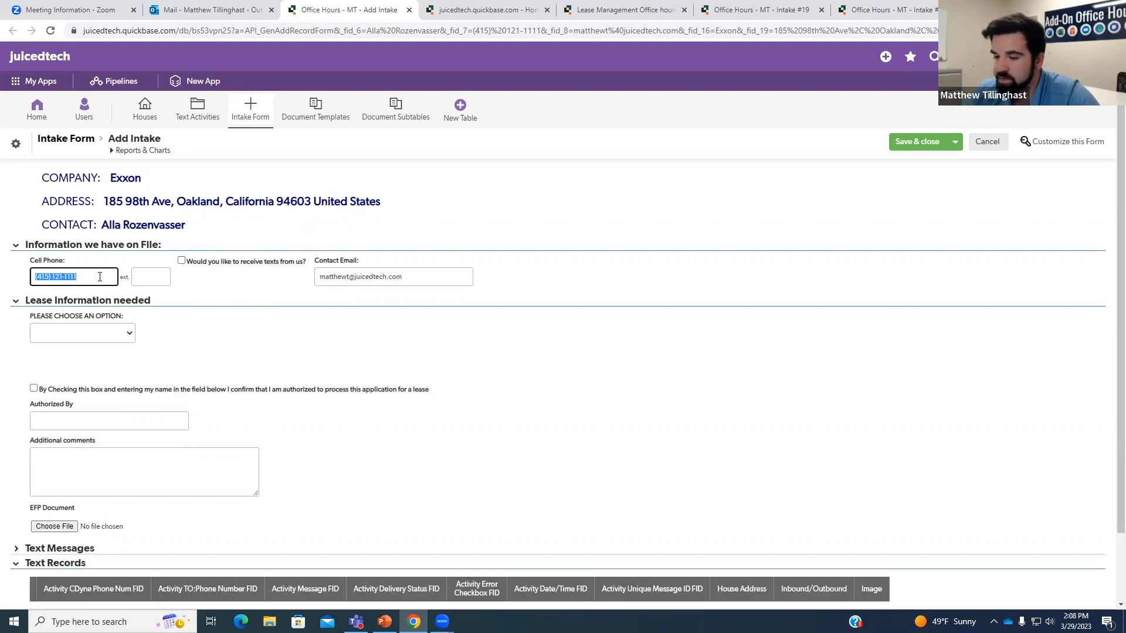
key("BackSpace")
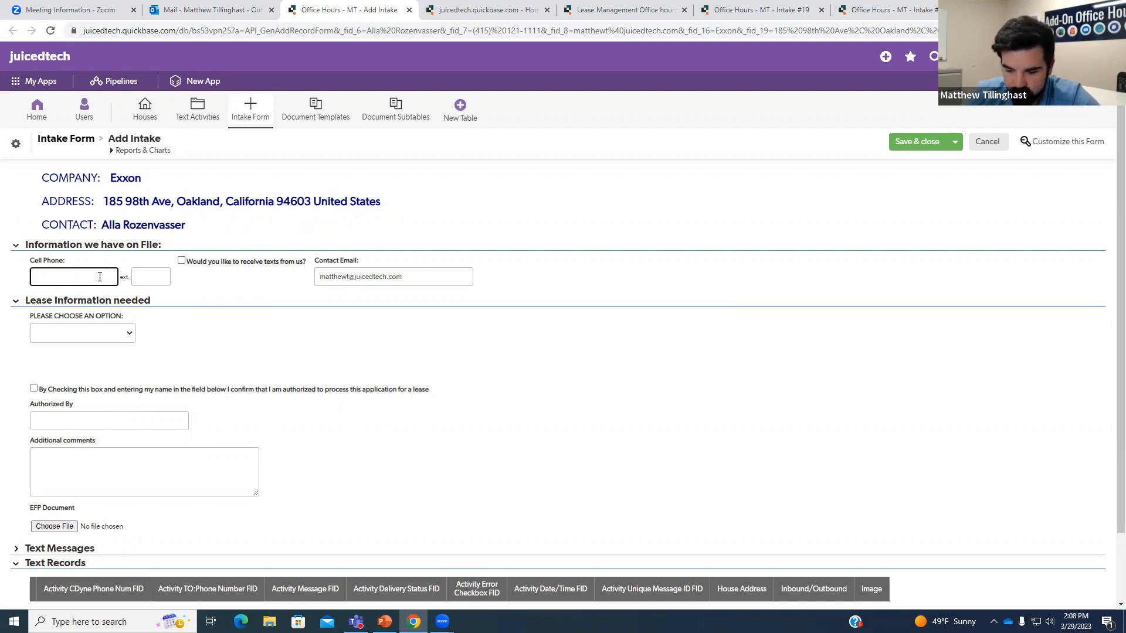
left_click(218, 321)
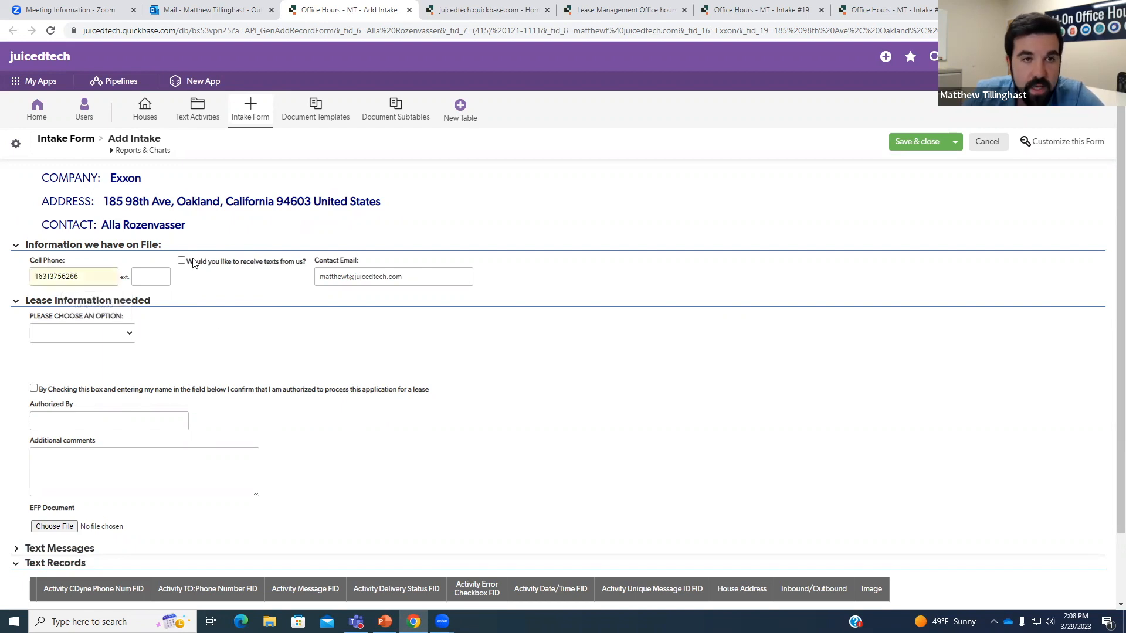
left_click(188, 265)
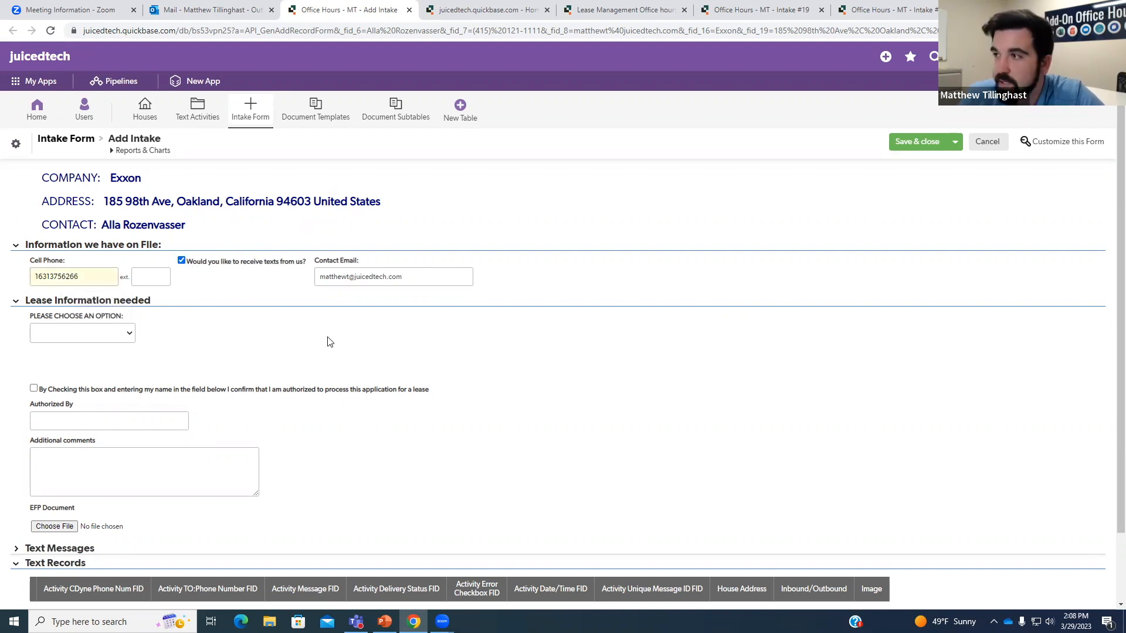
triple_click(419, 278)
left_click(408, 328)
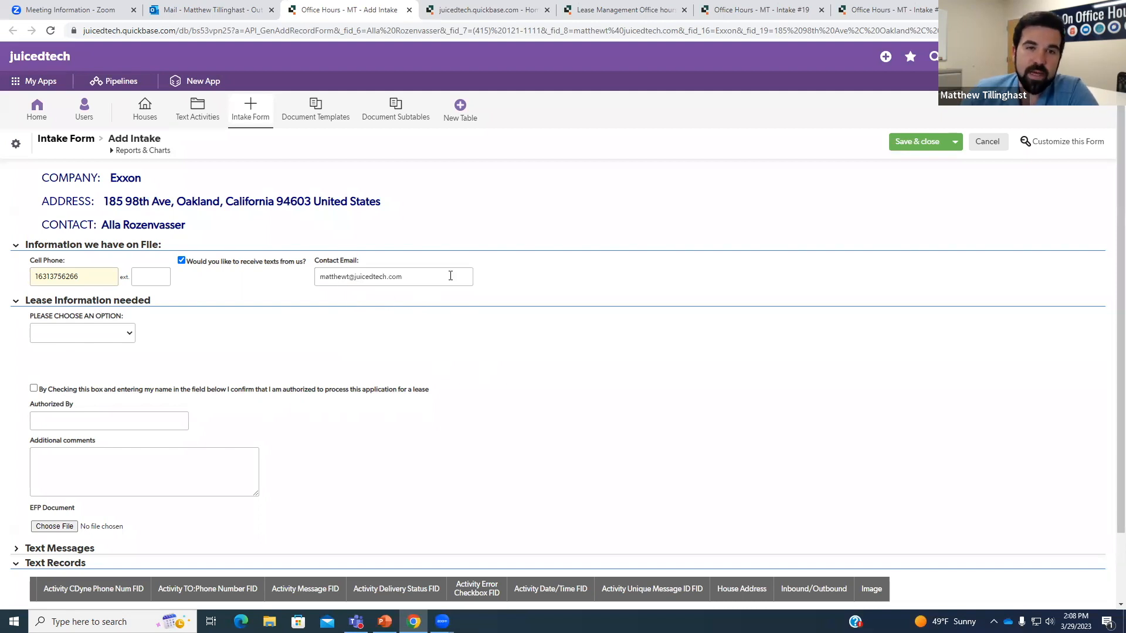
Choose Weekly Payment as the payment option with an amount of 1000.
left_click(126, 332)
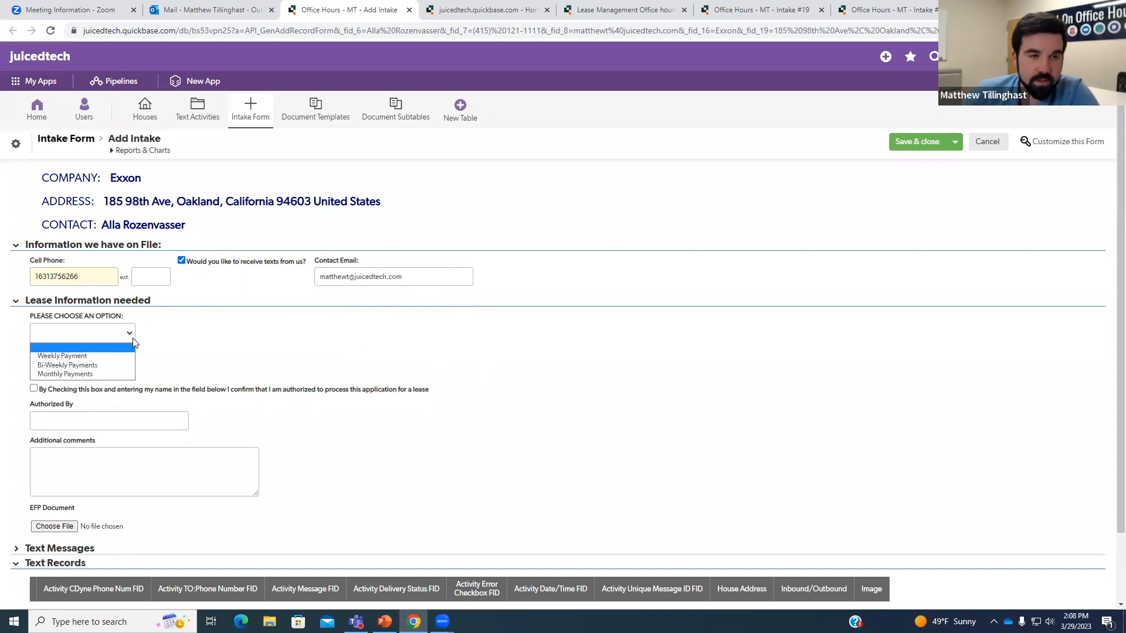
left_click(107, 357)
scroll(256, 368, "down", 1)
left_click(66, 316)
type("1000")
left_click(101, 326)
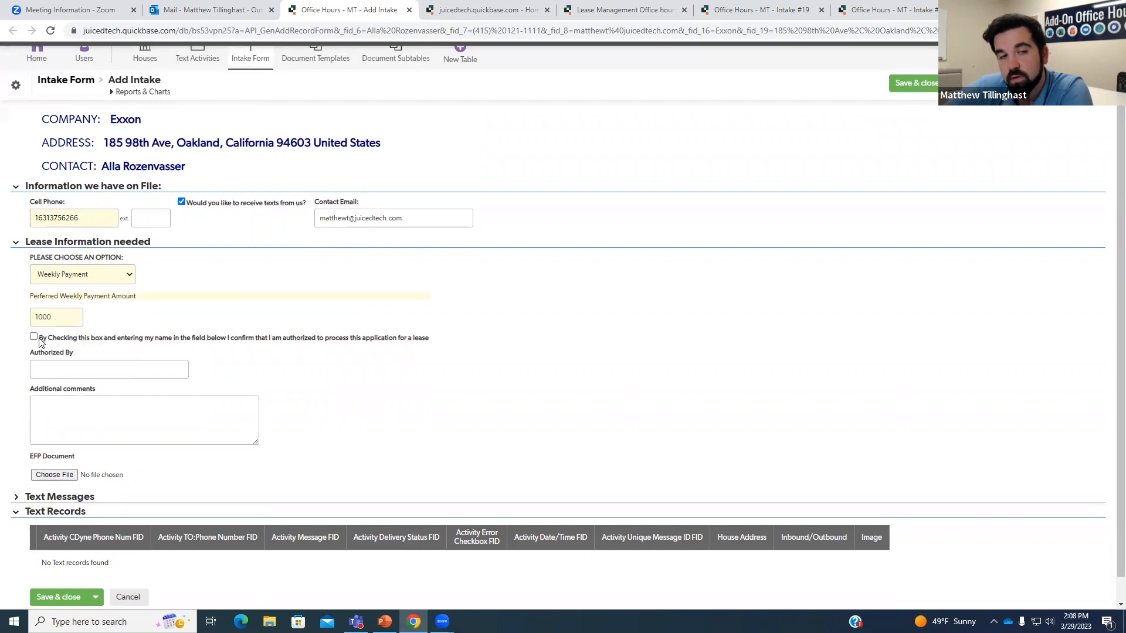
Tick authorization, enter the authorizer's name, comment 'This is to show texting opt in', and save.
left_click(34, 338)
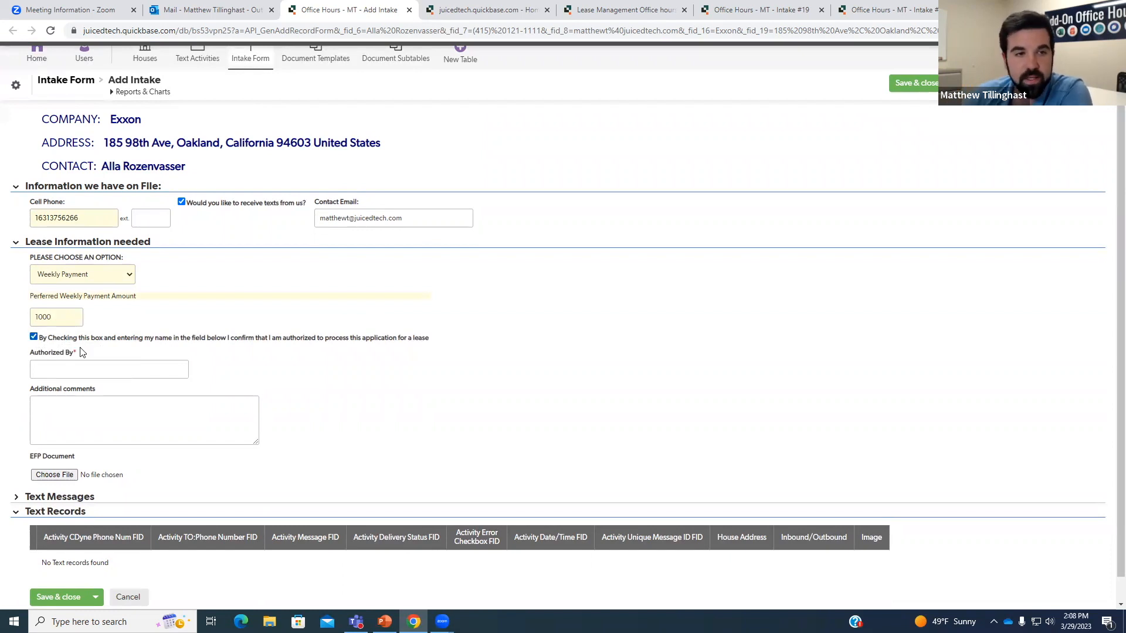
left_click(140, 369)
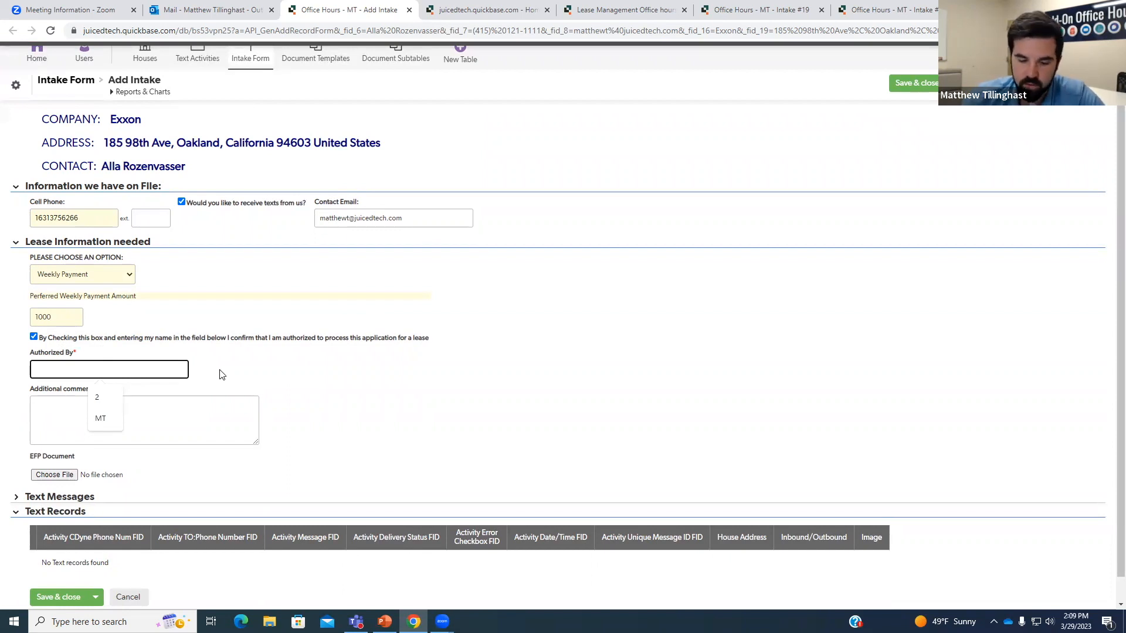
left_click(143, 407)
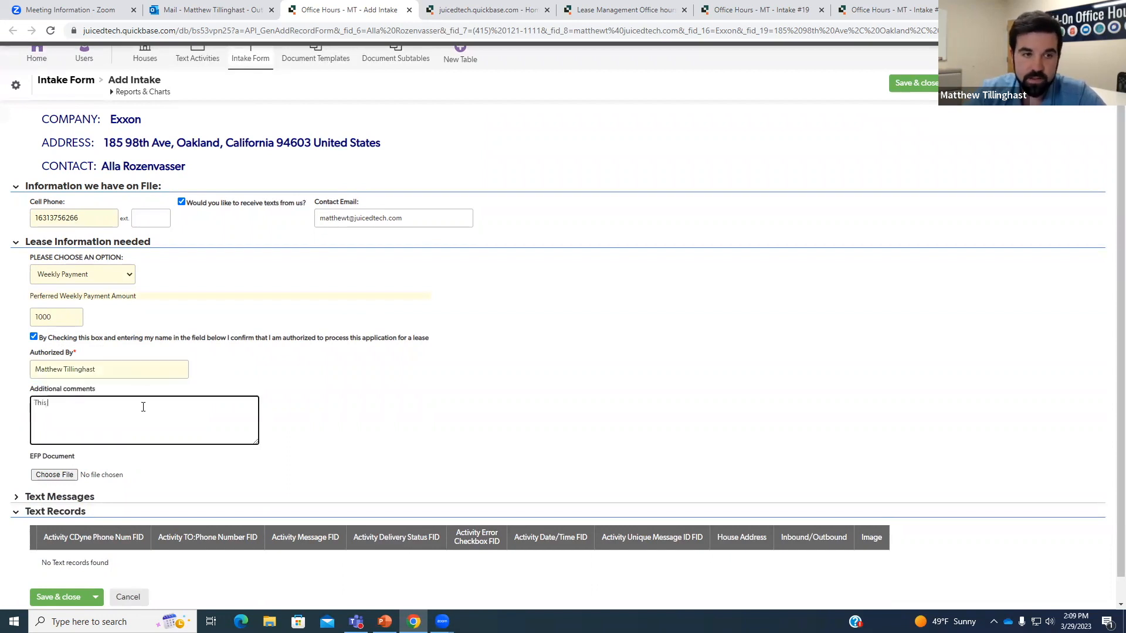
type("This is to show texting opt in")
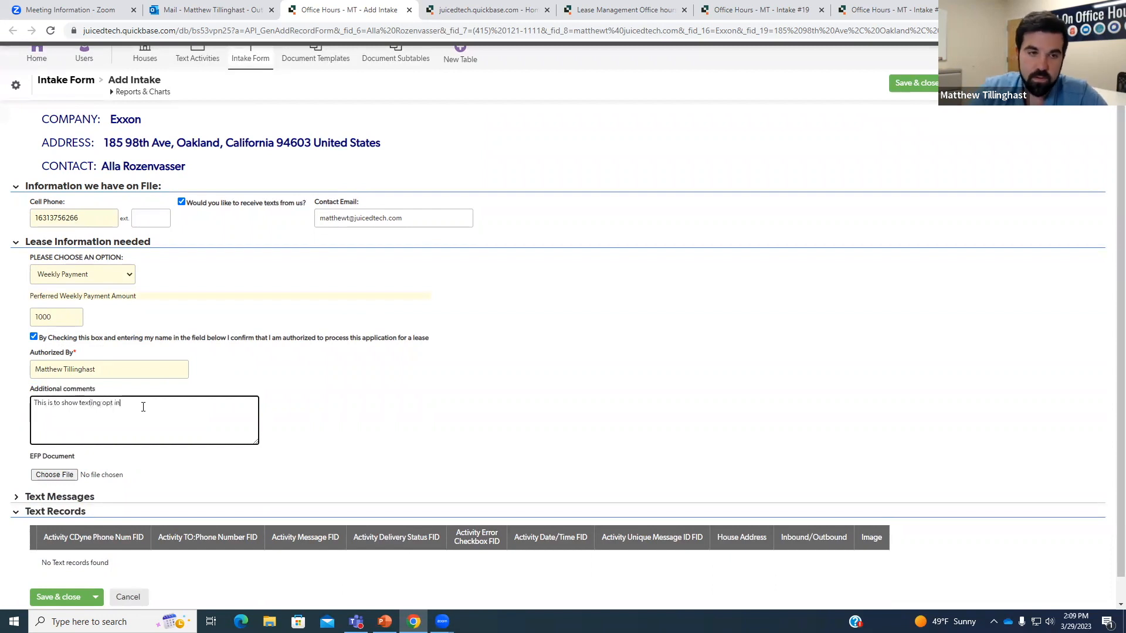
left_click(285, 414)
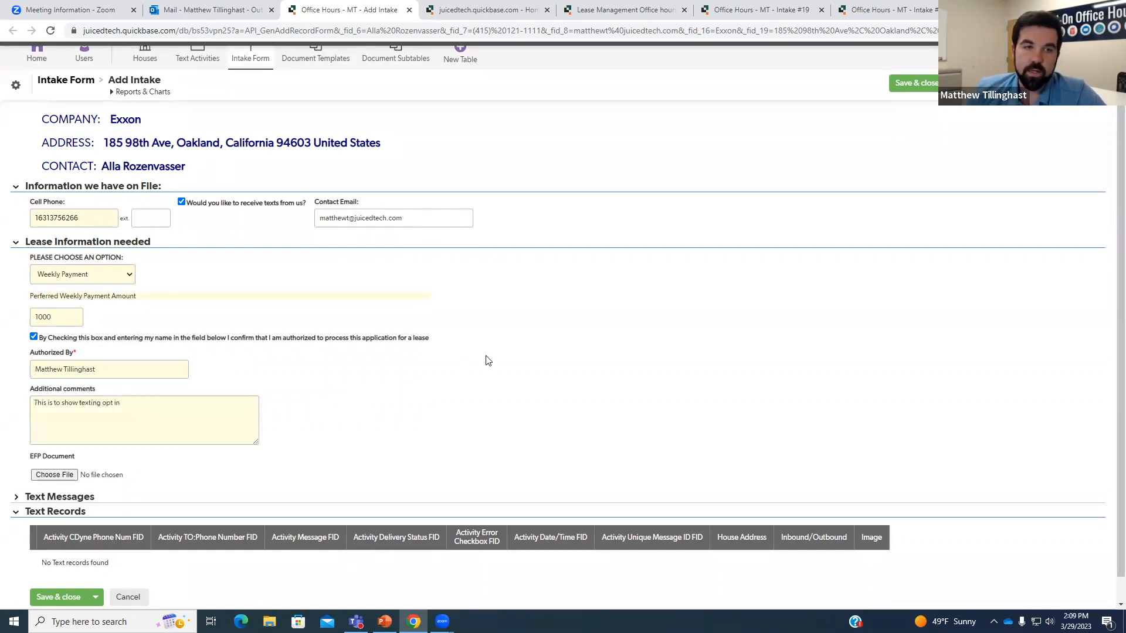
left_click(918, 88)
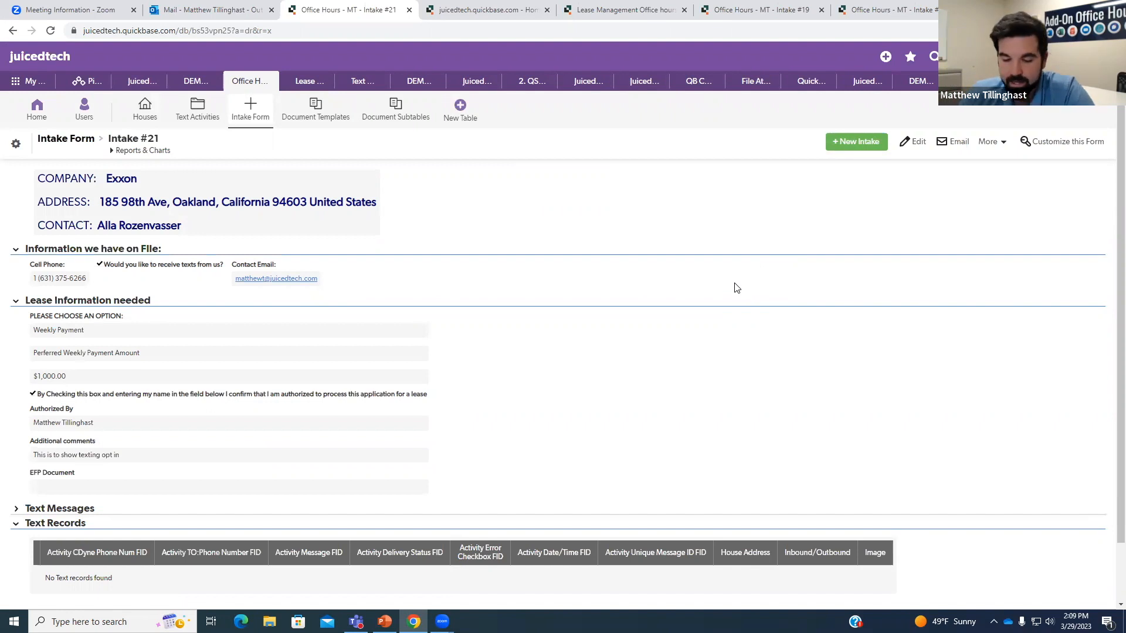
Show the Intake Form table's notifications list and select Text My QB - Initial Opt In/Out.
left_click(10, 143)
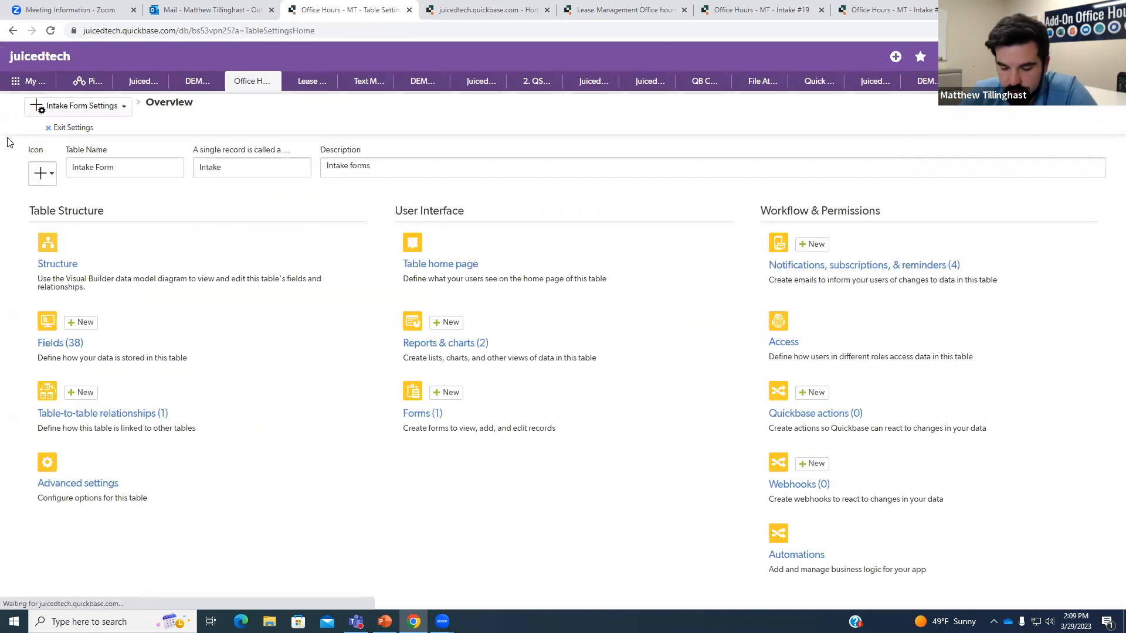
left_click(887, 275)
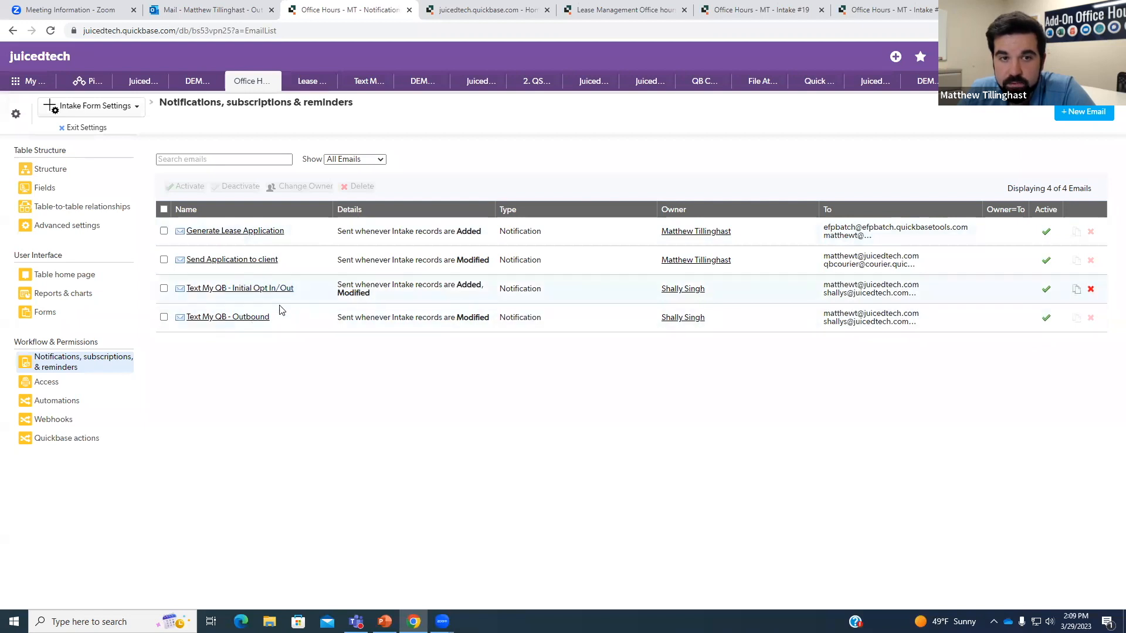
left_click(257, 289)
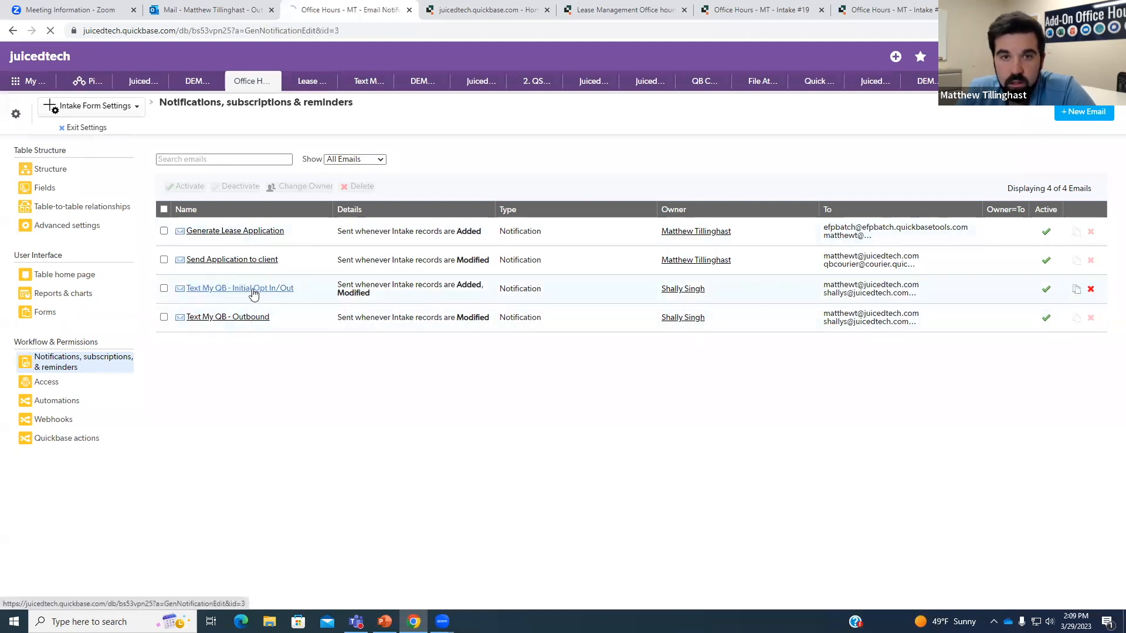
Scroll to the notification's custom message and examine its configid=445 setting.
scroll(323, 298, "down", 2)
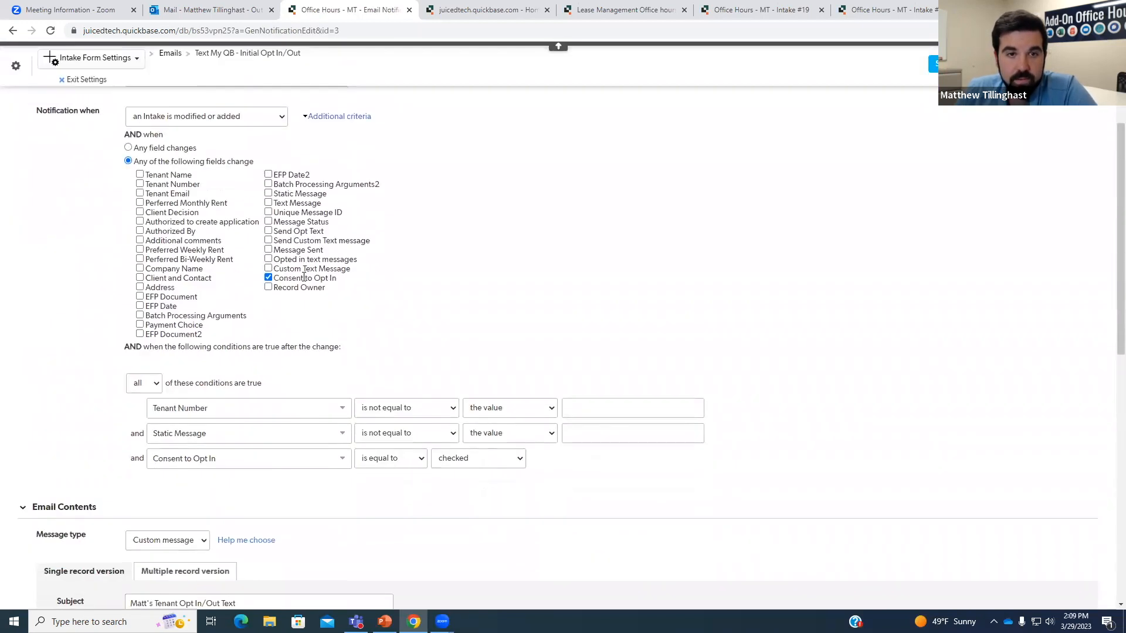
scroll(385, 289, "down", 1)
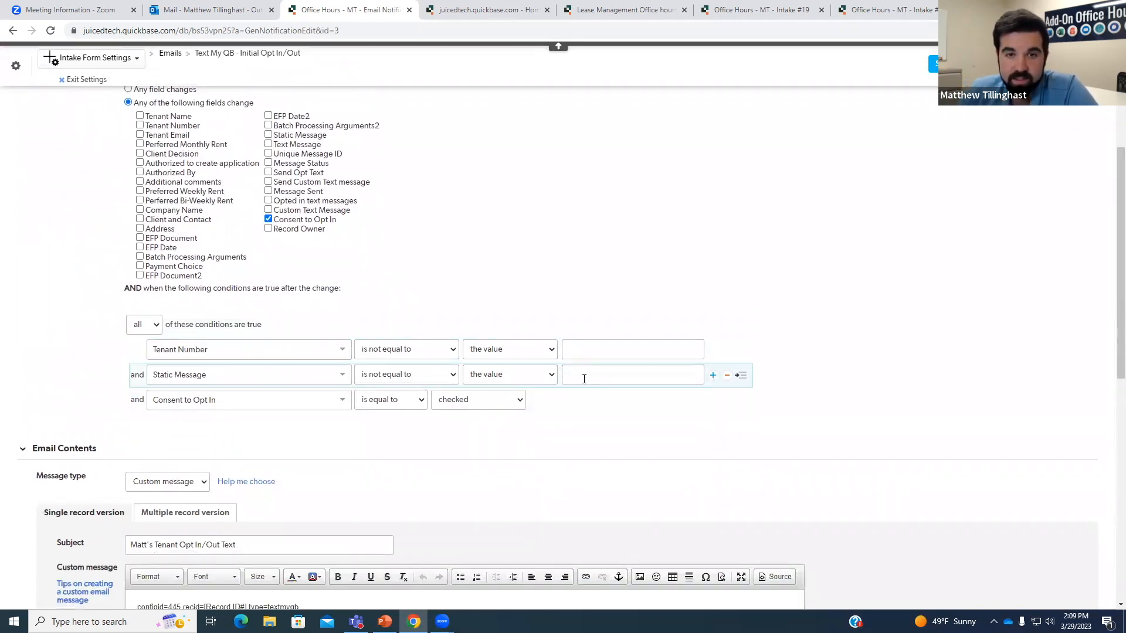
scroll(487, 379, "down", 1)
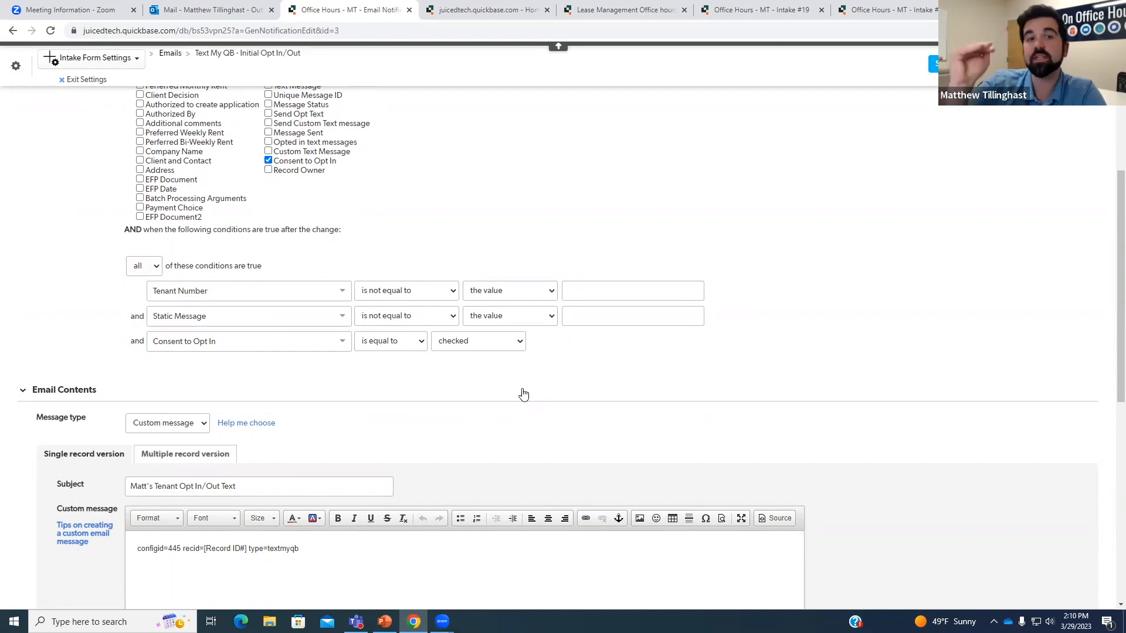
scroll(521, 392, "down", 3)
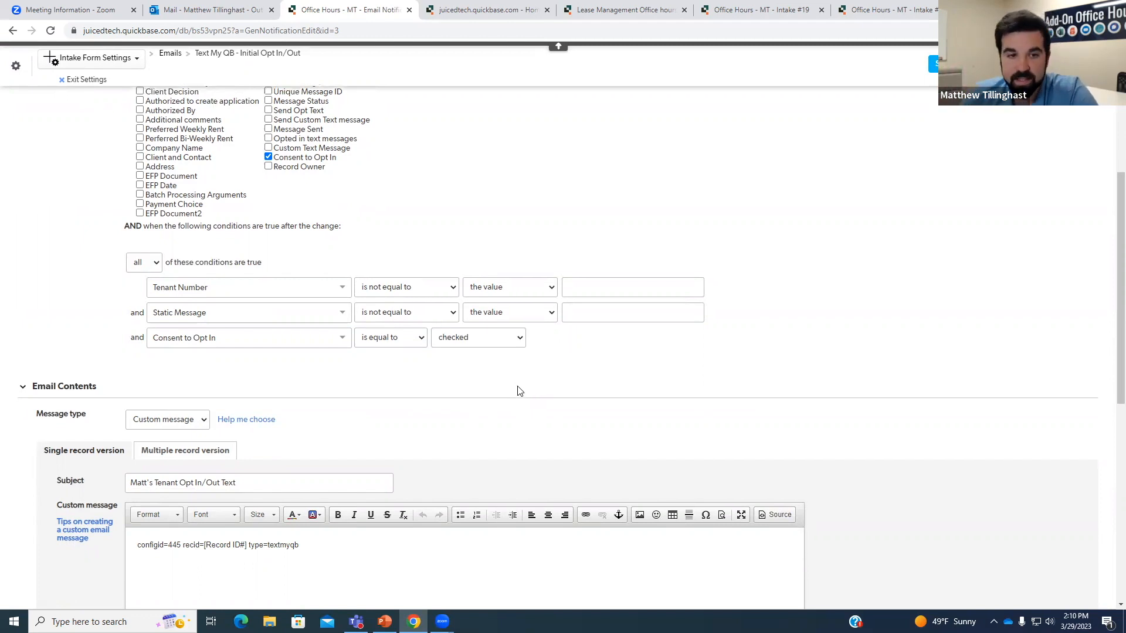
left_click(147, 373)
left_click_drag(141, 374, 170, 373)
left_click(179, 374)
left_click(311, 373)
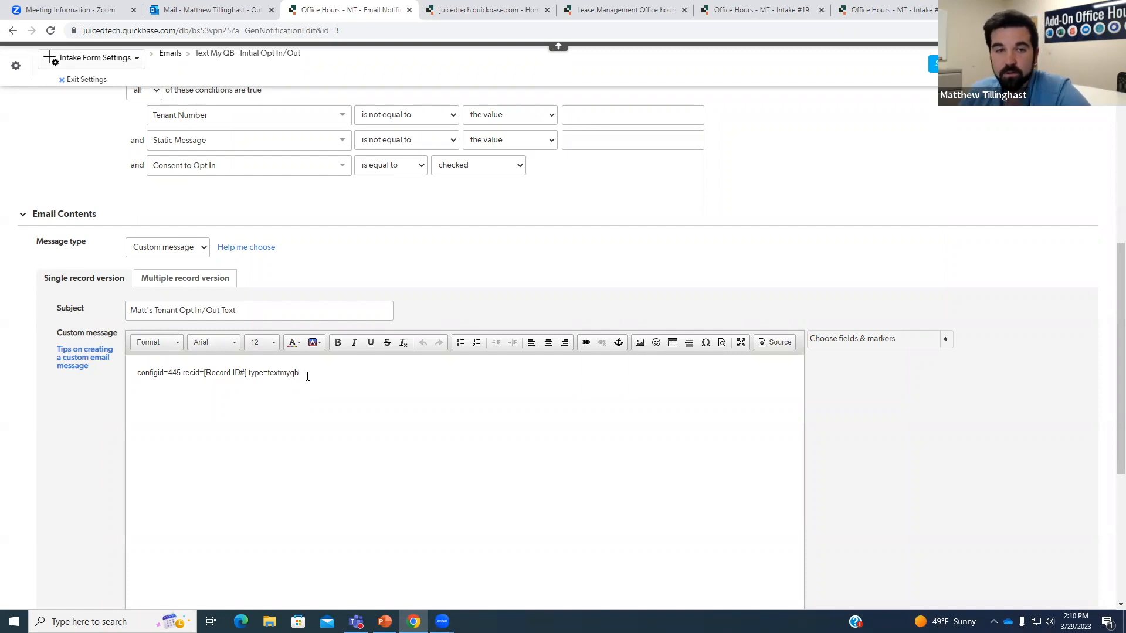
Examine the recid=[Record ID#] marker and type=textmyqb value, then exit the table settings.
left_click_drag(186, 373, 301, 374)
left_click(262, 373)
left_click(326, 370)
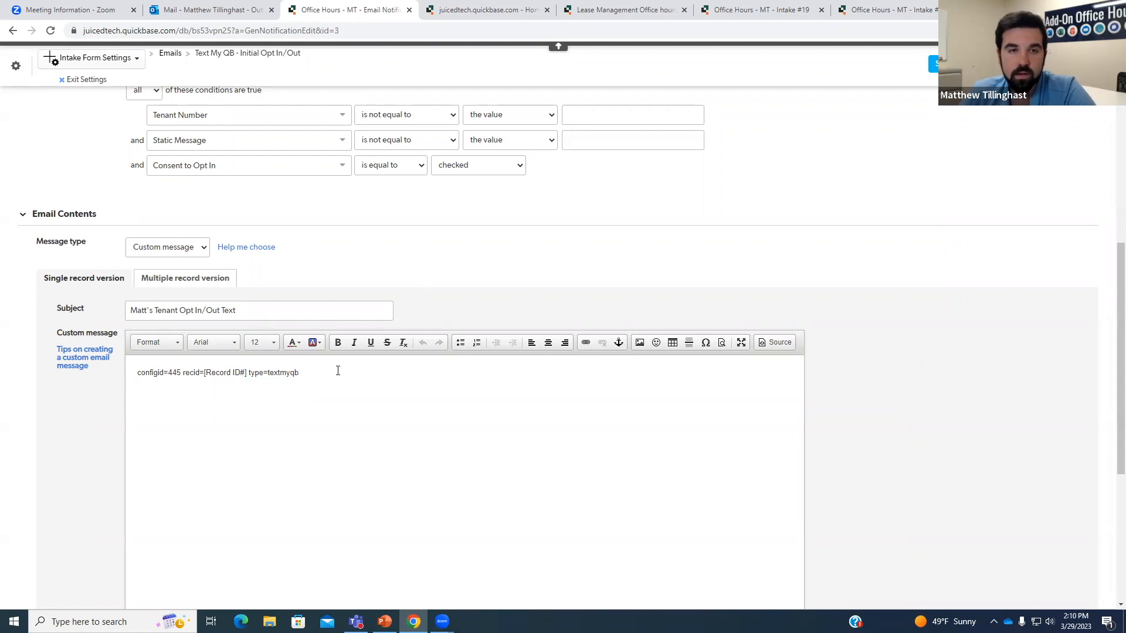
left_click_drag(298, 376, 267, 376)
left_click(432, 265)
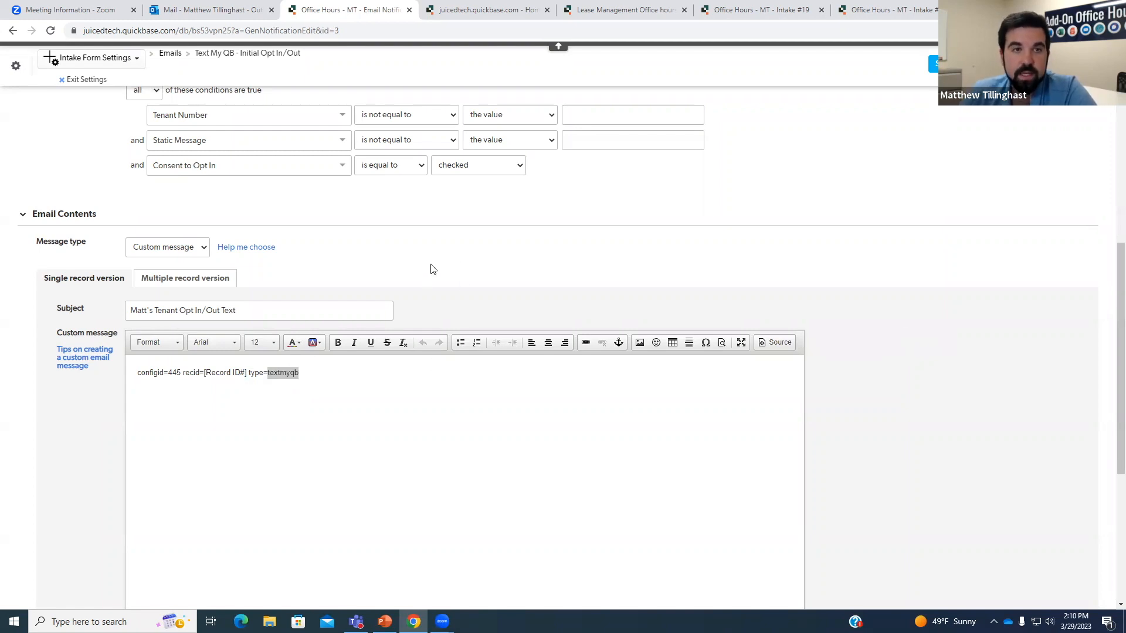
scroll(432, 265, "up", 2)
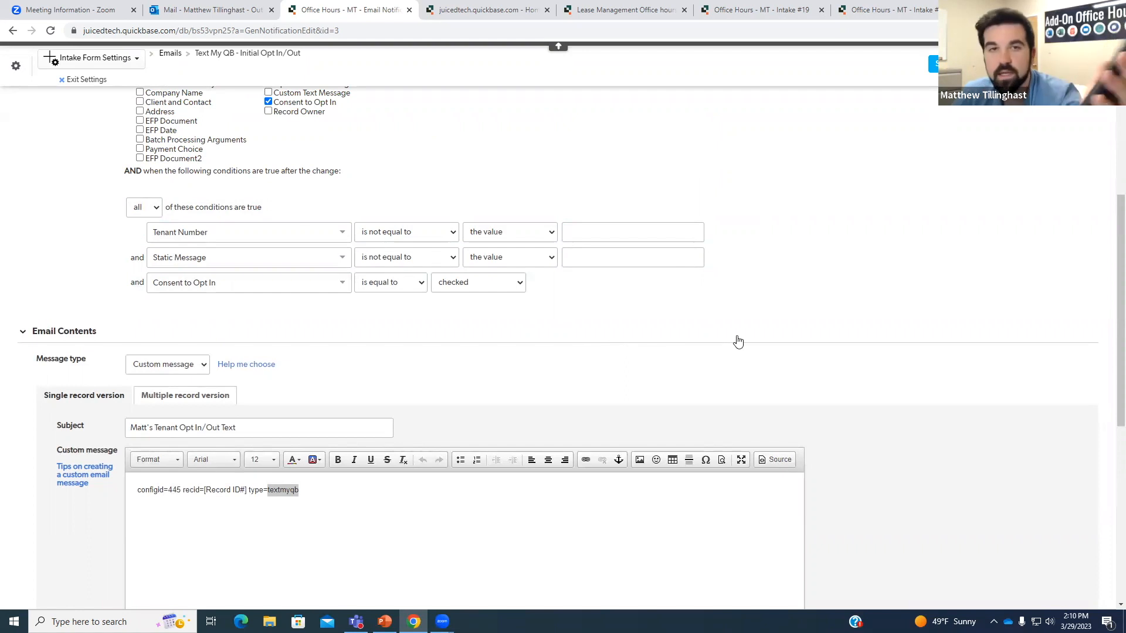
left_click(74, 87)
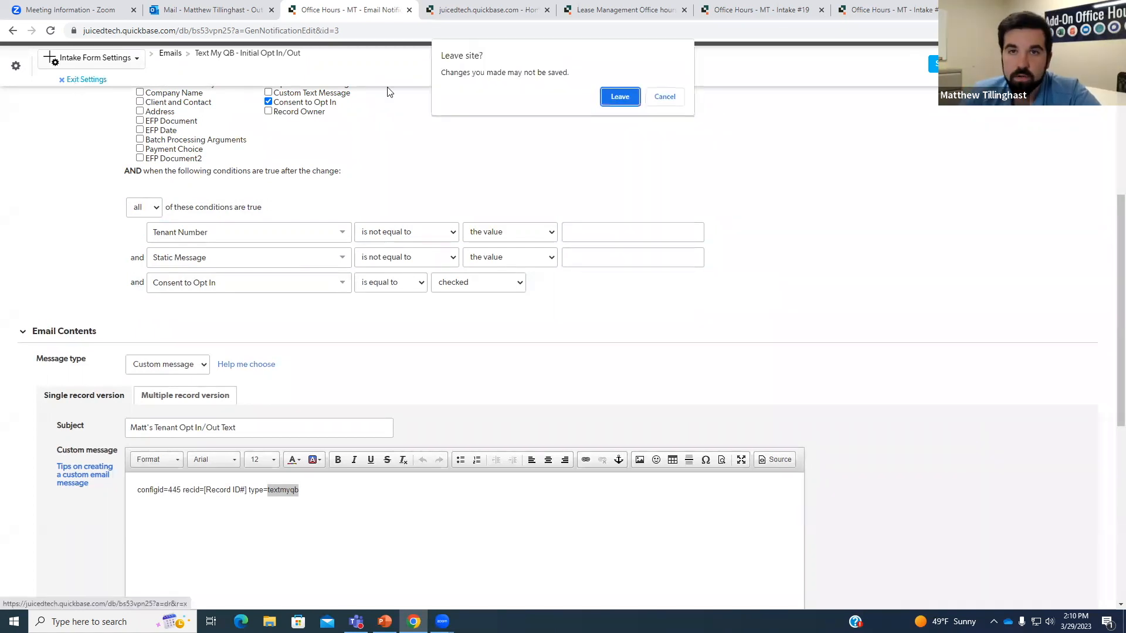
Leave the settings page and check Intake #21's outbound opt-in text marked Message Sent Successfully.
left_click(614, 97)
scroll(612, 230, "down", 1)
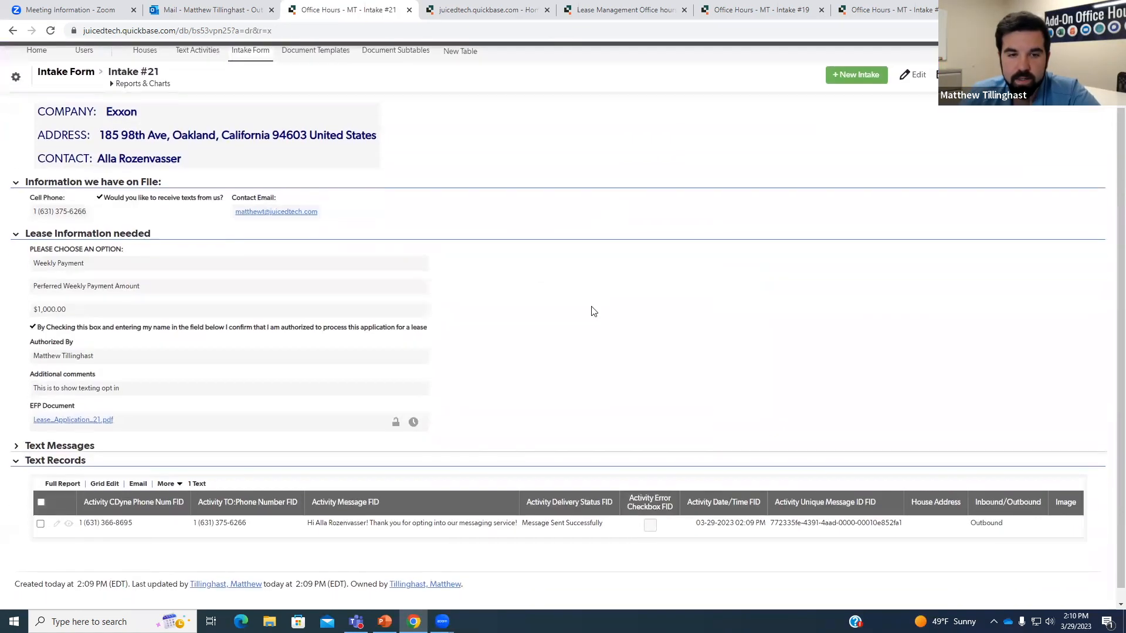
scroll(592, 311, "up", 1)
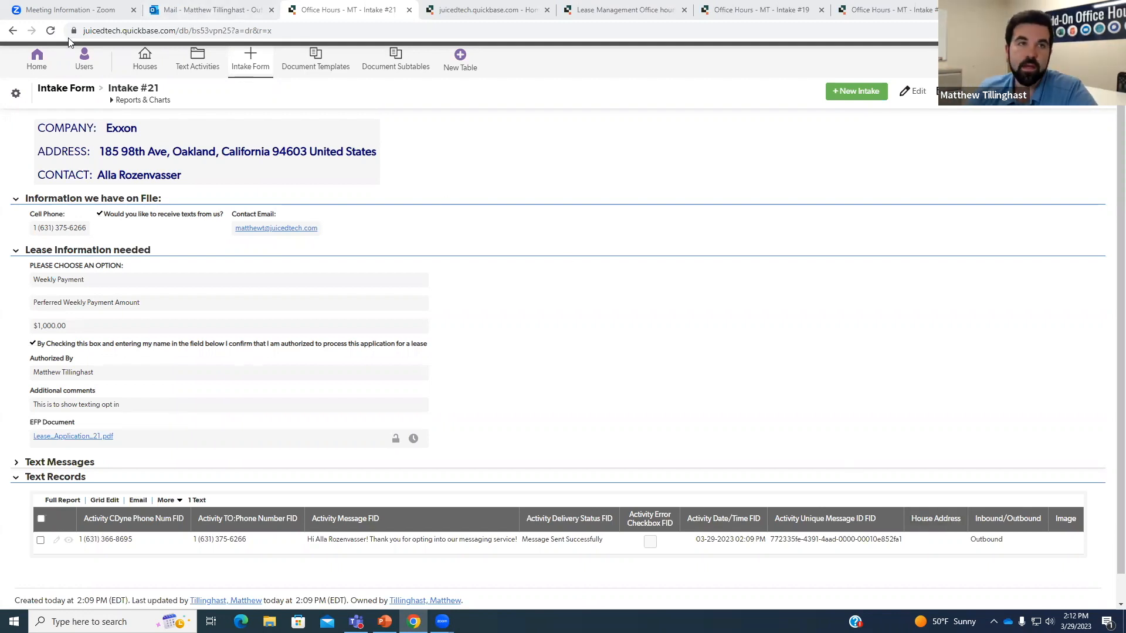
Reload Intake #21 and inspect the new reply's unique message ID in its text records.
key("F5")
scroll(628, 350, "down", 1)
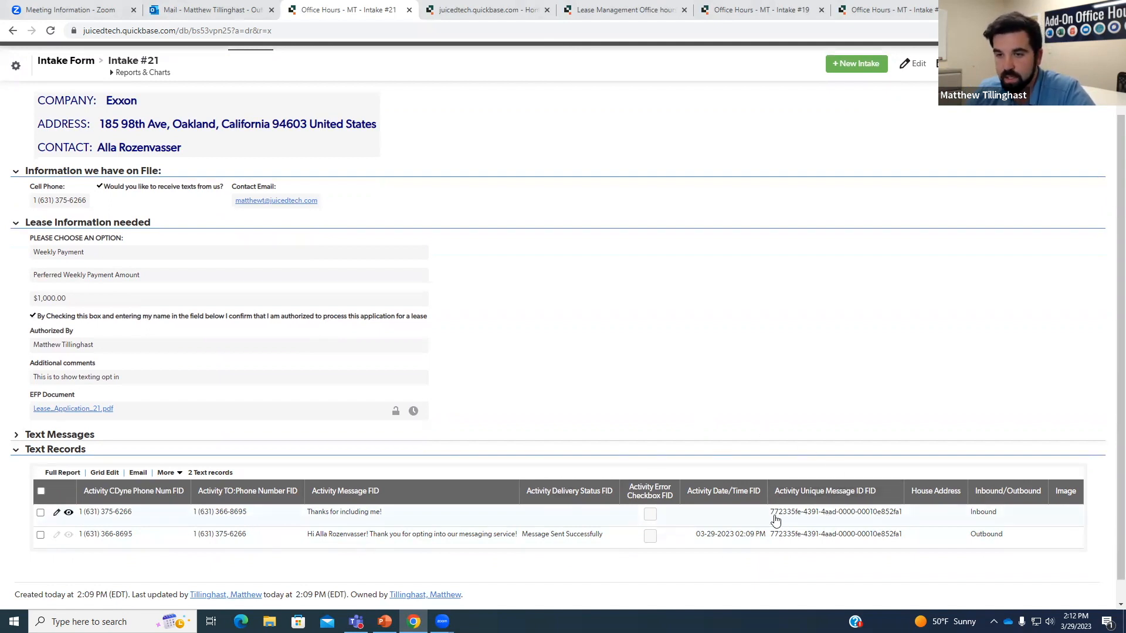
left_click_drag(773, 520, 902, 519)
left_click(867, 410)
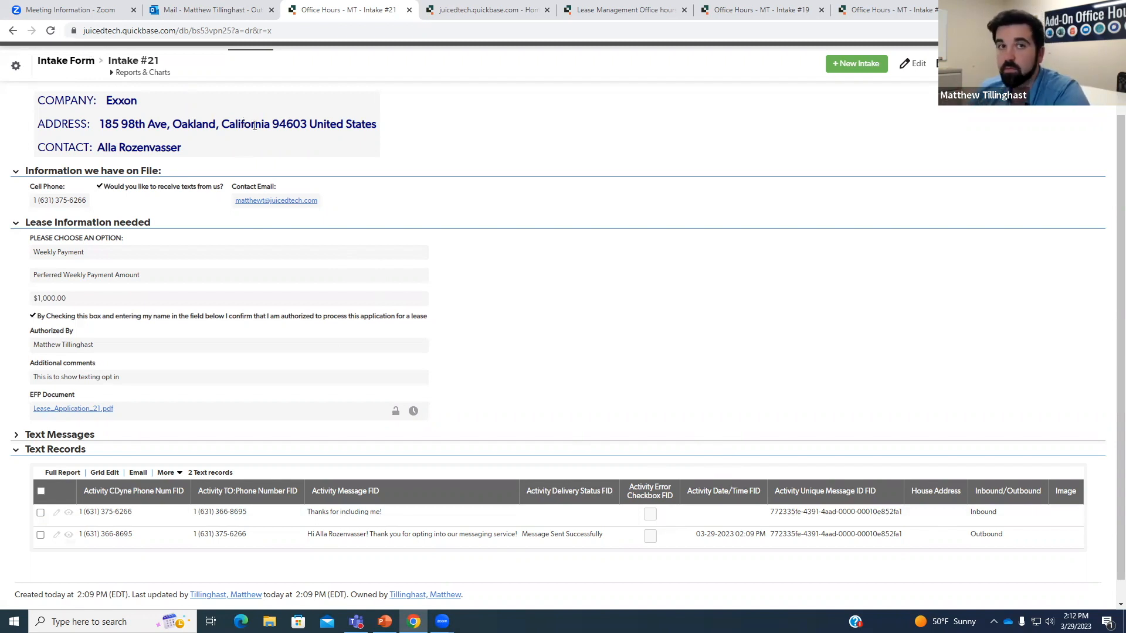
left_click(50, 30)
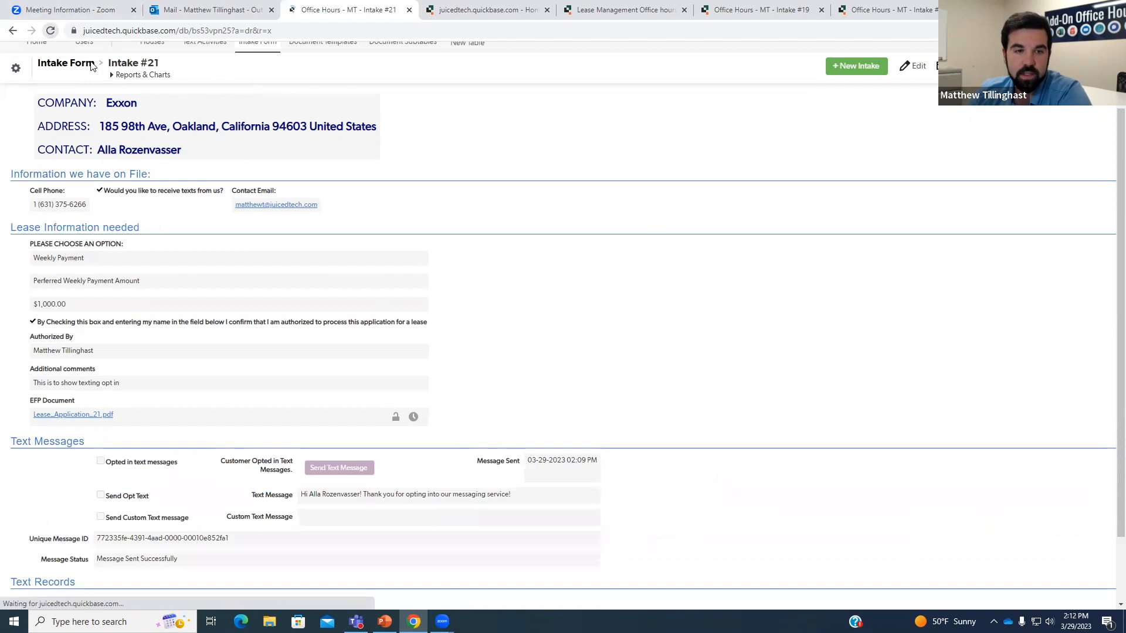
Expand Text Messages, review the sent opt-in message and three text records, then edit Intake #21.
scroll(485, 452, "down", 1)
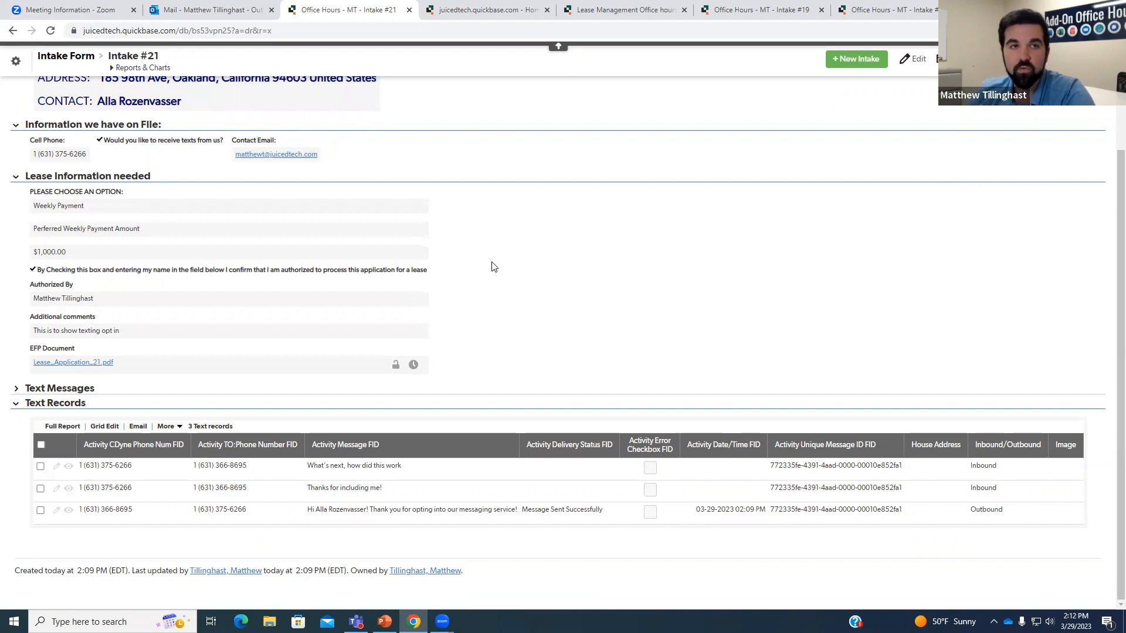
left_click(48, 390)
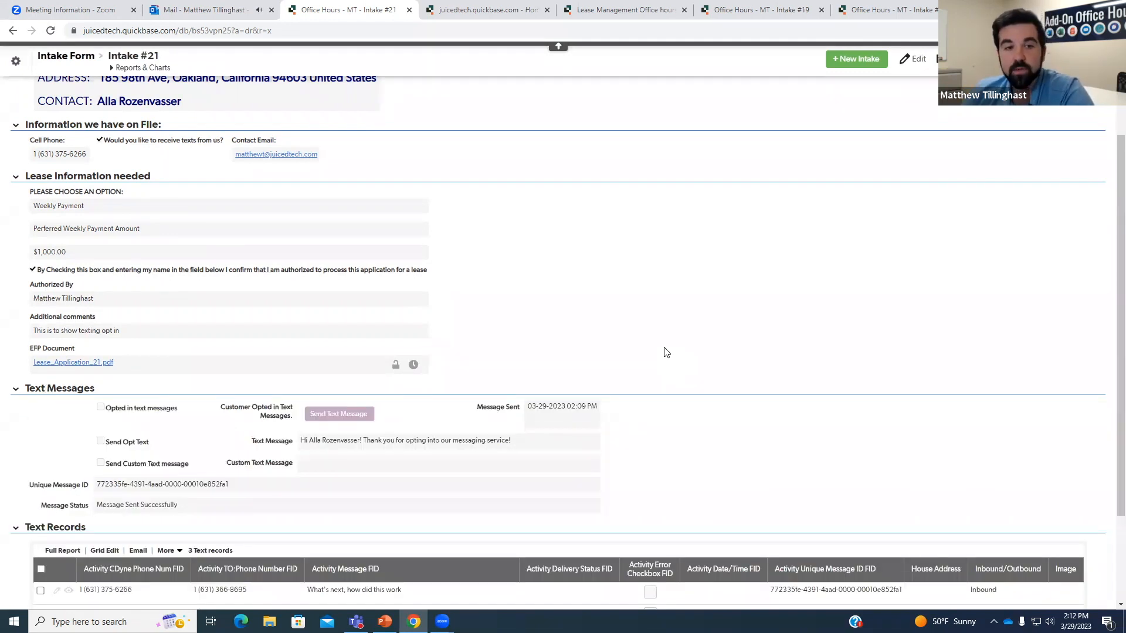
scroll(540, 392, "down", 1)
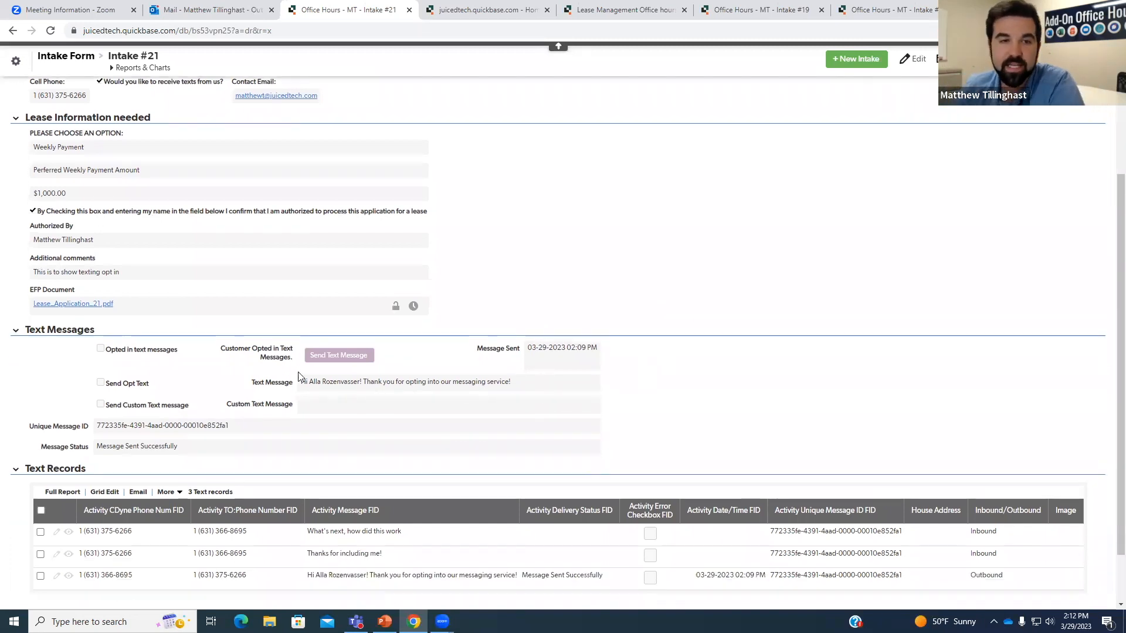
left_click_drag(306, 384, 519, 390)
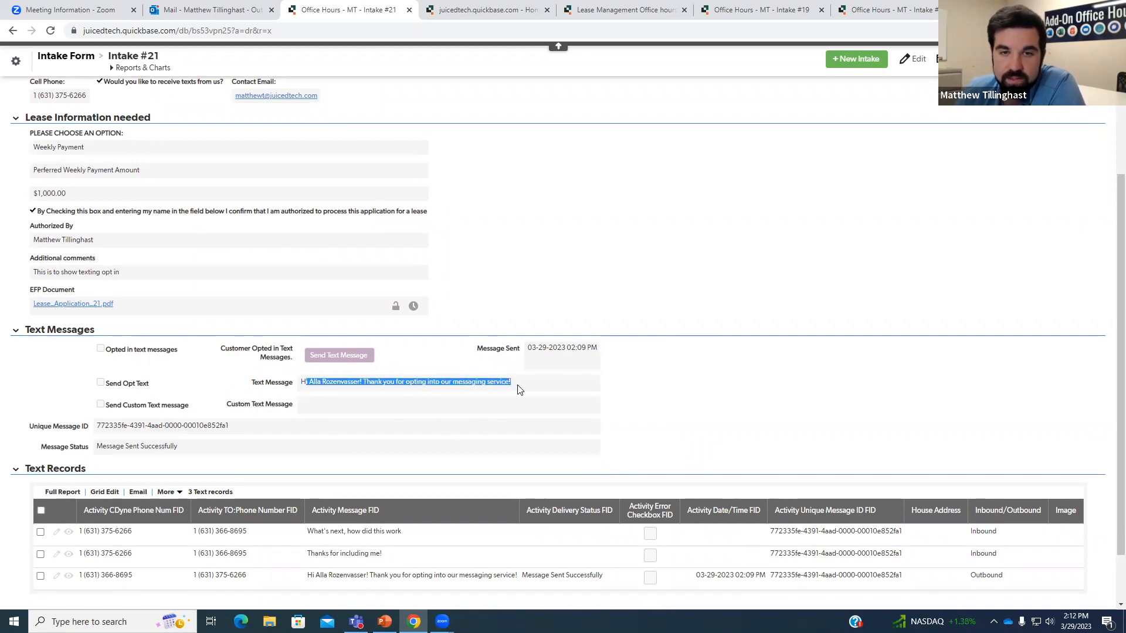
left_click(517, 390)
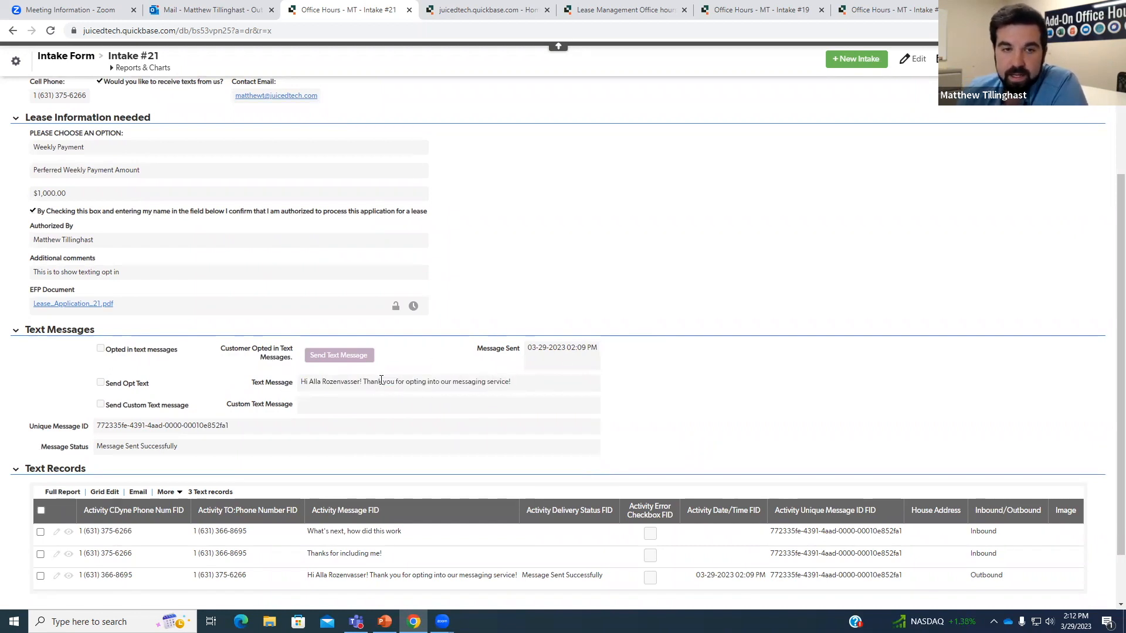
left_click(911, 60)
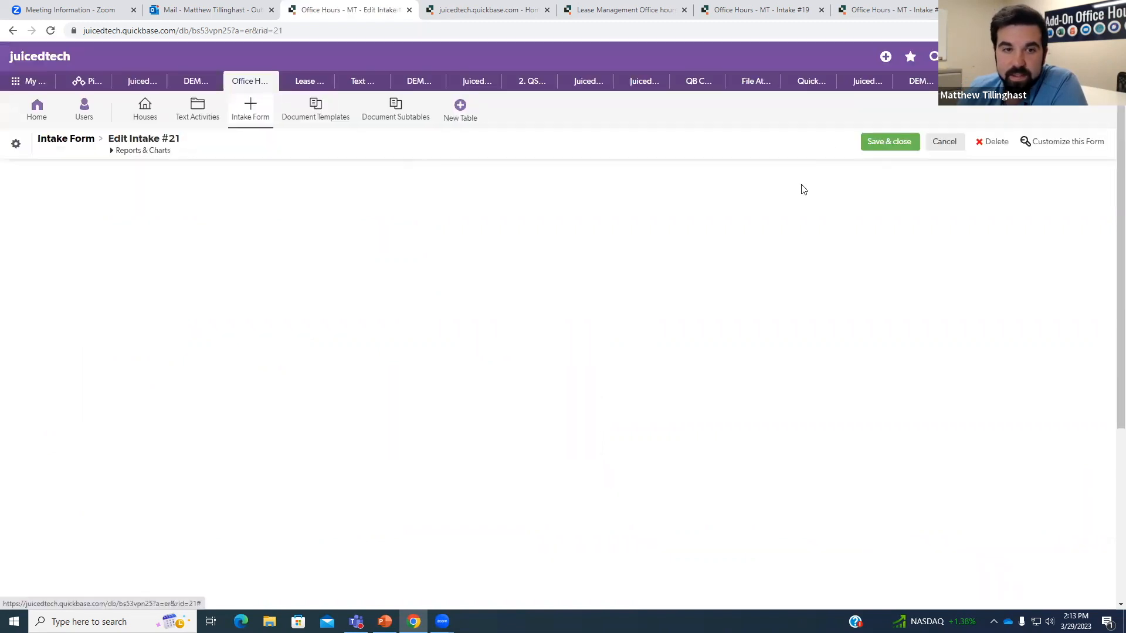
Enter 'Hi, This is a custom message' in Intake #21's Custom Text Message field.
scroll(592, 314, "down", 5)
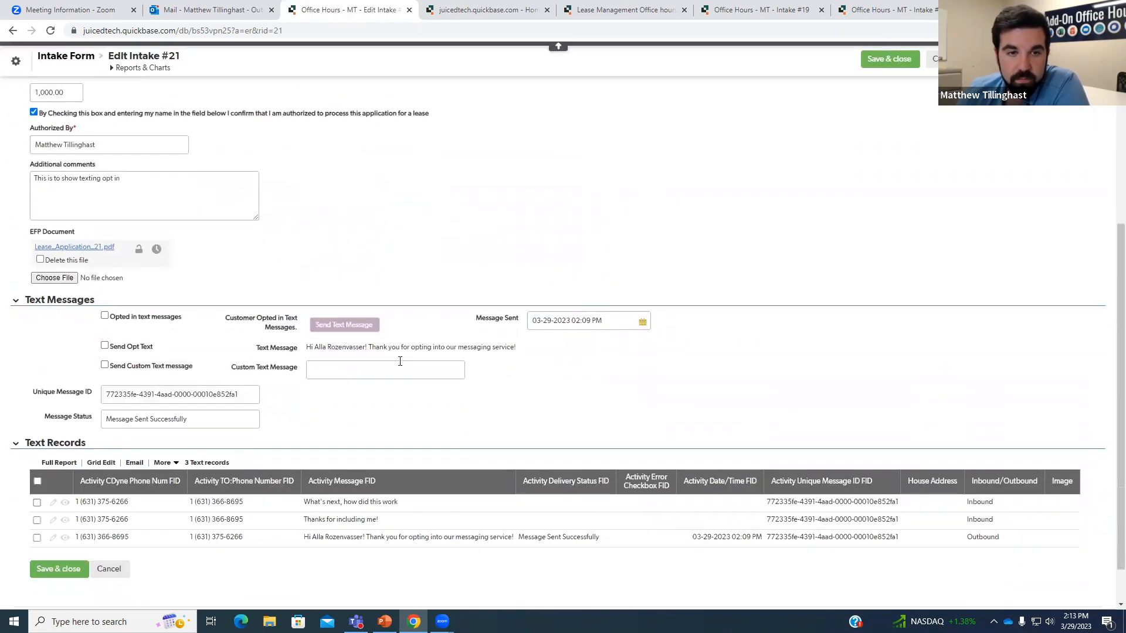
left_click(336, 365)
left_click(302, 351)
left_click_drag(302, 350, 522, 357)
left_click(523, 358)
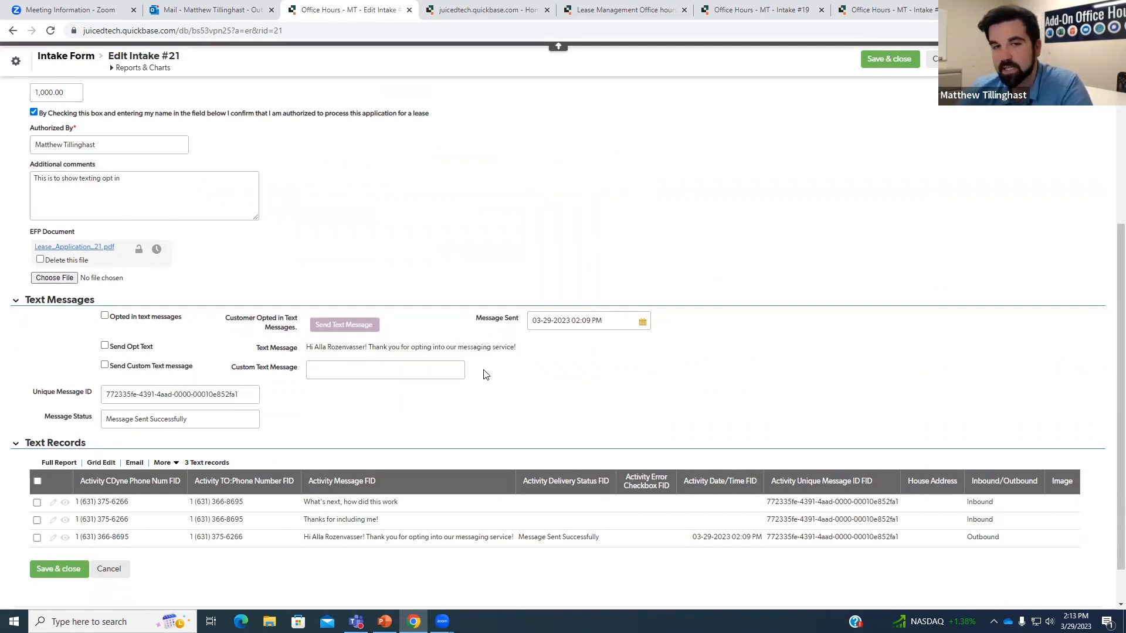
left_click(385, 368)
type("Hi , This ")
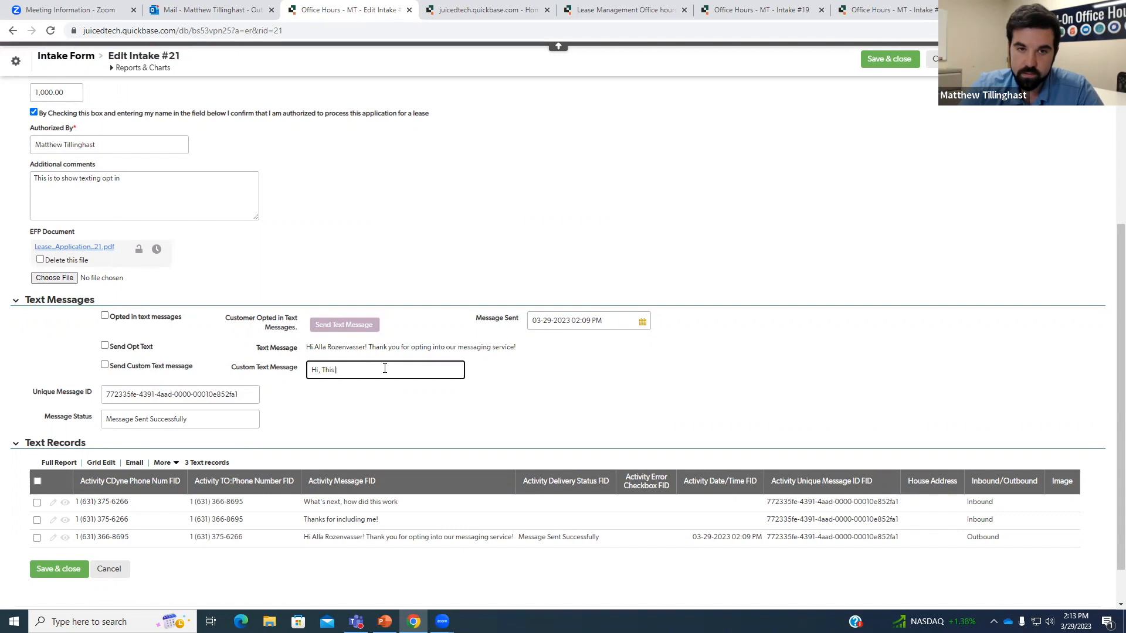
type("is a custom i")
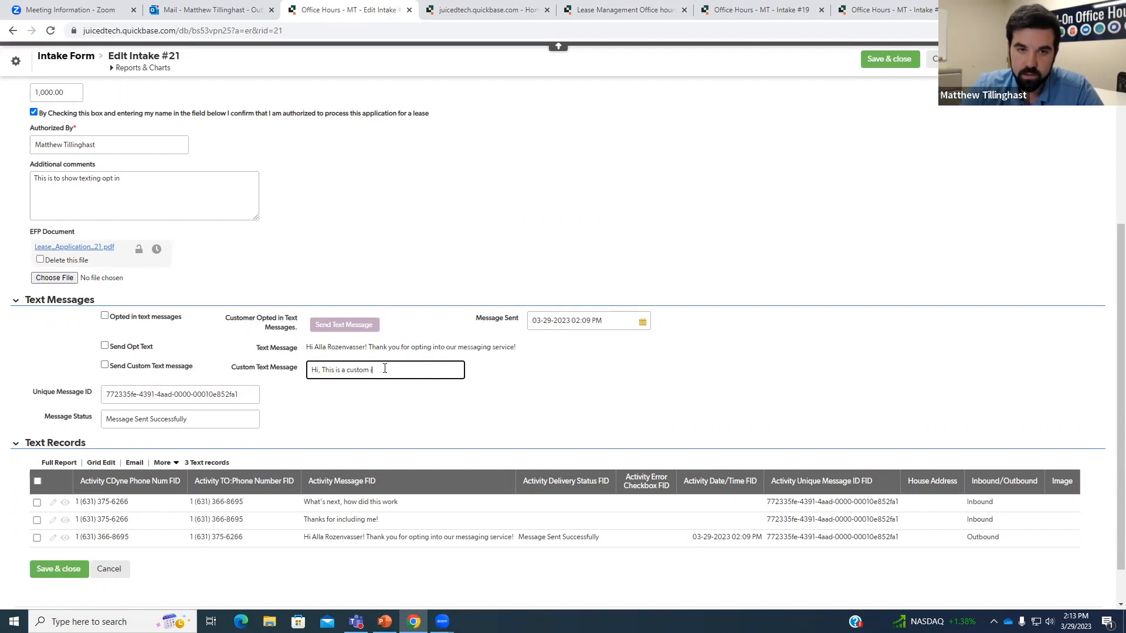
type("message")
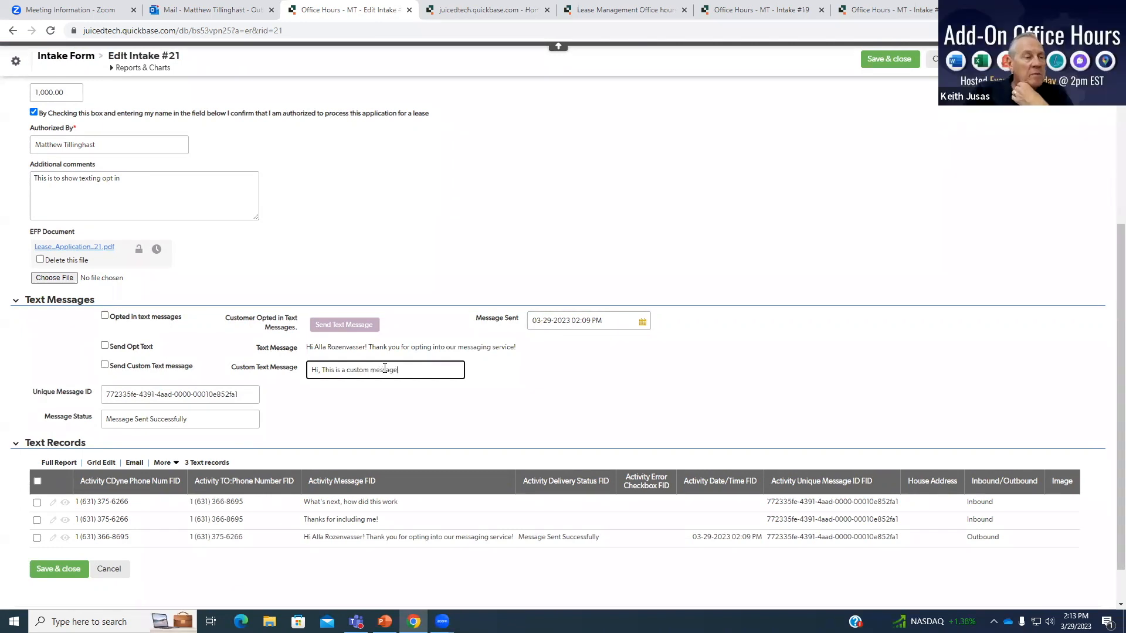
left_click(598, 382)
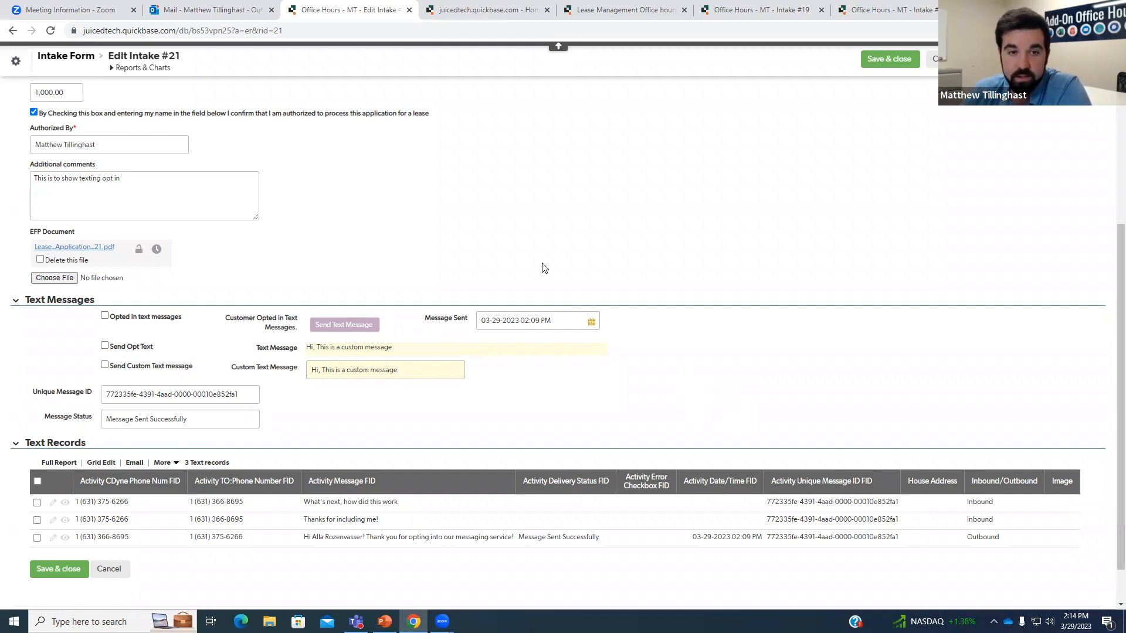
Review the texting opt-in question and save Intake #21 with its custom message.
scroll(596, 244, "up", 2)
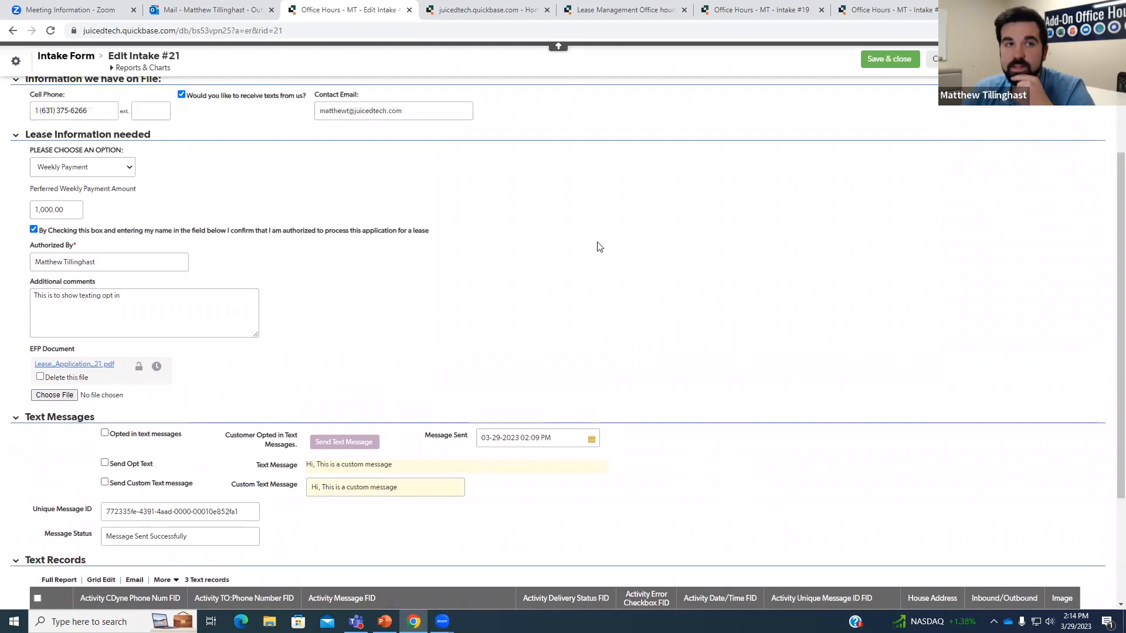
scroll(579, 300, "up", 2)
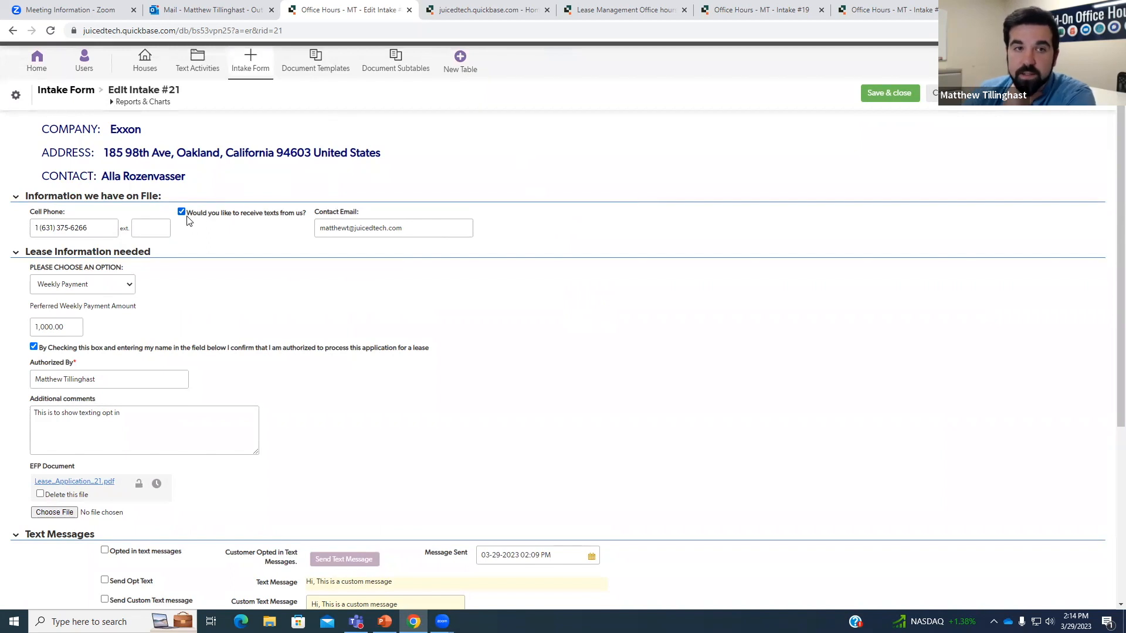
left_click_drag(192, 215, 311, 217)
left_click(300, 227)
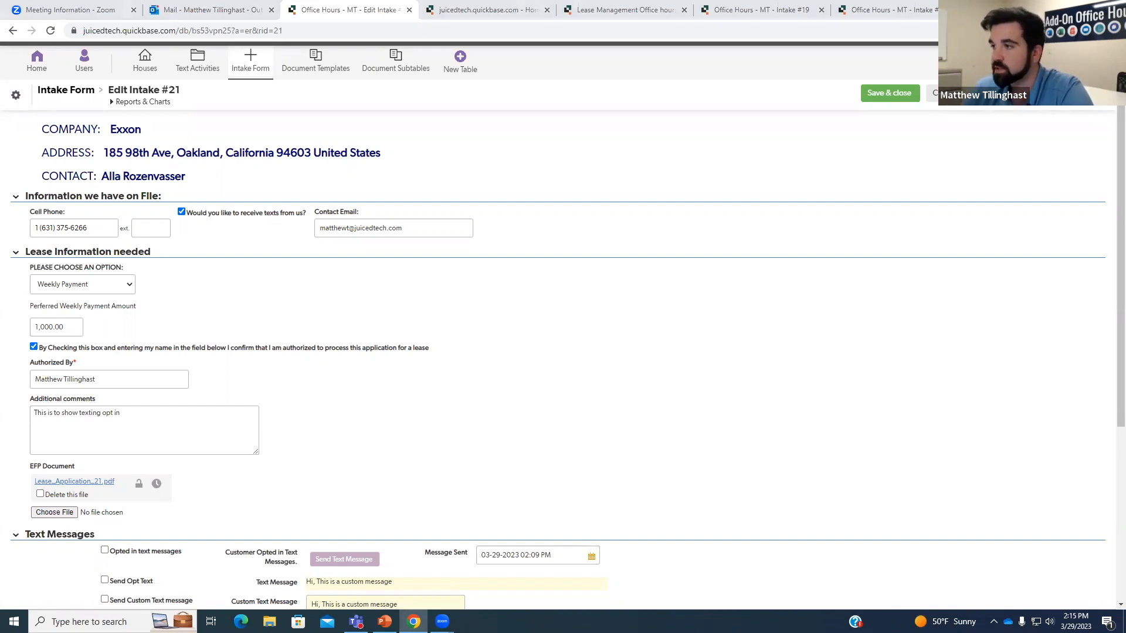
left_click(873, 94)
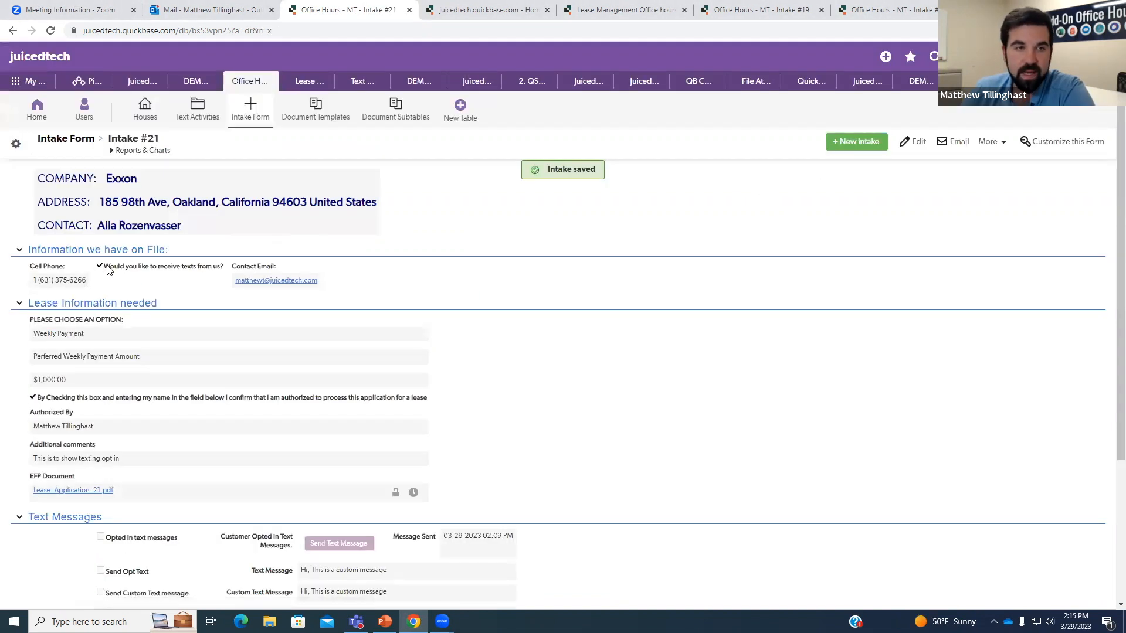
left_click(17, 147)
Check that the Text My QB - Initial Opt In/Out notification triggers on Consent to Opt In.
left_click(861, 268)
left_click(275, 293)
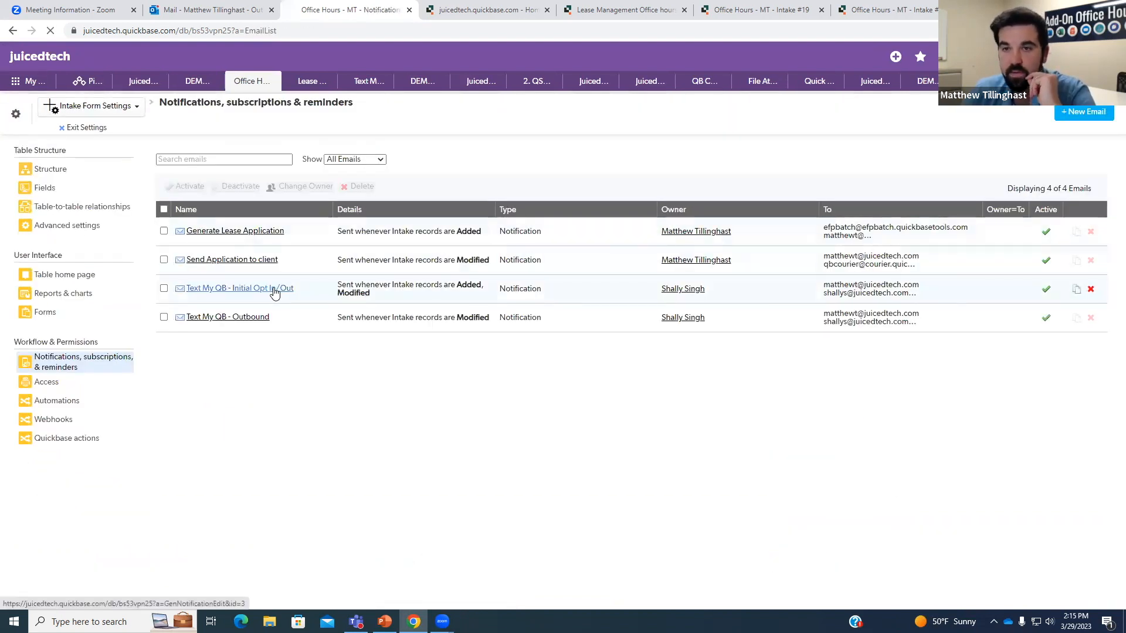
scroll(413, 293, "down", 1)
scroll(418, 304, "down", 1)
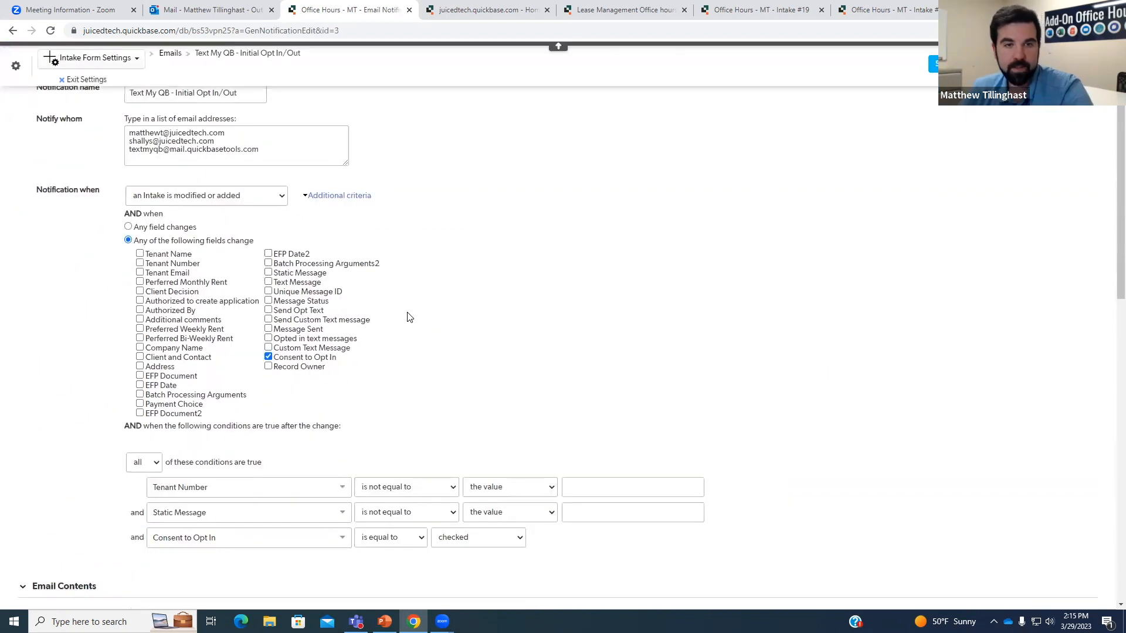
left_click_drag(281, 337, 338, 337)
left_click(352, 344)
Confirm on Intake #21 that the opt-in question is Consent to Opt In, then reopen the notification.
left_click(82, 80)
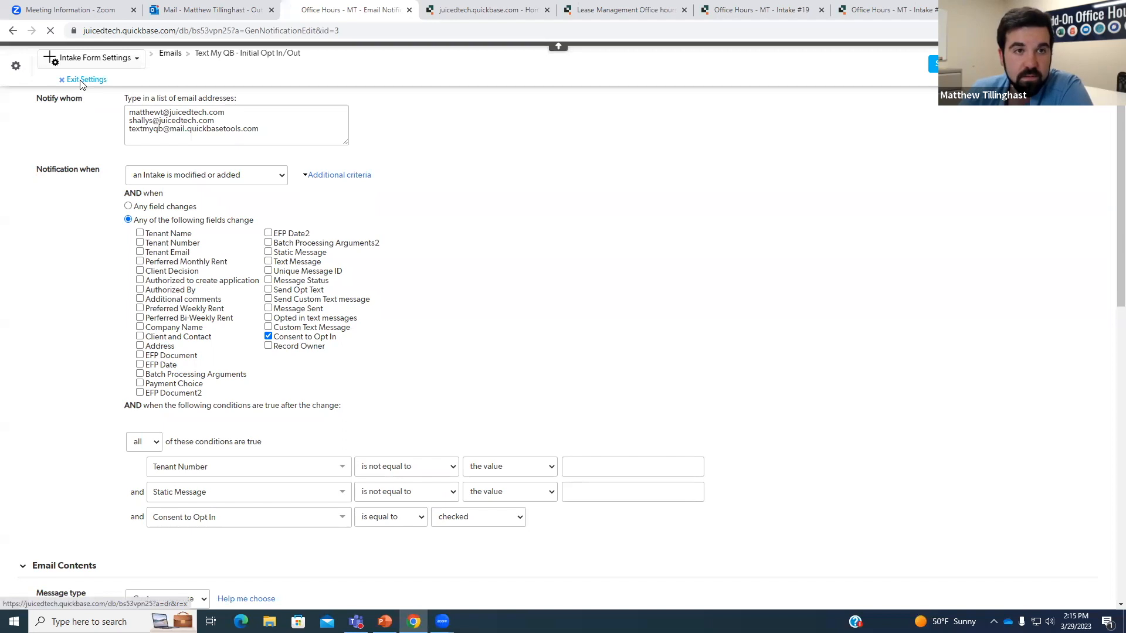
right_click(142, 268)
left_click_drag(148, 269, 201, 271)
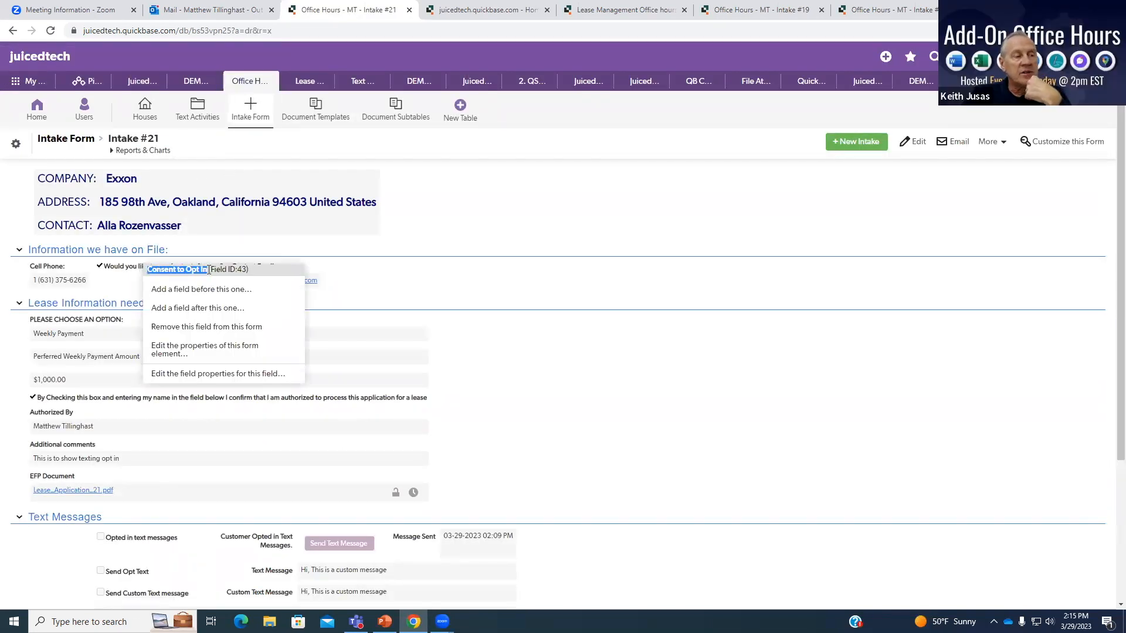
left_click(208, 259)
left_click(16, 143)
left_click(857, 271)
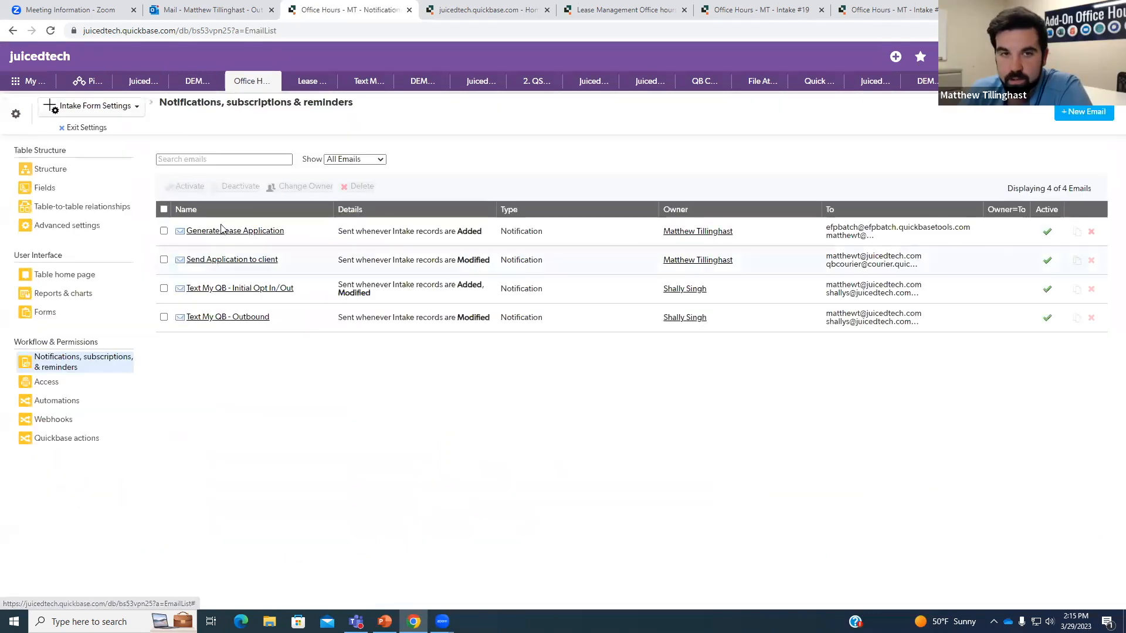
left_click(229, 295)
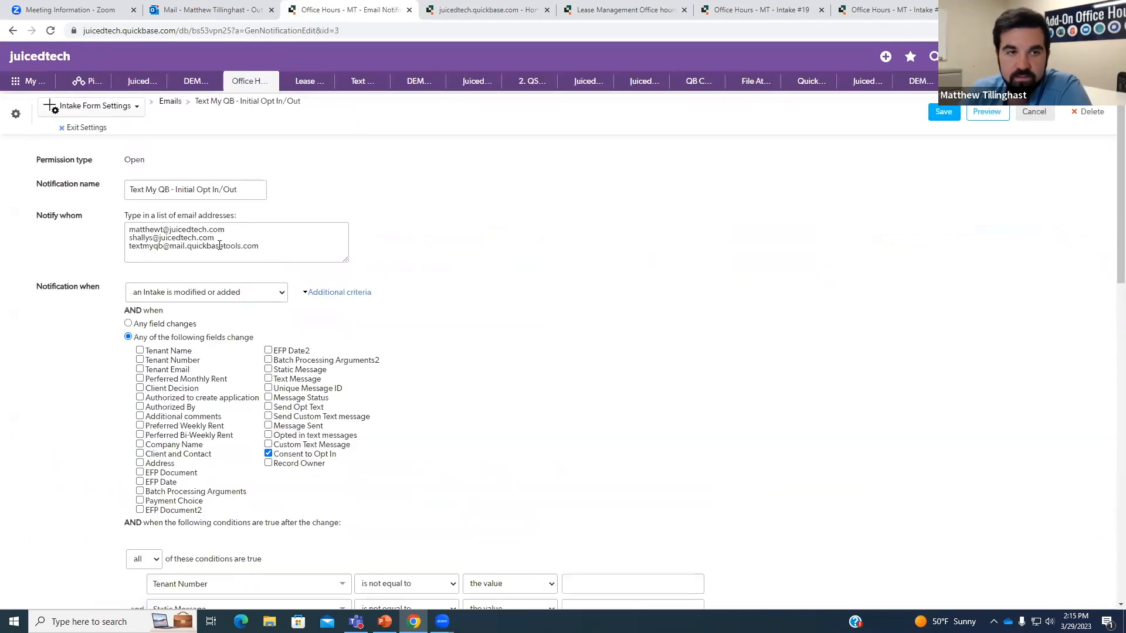
left_click_drag(266, 247, 129, 246)
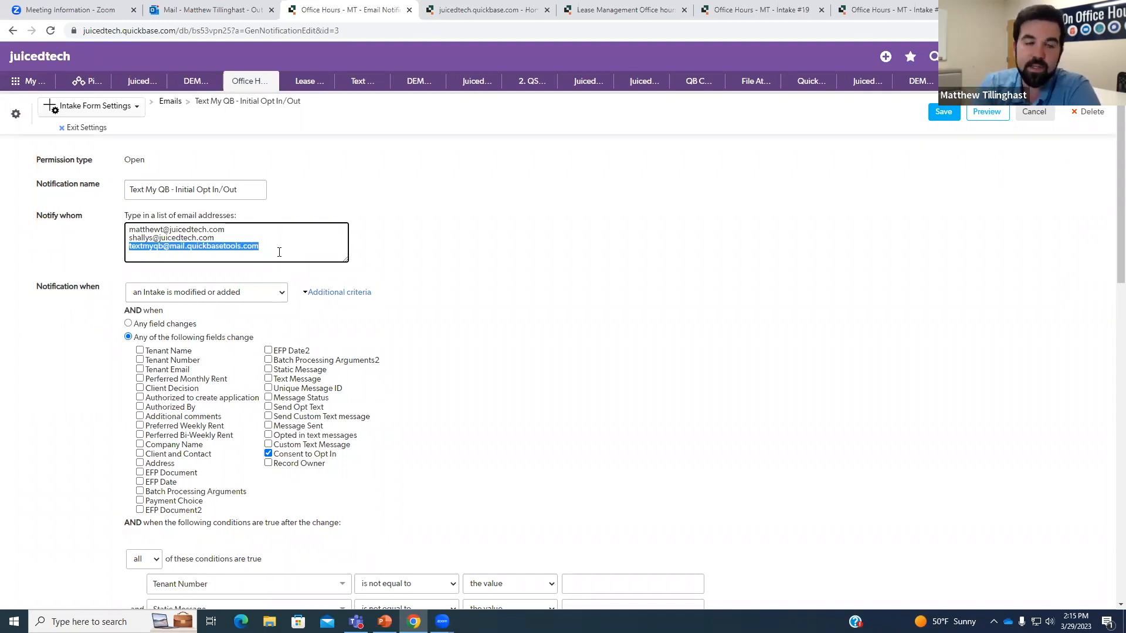
left_click_drag(274, 249, 128, 246)
left_click(225, 249)
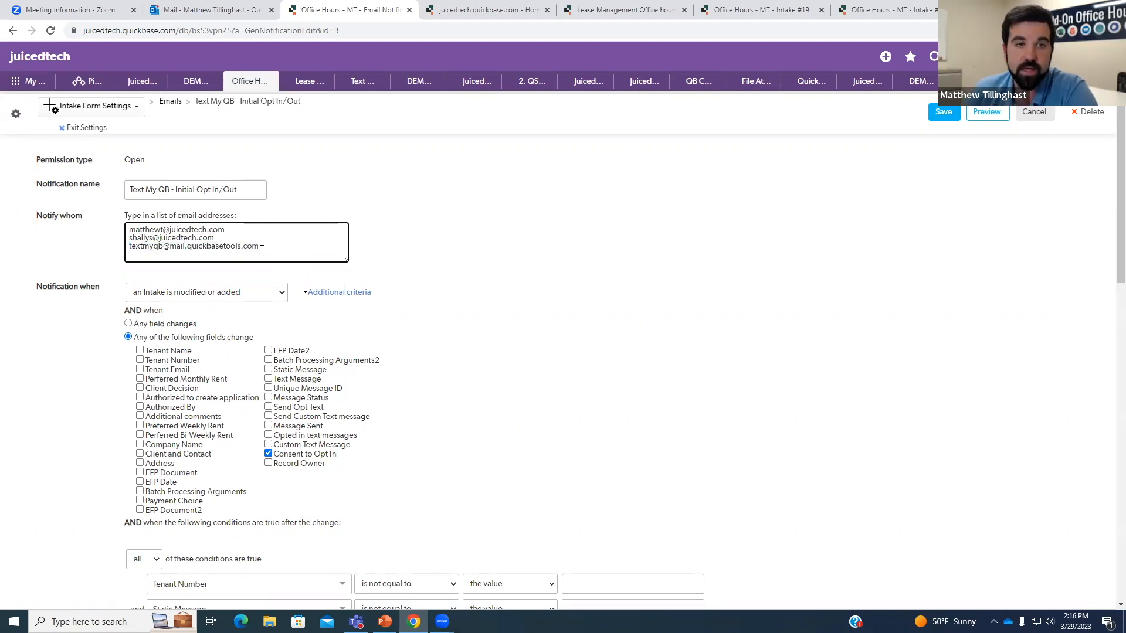
left_click_drag(264, 246, 243, 244)
left_click(160, 247)
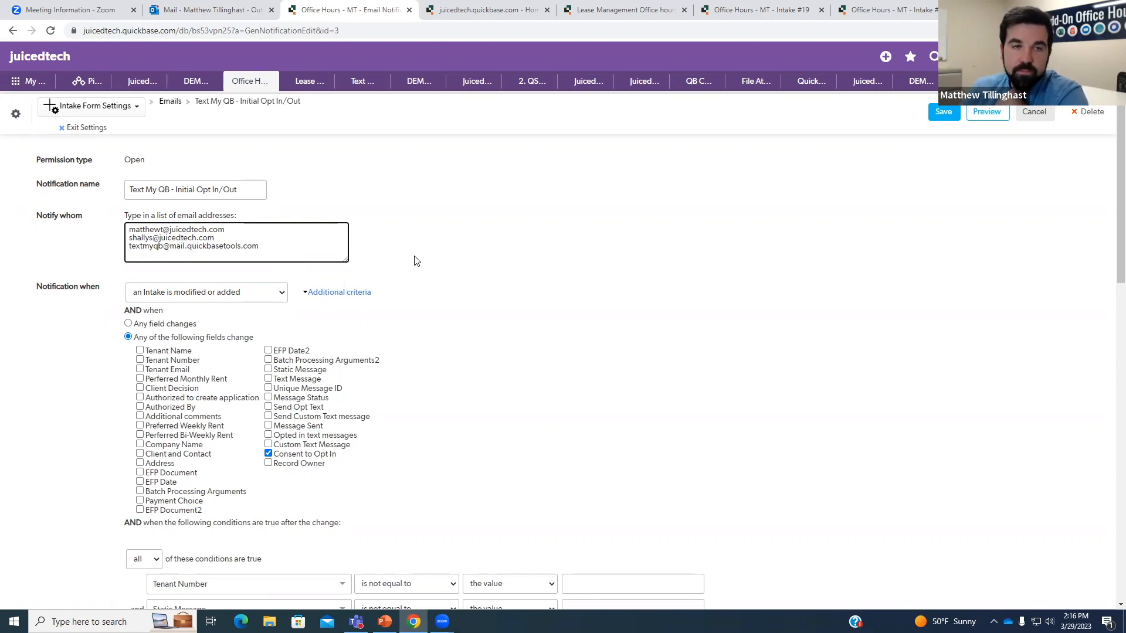
left_click_drag(267, 245, 128, 246)
left_click(368, 228)
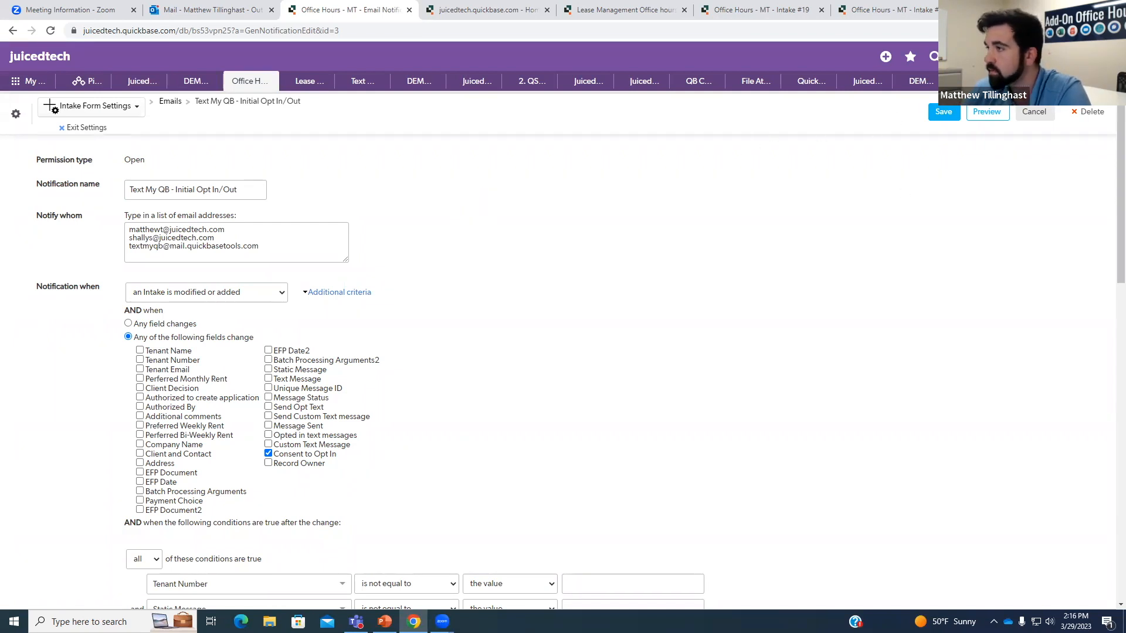
right_click(262, 230)
left_click(350, 182)
left_click_drag(262, 247, 126, 247)
left_click(457, 240)
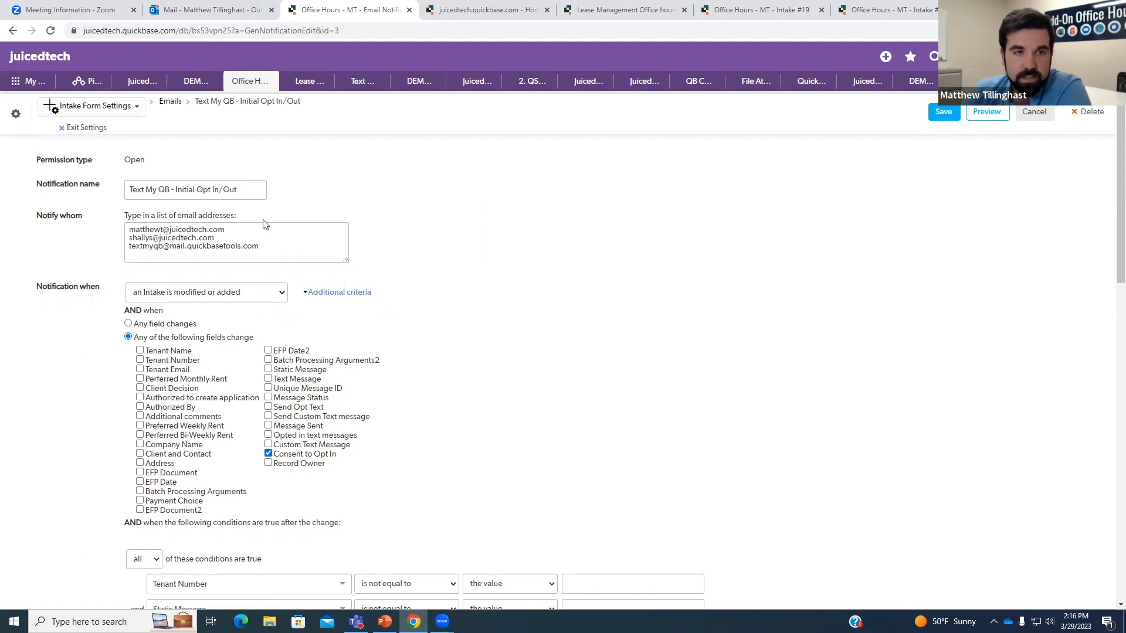
left_click_drag(222, 239, 128, 231)
left_click(243, 229)
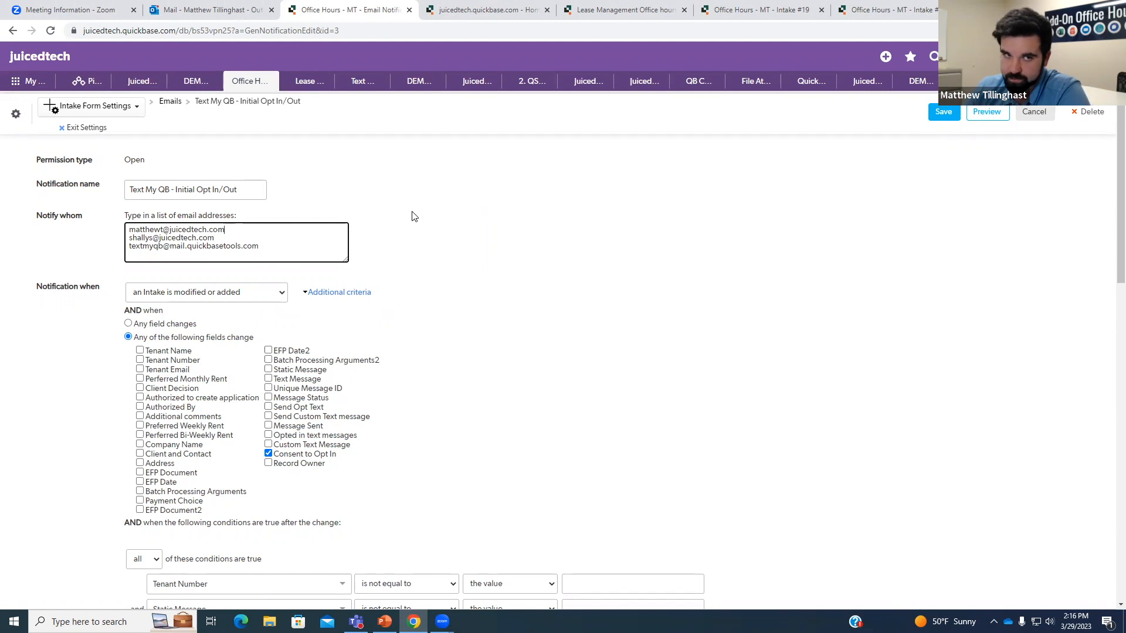
left_click_drag(149, 162, 125, 161)
left_click(396, 195)
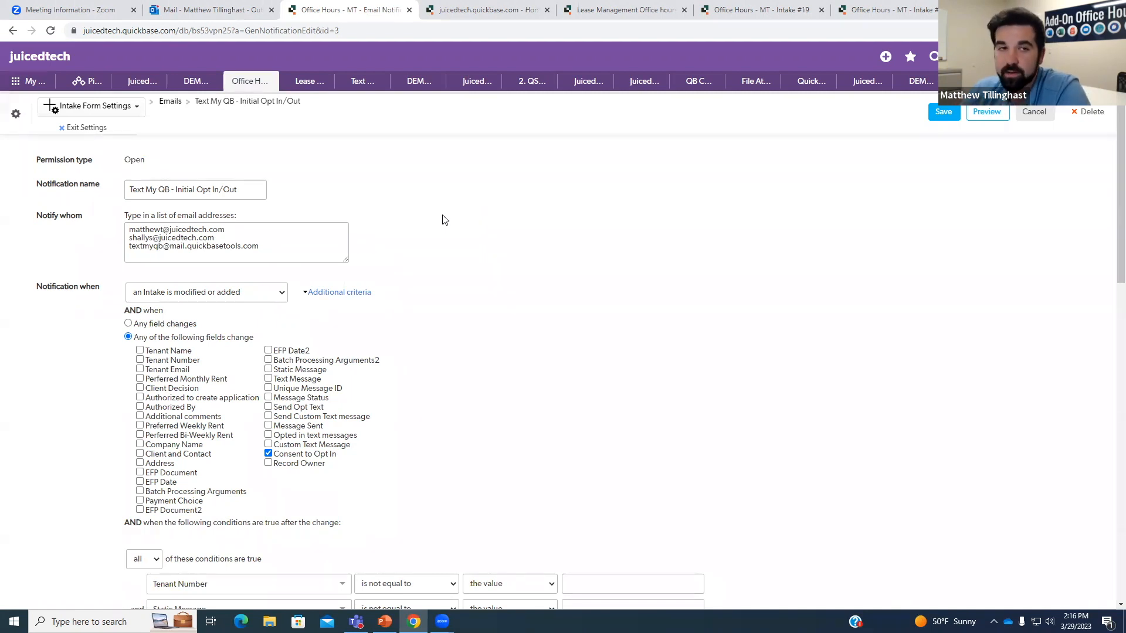
left_click_drag(259, 246, 128, 247)
left_click(463, 264)
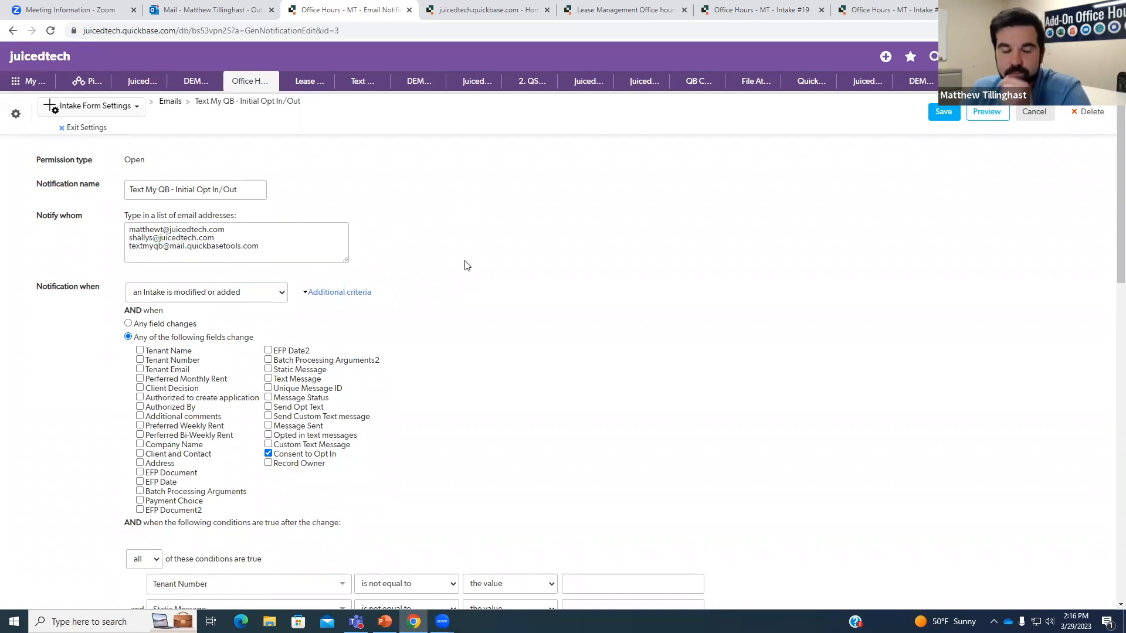
scroll(463, 267, "down", 2)
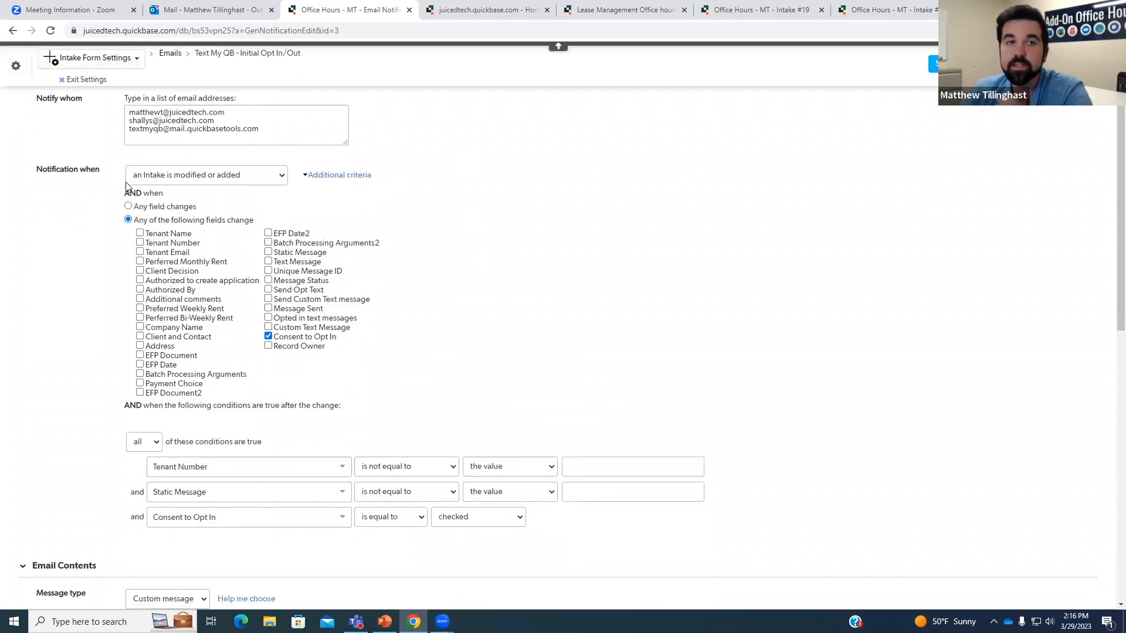
Highlight the 'Notification when' trigger setting on the notification page.
left_click_drag(43, 170, 102, 171)
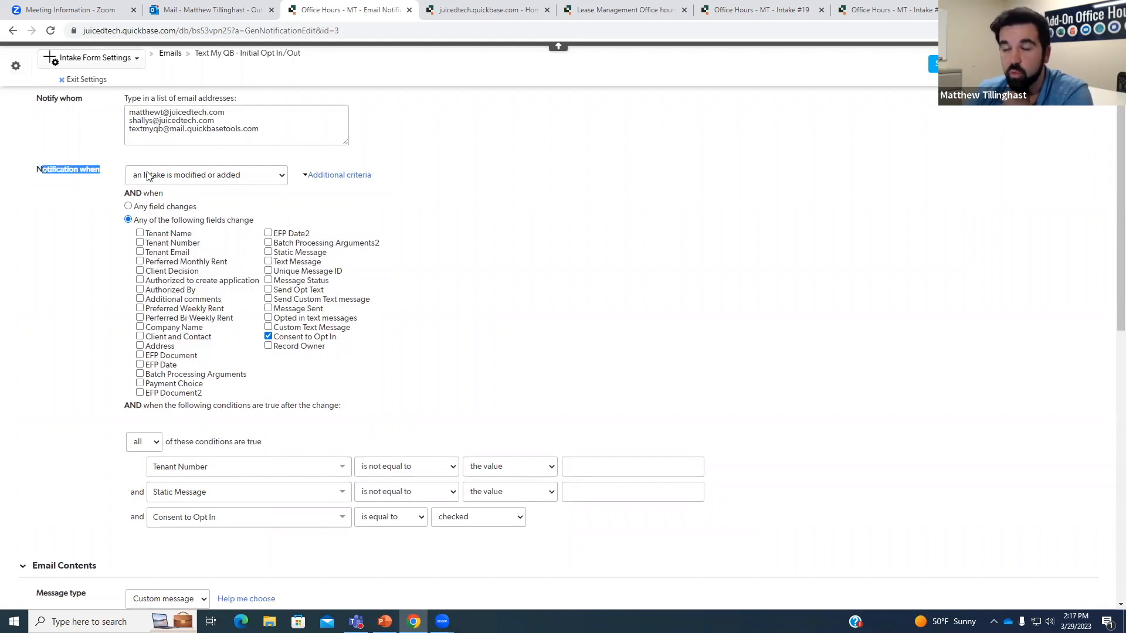
left_click(485, 209)
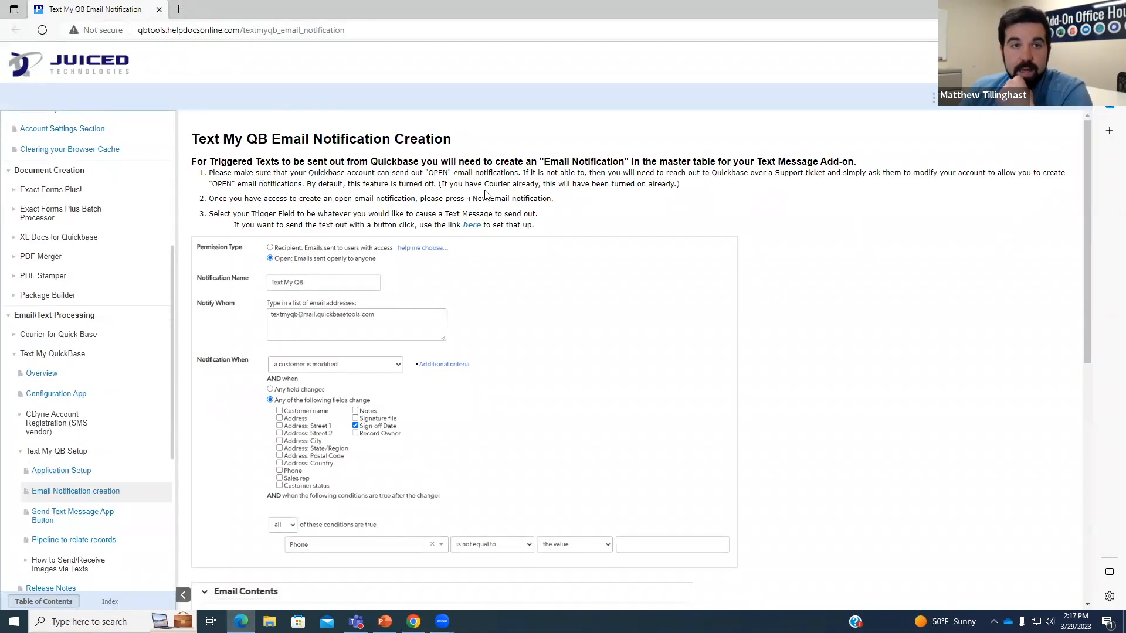
Find and select the recommended Notify Whom address in the help article's copy-and-paste instructions.
scroll(486, 195, "down", 1)
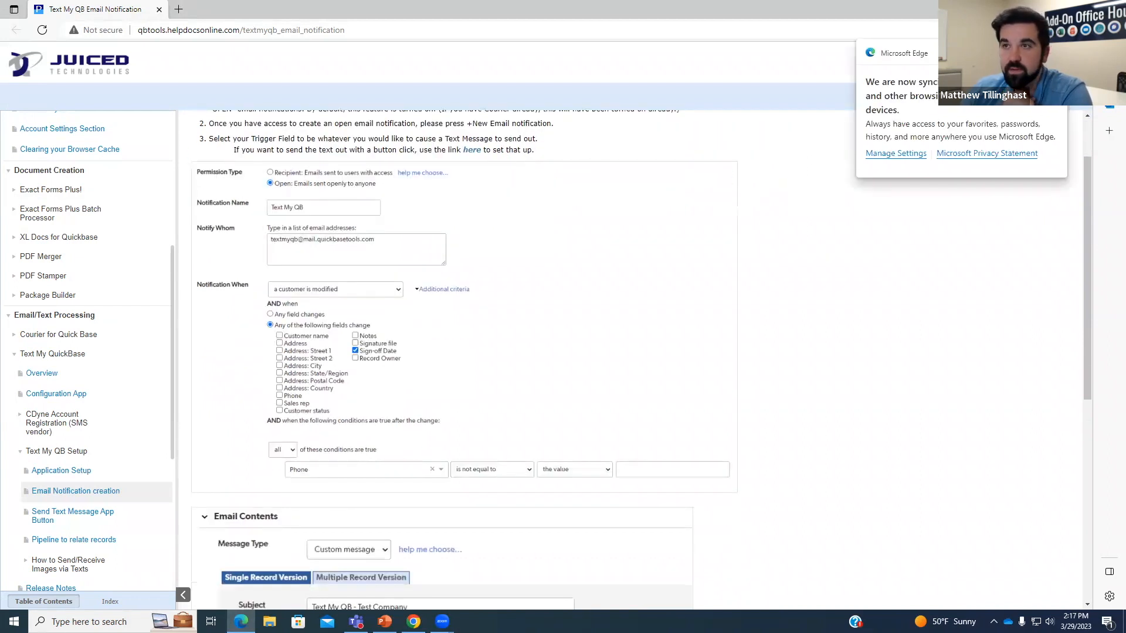
scroll(572, 151, "down", 5)
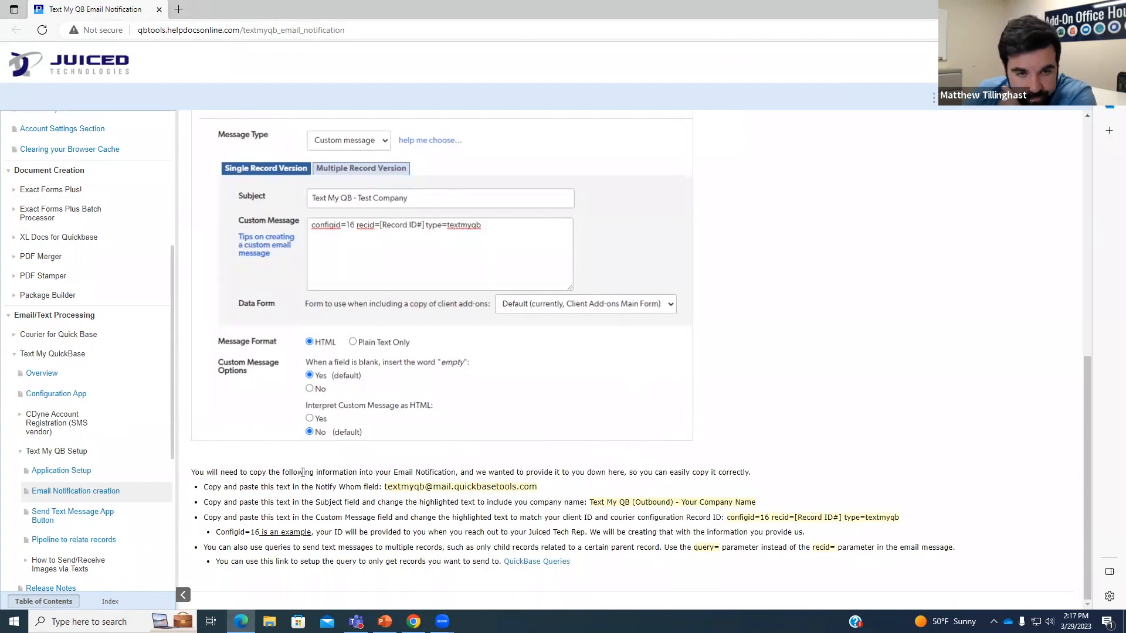
left_click_drag(550, 487, 384, 487)
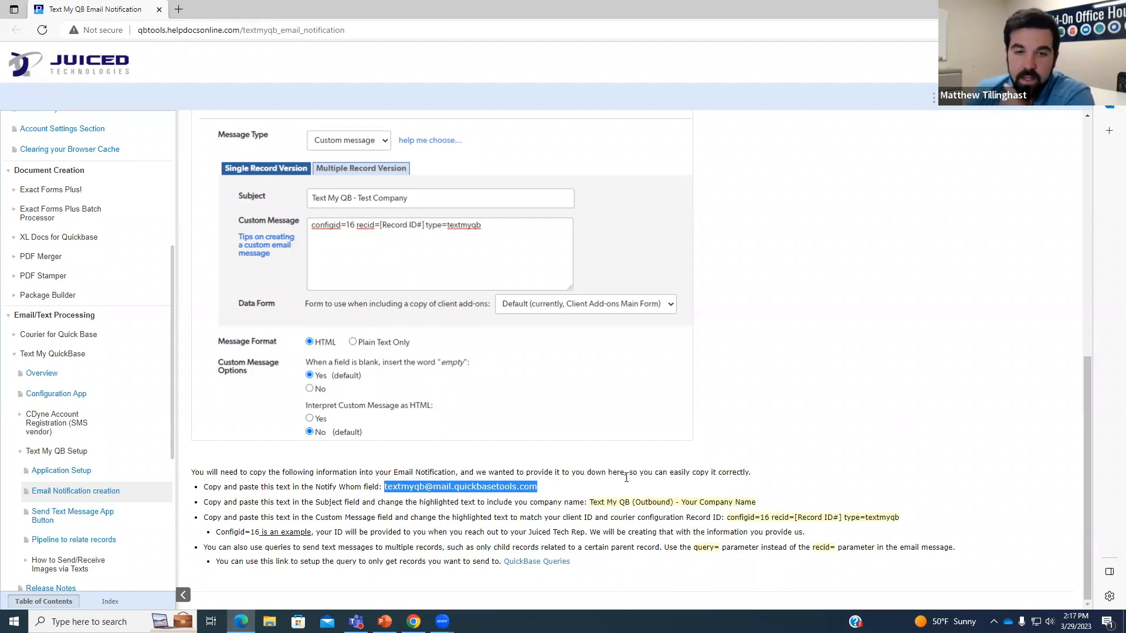
left_click_drag(546, 488, 392, 486)
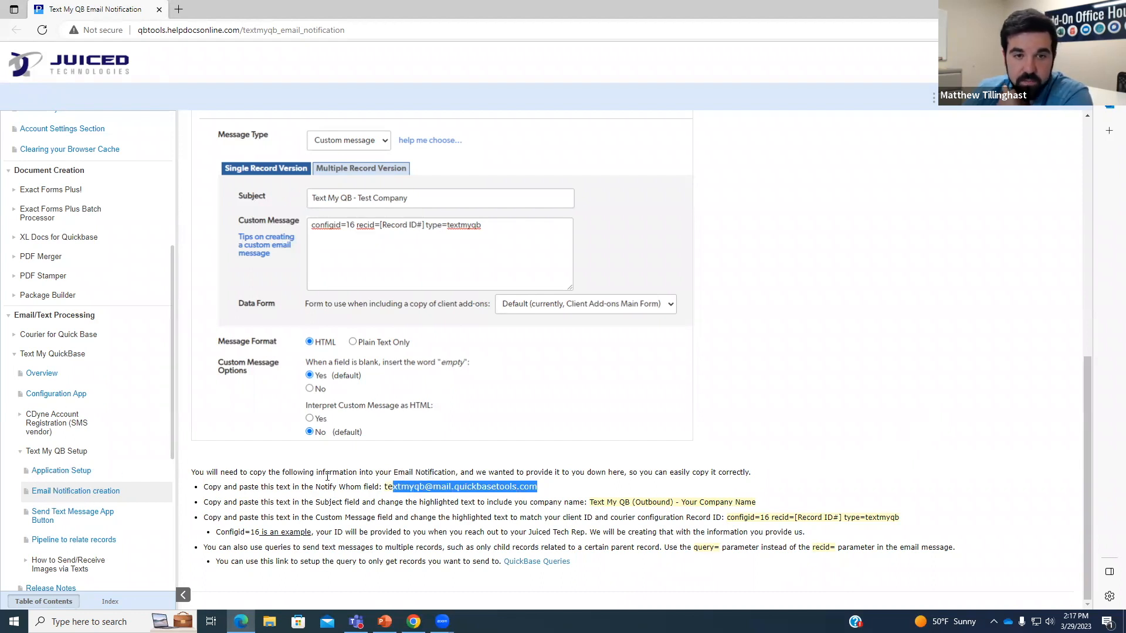
left_click(429, 501)
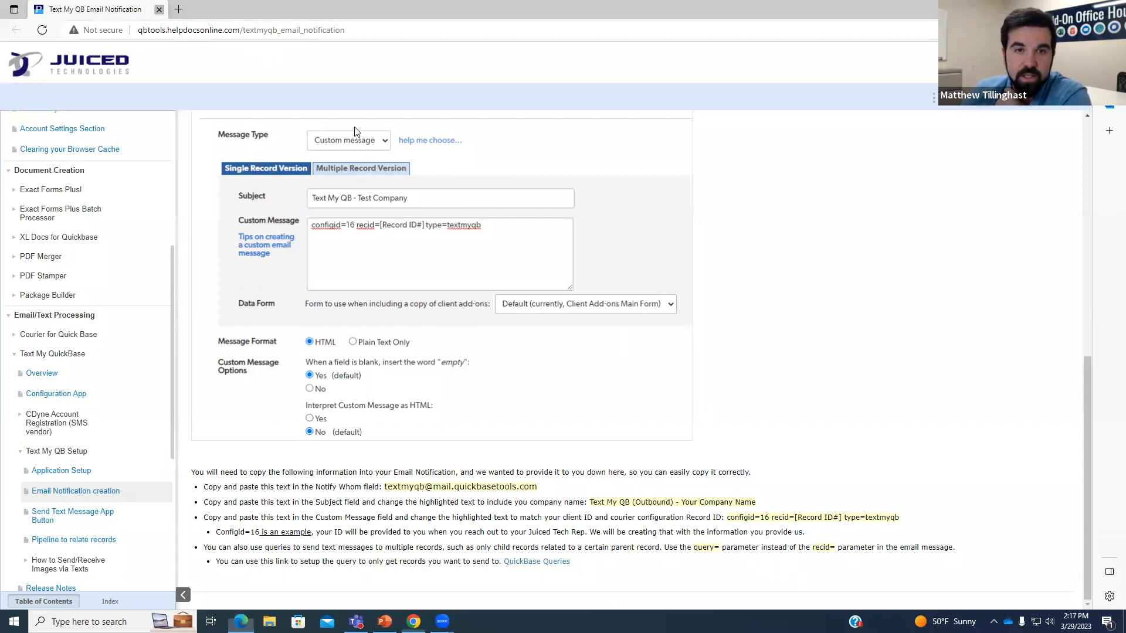
Return to the Quickbase notification and select text in its custom message.
key("alt+Tab")
scroll(254, 413, "down", 3)
left_click_drag(138, 373, 183, 373)
Highlight config ID 445 in the notification's custom message.
left_click(183, 373)
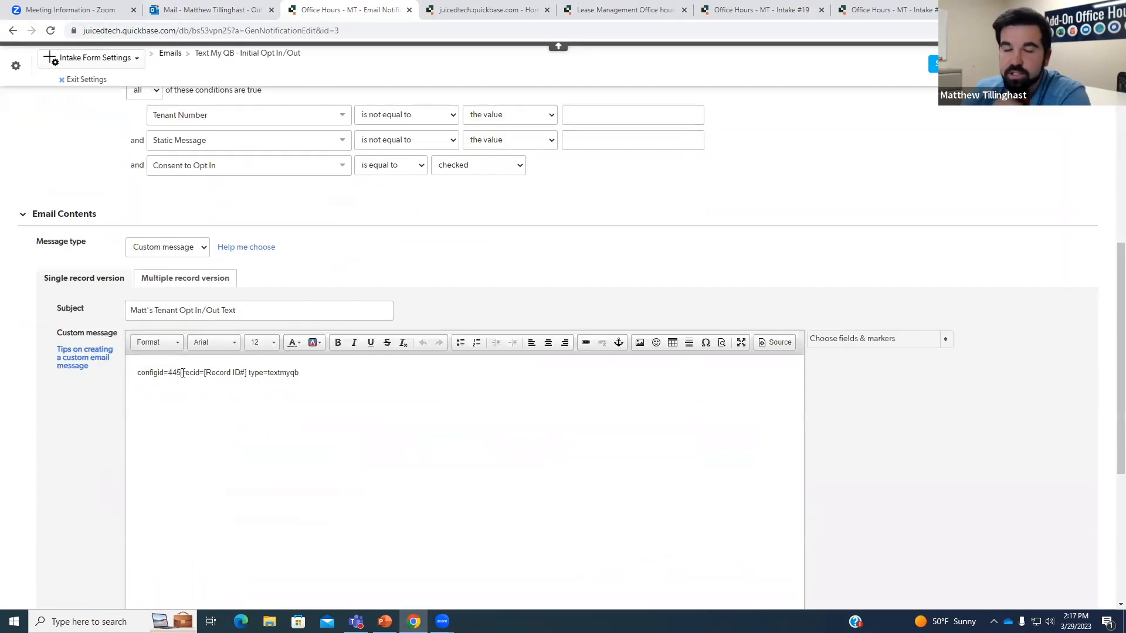
left_click_drag(183, 373, 168, 373)
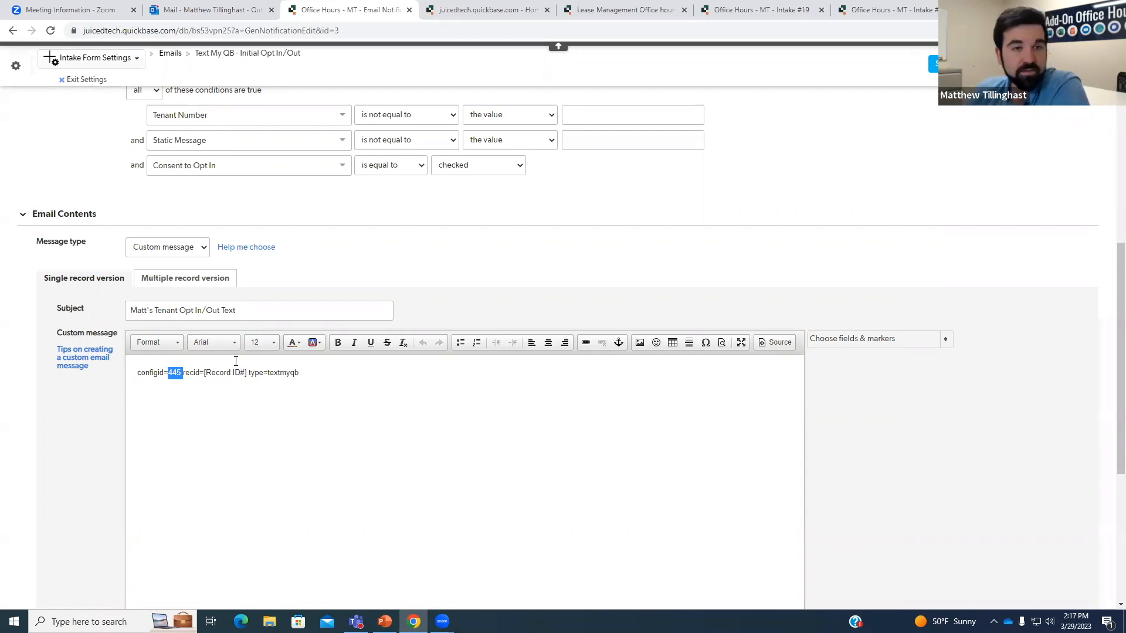
left_click(296, 373)
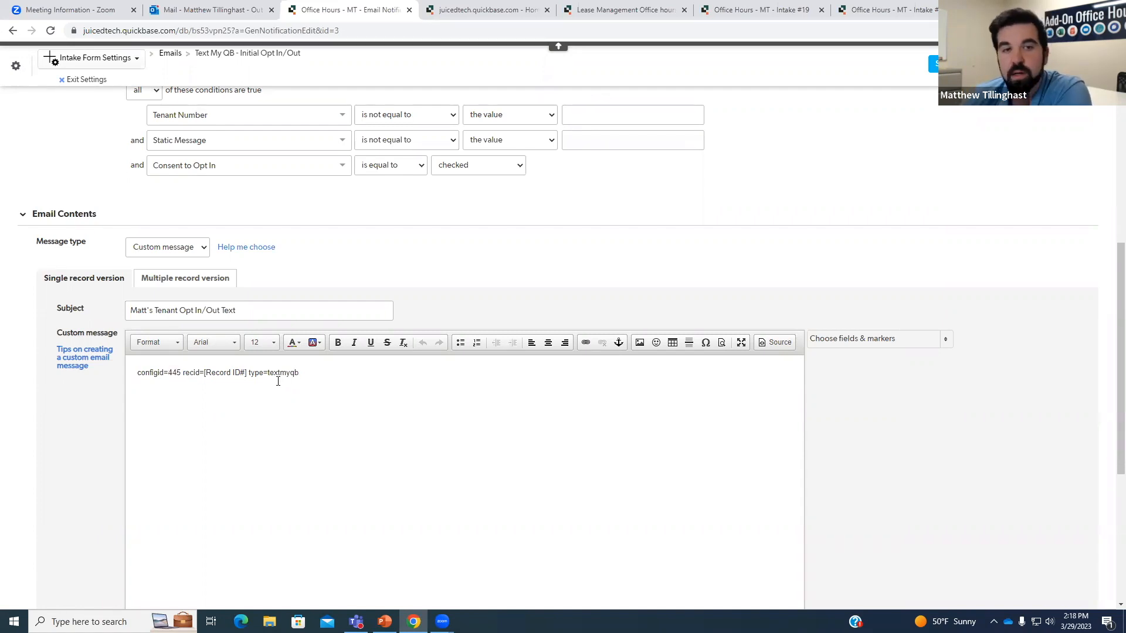
left_click_drag(181, 372, 167, 373)
left_click(310, 376)
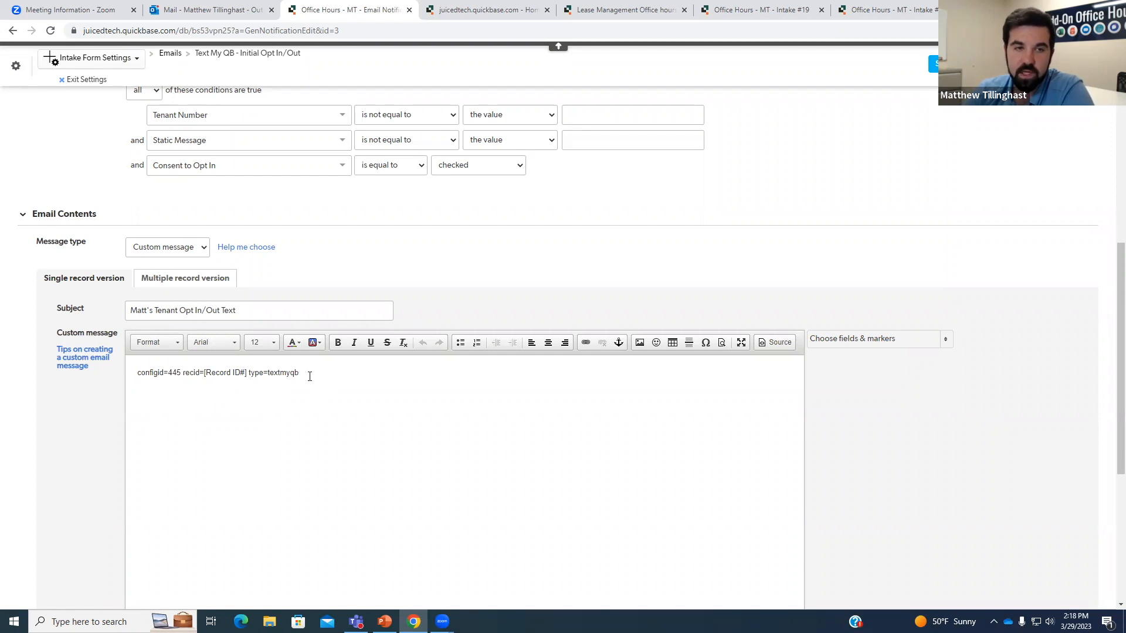
Open the Text My QB Live Configurations app in a new browser tab.
scroll(437, 319, "up", 5)
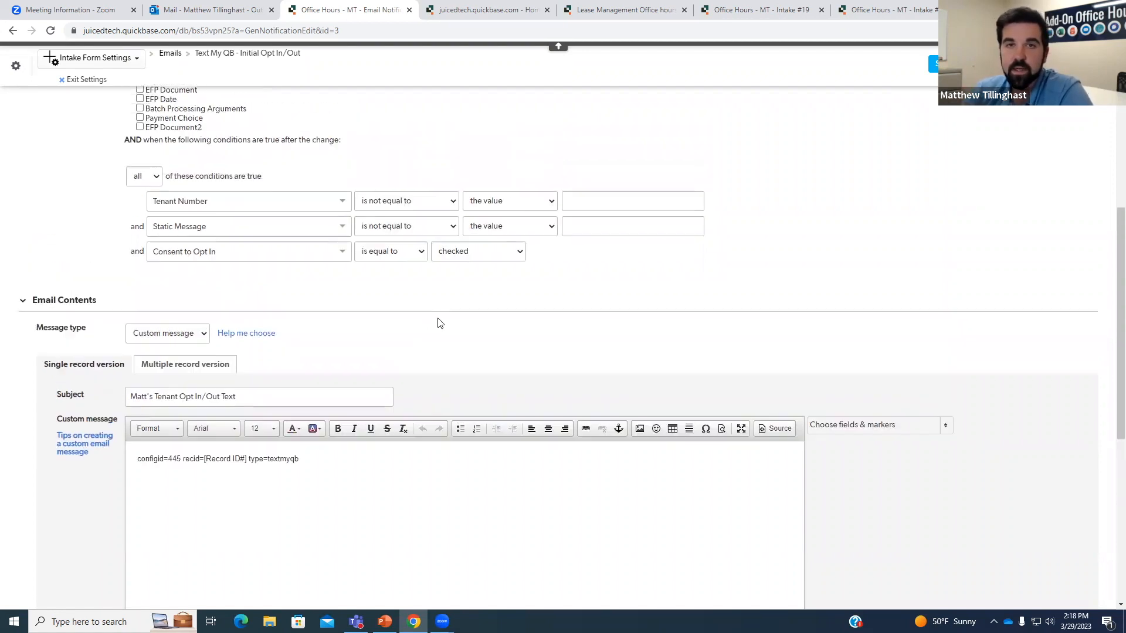
scroll(507, 322, "up", 2)
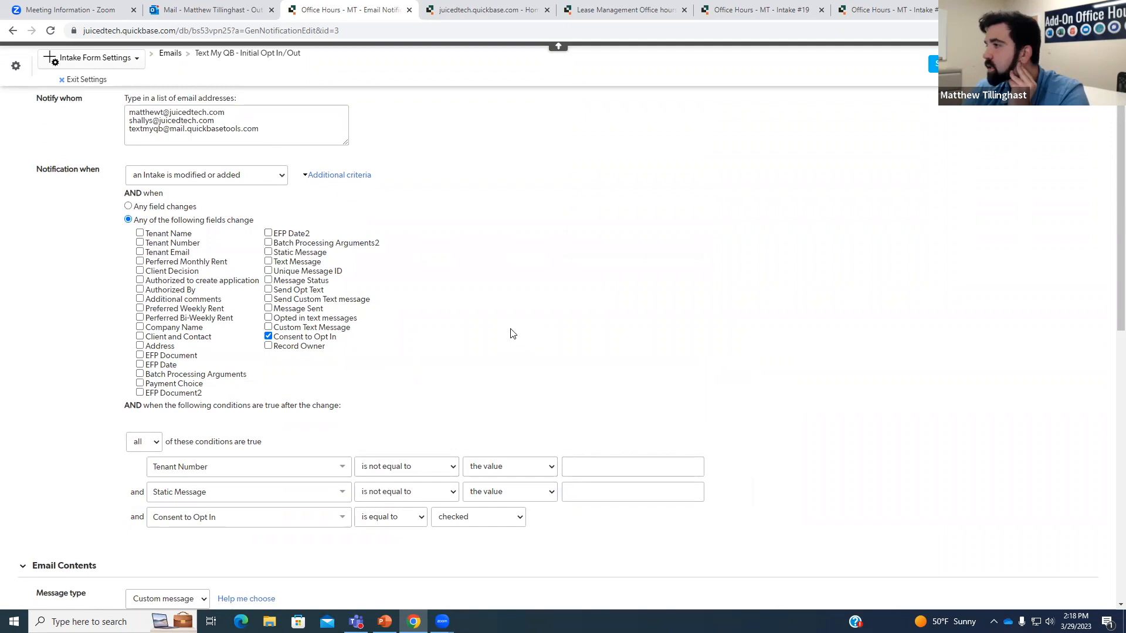
scroll(512, 333, "up", 1)
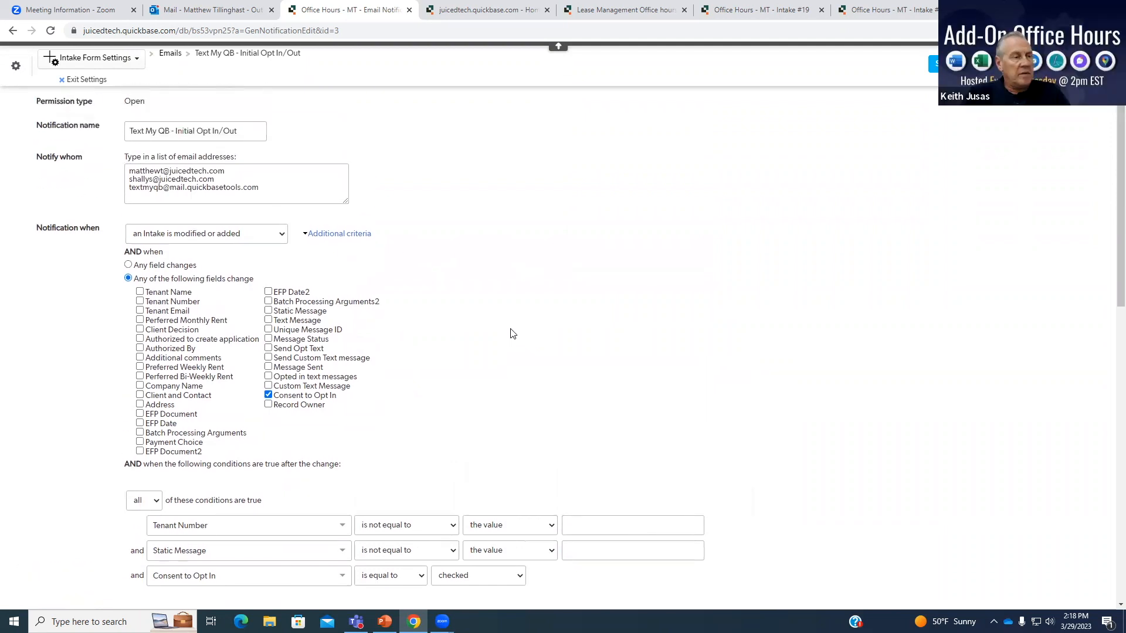
scroll(512, 333, "up", 1)
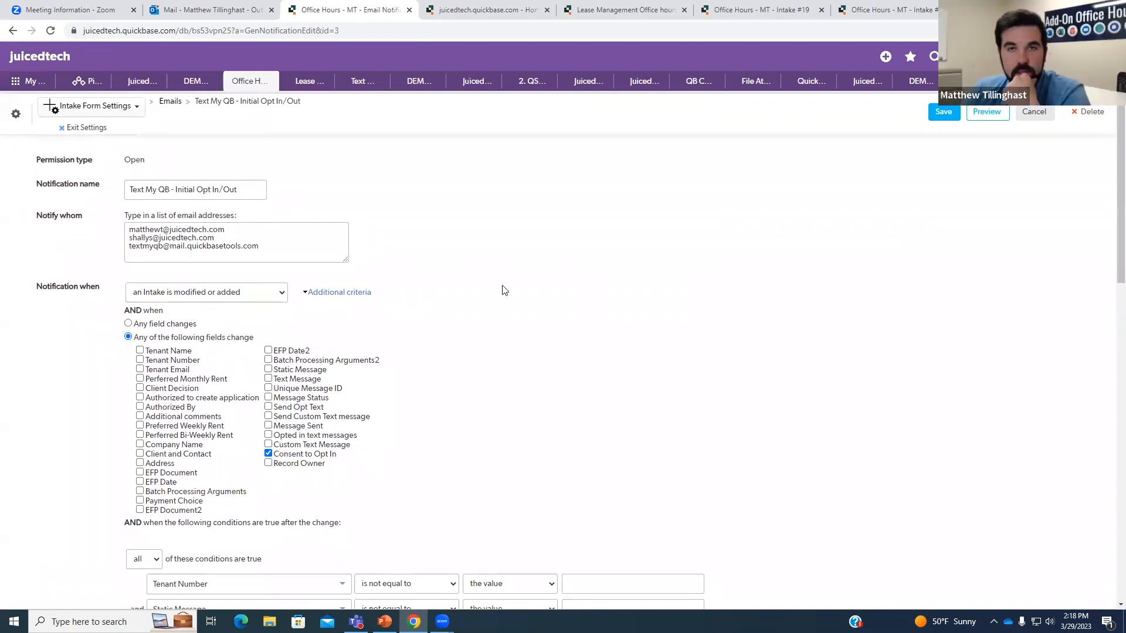
right_click(364, 86)
left_click(387, 94)
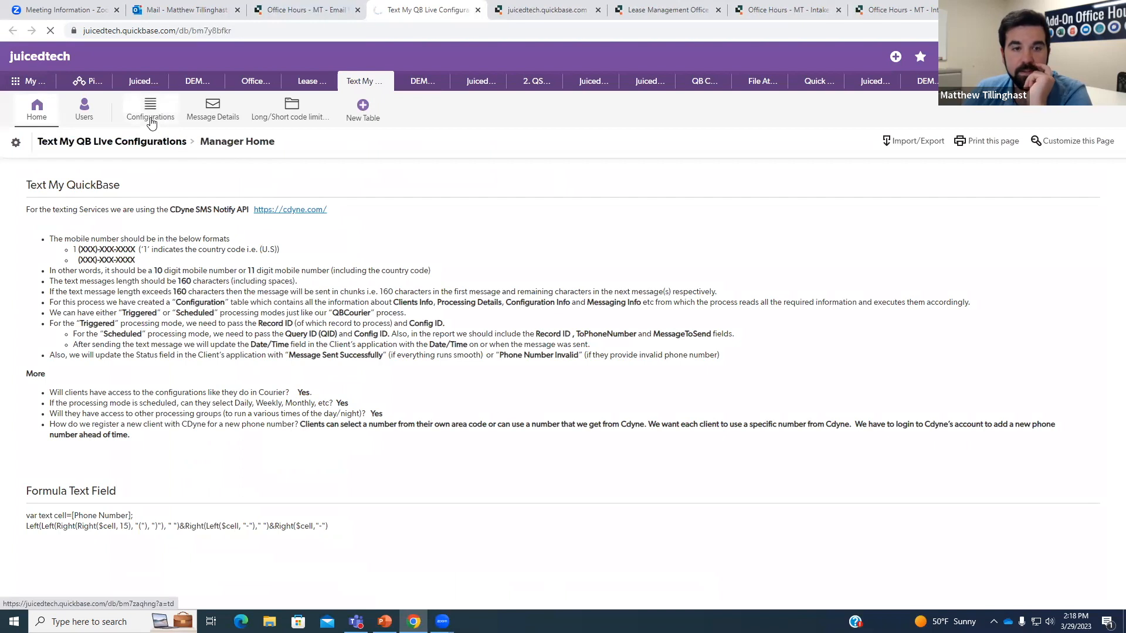
Search Configurations for 445, view Office Hours - MT (Opt In/Out), then go back to the notification tab.
left_click(151, 120)
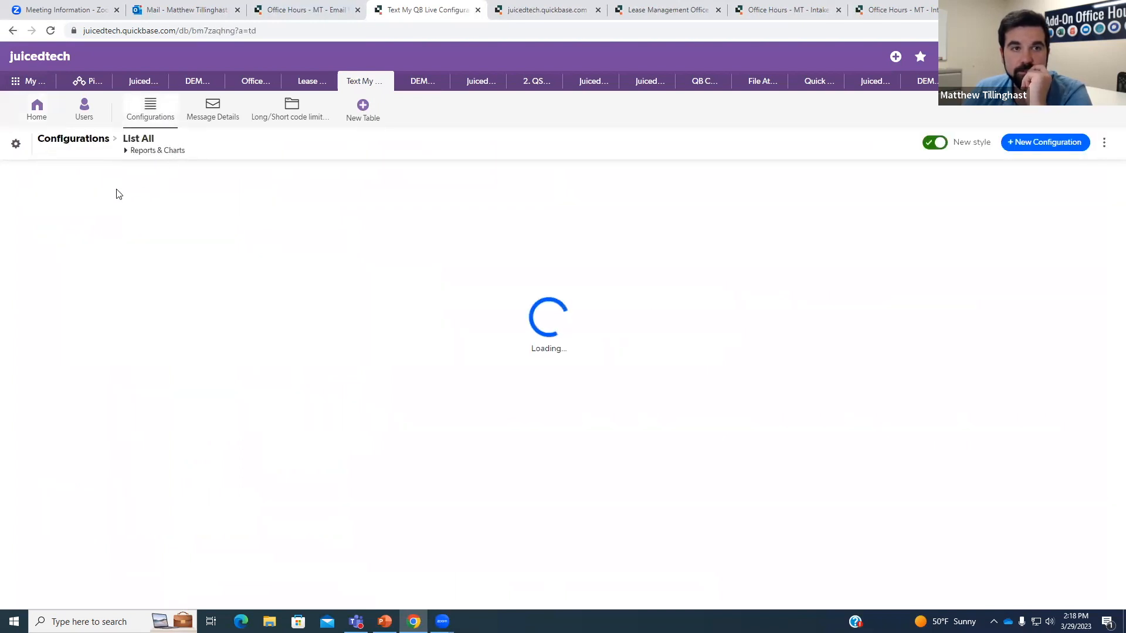
left_click(82, 183)
type("445")
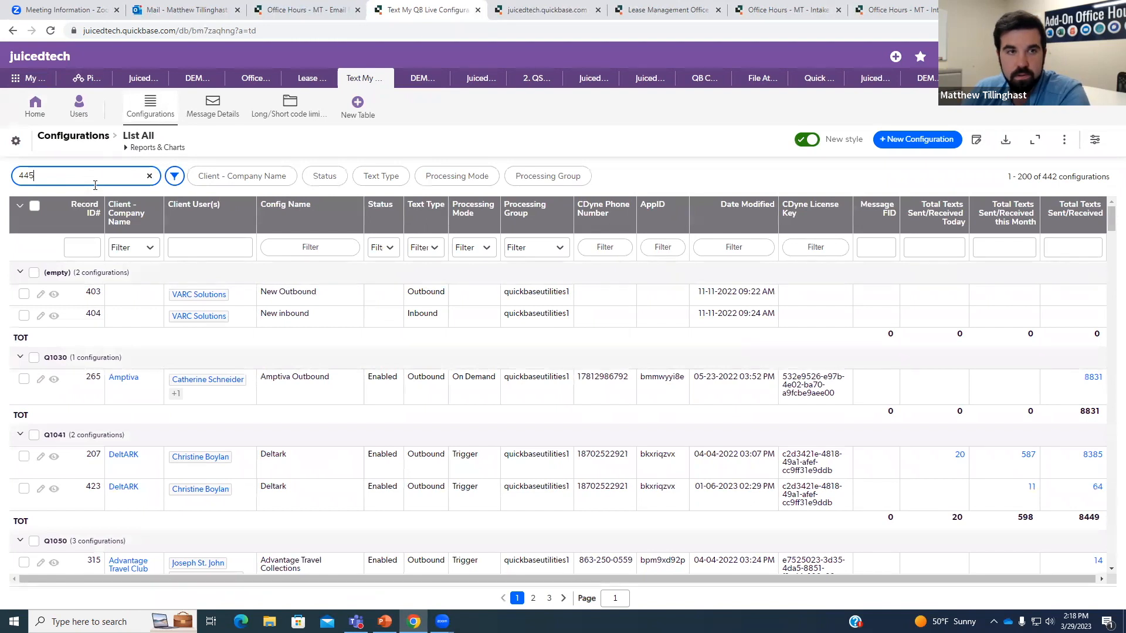
key("Return")
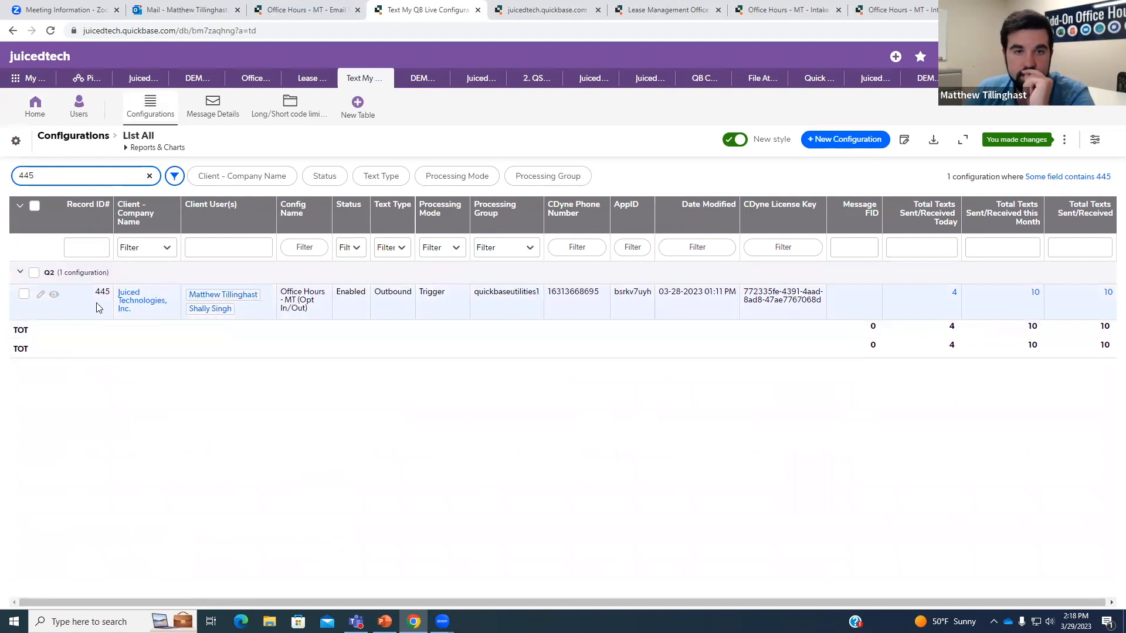
left_click(56, 299)
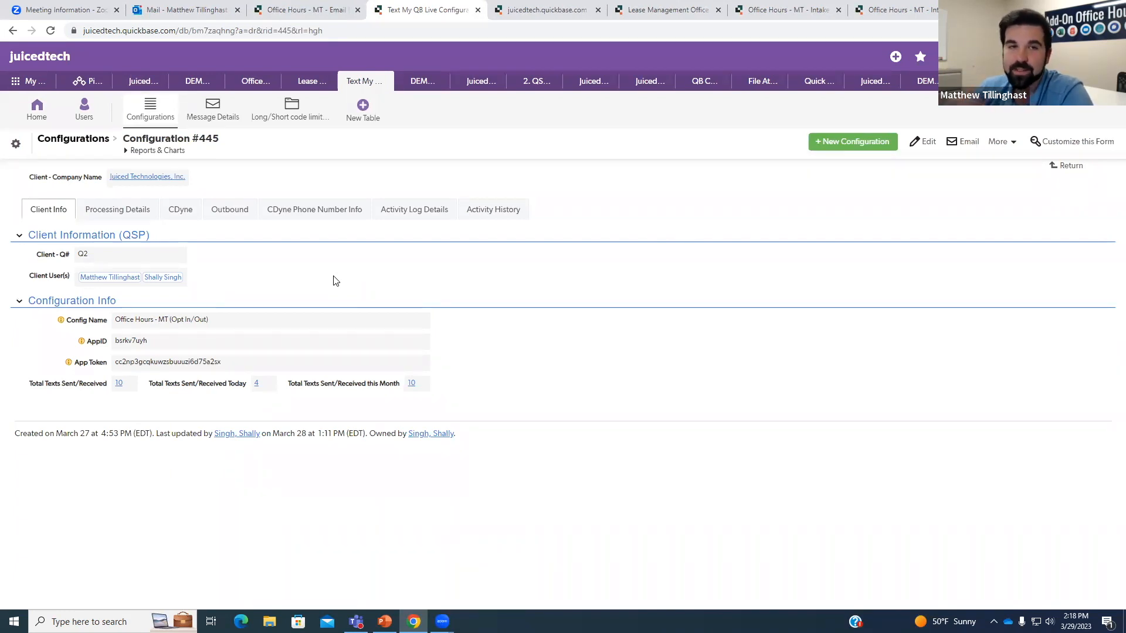
key("ctrl+shift+Tab")
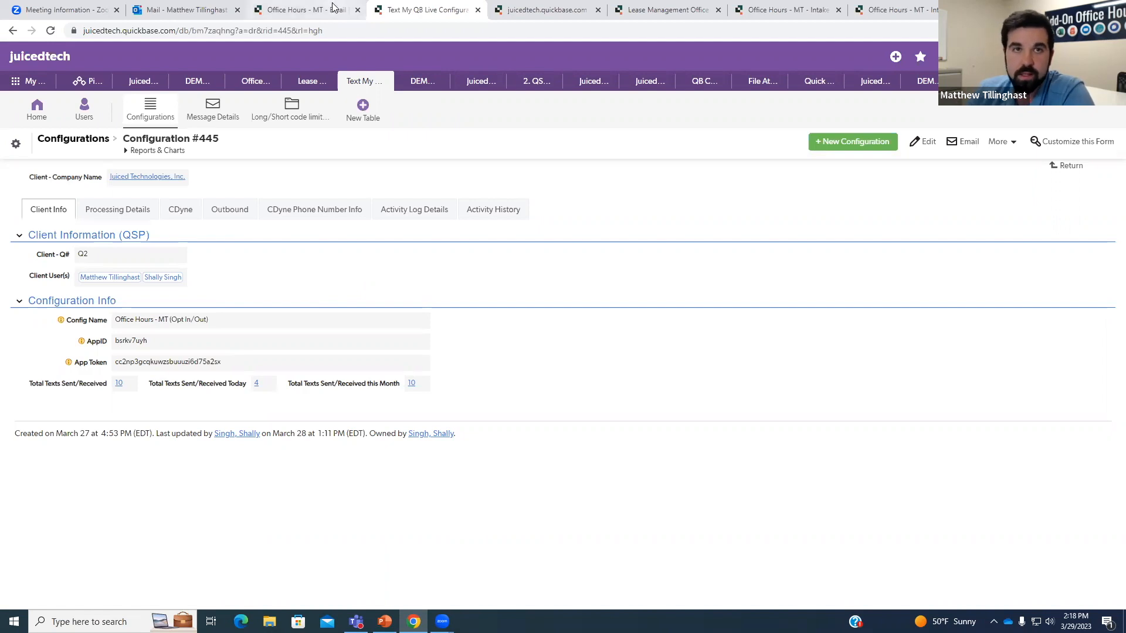
left_click(98, 134)
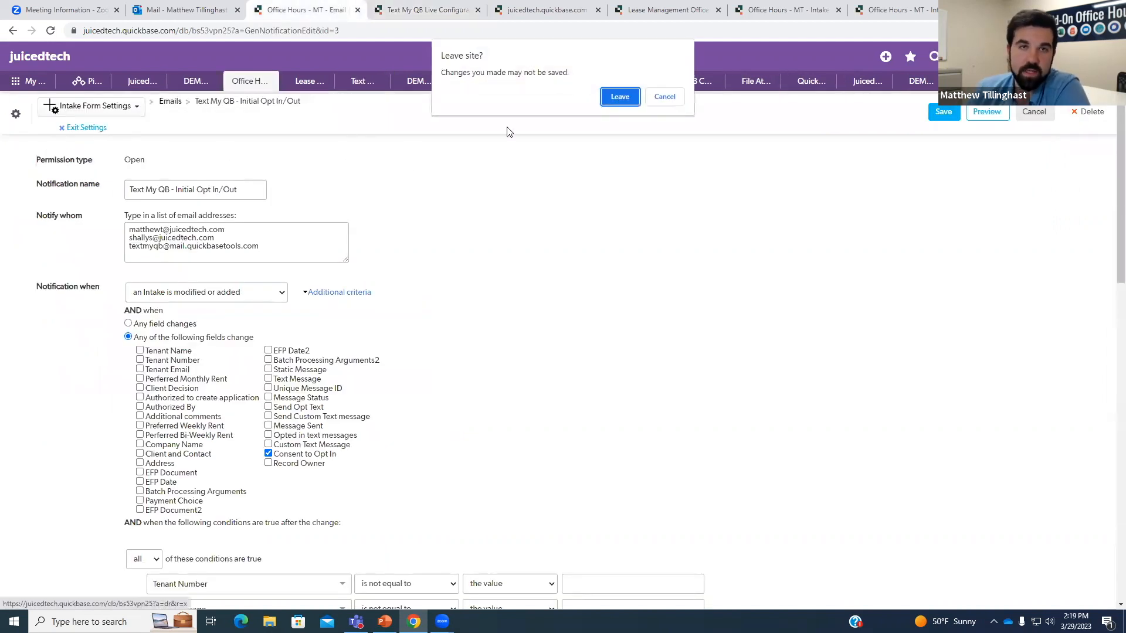
Compare the app ID in the URL with Configuration #445, then open the Intake Form table settings.
left_click(619, 95)
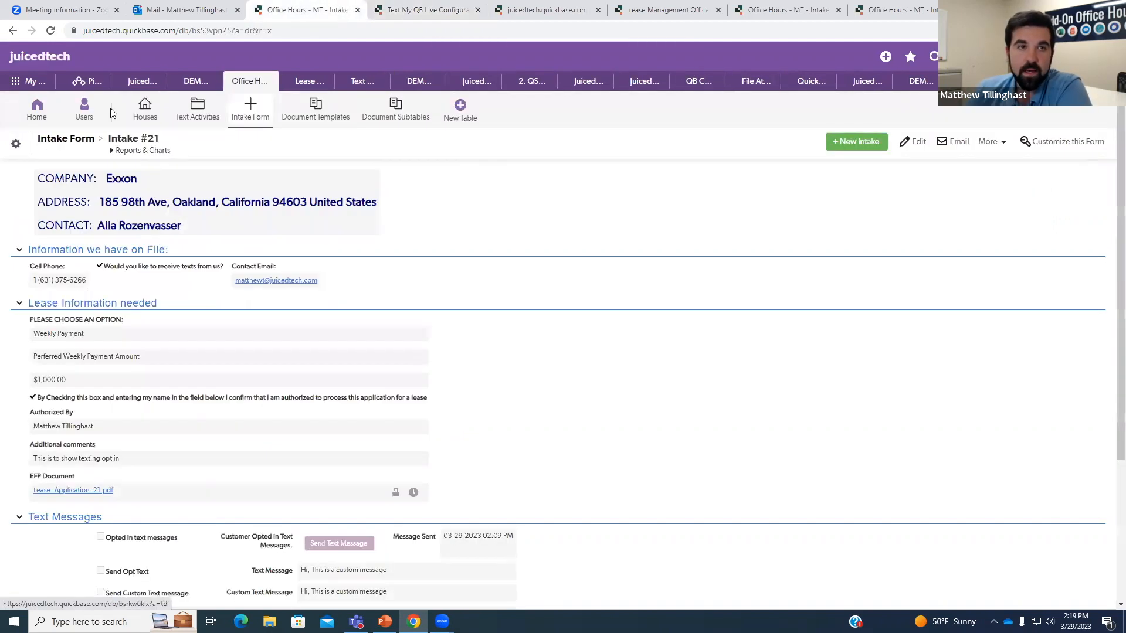
left_click(36, 106)
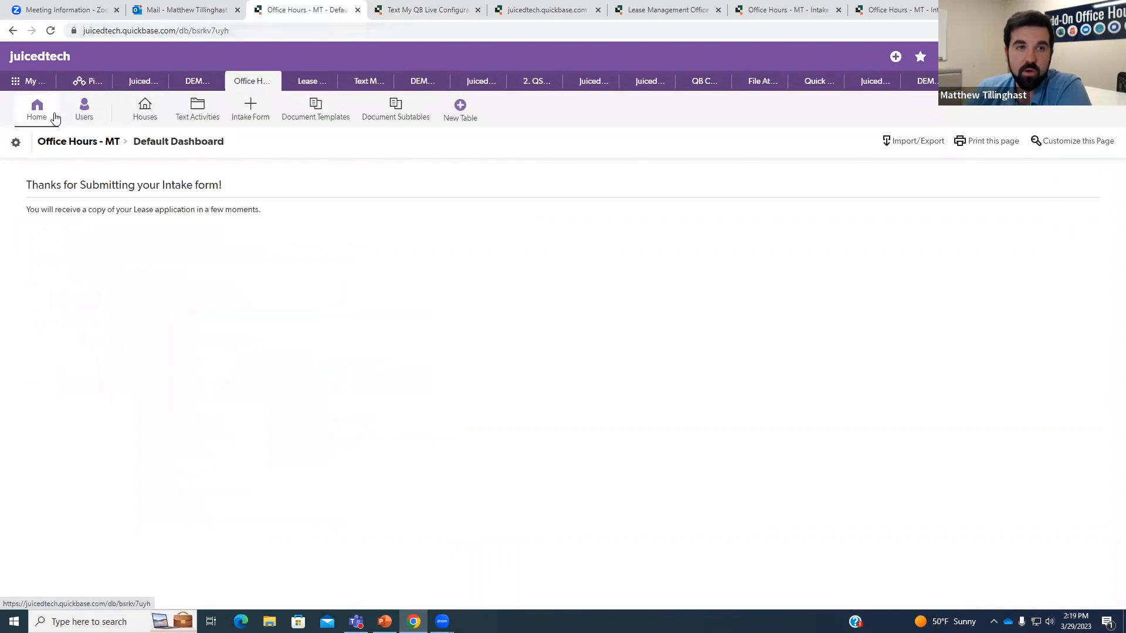
left_click_drag(228, 30, 191, 31)
left_click(410, 10)
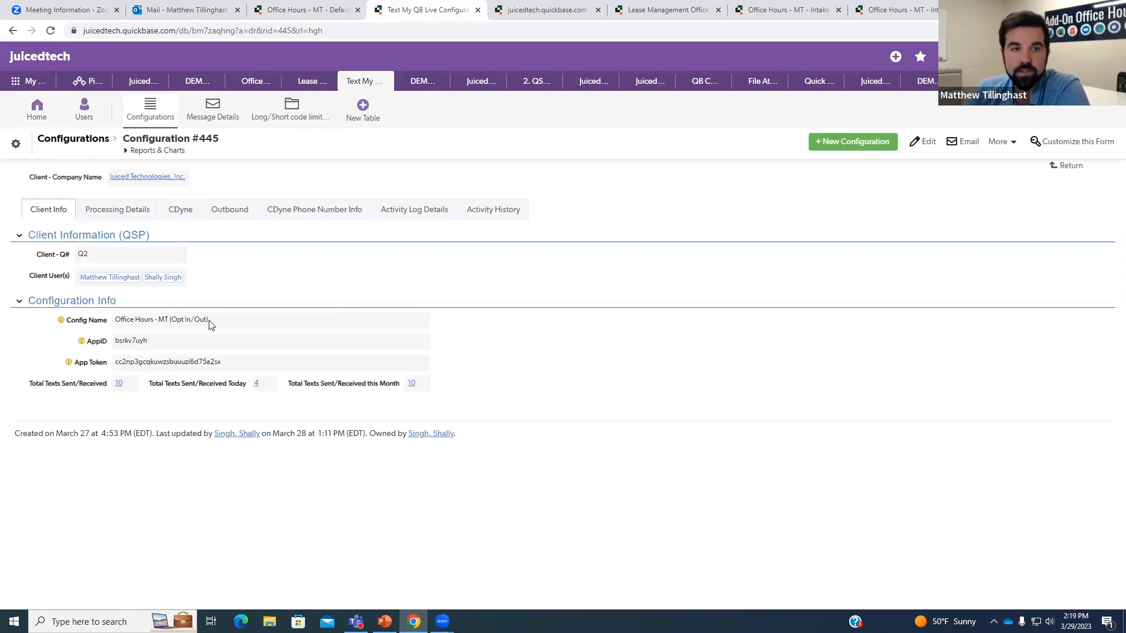
left_click(120, 216)
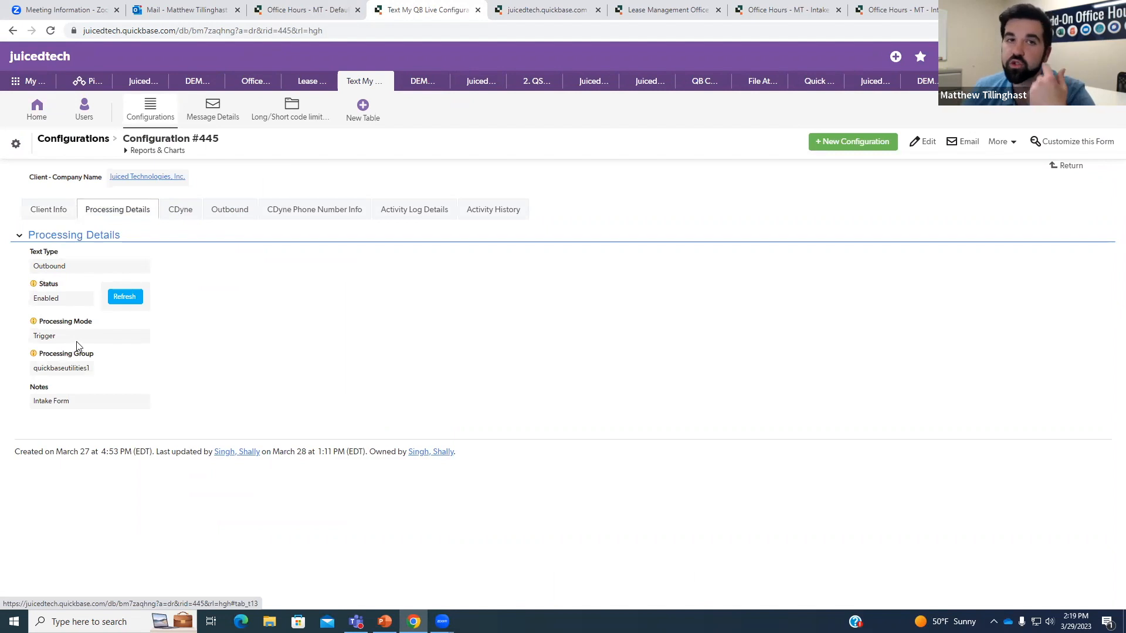
left_click(302, 10)
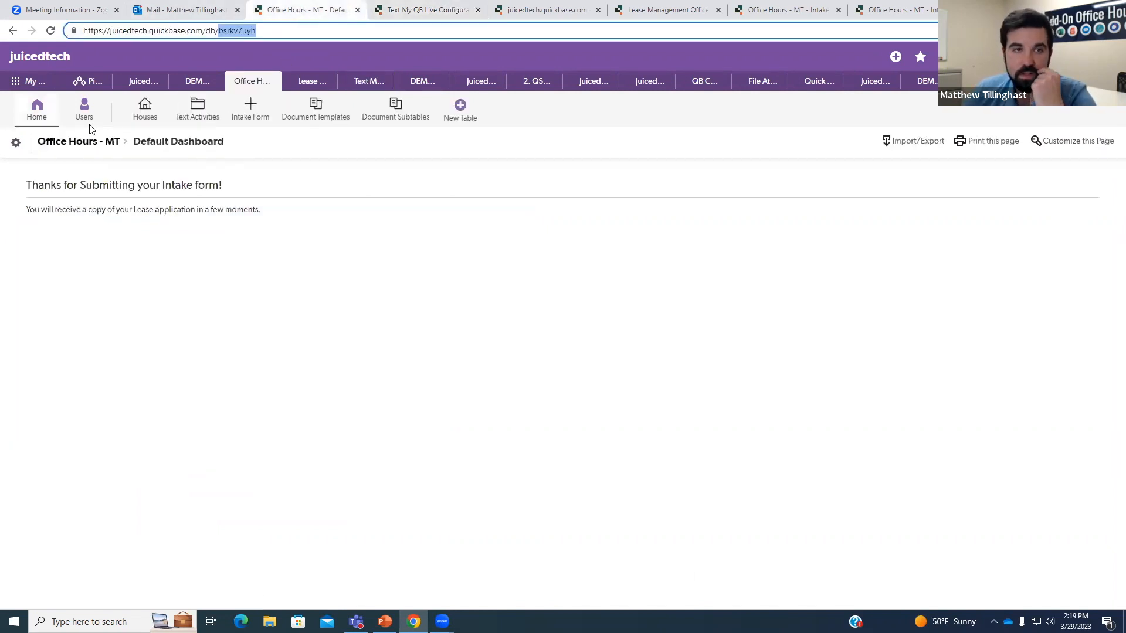
left_click(251, 112)
left_click(17, 145)
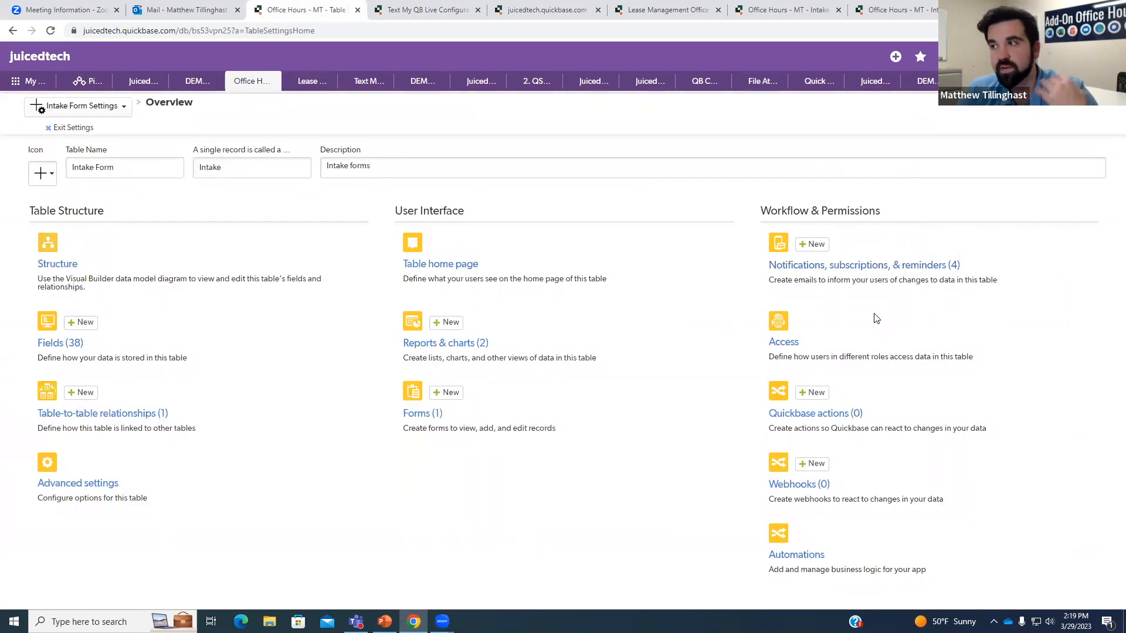
Check Configuration #445's outbound Table DBID bs53vpn25, then leave the Intake Form settings.
left_click(451, 10)
left_click(177, 217)
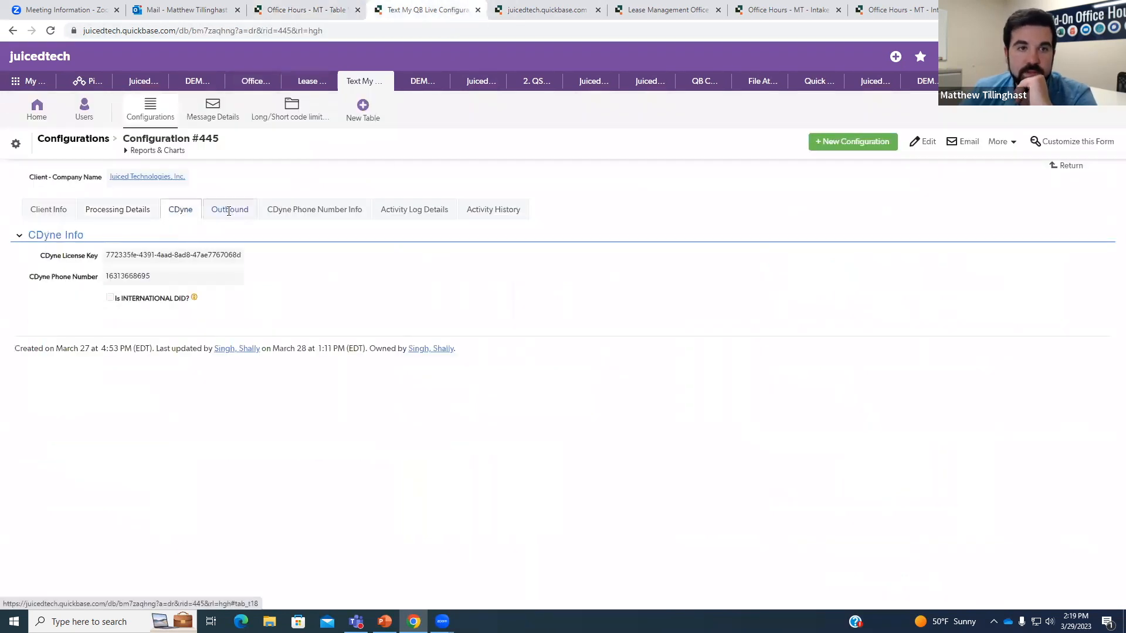
left_click(230, 214)
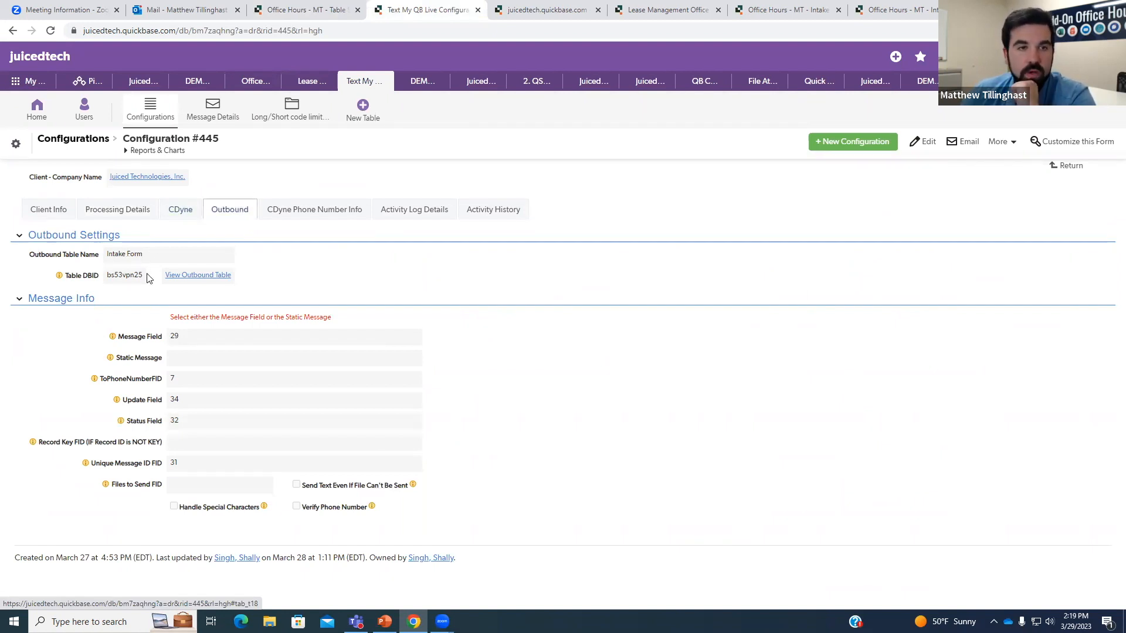
left_click_drag(129, 275, 109, 275)
left_click(291, 10)
left_click(77, 129)
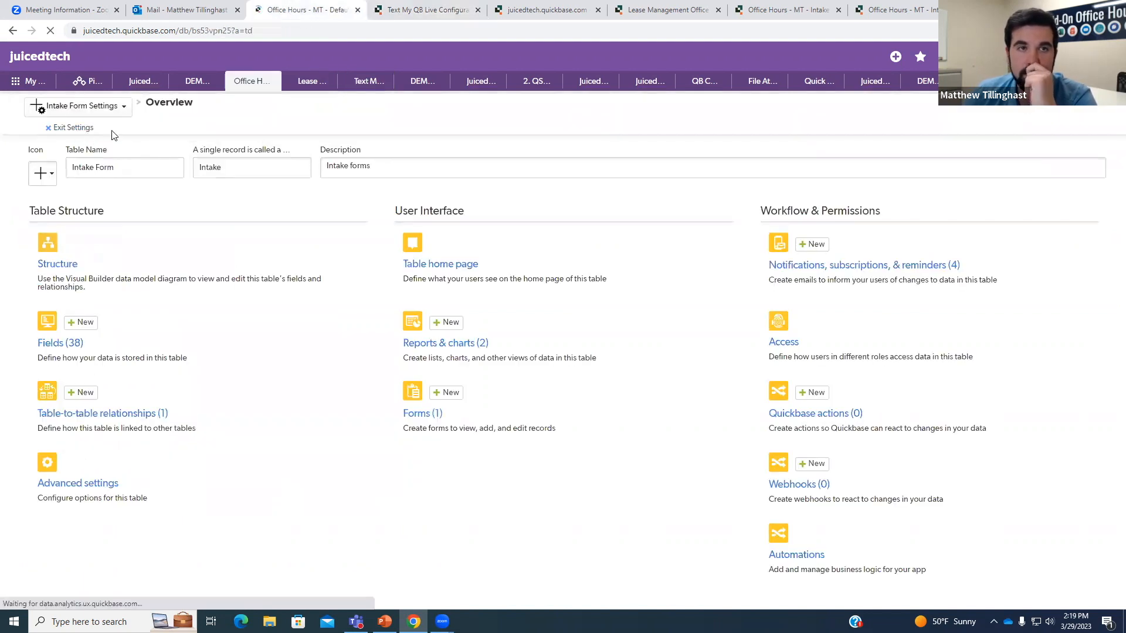
Check the table ID in Tenant/Prospect #923's Send_Prospect_Form formula.
left_click(690, 17)
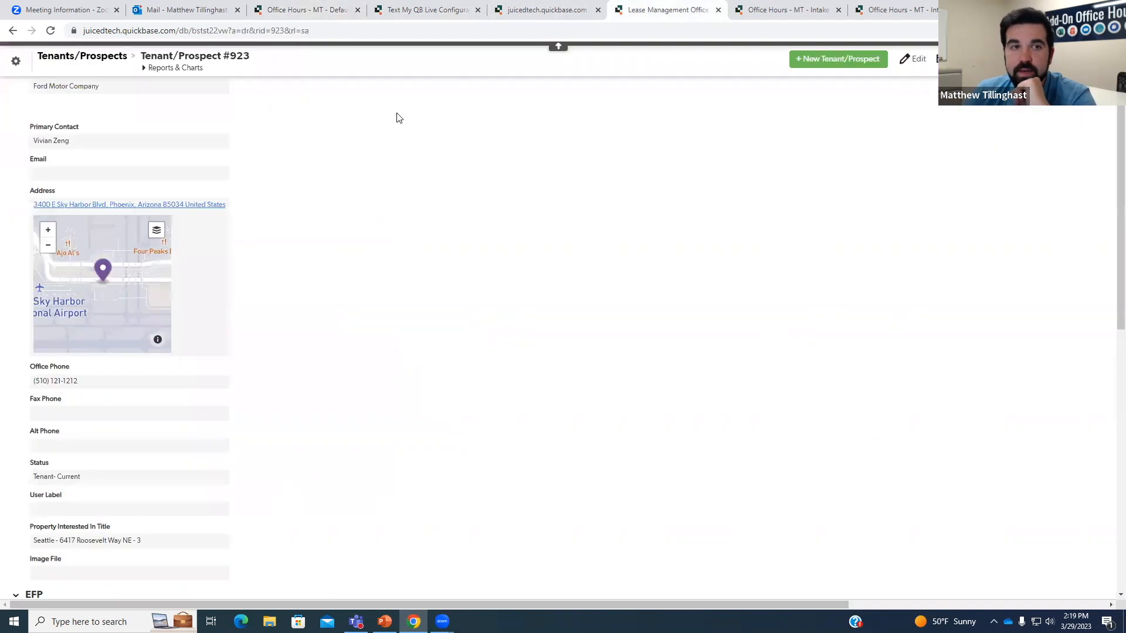
scroll(305, 234, "down", 4)
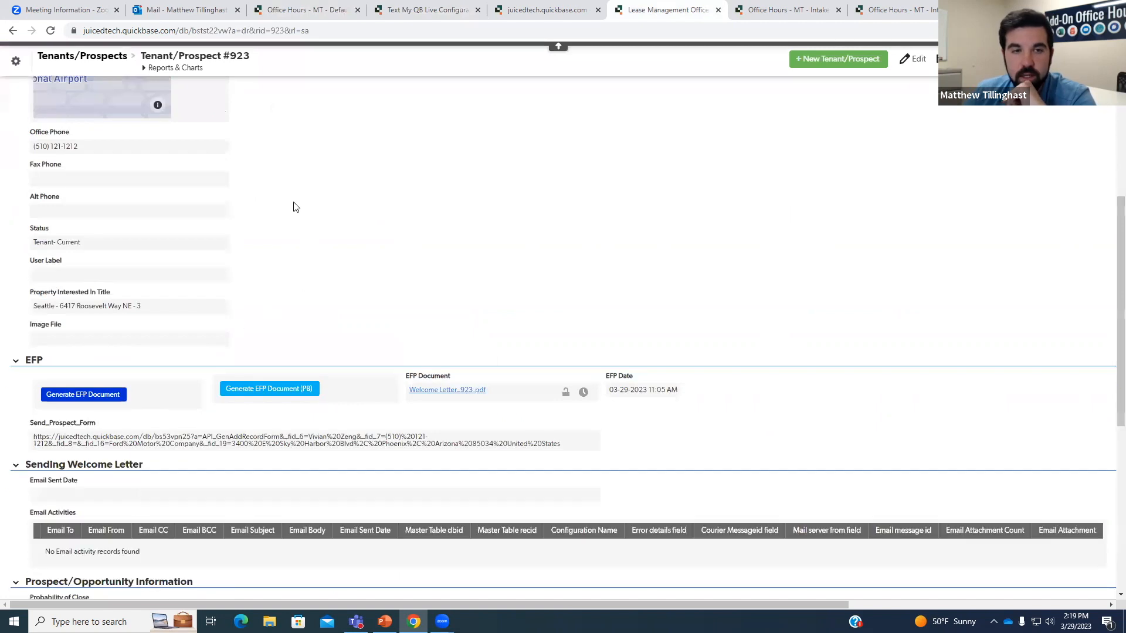
right_click(199, 435)
left_click(315, 545)
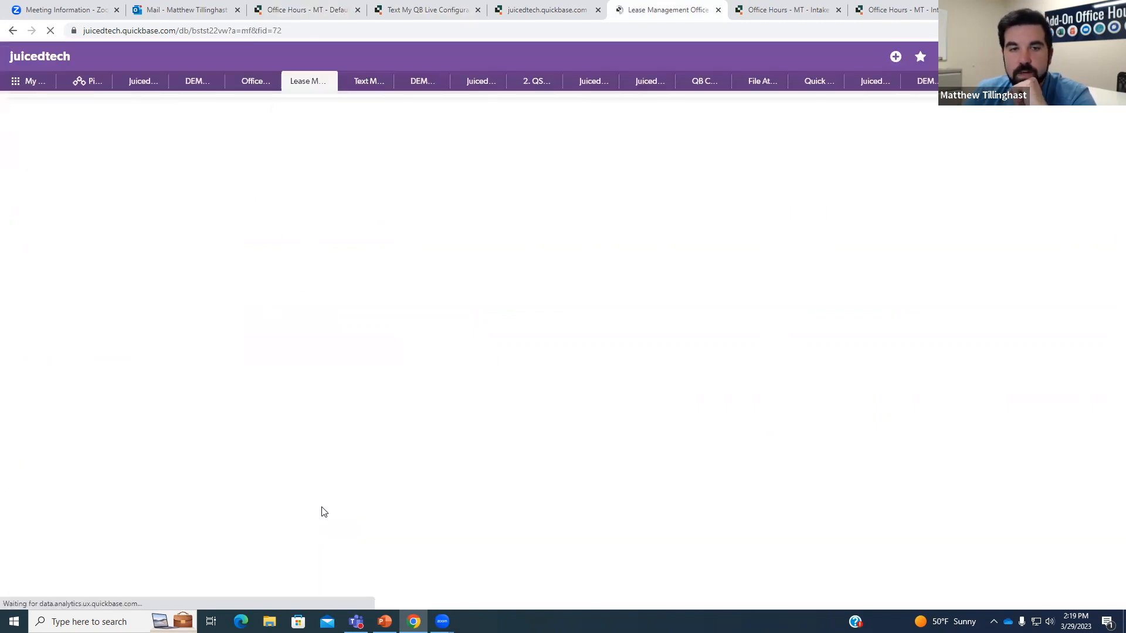
left_click_drag(266, 334, 224, 333)
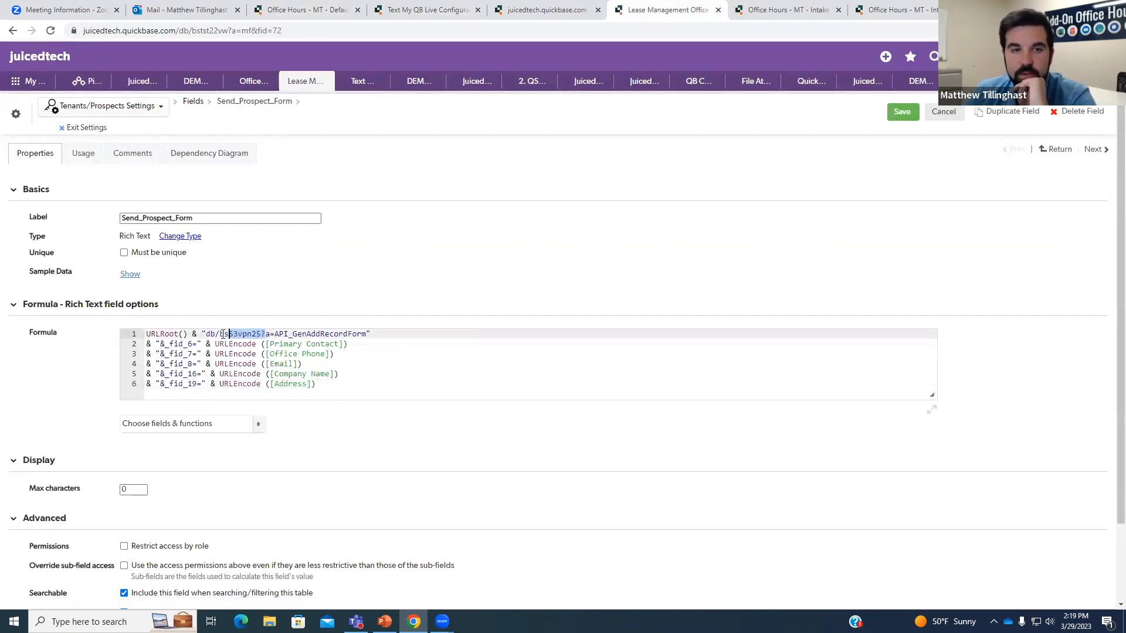
Select table ID bs53vpn25 in Intake #21's address, then switch to Configuration #445.
left_click(323, 8)
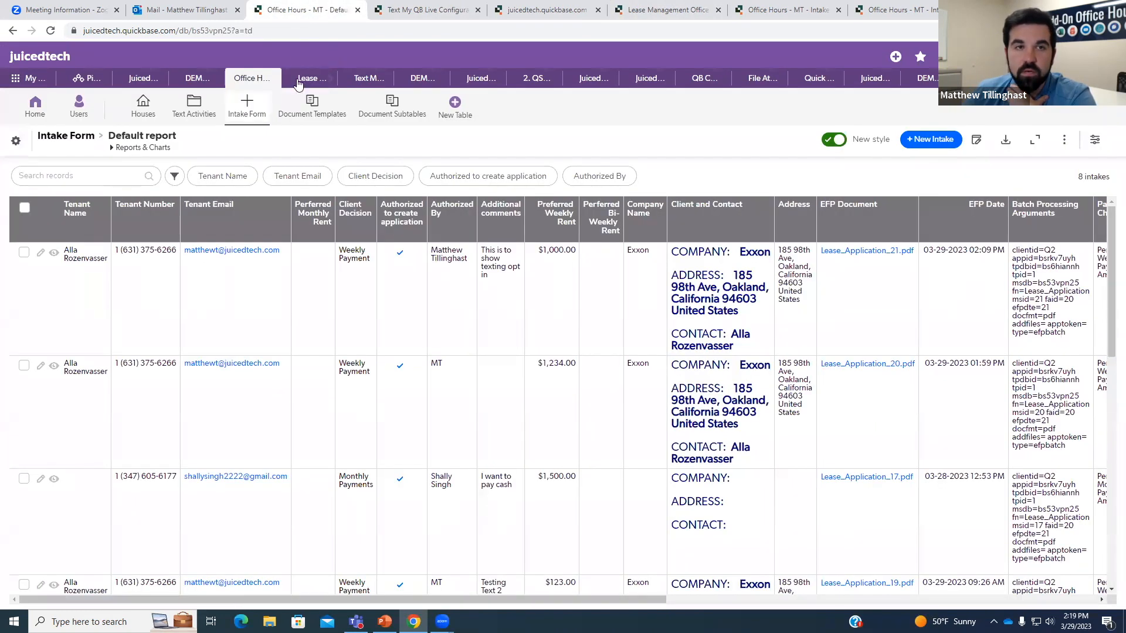
left_click(53, 252)
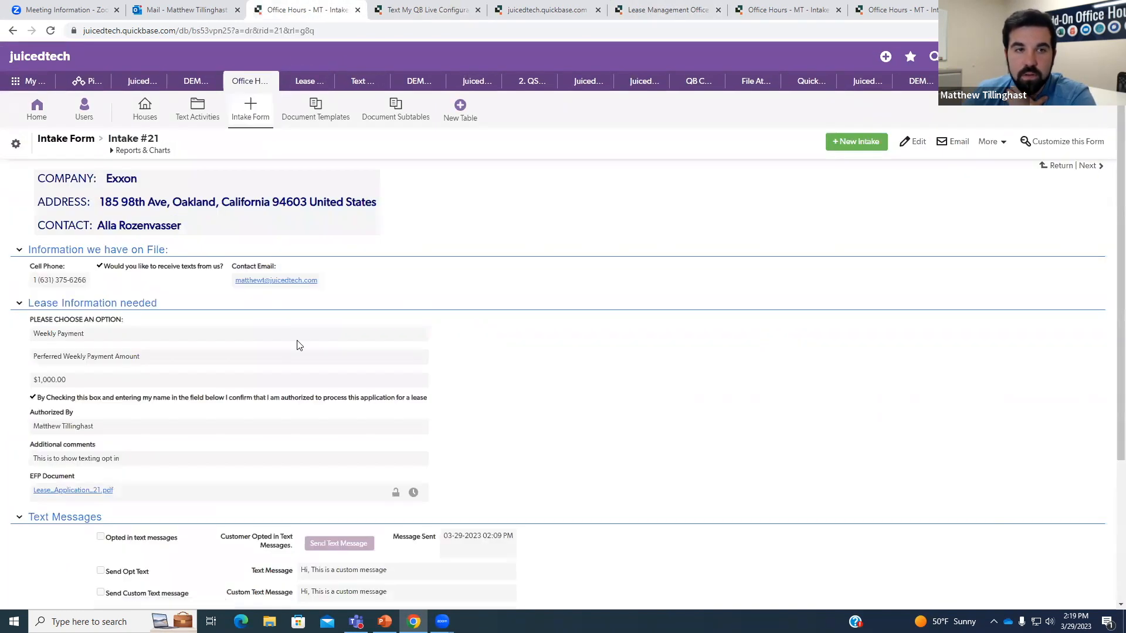
left_click_drag(235, 33, 192, 31)
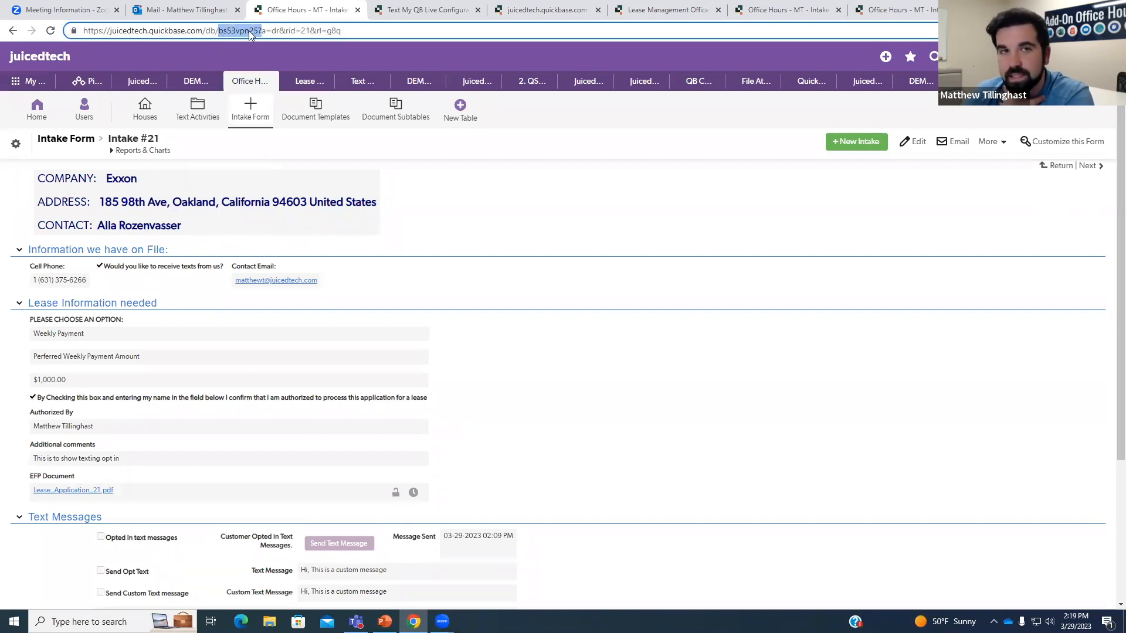
left_click(218, 32)
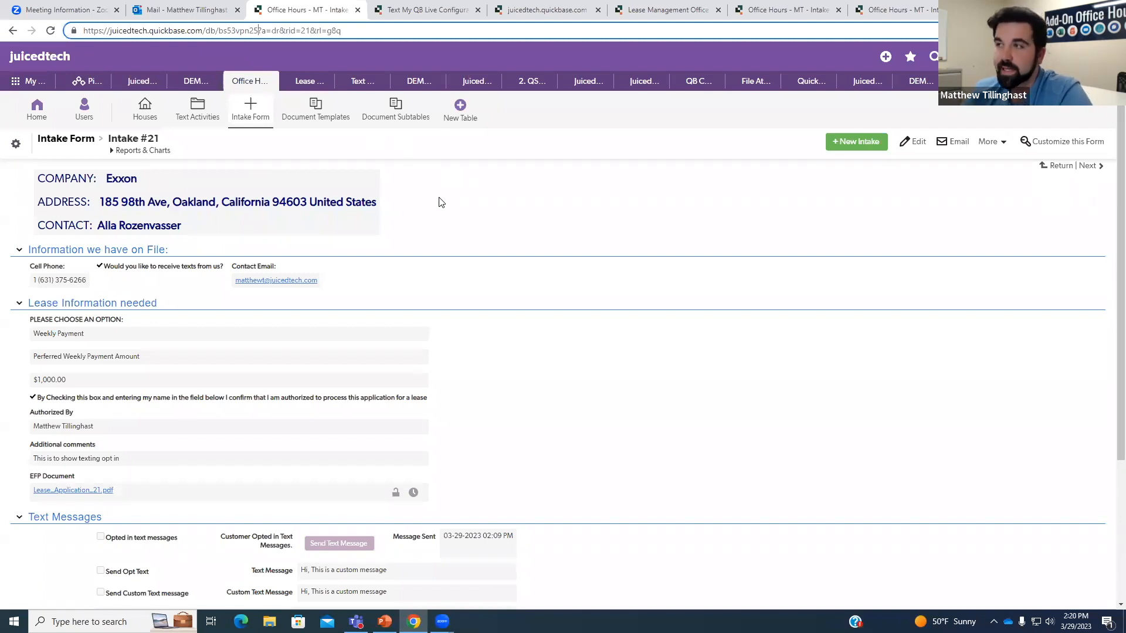
left_click_drag(218, 30, 259, 29)
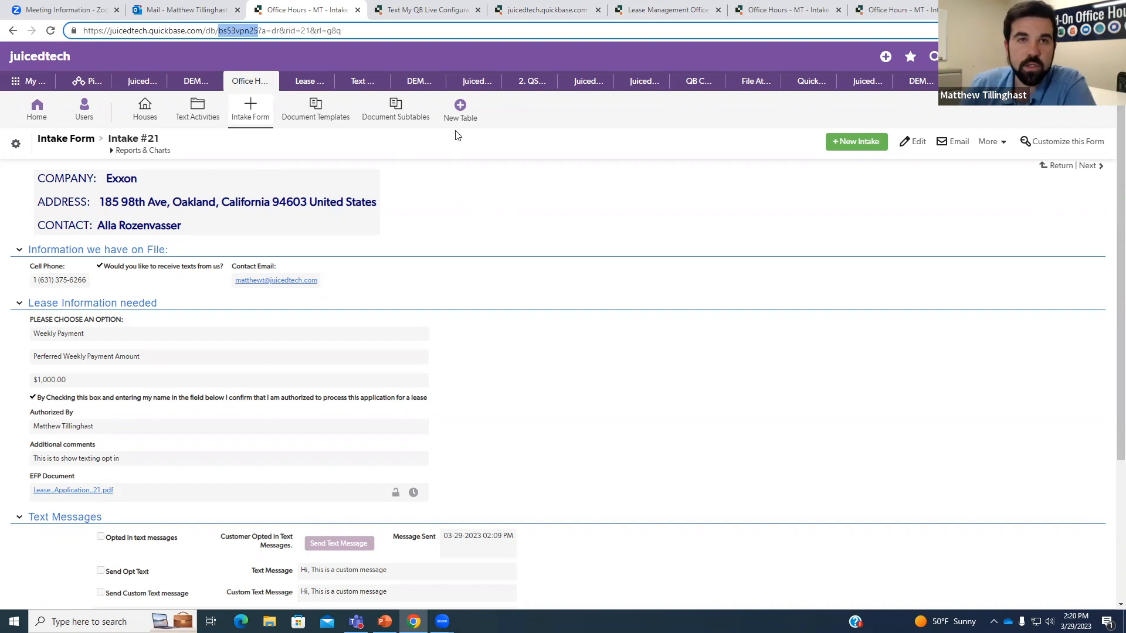
left_click(447, 10)
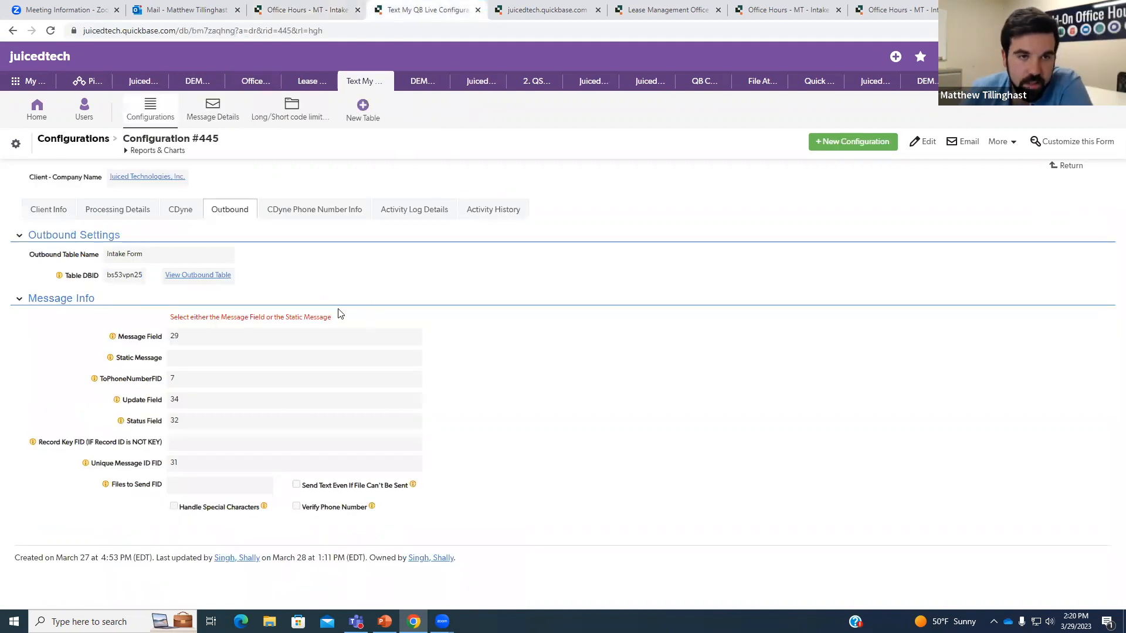
Inspect outbound field IDs message 29, phone 7 and unique message ID 31, then return to Intake #21.
double_click(174, 337)
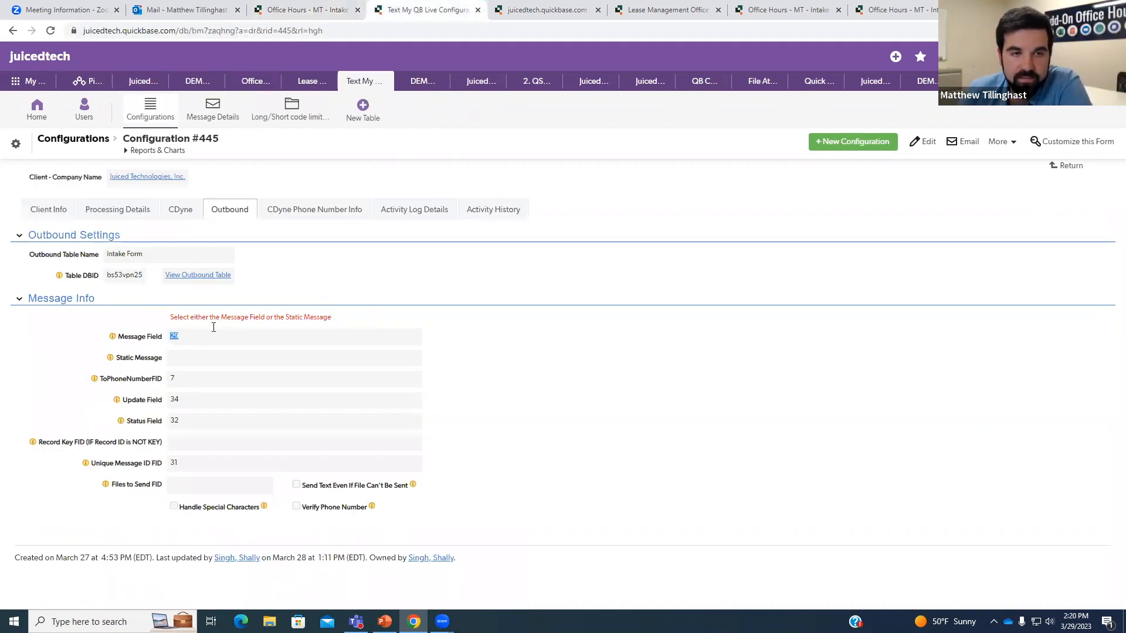
left_click(323, 282)
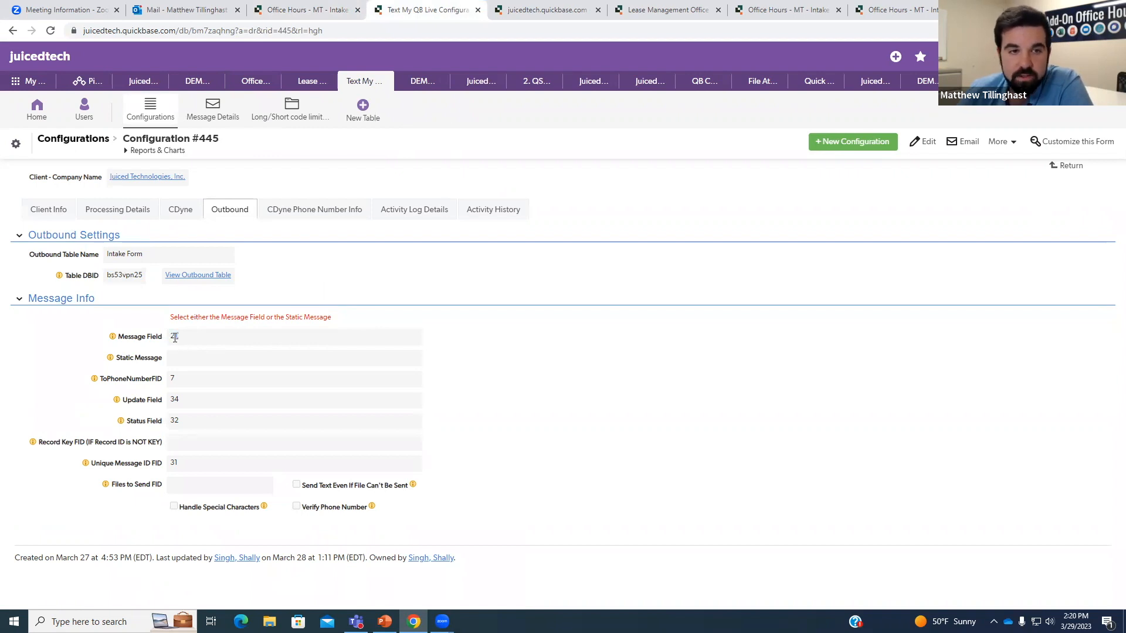
double_click(172, 379)
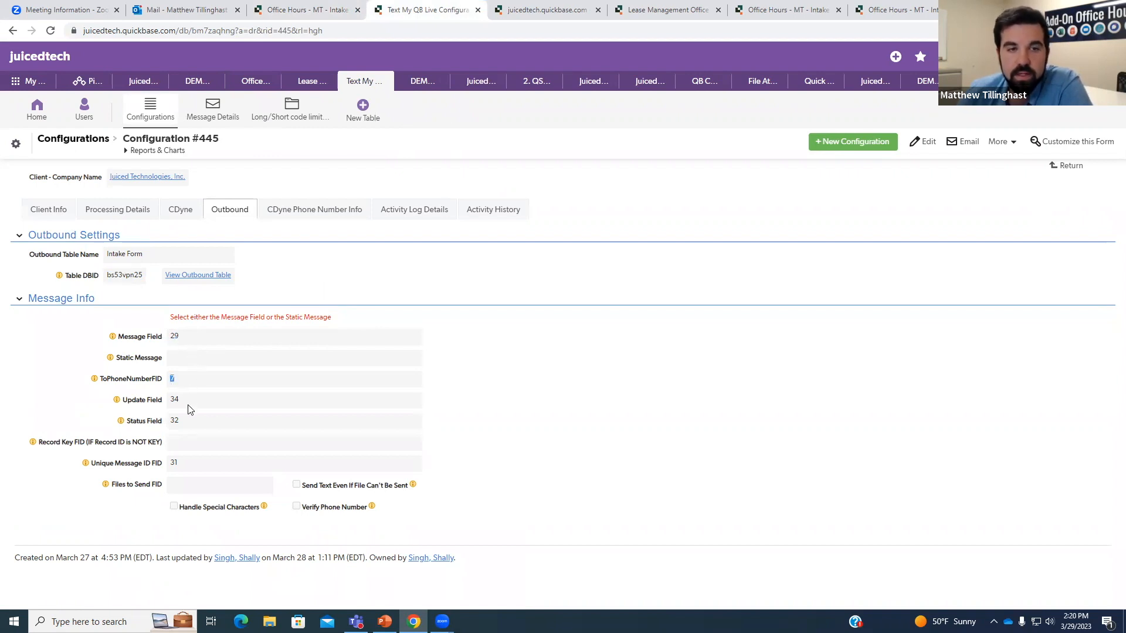
left_click(175, 402)
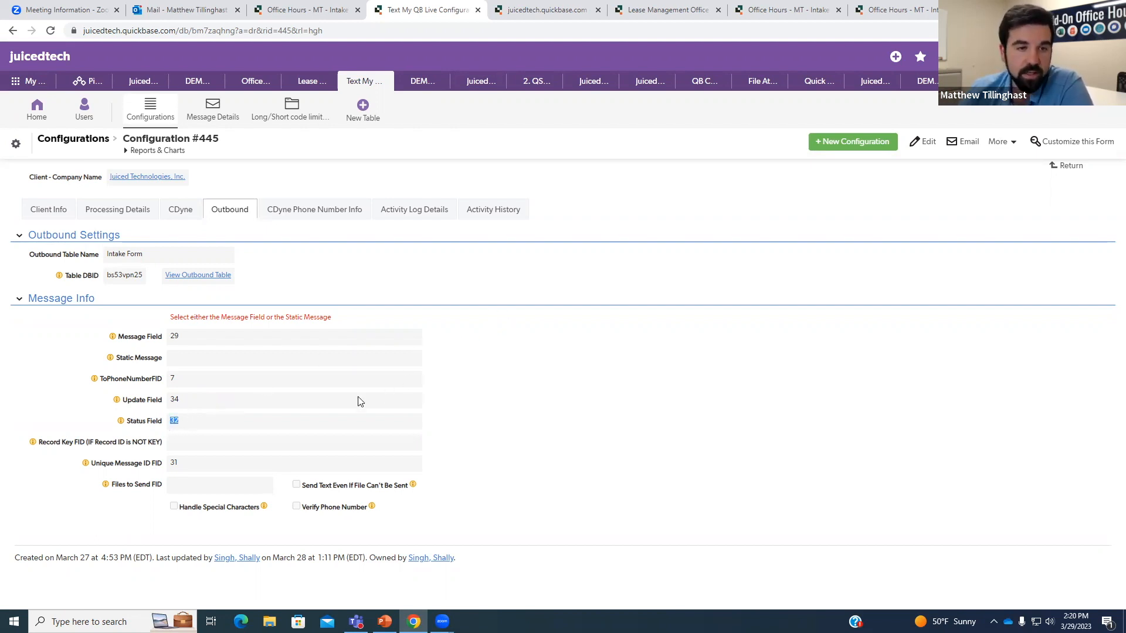
double_click(176, 464)
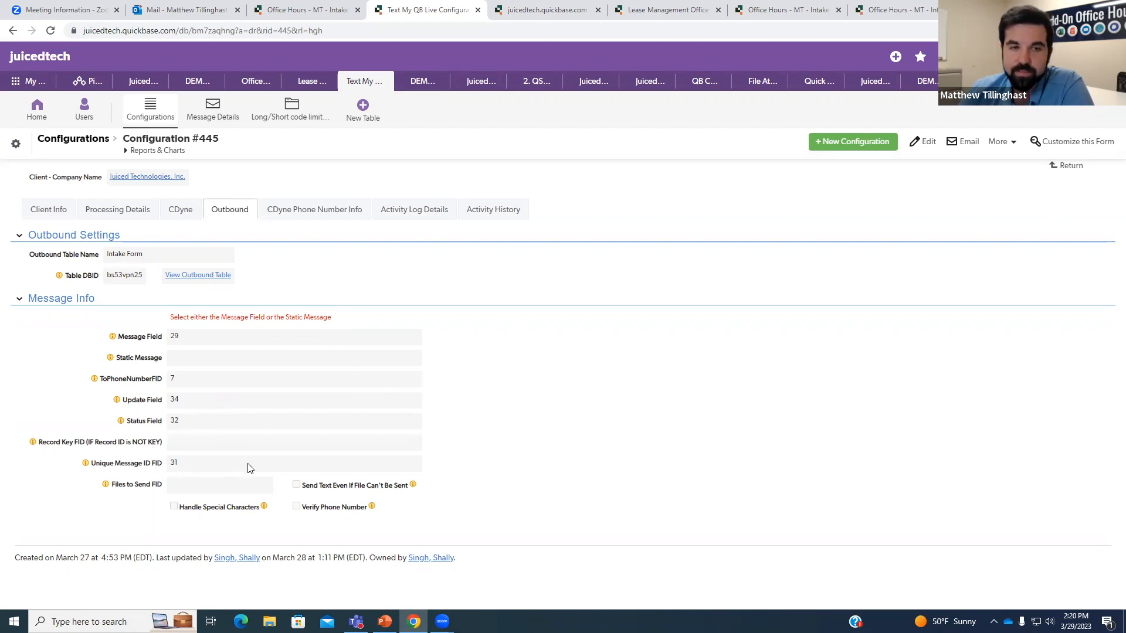
left_click(292, 9)
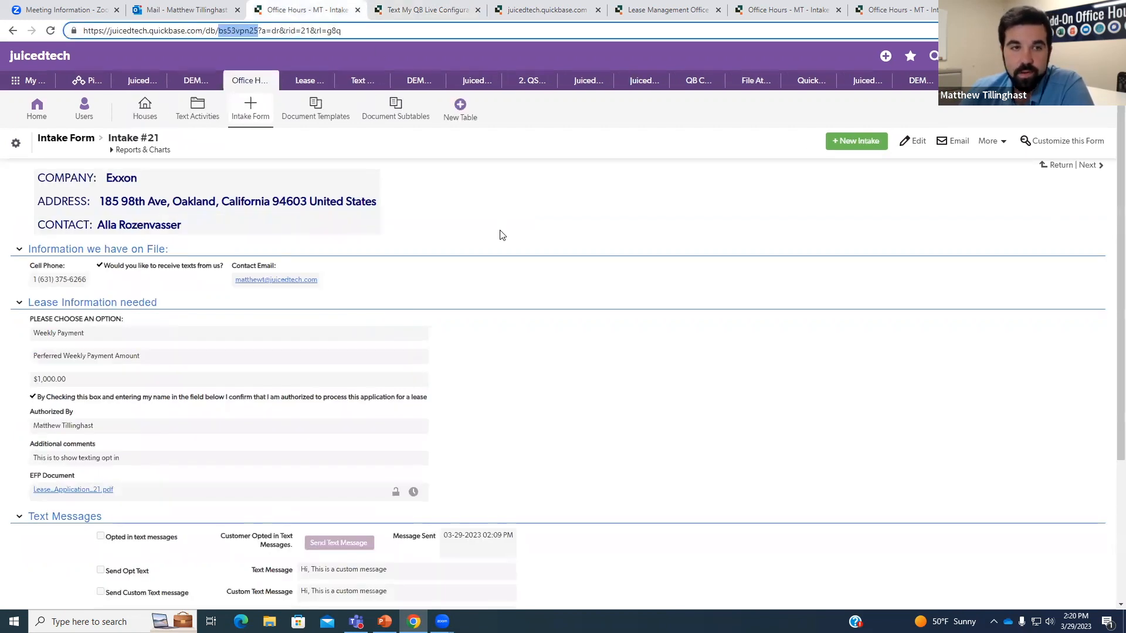
Read the field IDs of Message Sent, Text Message and Custom Text Message on Intake #21.
scroll(498, 233, "down", 3)
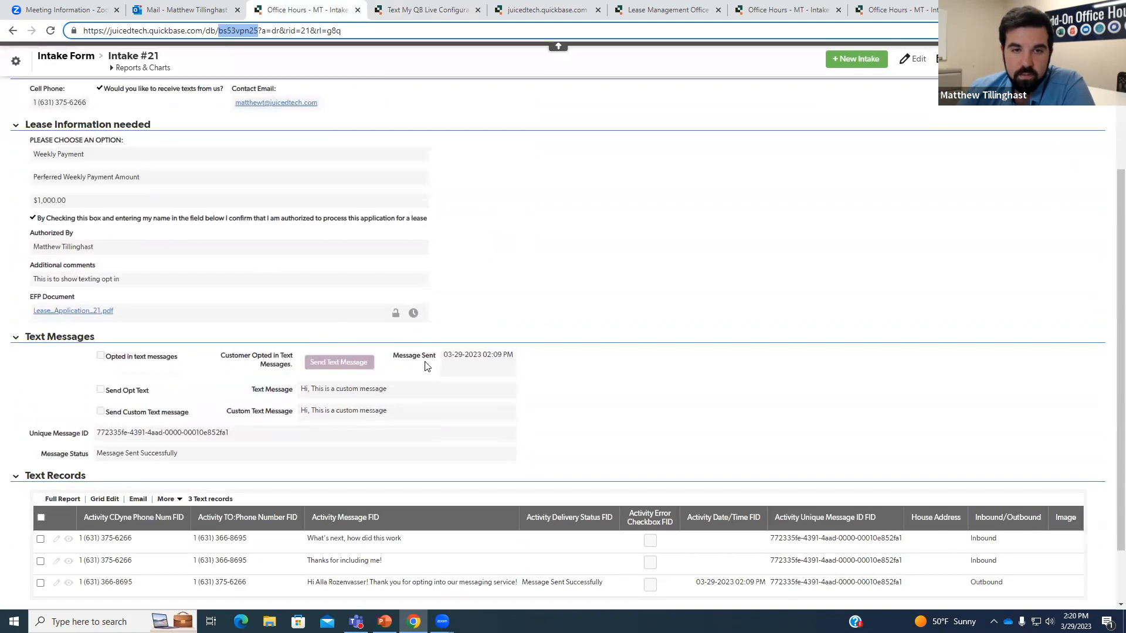
right_click(428, 364)
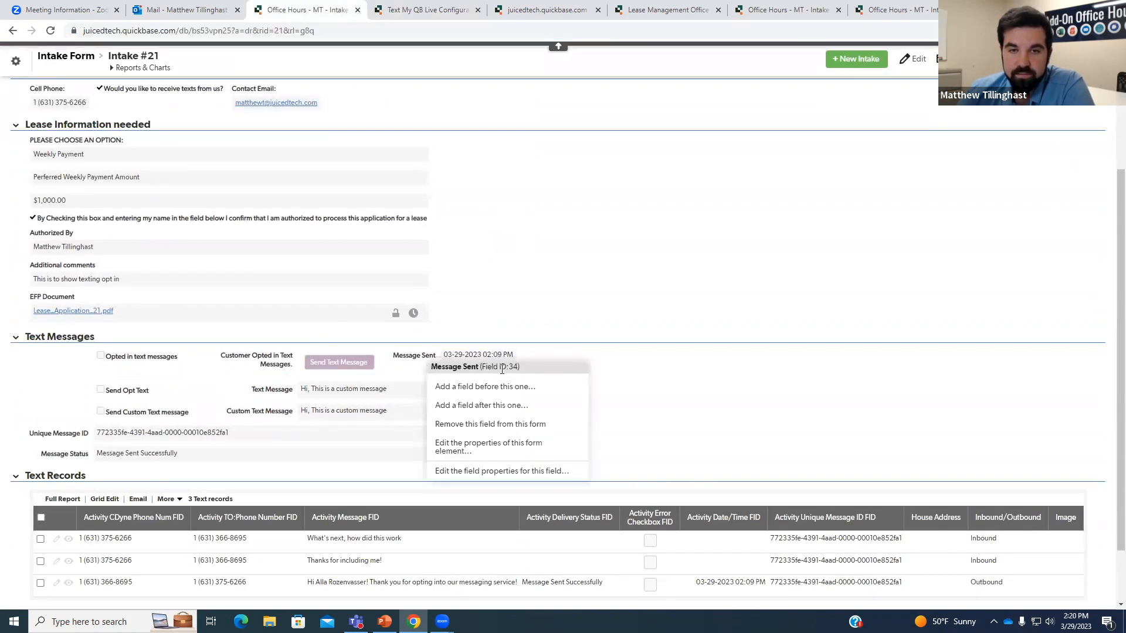
left_click(531, 350)
right_click(276, 396)
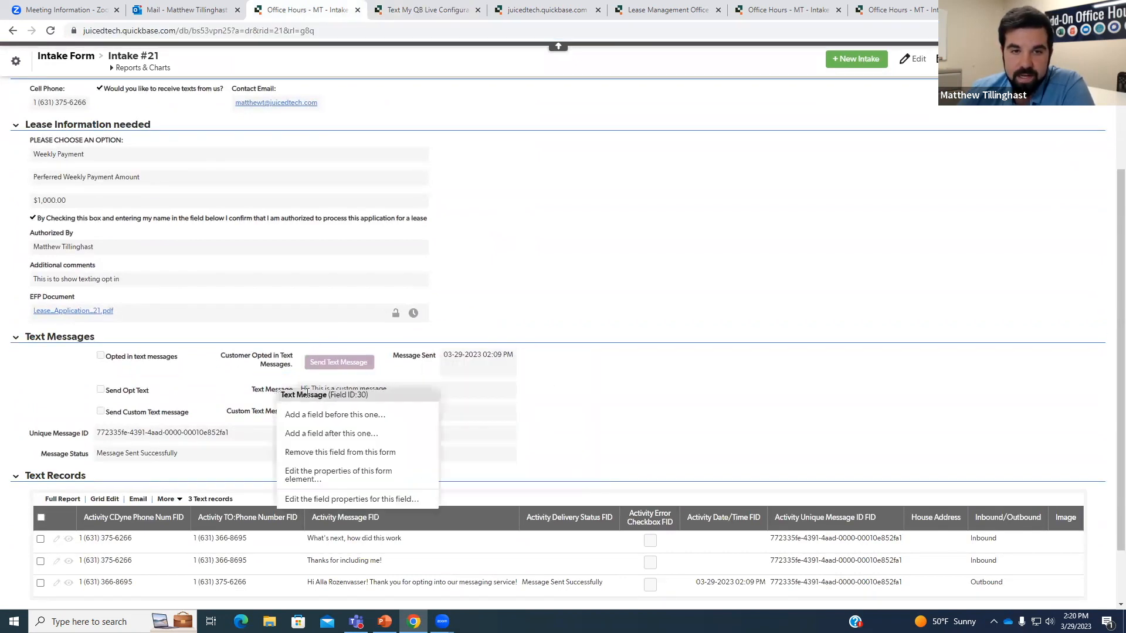
right_click(262, 409)
right_click(294, 391)
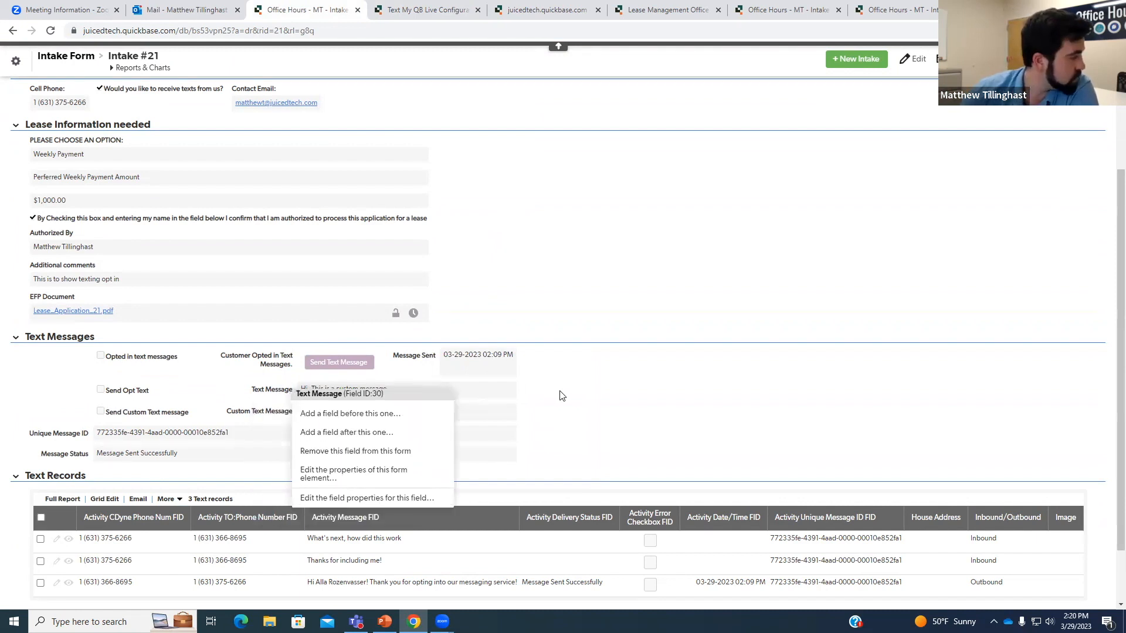
left_click(561, 396)
Read Message Status and Unique Message ID field IDs, then show Configuration #445's Activity Log Details.
scroll(127, 447, "down", 1)
right_click(79, 396)
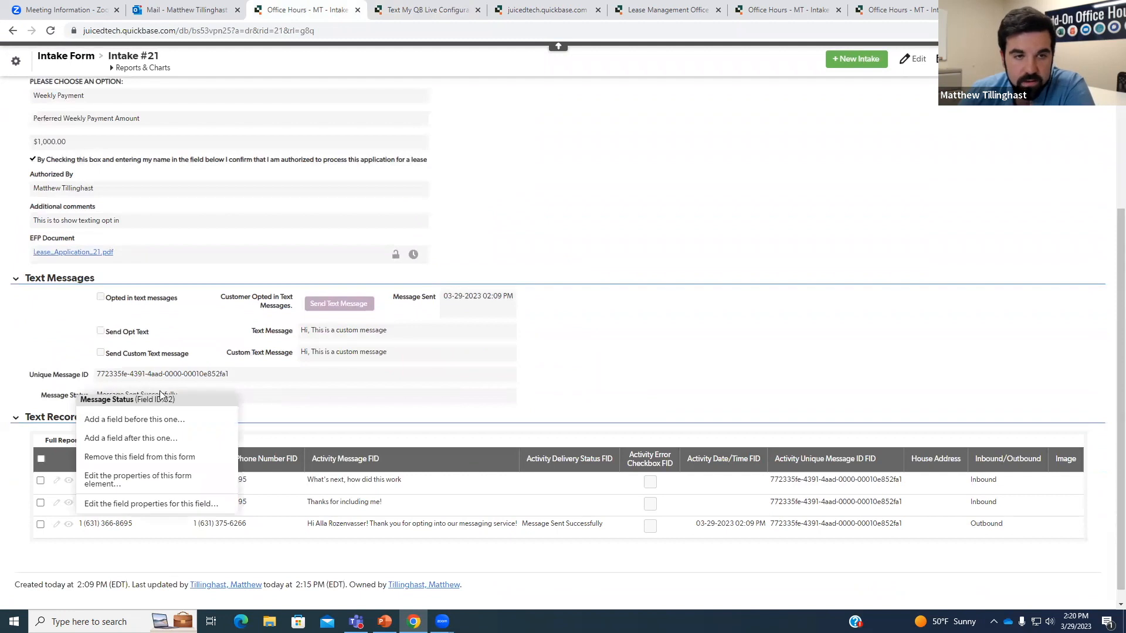
right_click(80, 376)
left_click(312, 383)
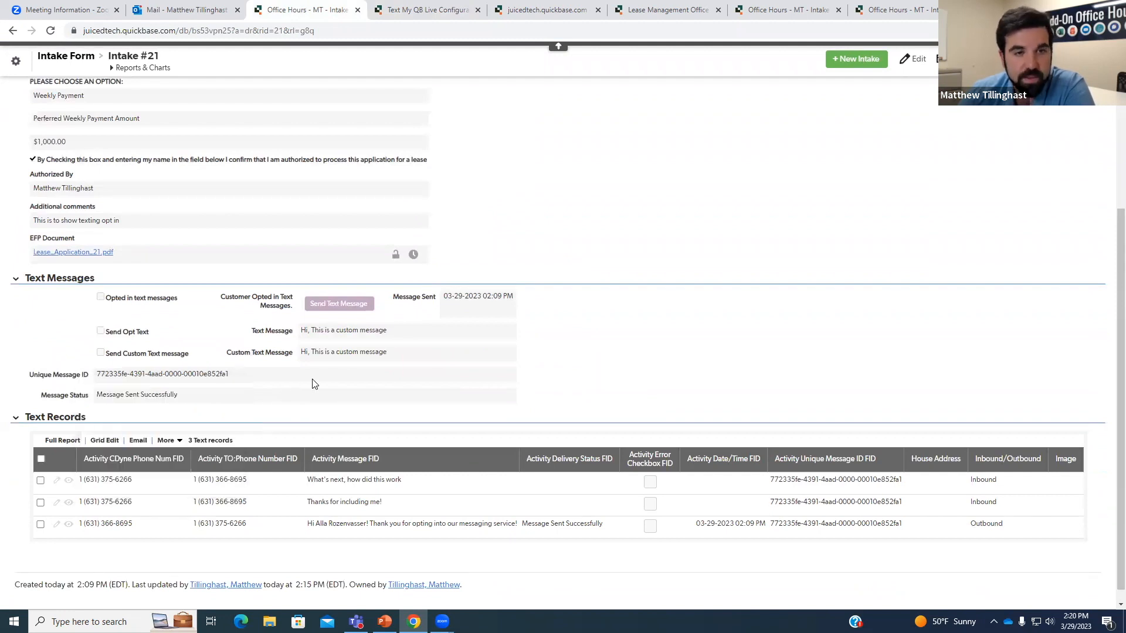
scroll(324, 386, "up", 1)
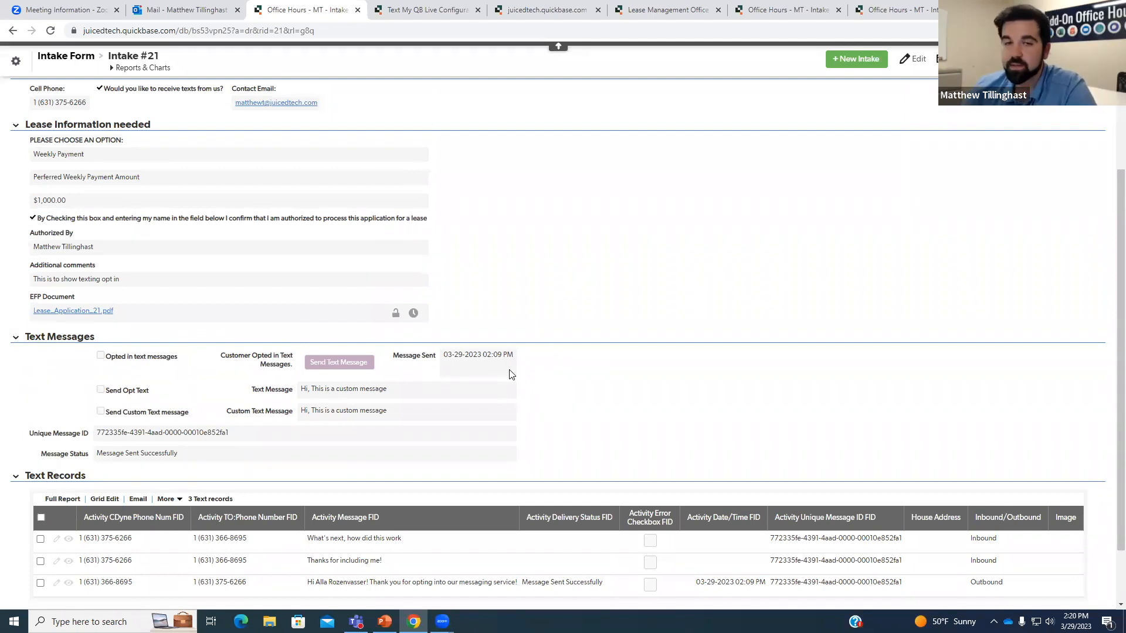
left_click(431, 9)
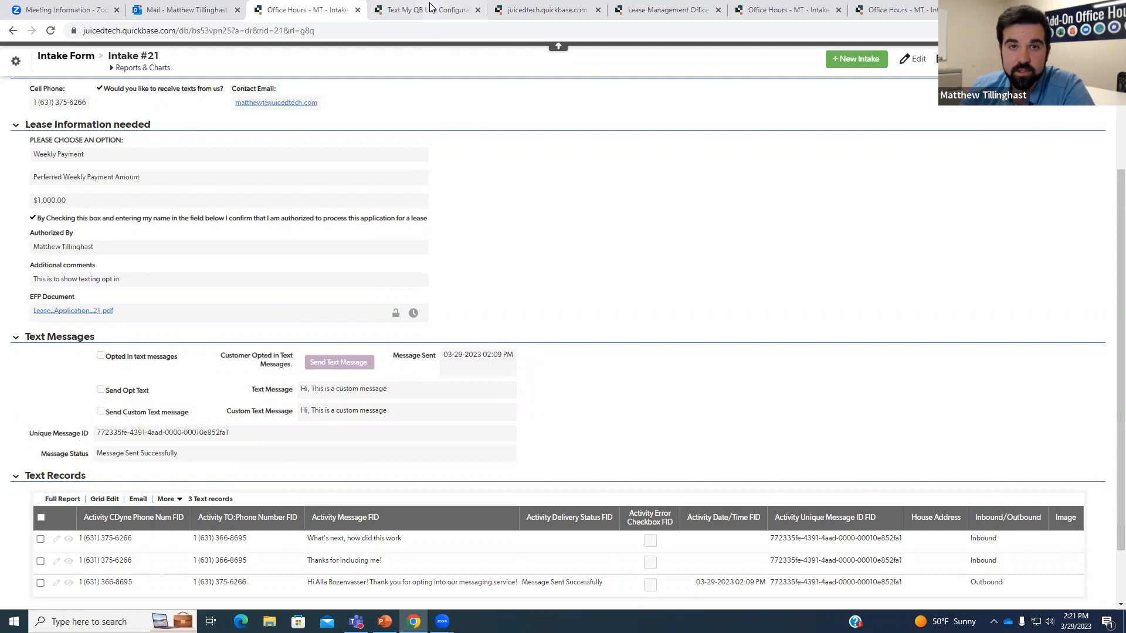
left_click(439, 211)
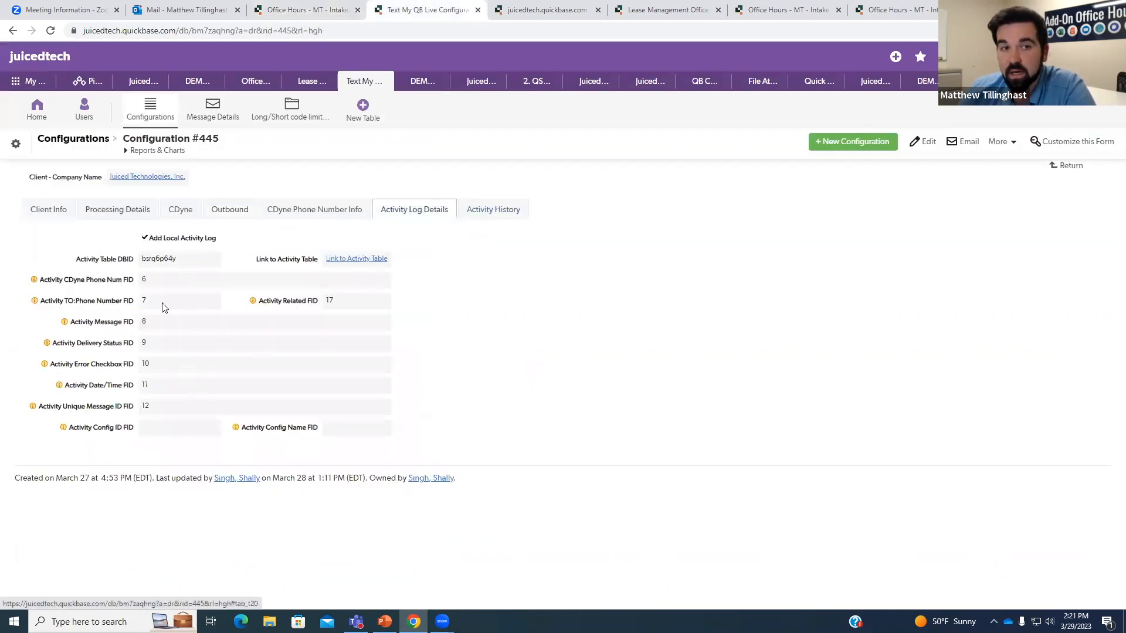
Open the Text Activities default report from Intake #21, listing all 26 inbound and outbound texts.
left_click(498, 210)
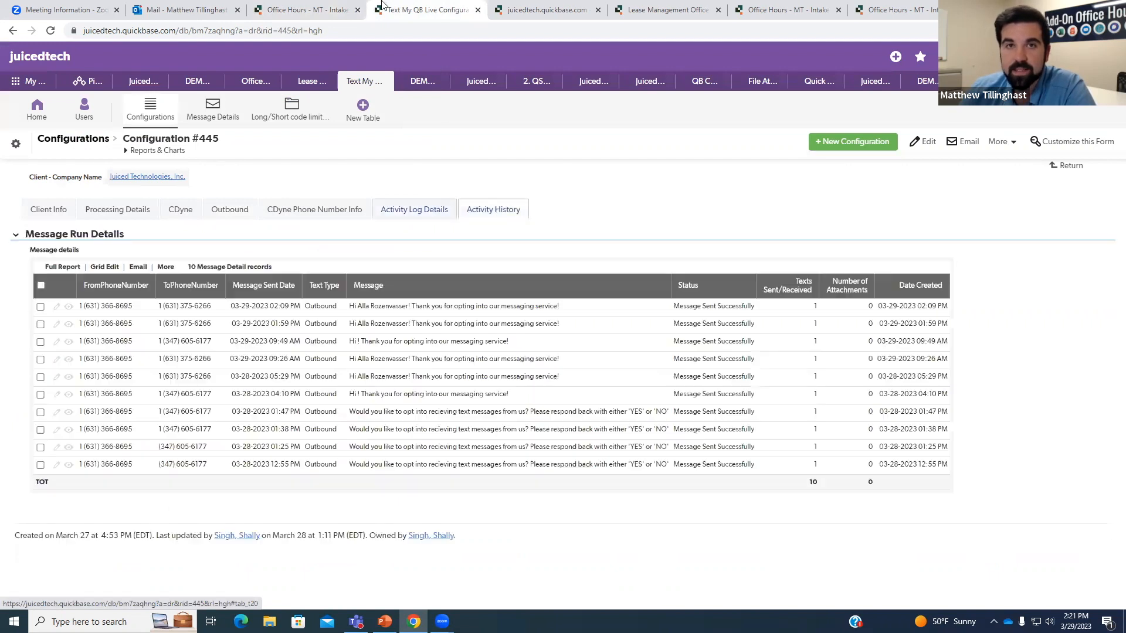
left_click(316, 10)
scroll(323, 528, "down", 1)
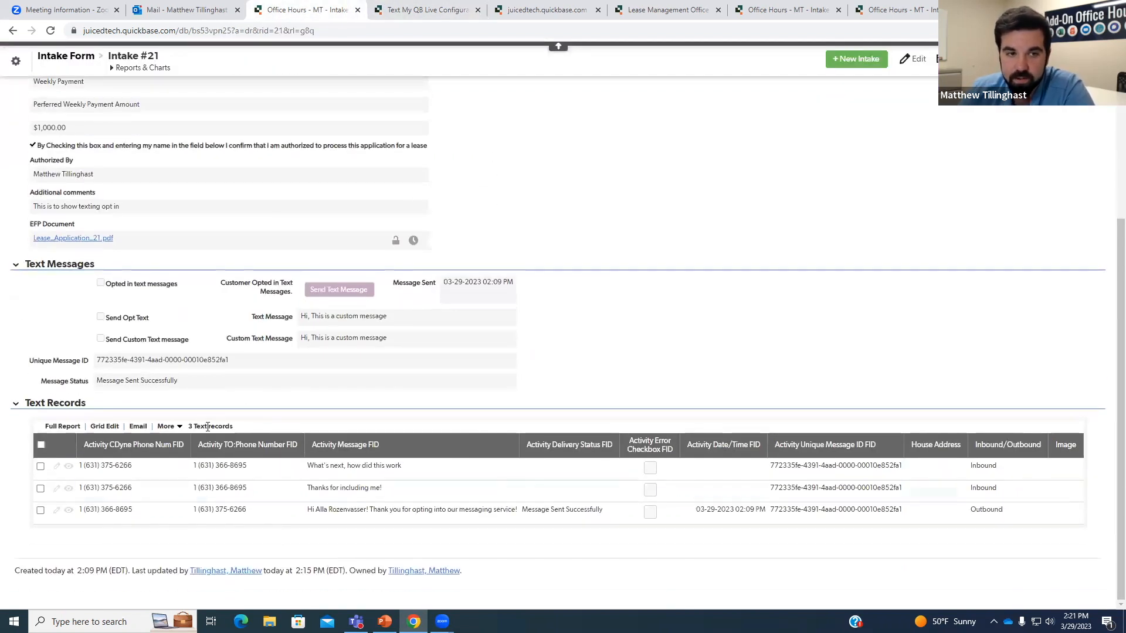
scroll(387, 521, "up", 5)
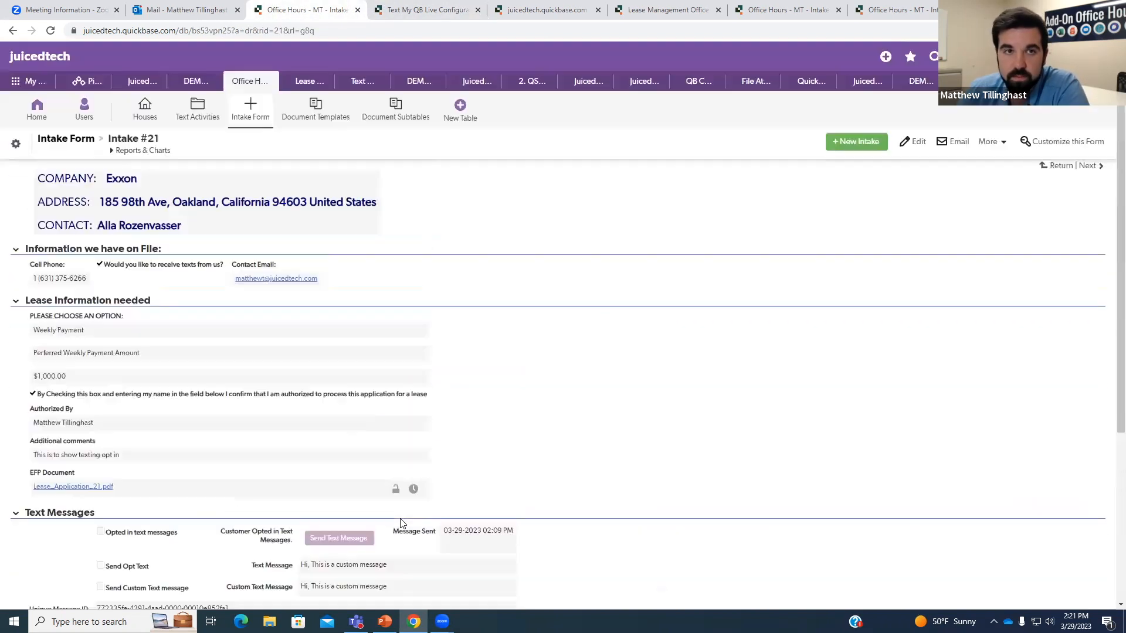
left_click(198, 110)
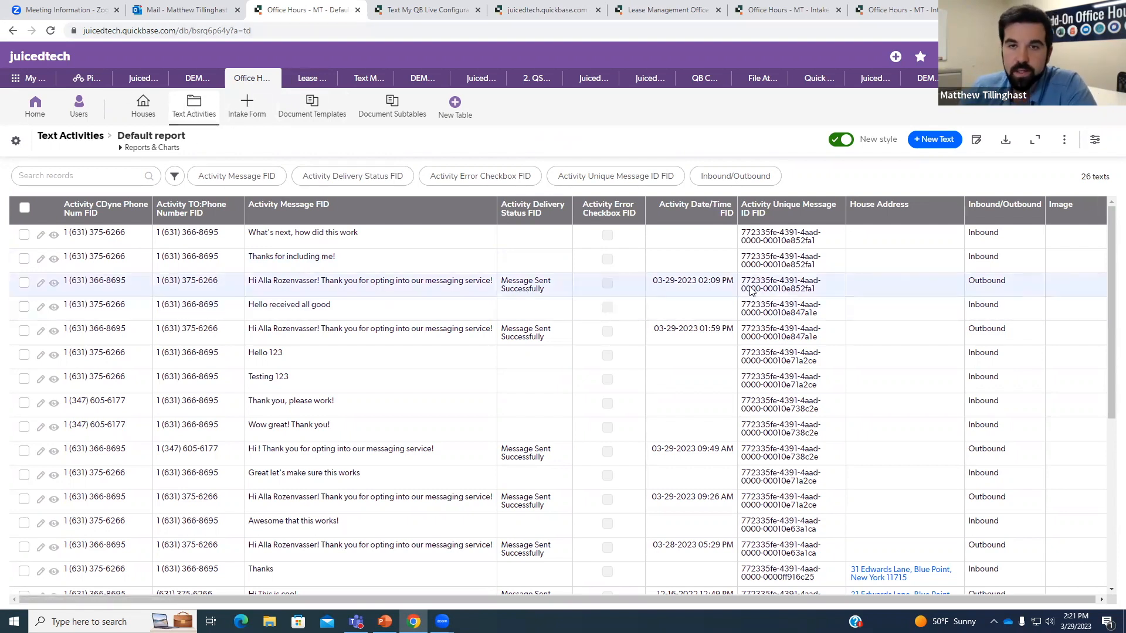
Open Intake #21 and review its three linked texts: the outbound opt-in and two inbound replies.
left_click(247, 113)
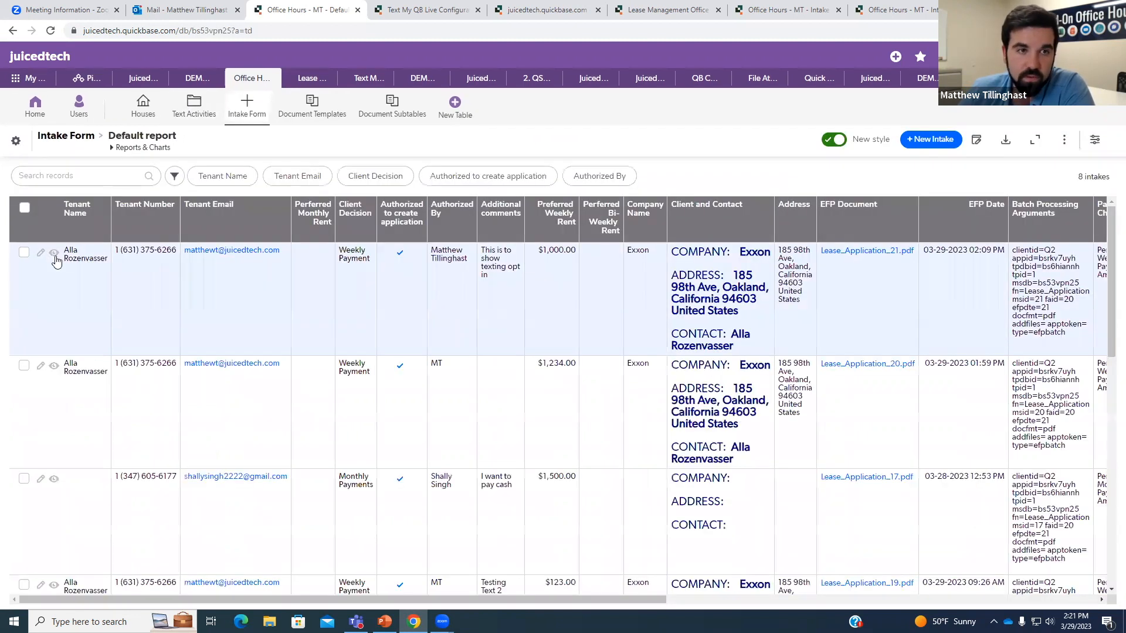
left_click(55, 254)
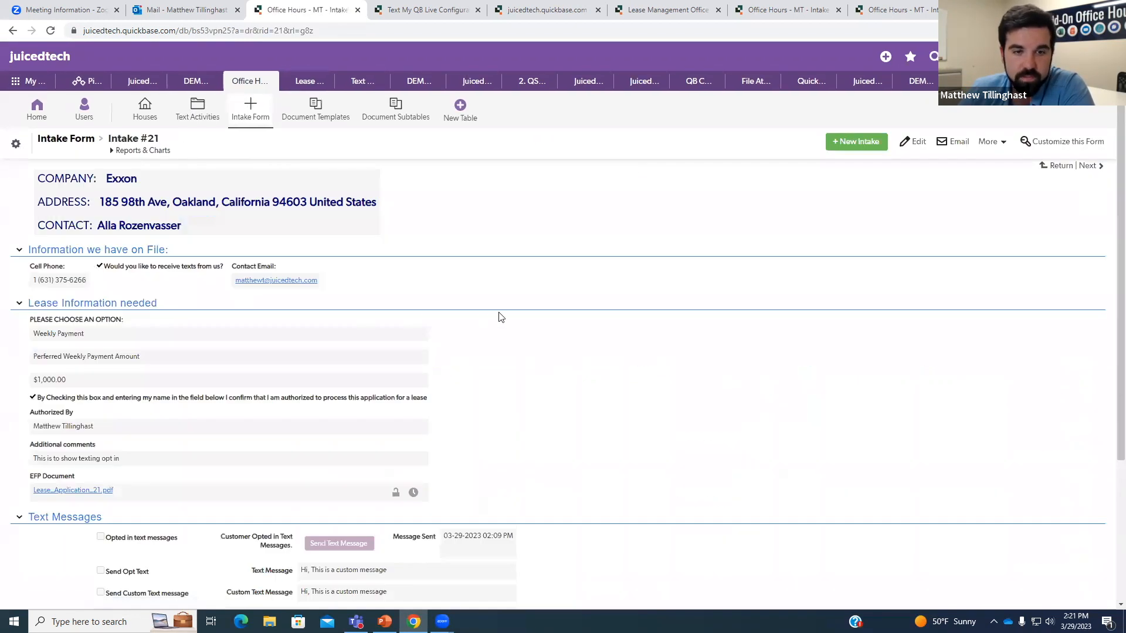
scroll(553, 342, "down", 4)
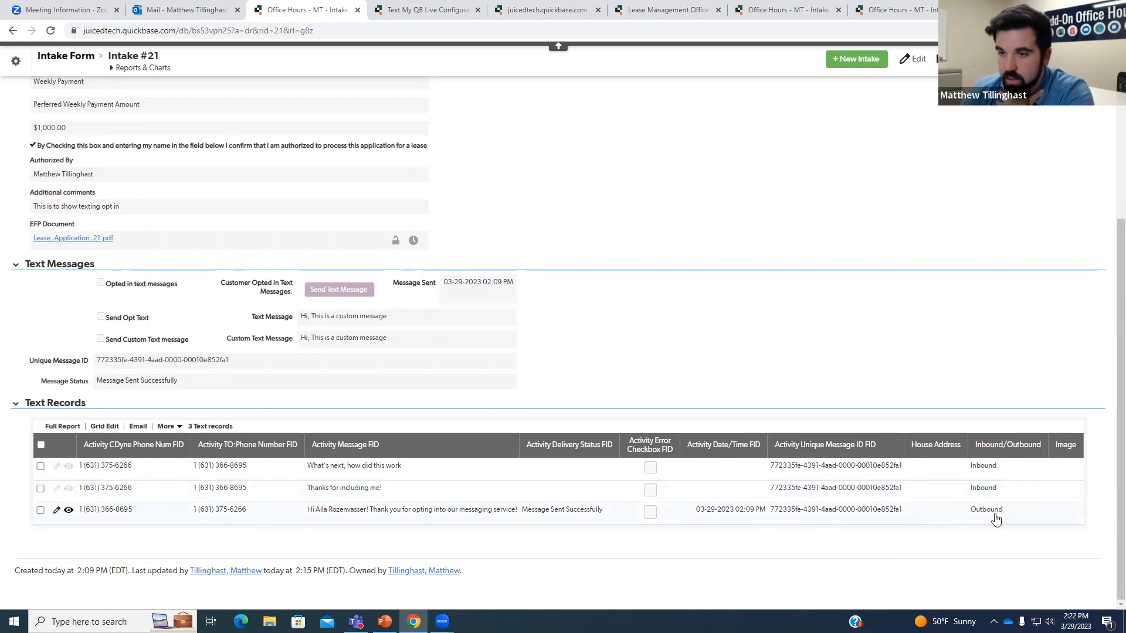
left_click_drag(976, 511, 1001, 513)
left_click(992, 537)
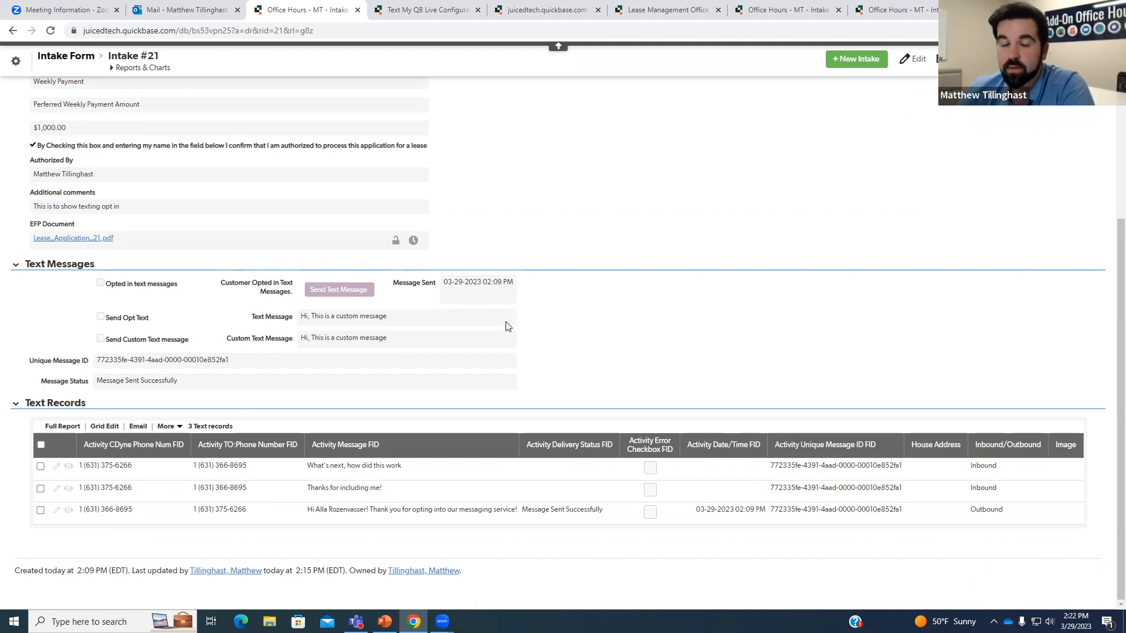
scroll(545, 326, "up", 5)
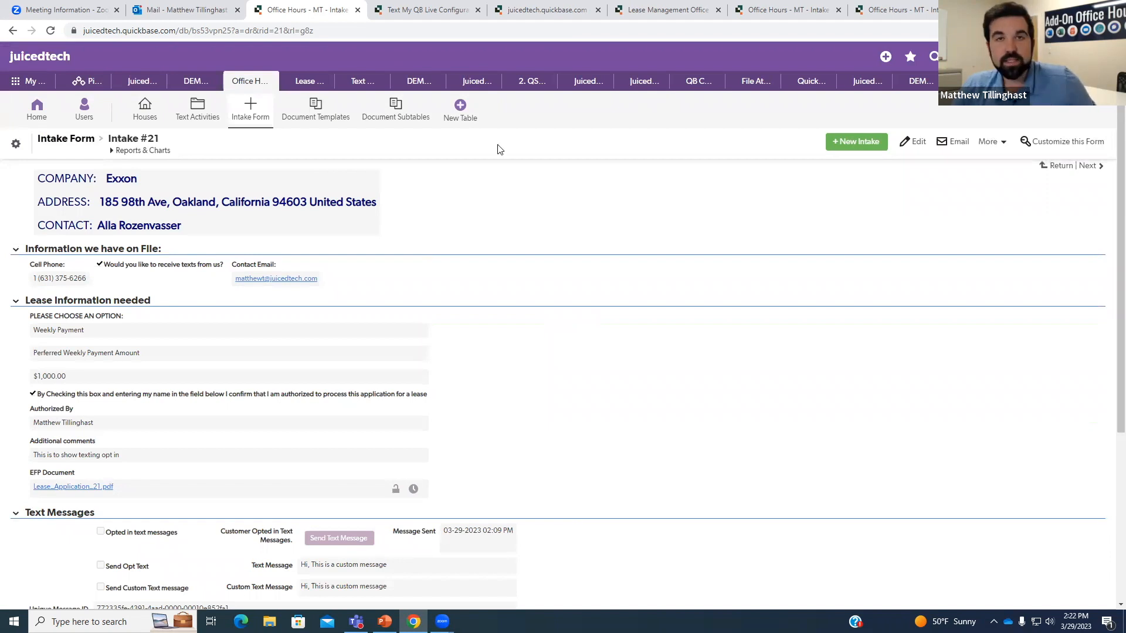
Leave field settings for Tenant/Prospect #923 and generate the EFP welcome letter document.
left_click(663, 10)
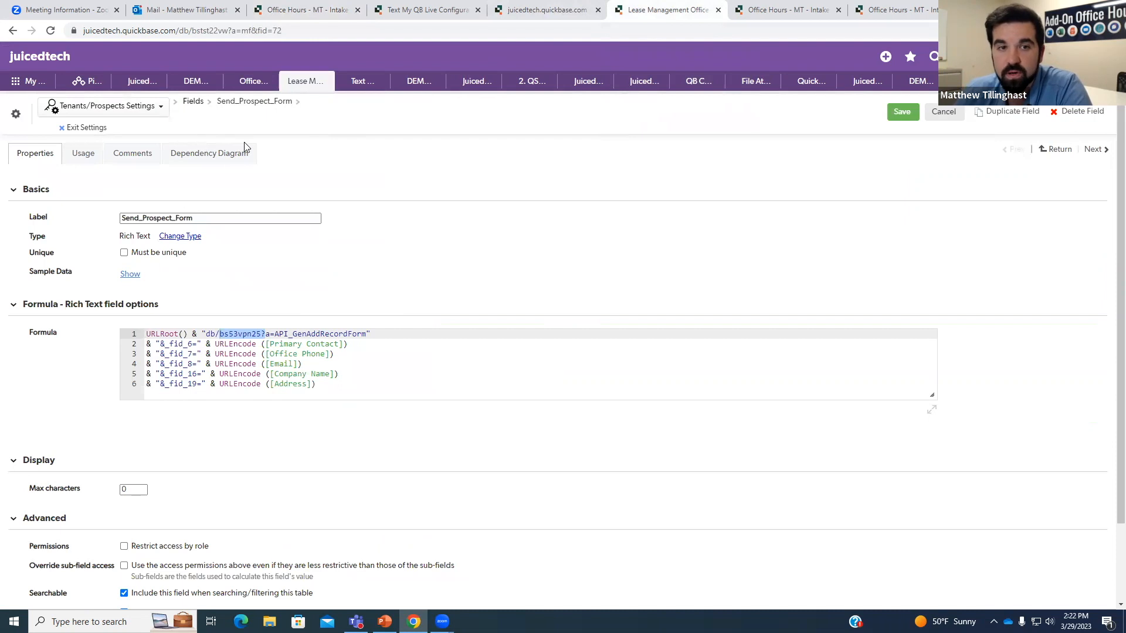
left_click(85, 128)
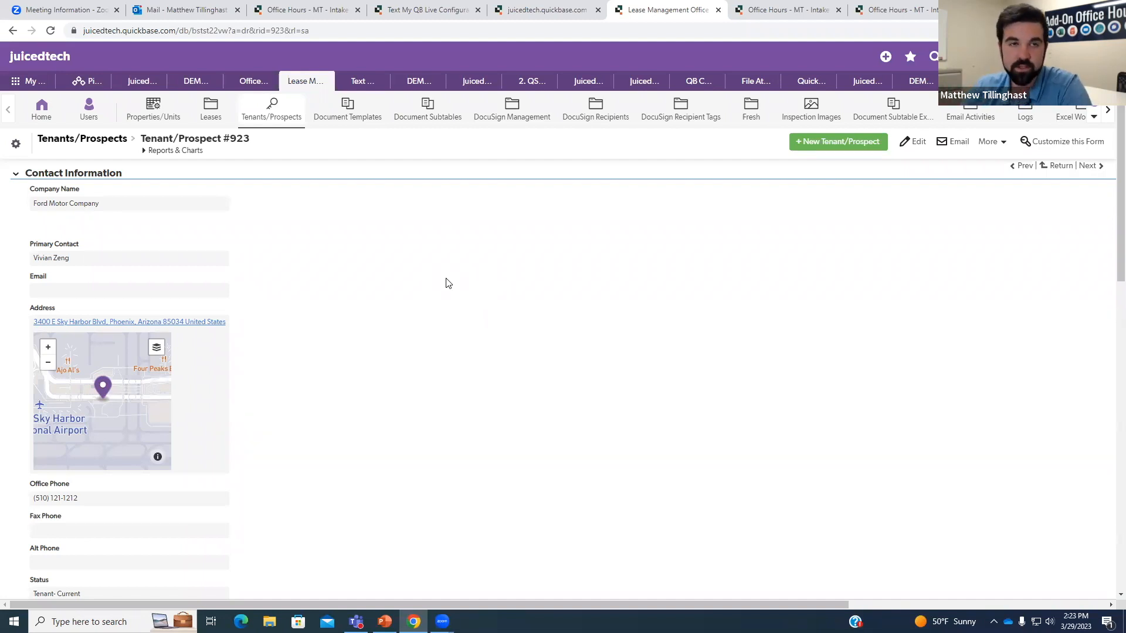
scroll(448, 283, "down", 7)
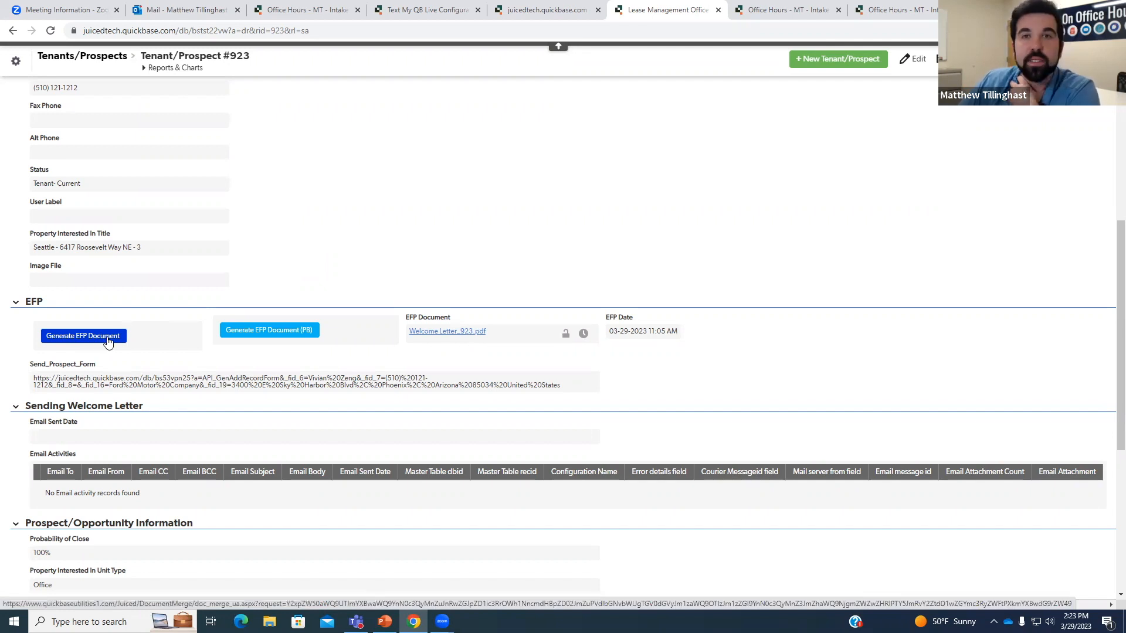
left_click(108, 342)
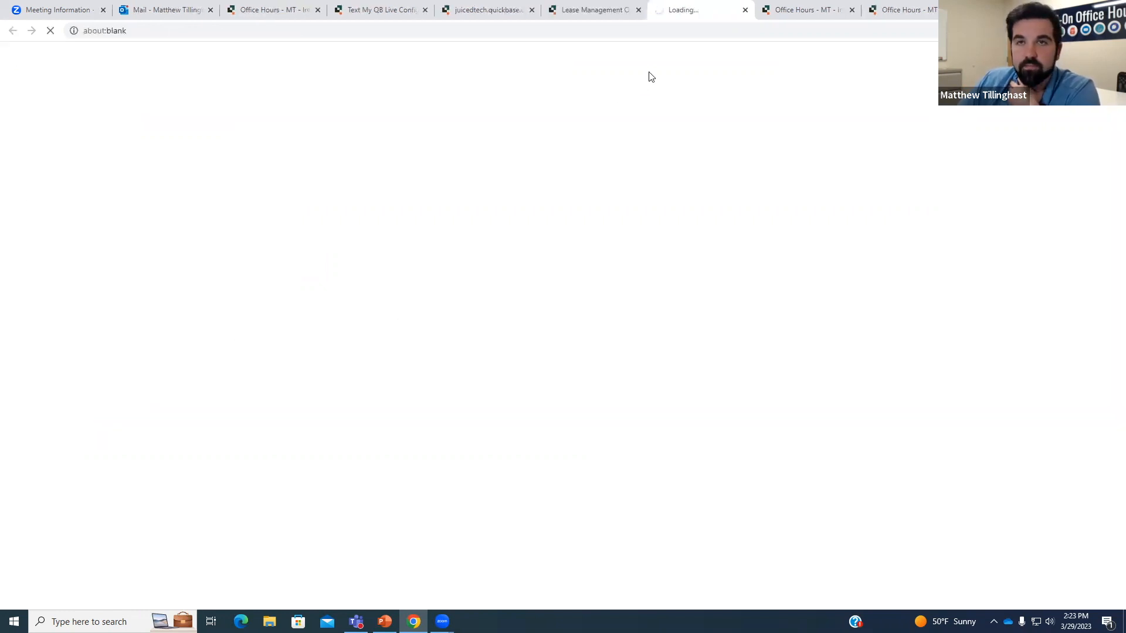
Preview the Welcome Letter_923 PDF, then reload the record so the EFP Date shows 11:23 AM.
left_click(592, 12)
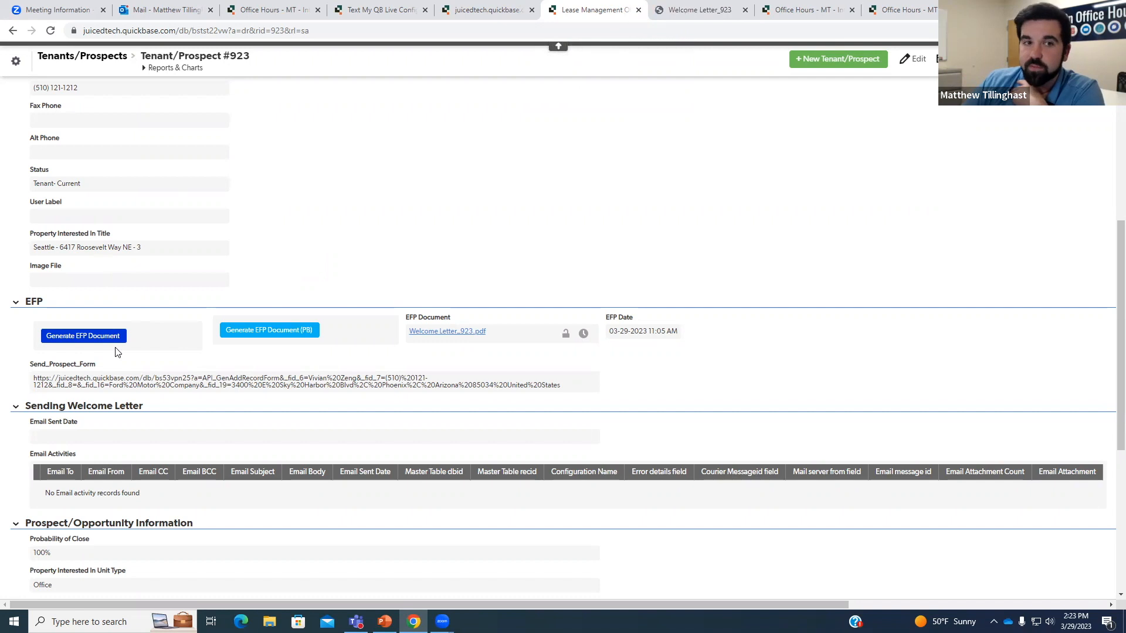
left_click(699, 10)
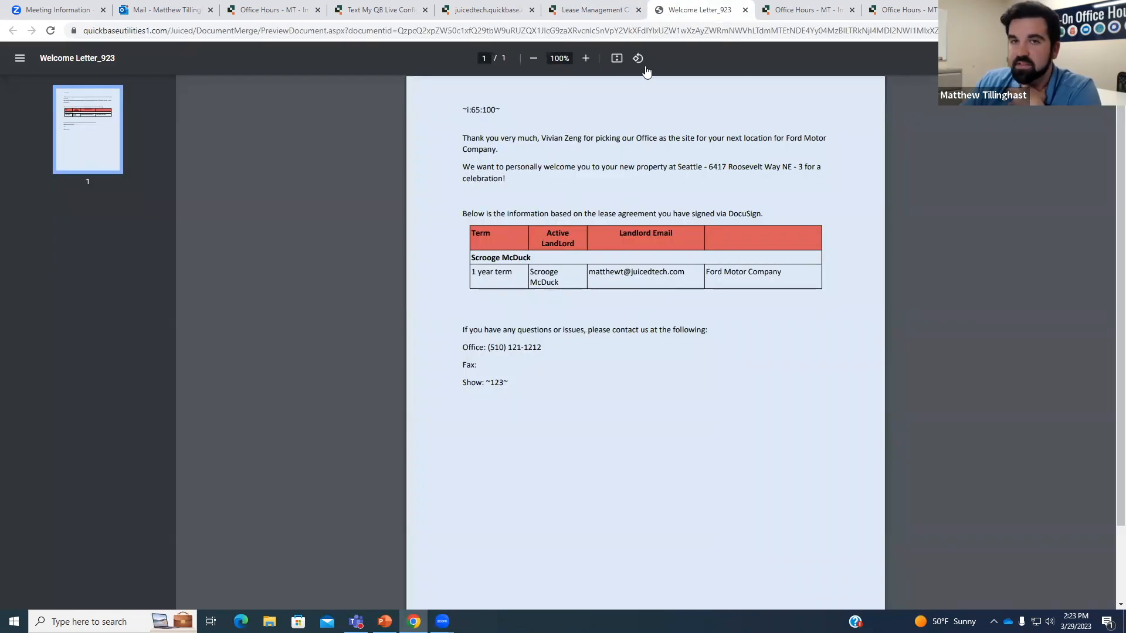
left_click(745, 10)
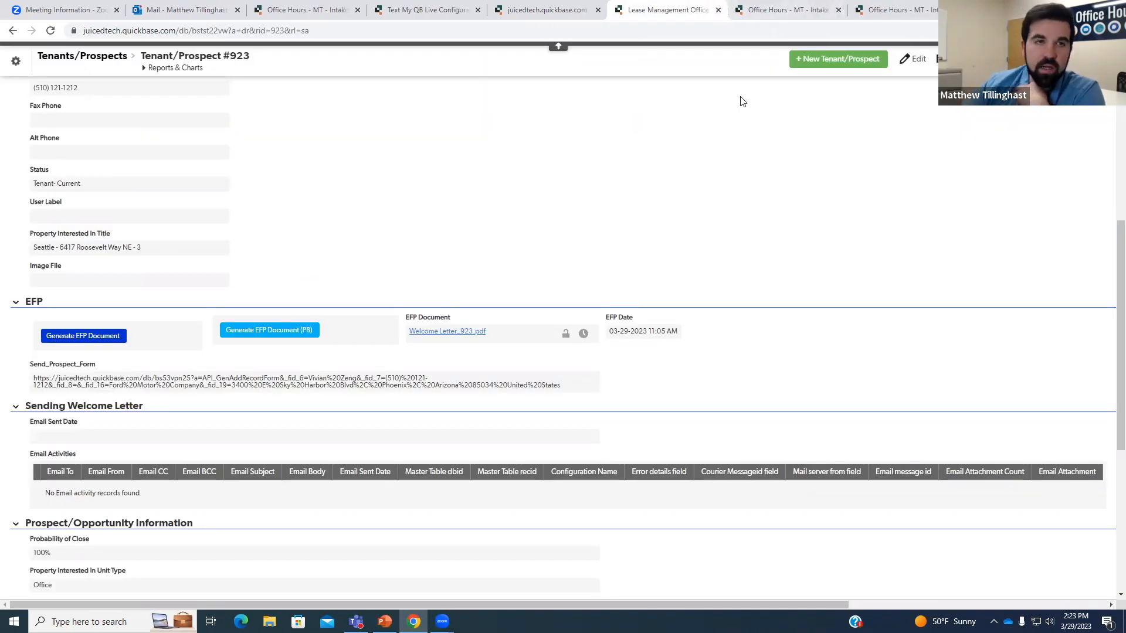
left_click(50, 31)
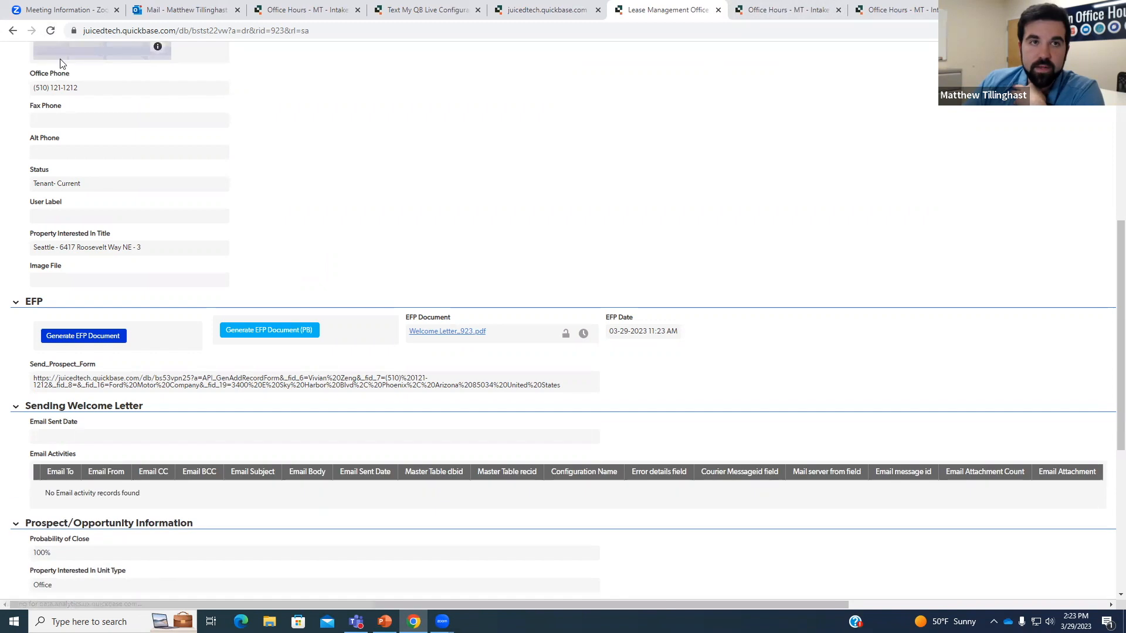
scroll(36, 104, "up", 2)
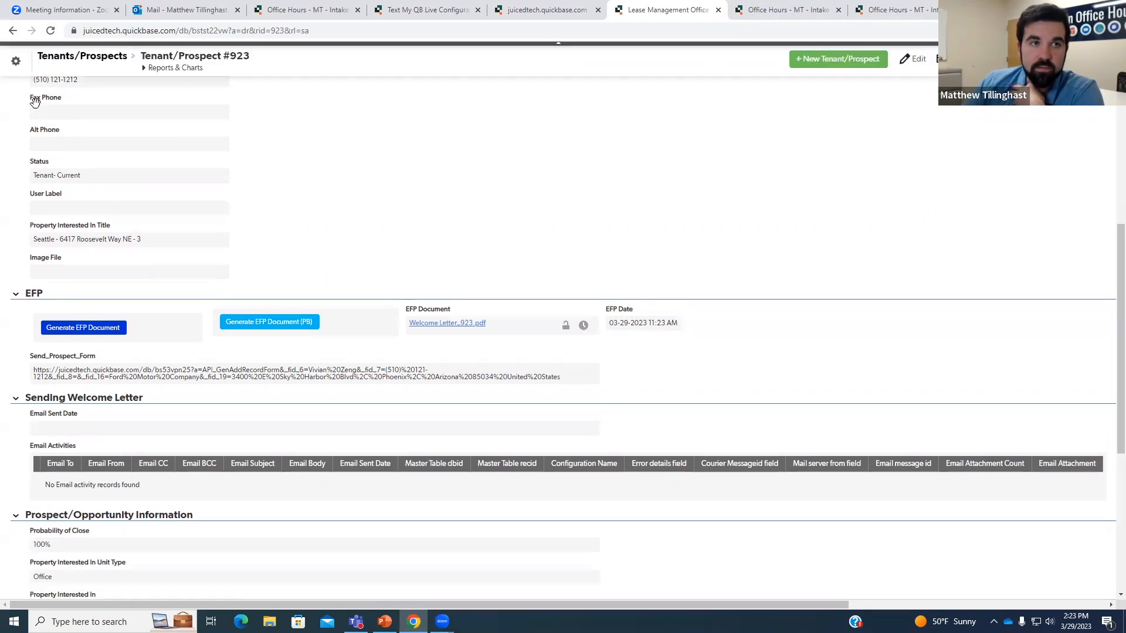
left_click(15, 62)
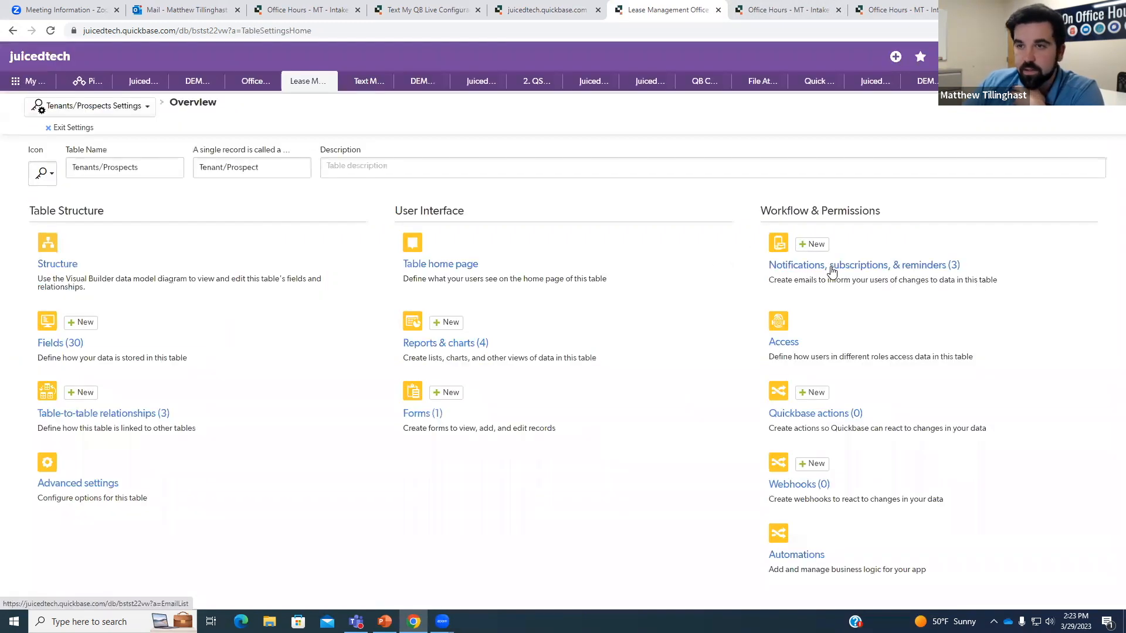
left_click(832, 270)
left_click(243, 273)
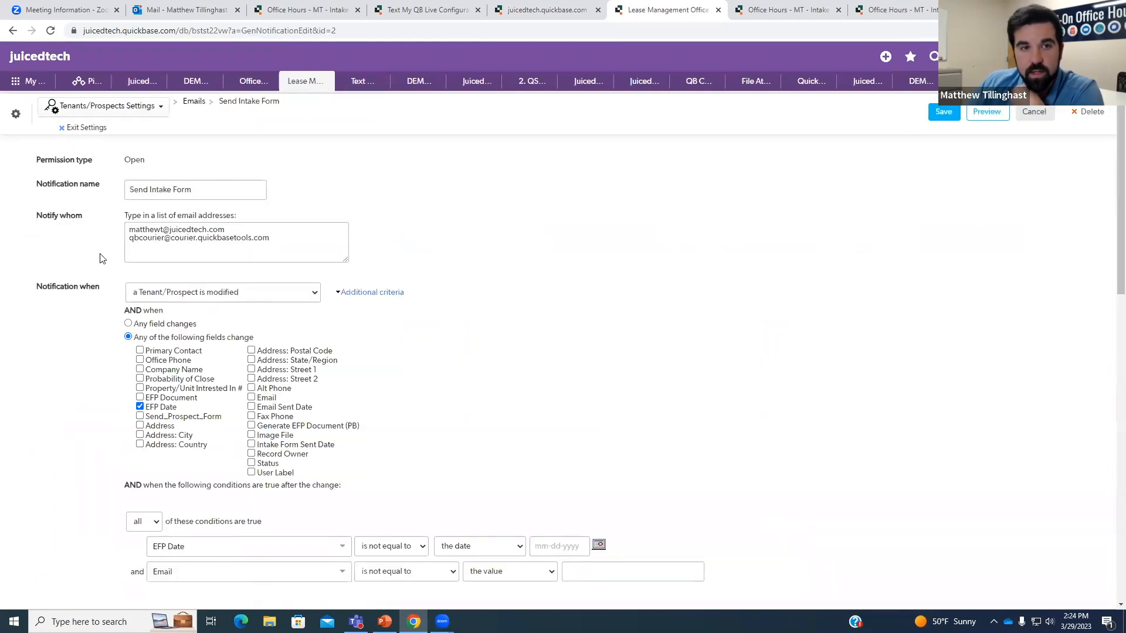
scroll(263, 278, "down", 2)
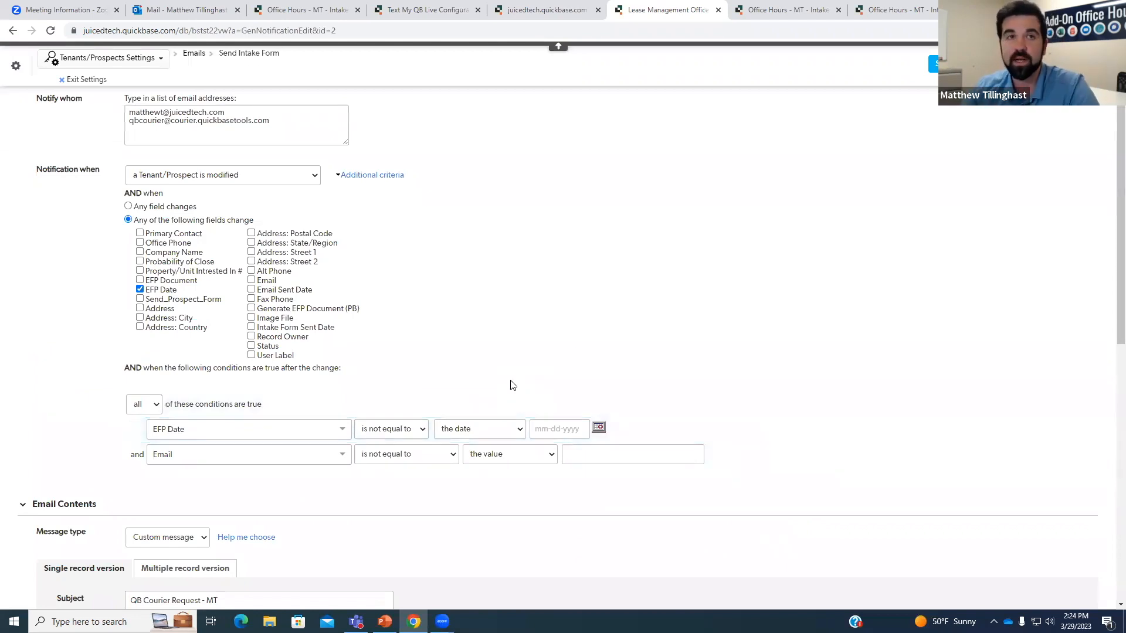
left_click(87, 79)
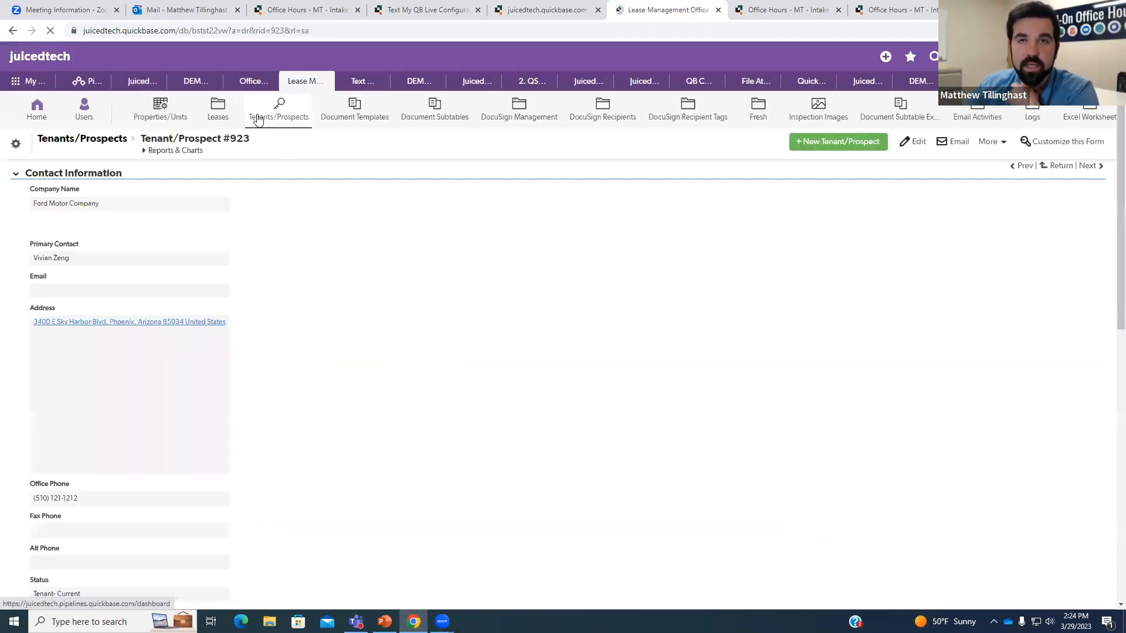
scroll(337, 191, "down", 8)
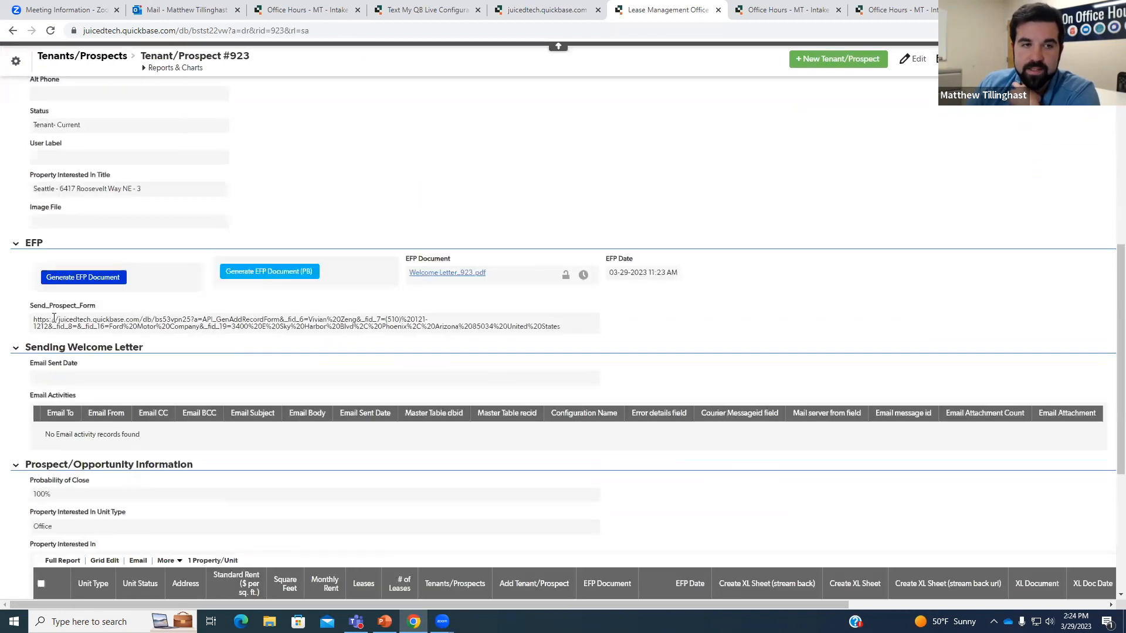
left_click_drag(34, 322, 563, 339)
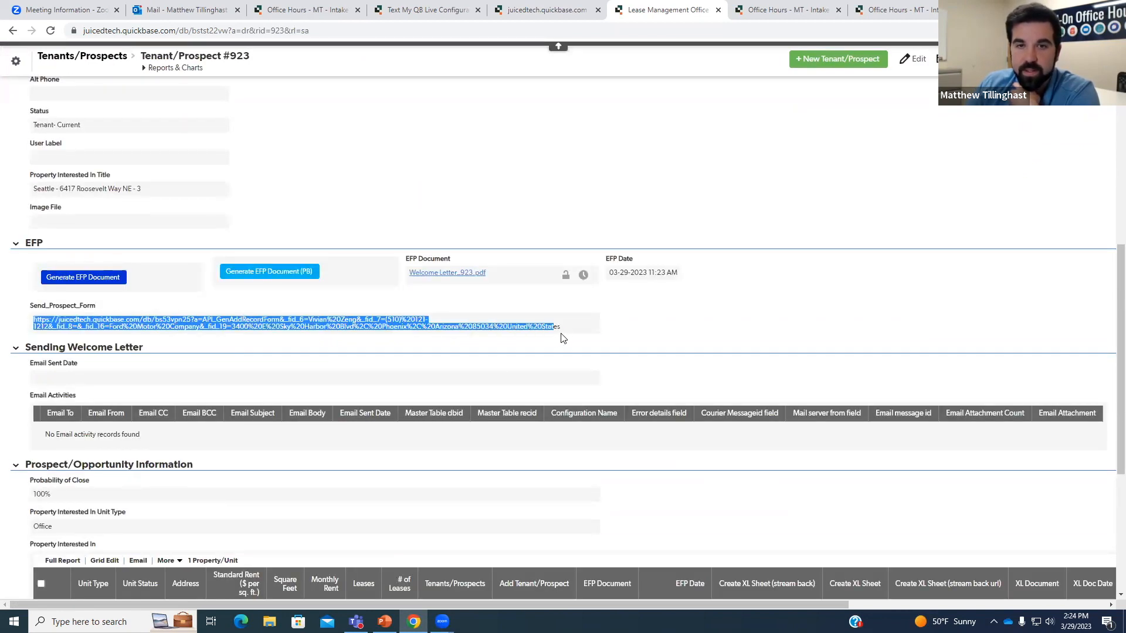
left_click(563, 339)
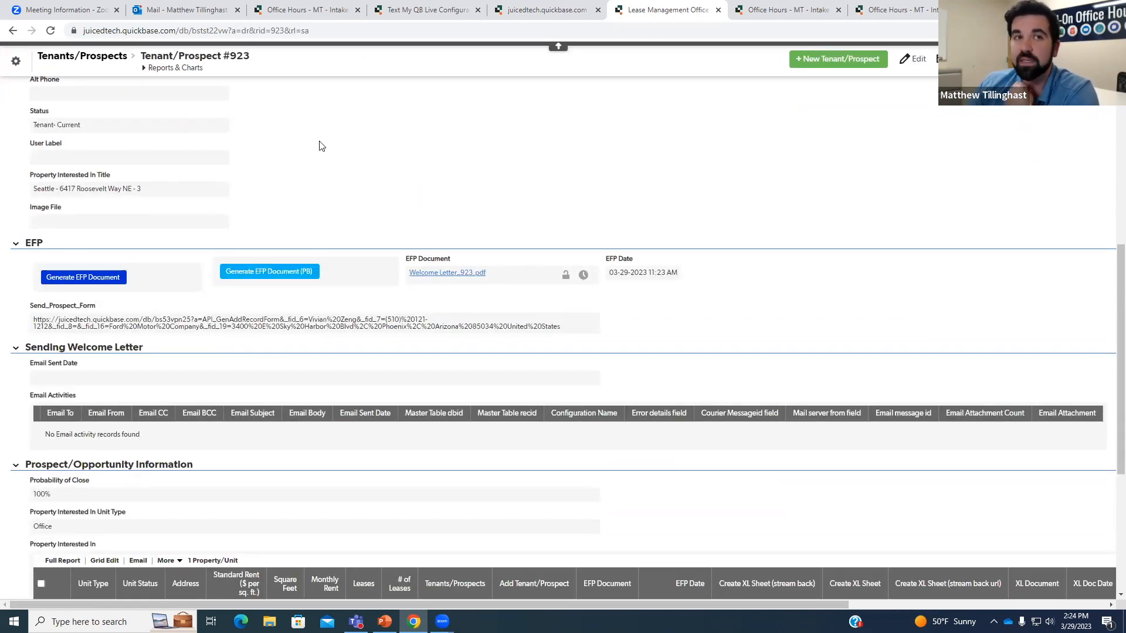
scroll(311, 142, "up", 3)
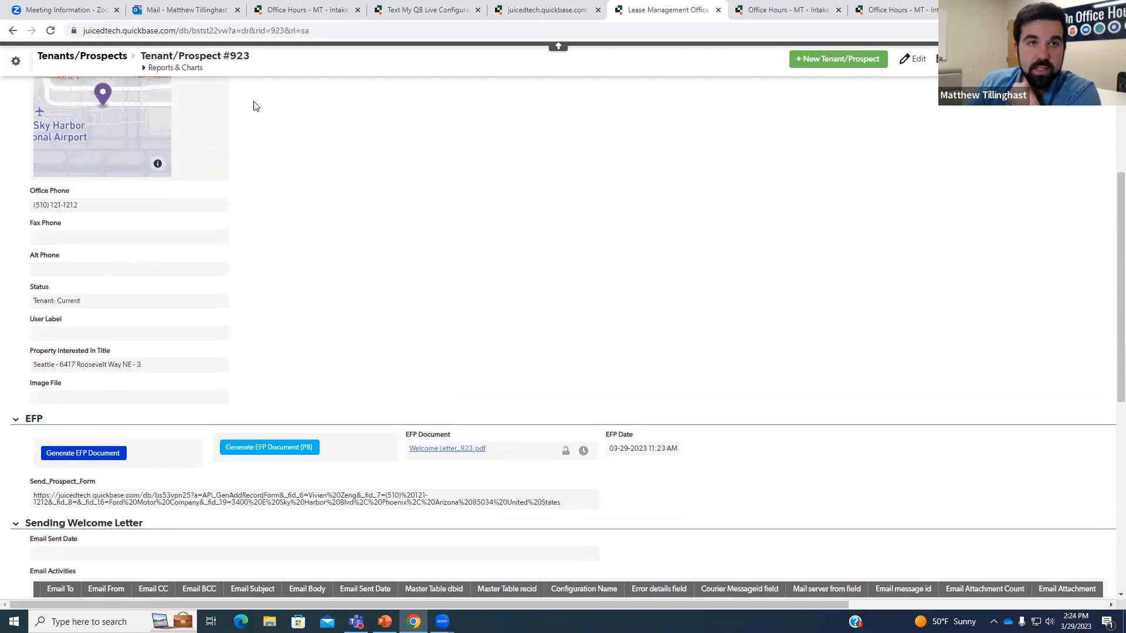
left_click(199, 15)
Look through the 2:07 PM and 2:12 PM Lease Application emails and the Welcome! 925 email.
left_click(248, 281)
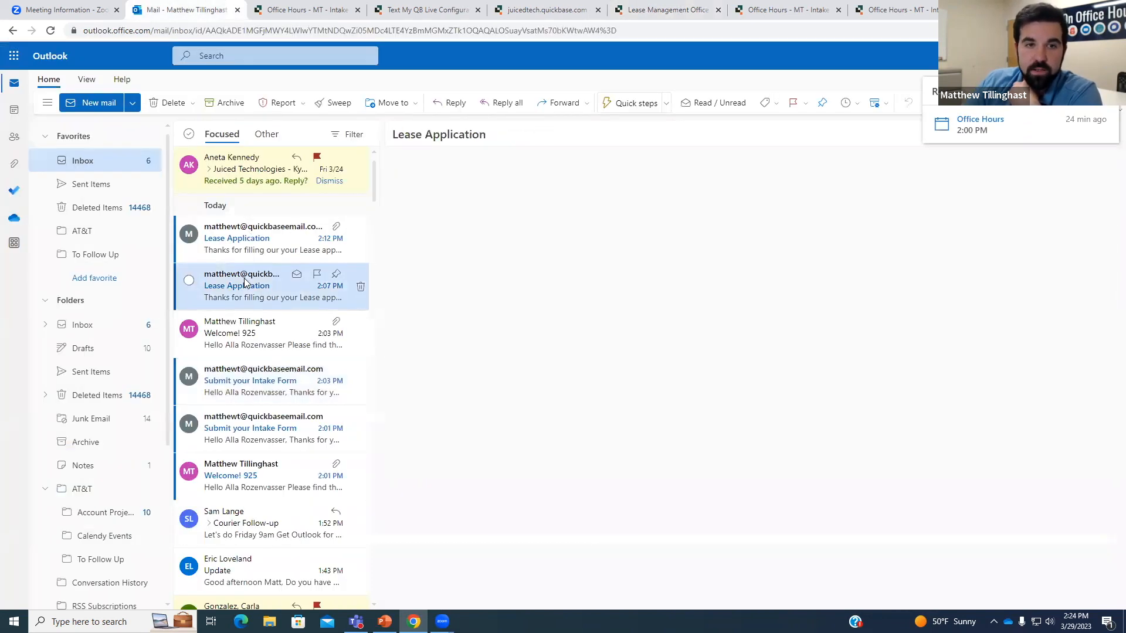
left_click(244, 257)
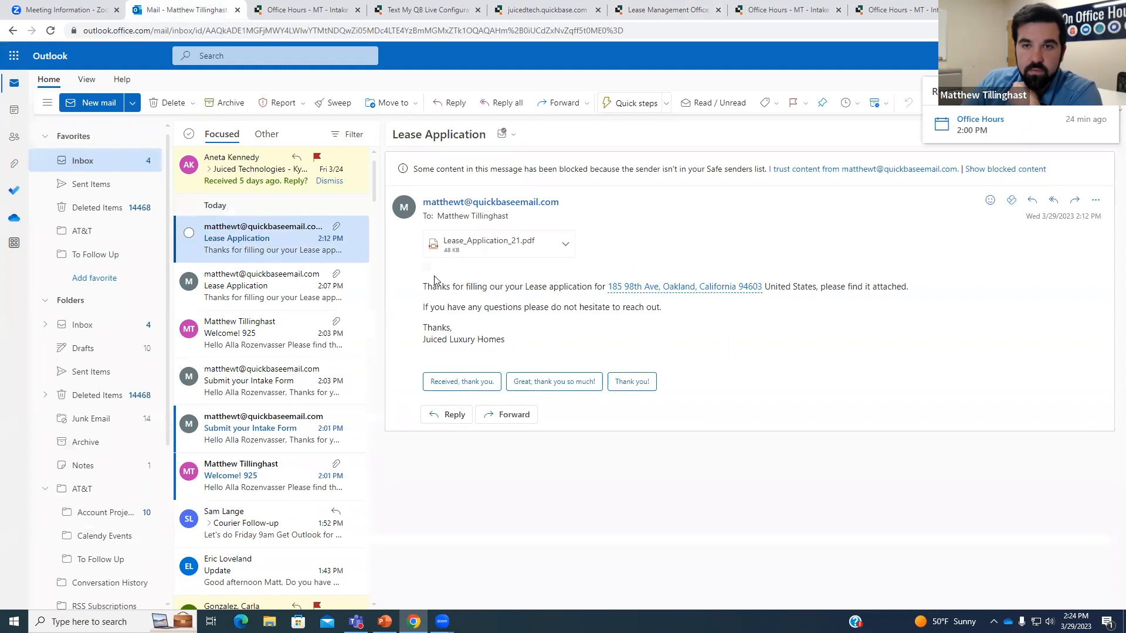
left_click(266, 284)
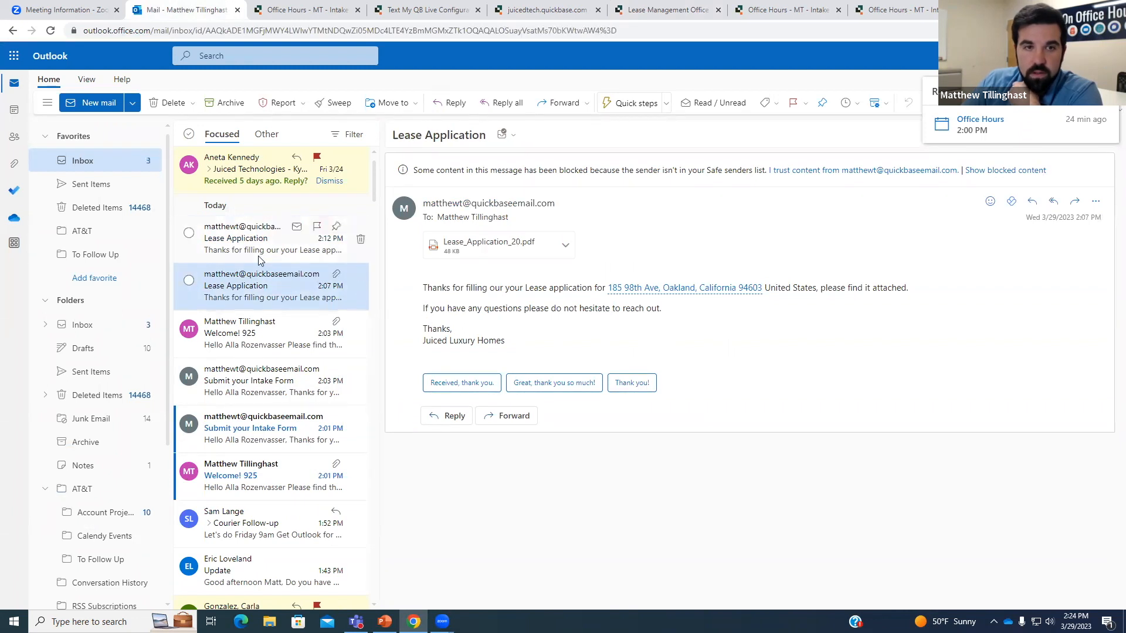
left_click(259, 323)
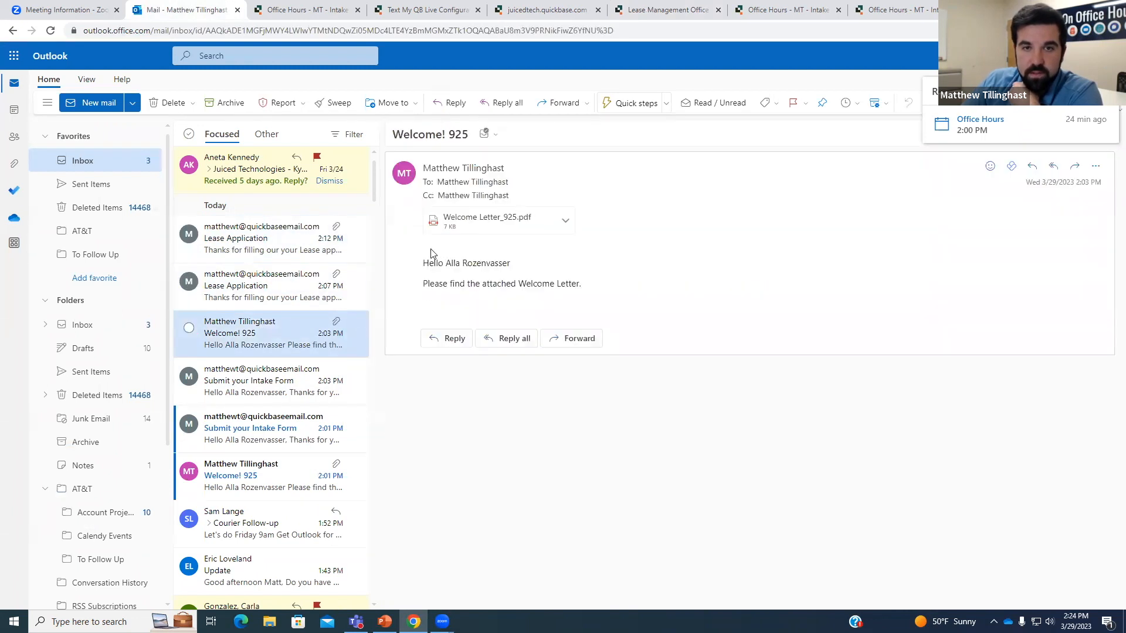
left_click(321, 287)
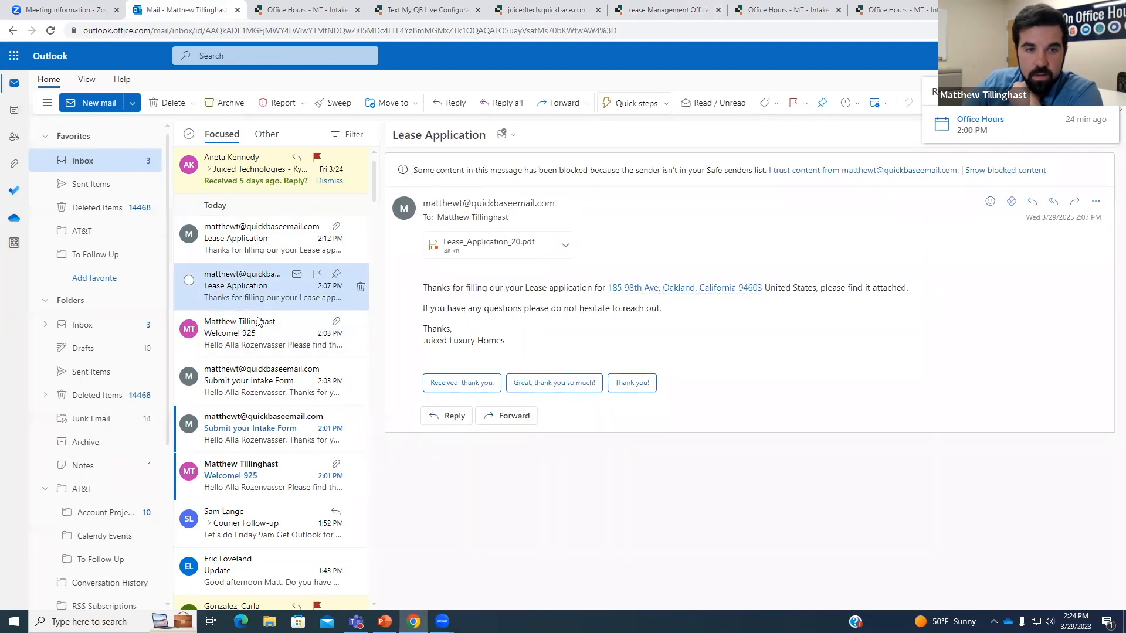
left_click(248, 258)
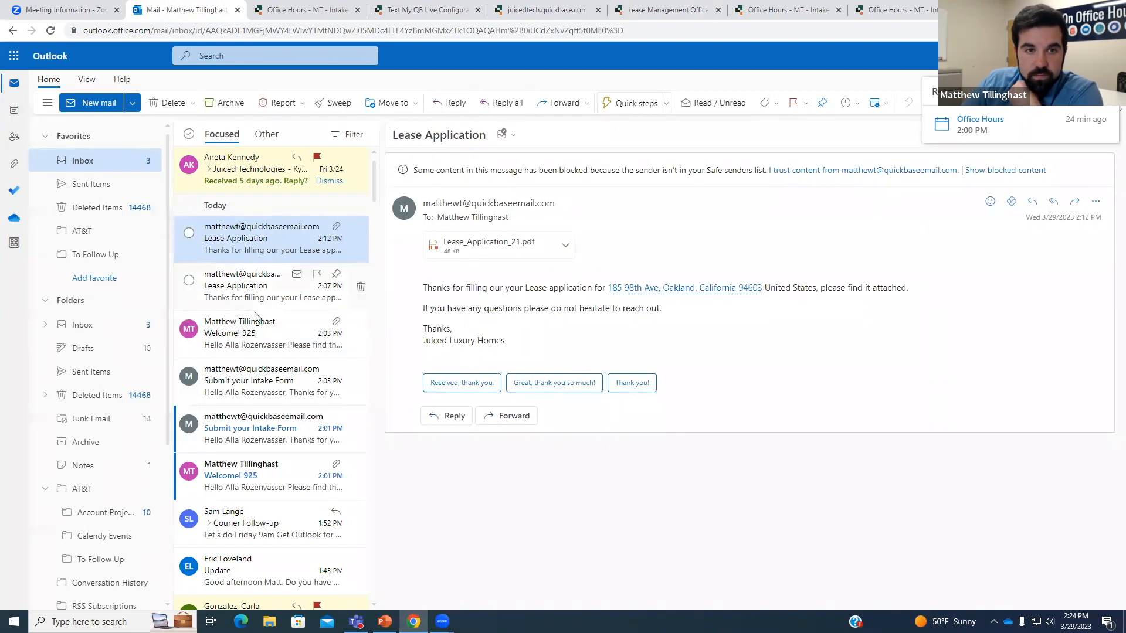
Open the 2:01 PM Submit your Intake Form email and launch its pre-filled Exxon intake form.
left_click(258, 429)
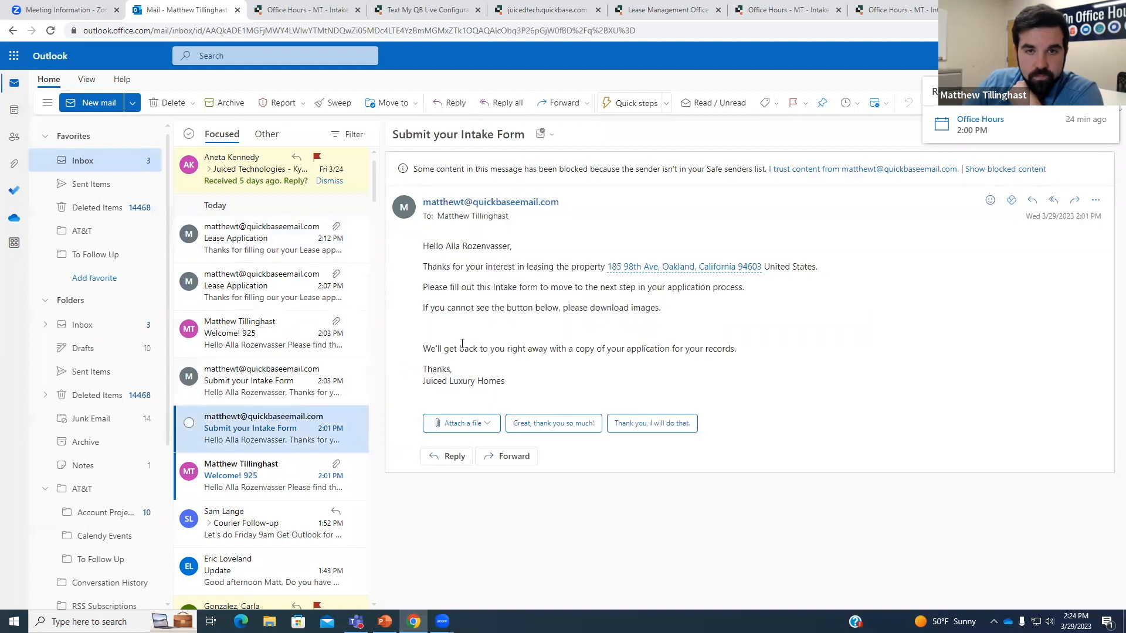
left_click(437, 335)
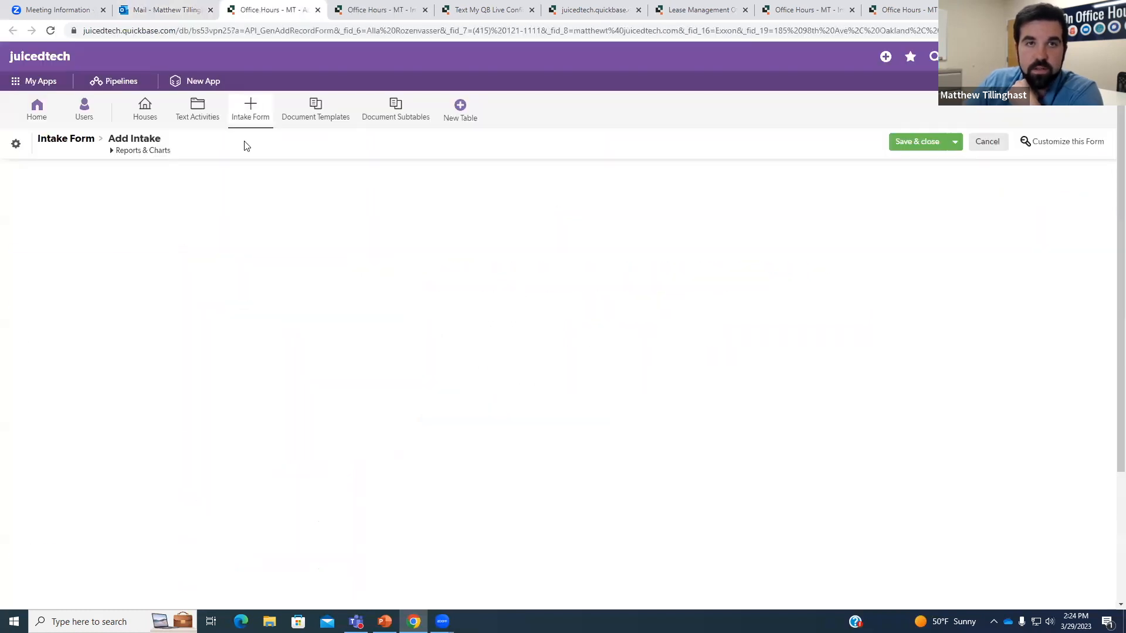
left_click(187, 10)
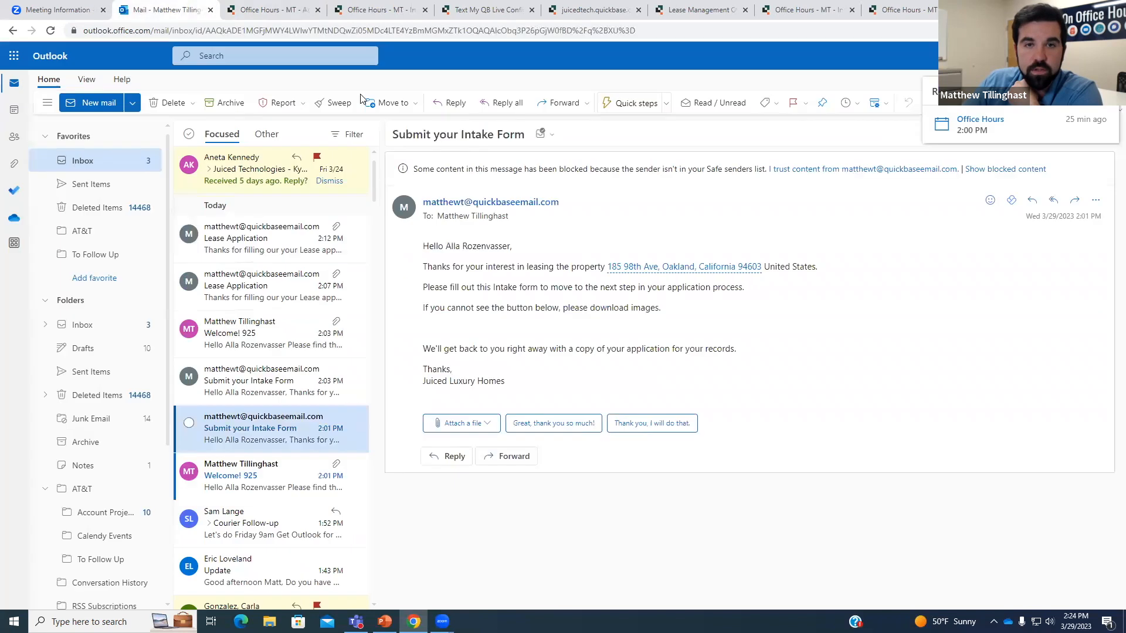
left_click(509, 178)
left_click(929, 171)
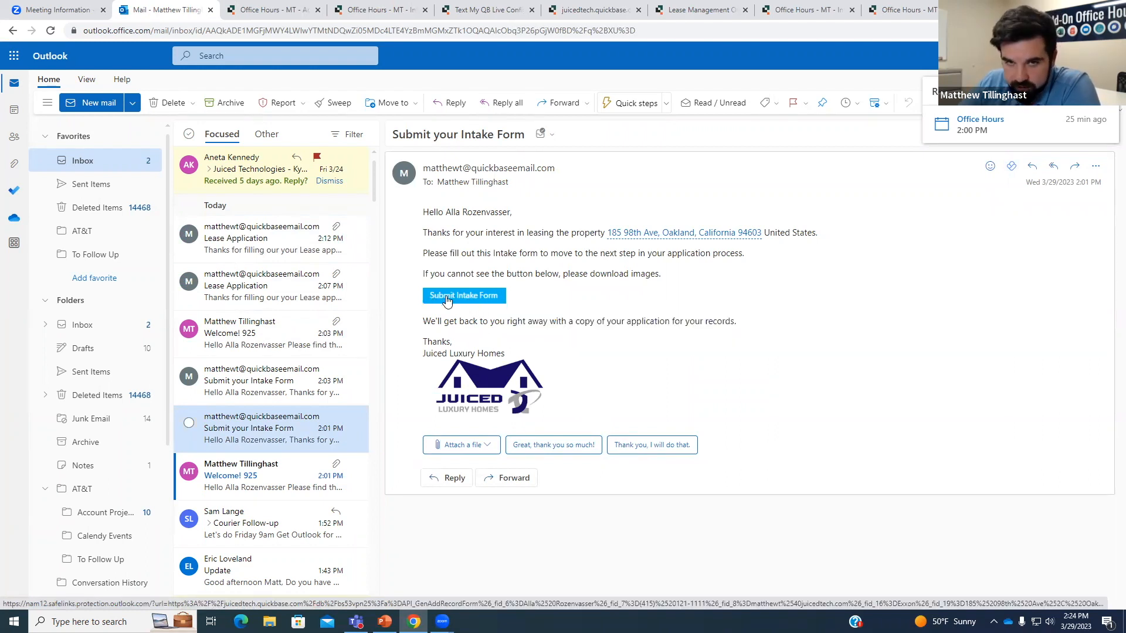
left_click(305, 10)
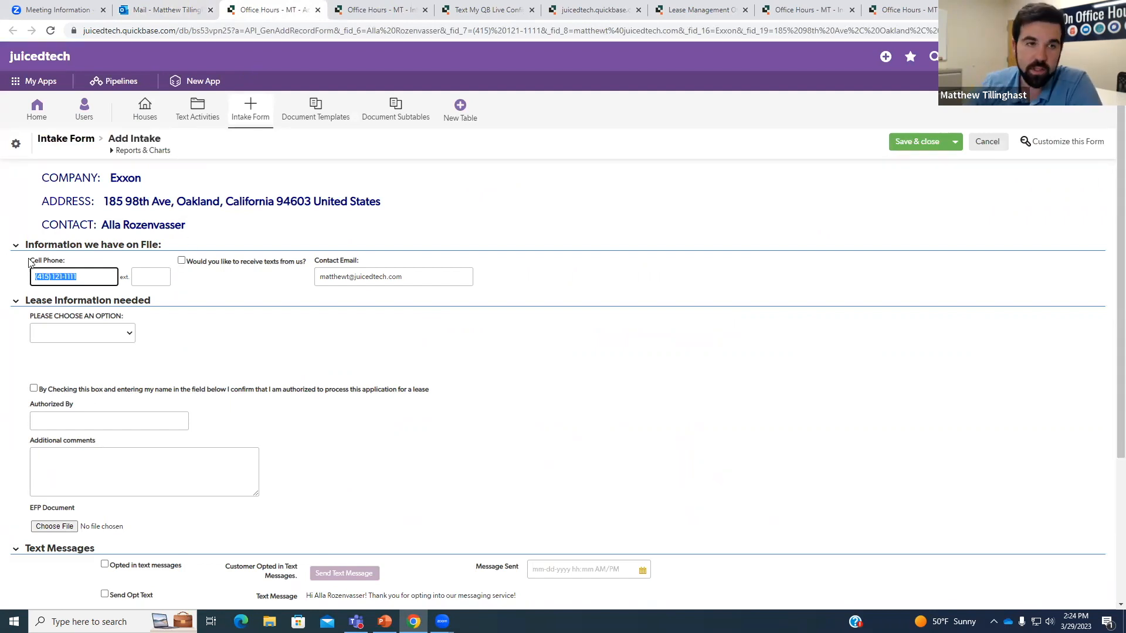
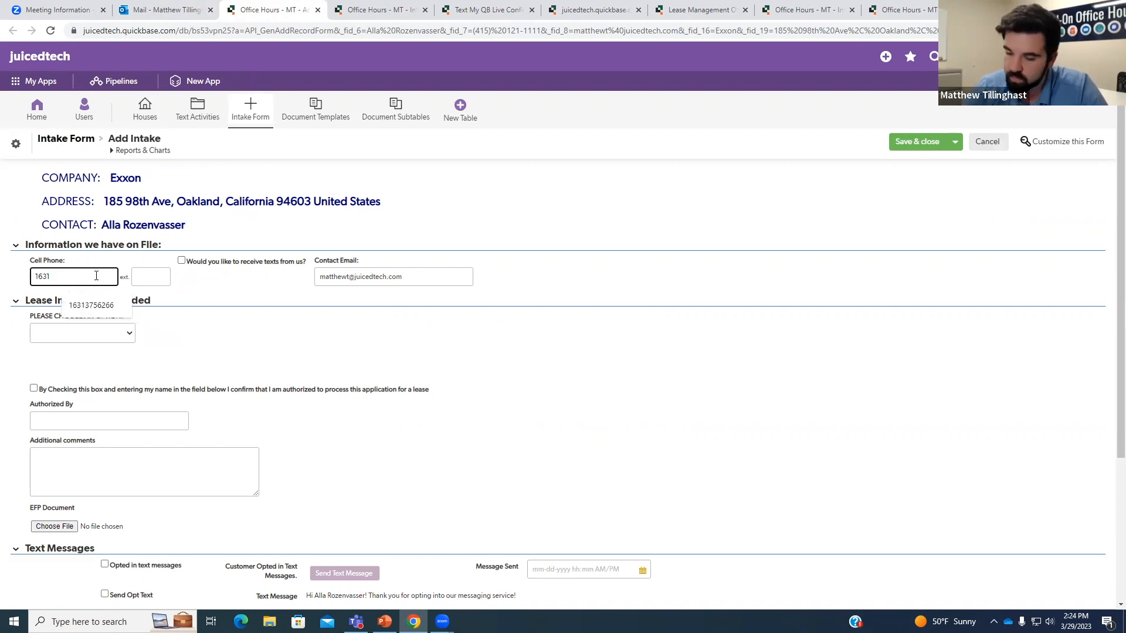
Fill in the cell phone number and opt in to receiving texts.
left_click(91, 305)
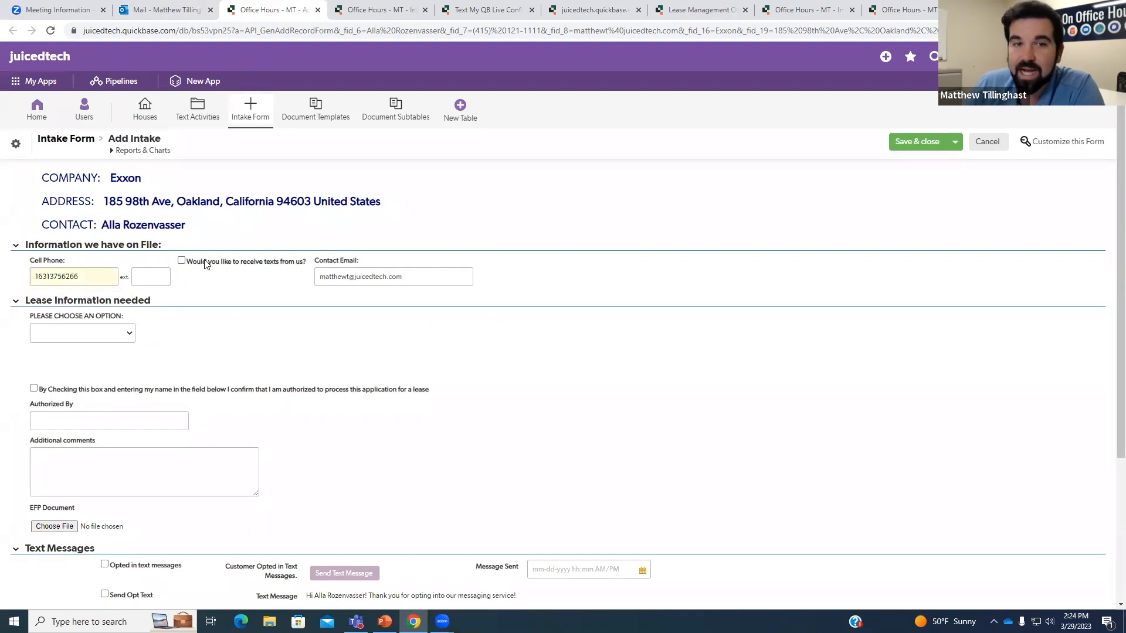
left_click_drag(201, 262, 286, 263)
left_click(300, 269)
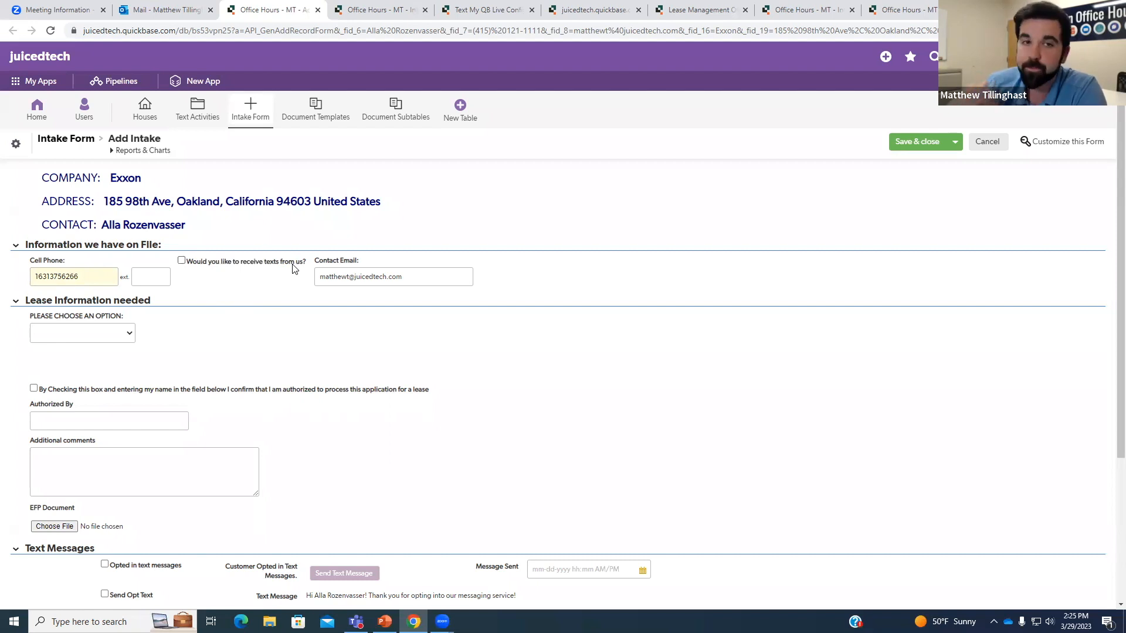
left_click_drag(193, 262, 307, 263)
left_click(302, 290)
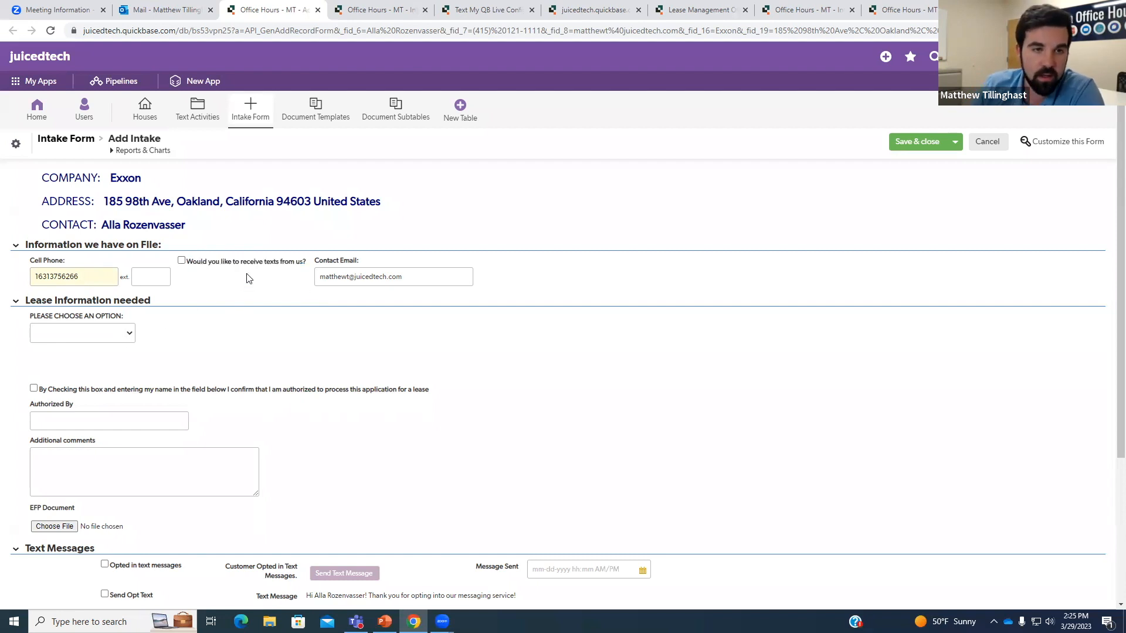
left_click(182, 260)
Choose Monthly Payments of 1500, confirm authorization, enter the authorizer's name, and save the intake.
left_click(103, 332)
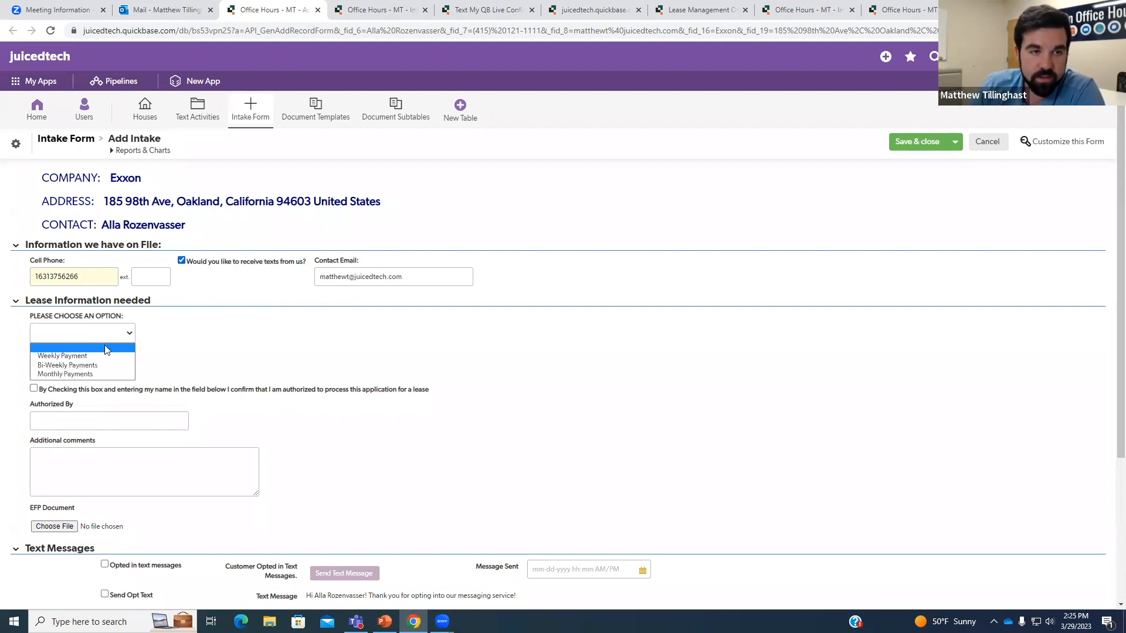
left_click(86, 376)
scroll(47, 343, "down", 1)
left_click(33, 336)
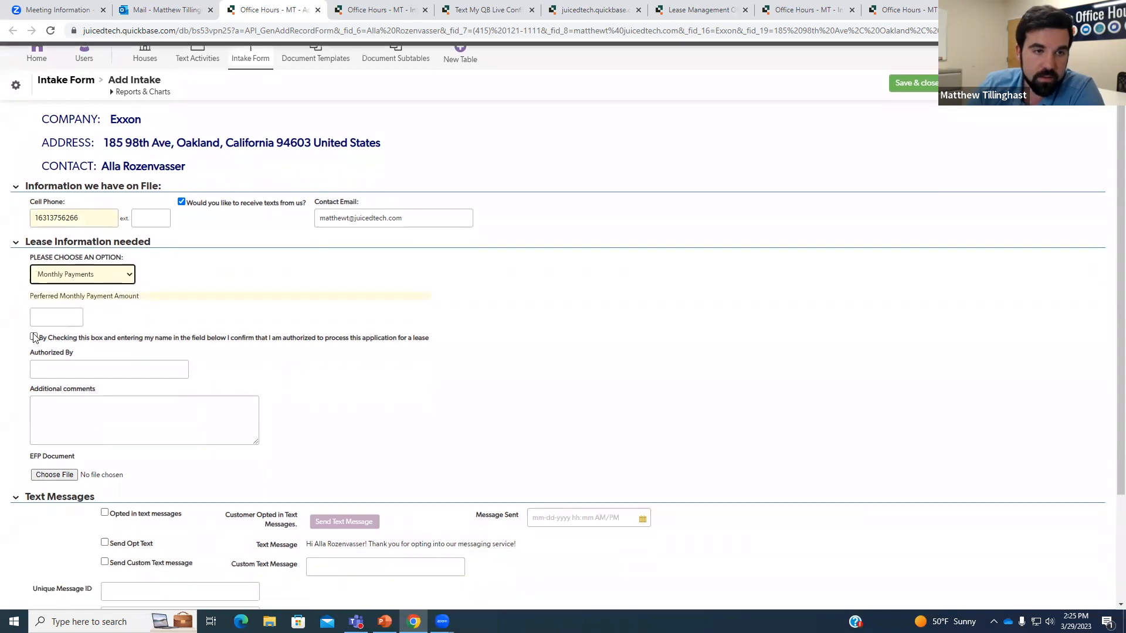
left_click(57, 317)
type("1500")
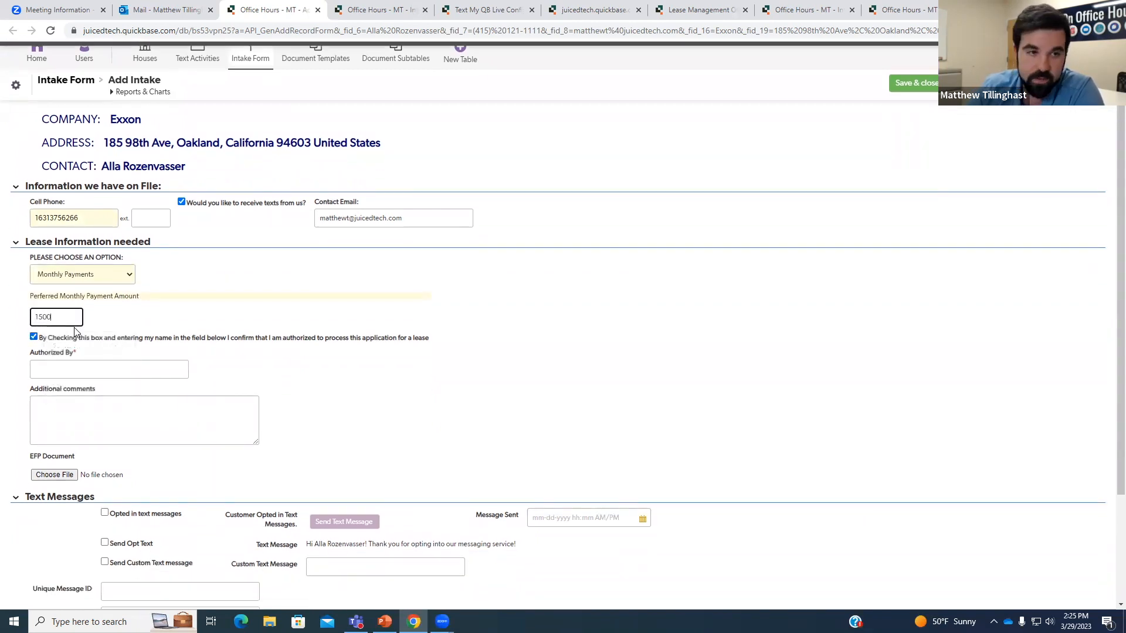
left_click(77, 370)
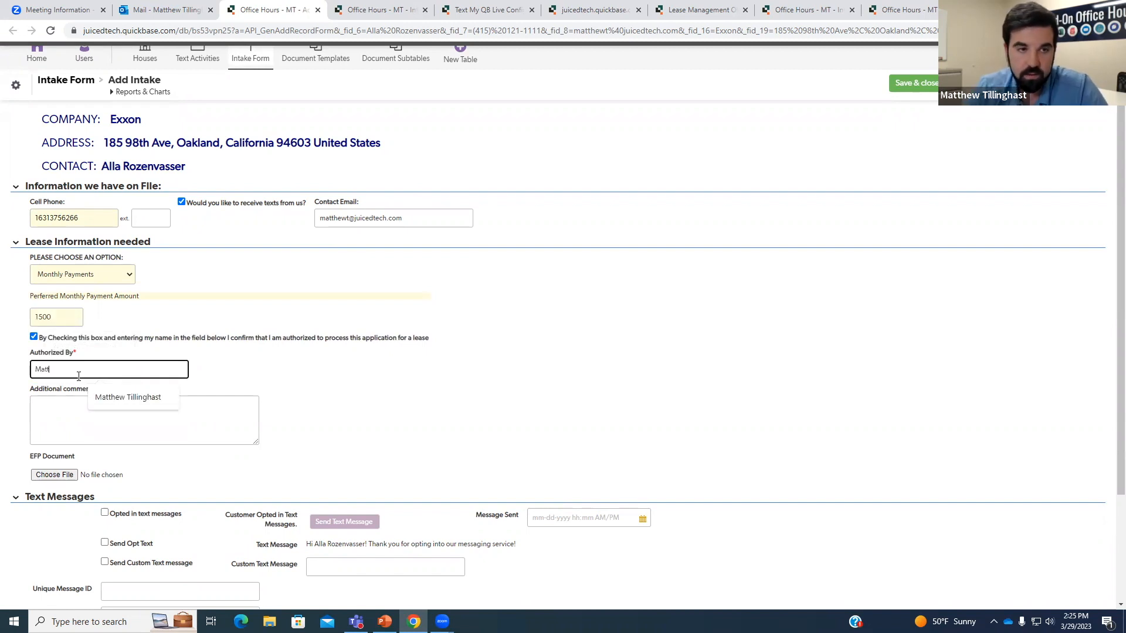
key("Tab")
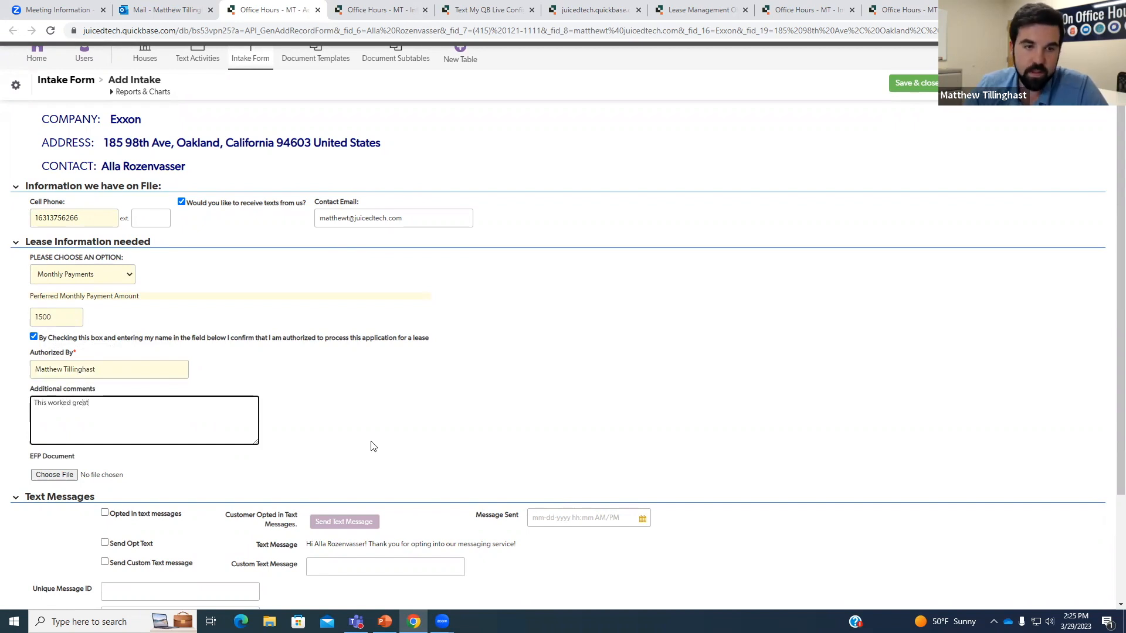
left_click(913, 83)
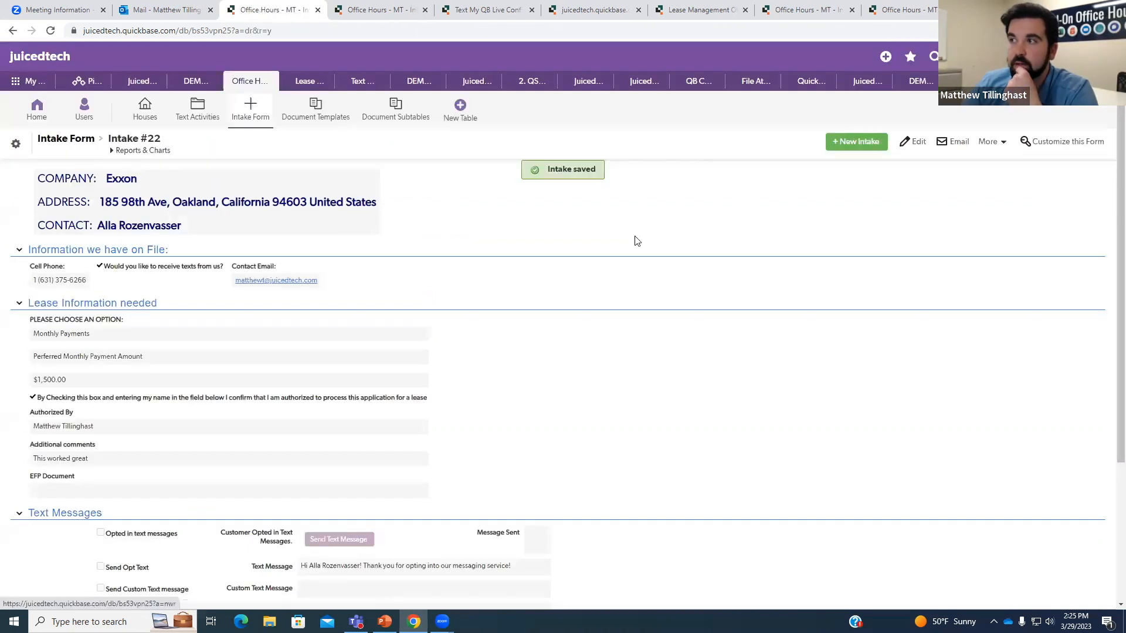
Collapse Text Messages and reload Intake #22 until Lease_Application_22.pdf and the sent opt-in appear.
scroll(540, 282, "down", 3)
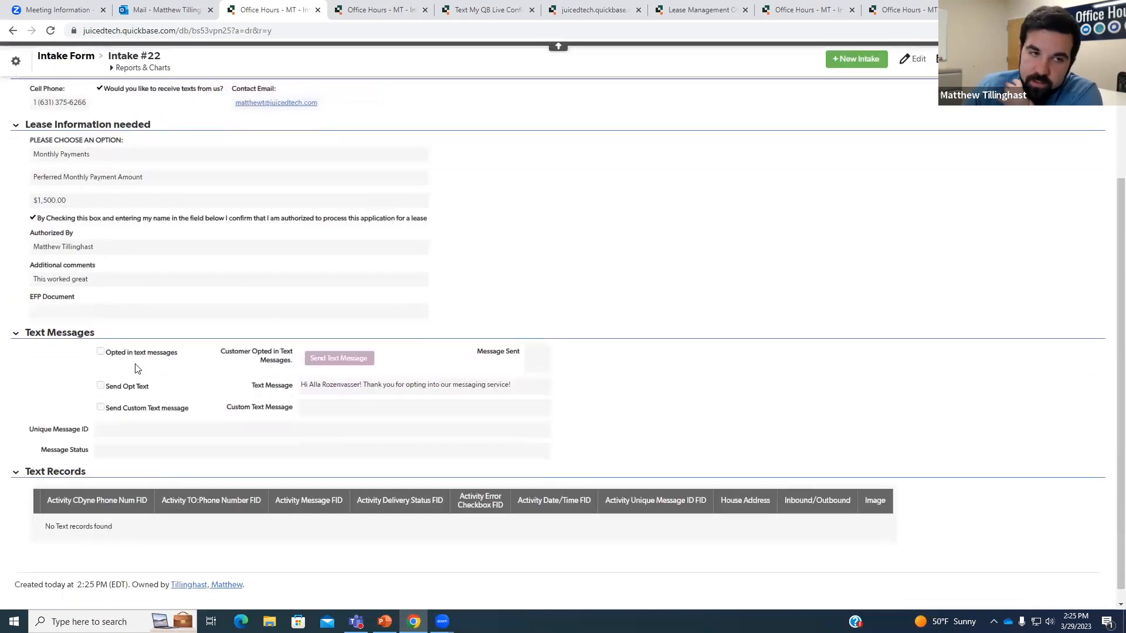
left_click(85, 333)
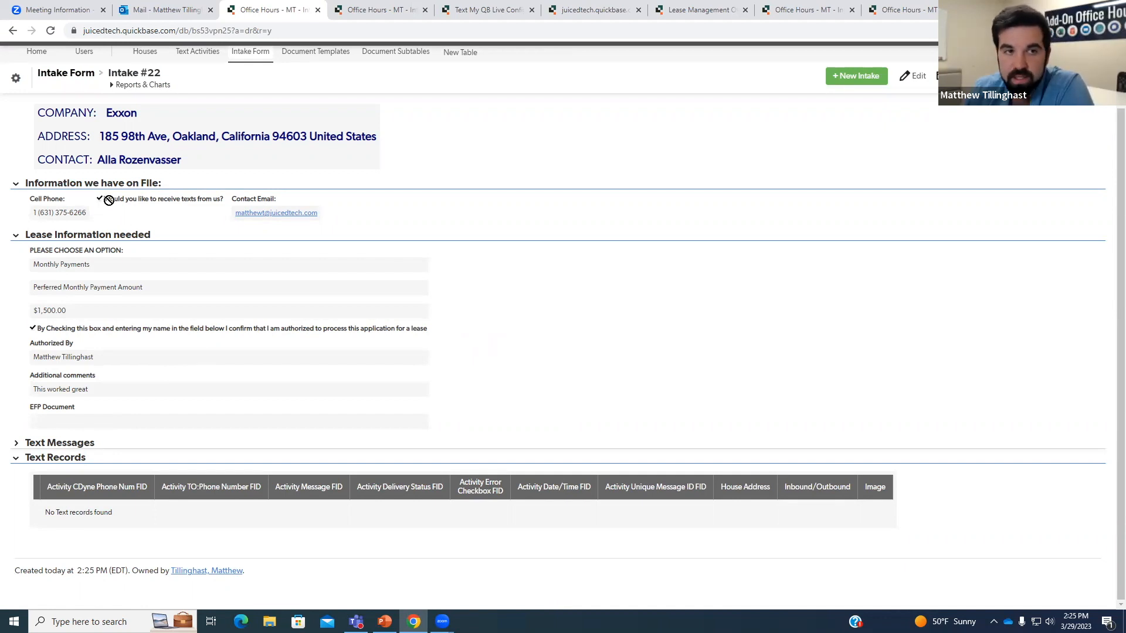
left_click(52, 30)
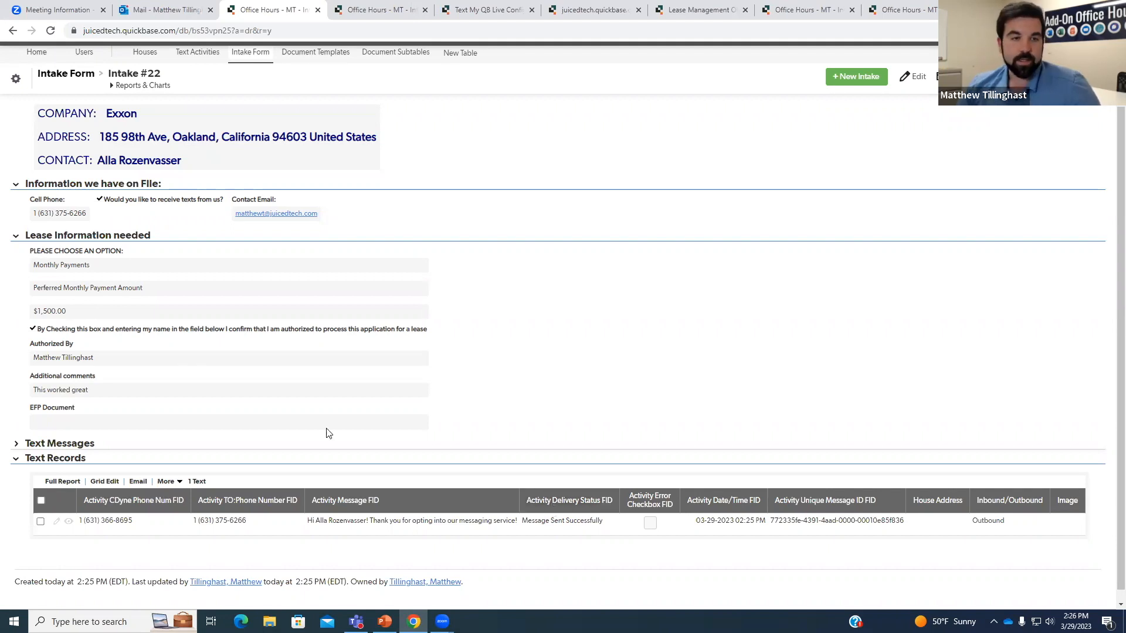
left_click(51, 32)
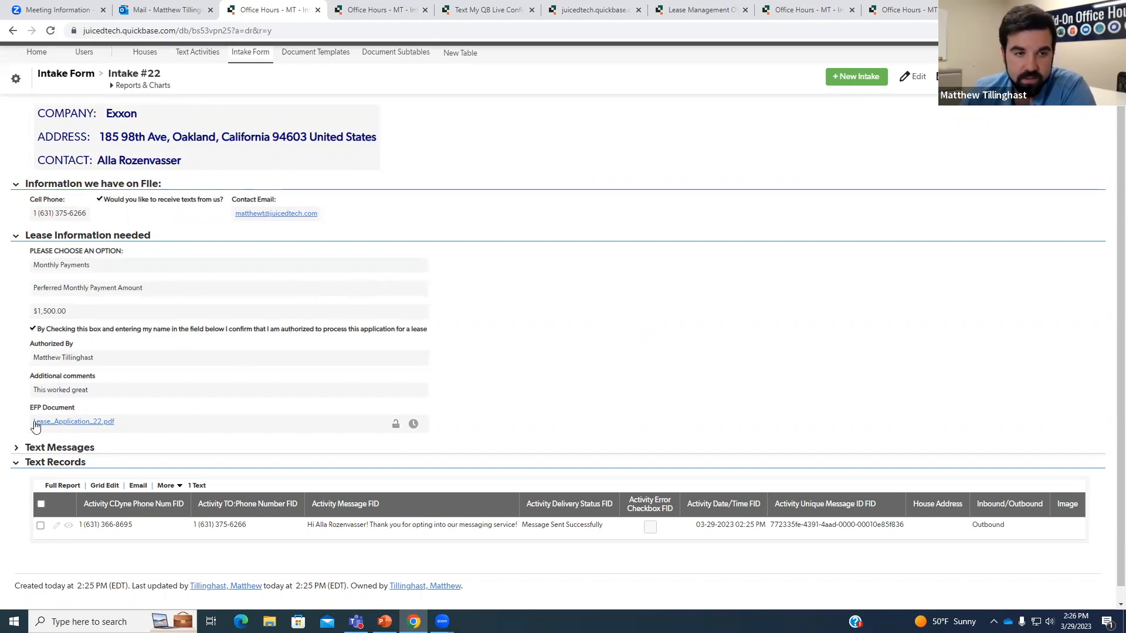
Download and open Lease_Application_22.pdf to check its $1,500.00 Monthly Payments option.
left_click(89, 425)
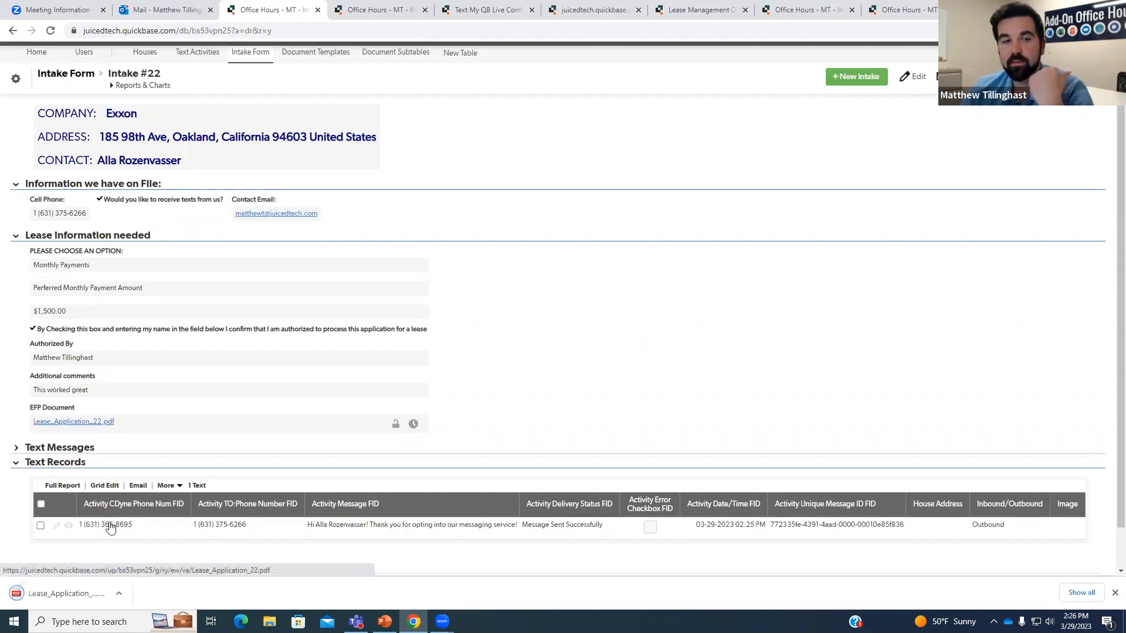
left_click(75, 585)
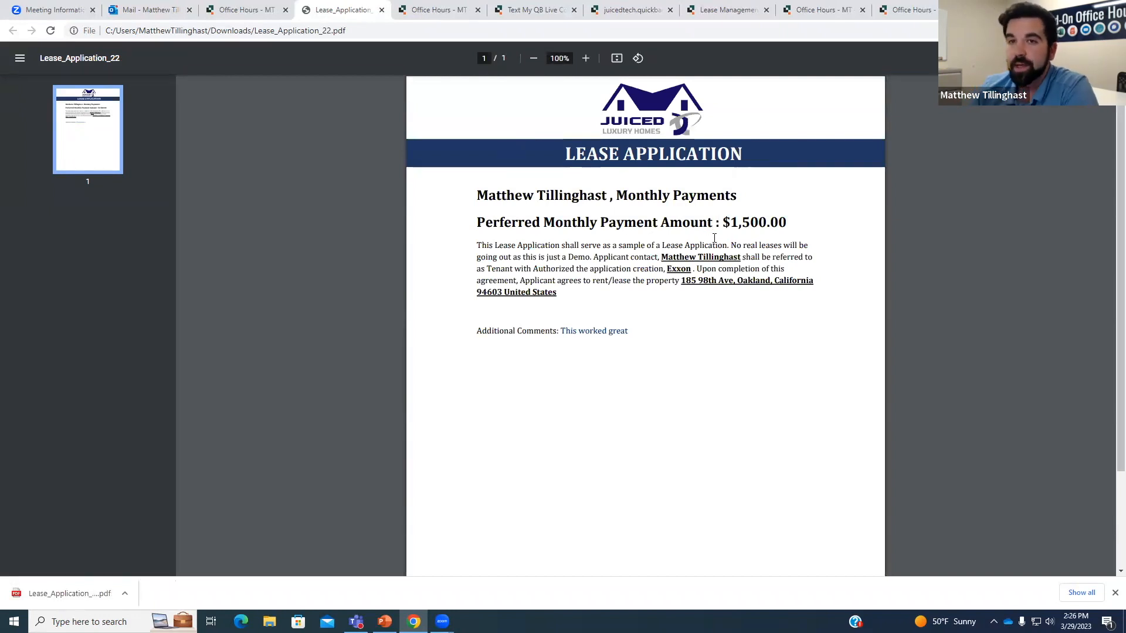
left_click_drag(512, 222, 655, 222)
Read the 2:26 PM Lease Application email in Outlook, then return to Intake #22's lease details.
left_click(161, 18)
left_click(261, 235)
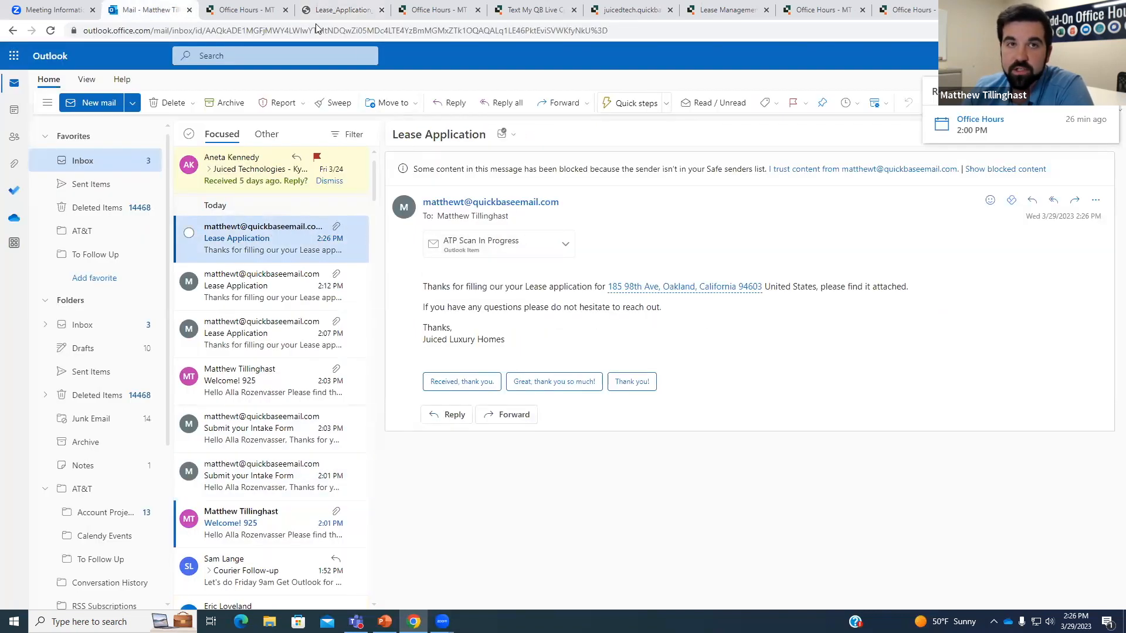
left_click(247, 10)
left_click_drag(484, 249, 382, 236)
left_click(288, 220)
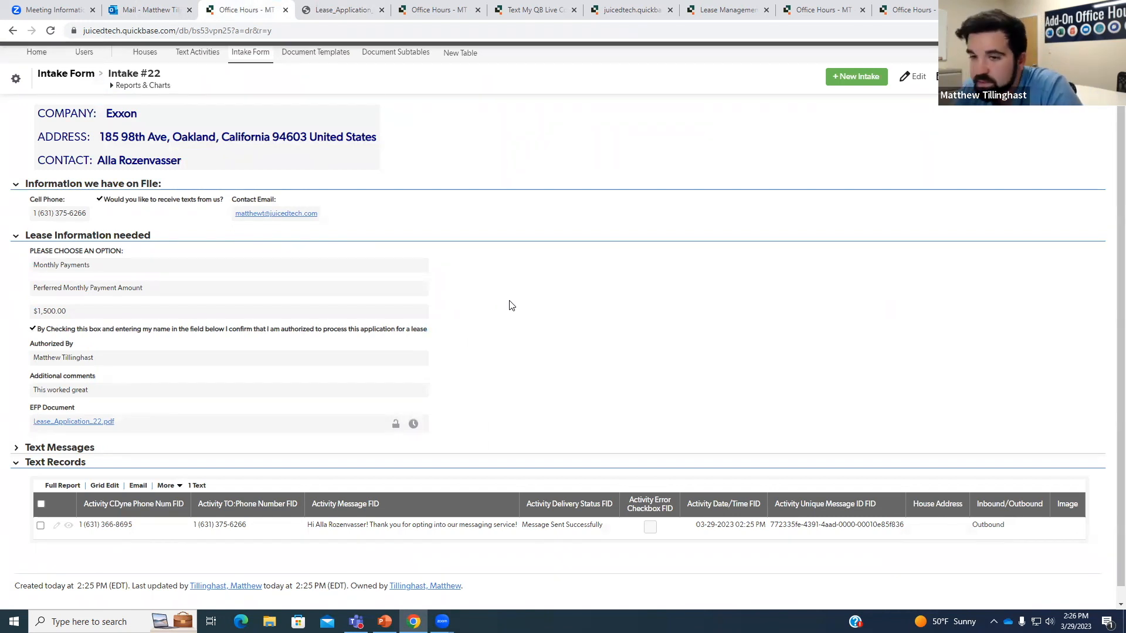
Reload Intake #22 to pick up the inbound reply, then open the Text Activities report of 28 texts.
left_click(50, 31)
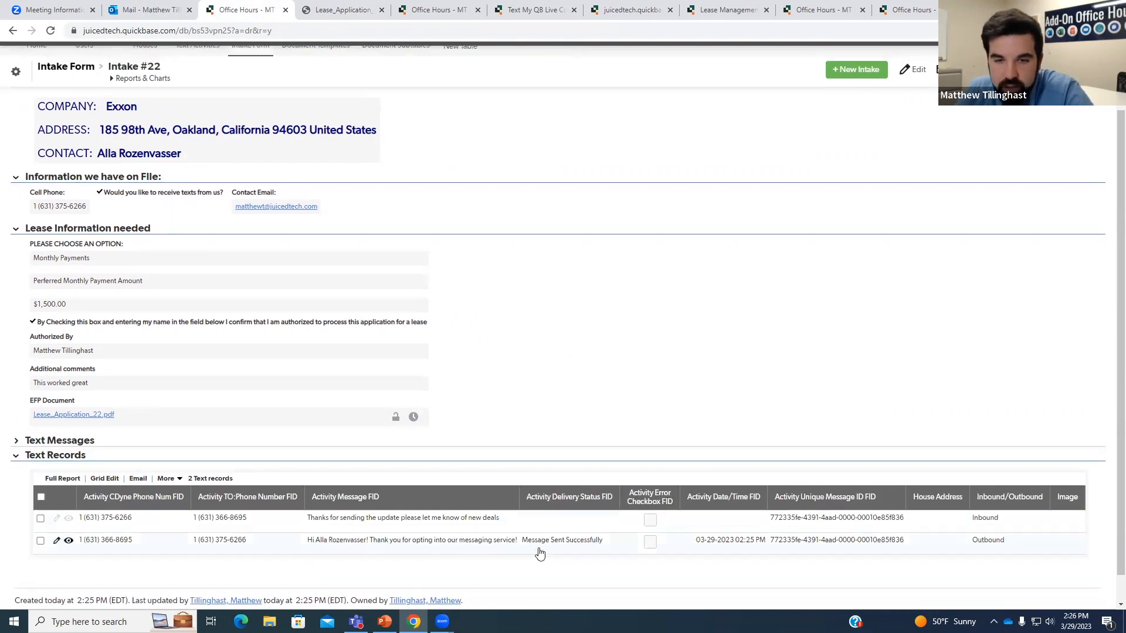
left_click_drag(603, 543, 519, 542)
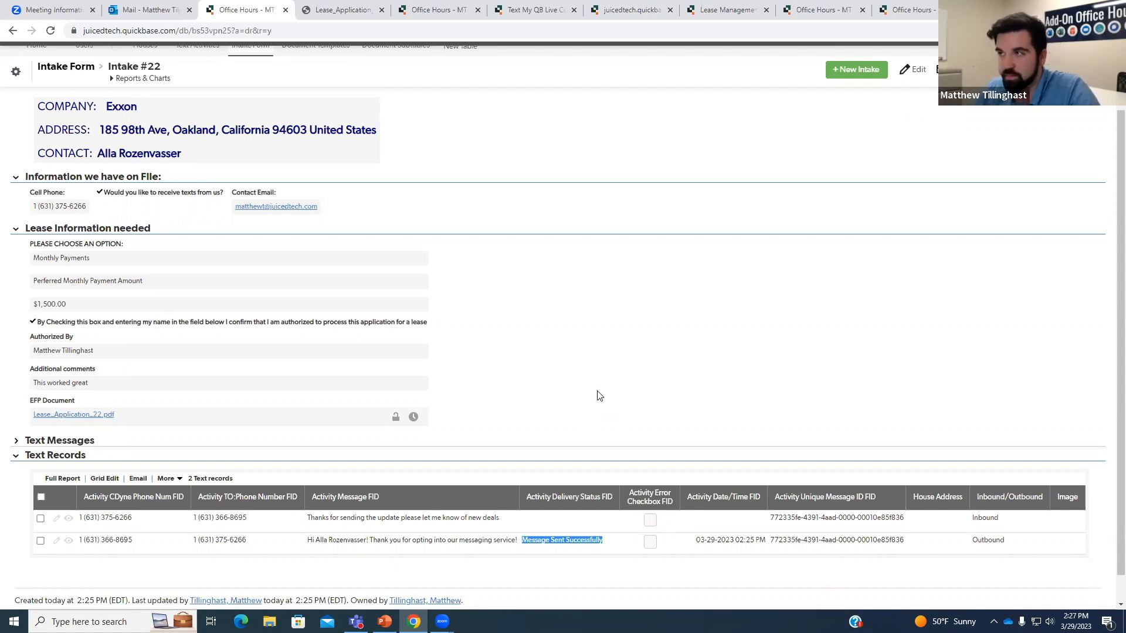
left_click(599, 396)
key("F5")
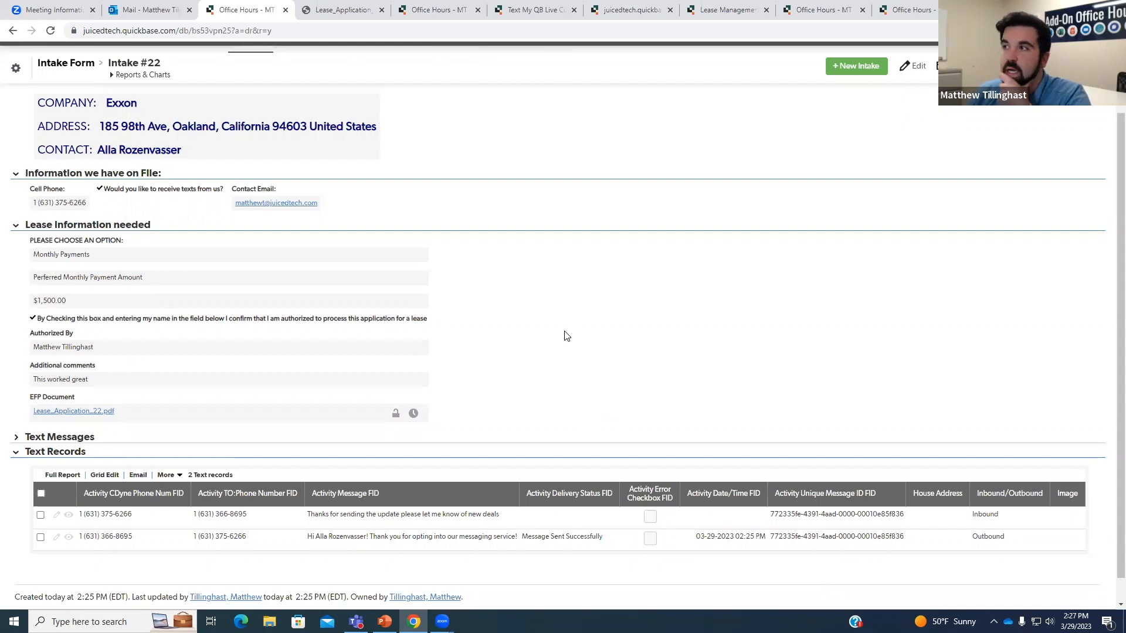
scroll(566, 336, "up", 1)
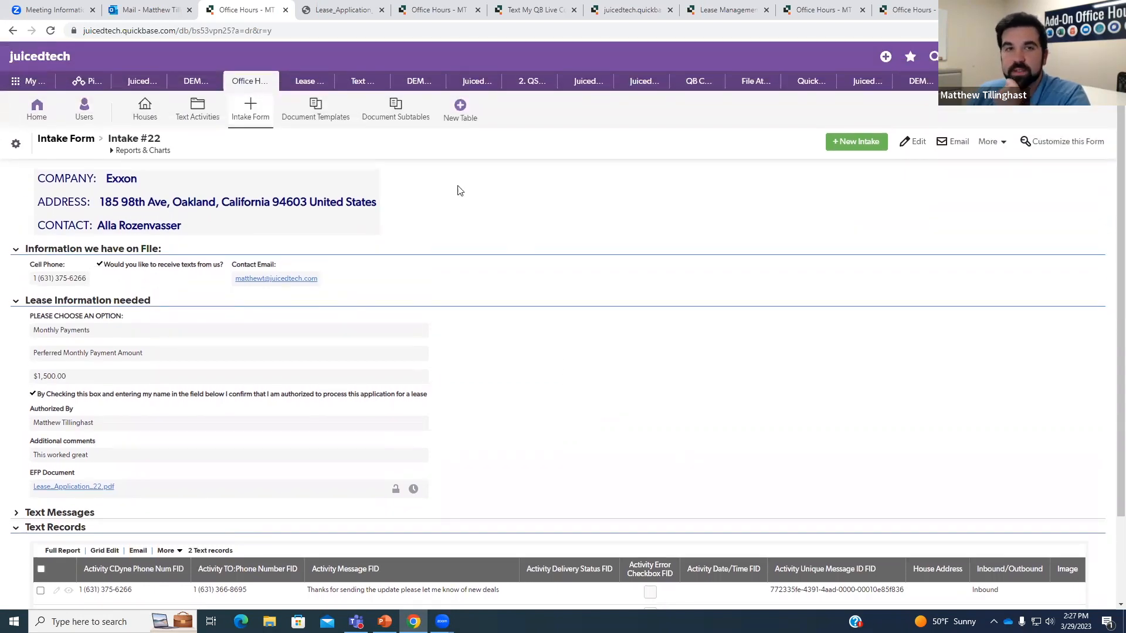
left_click(205, 119)
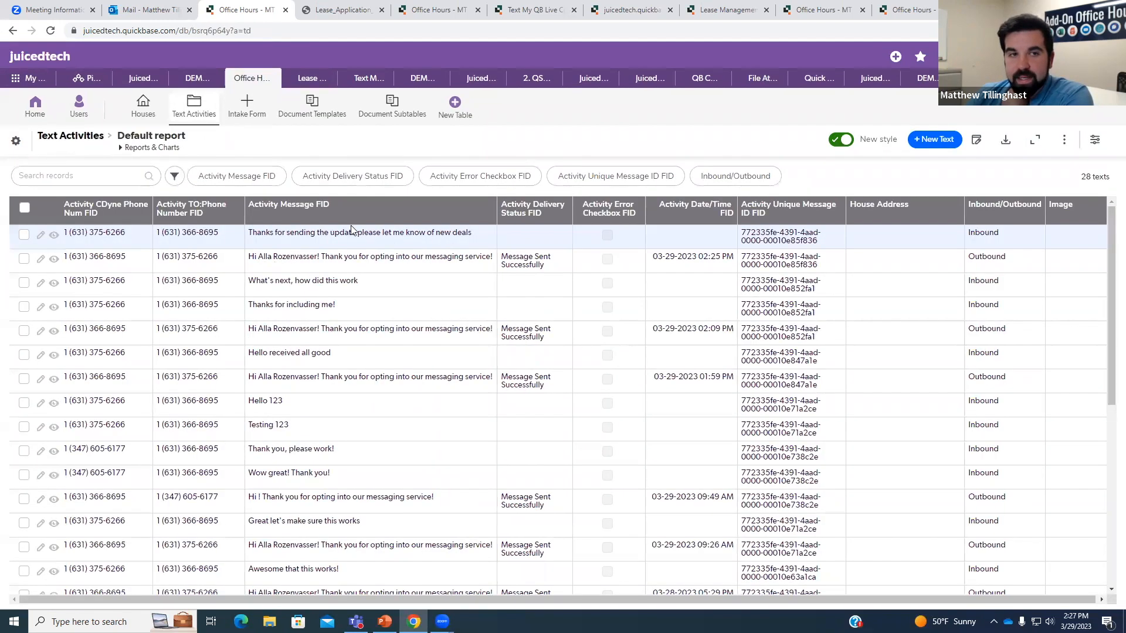
Open inbound Text #52 for Intake 22, then view Configuration #445's activity log field mapping.
left_click(55, 240)
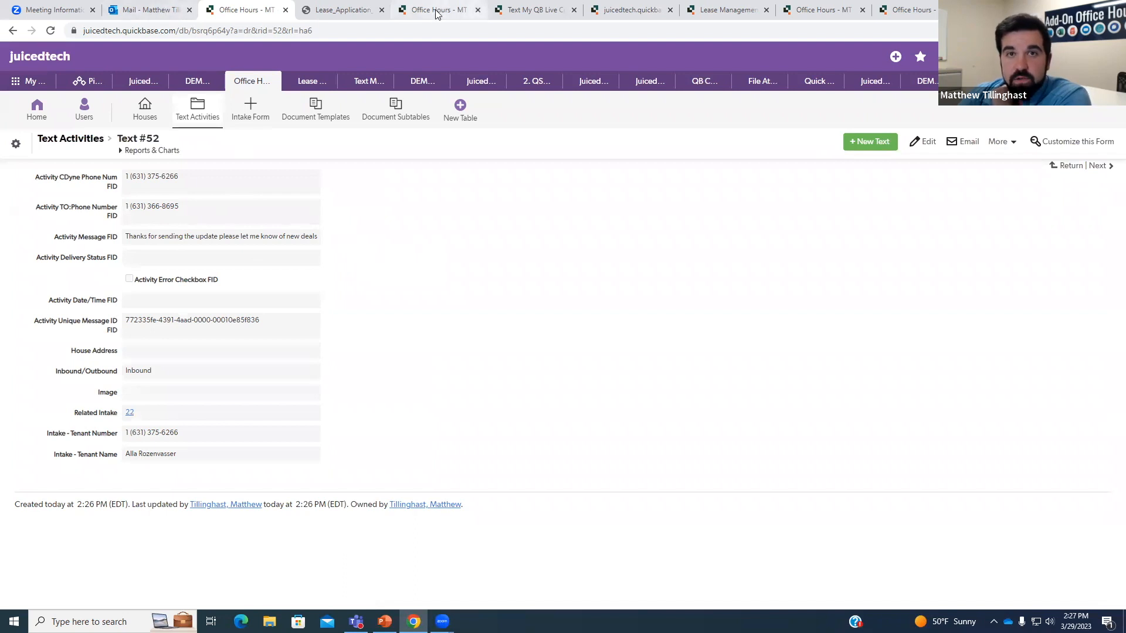
left_click(527, 10)
left_click(429, 209)
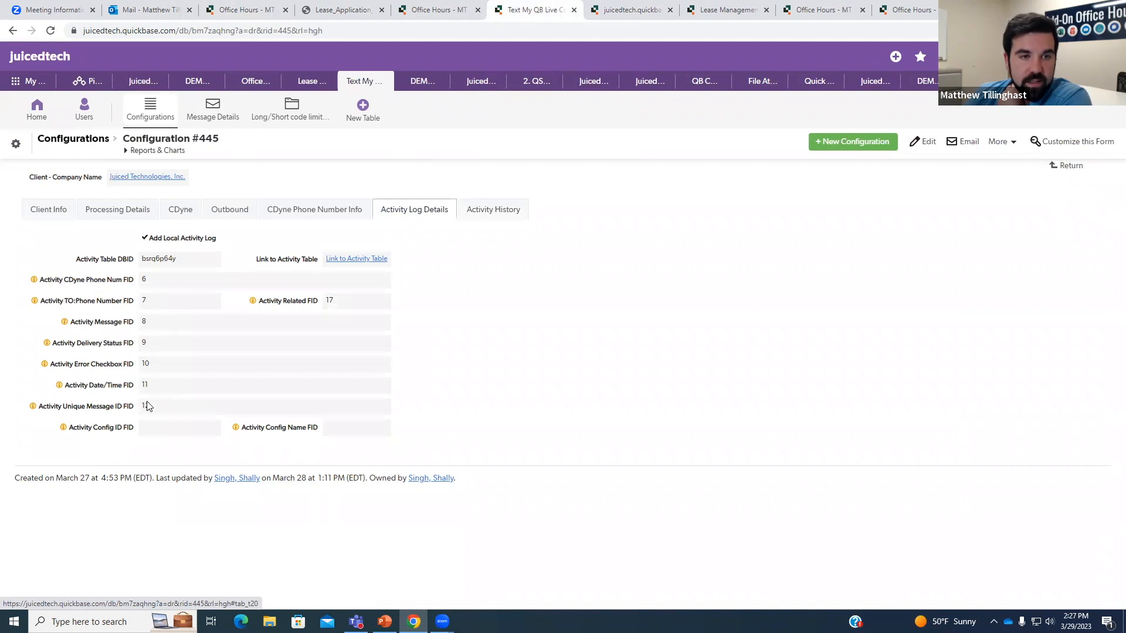
left_click_drag(39, 284, 133, 284)
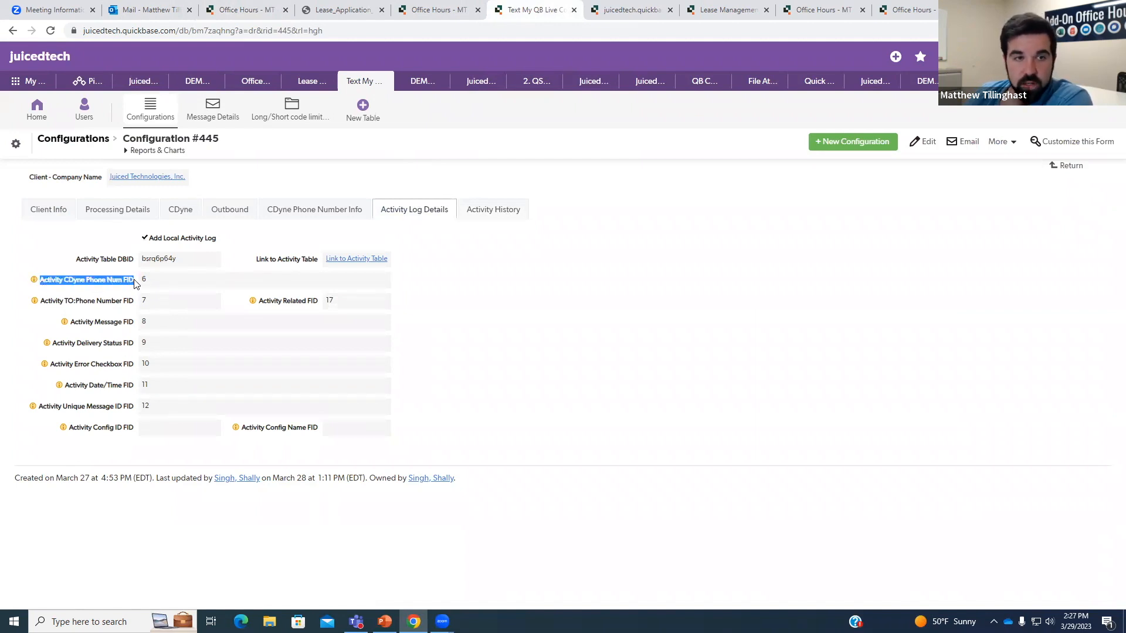
left_click(120, 302)
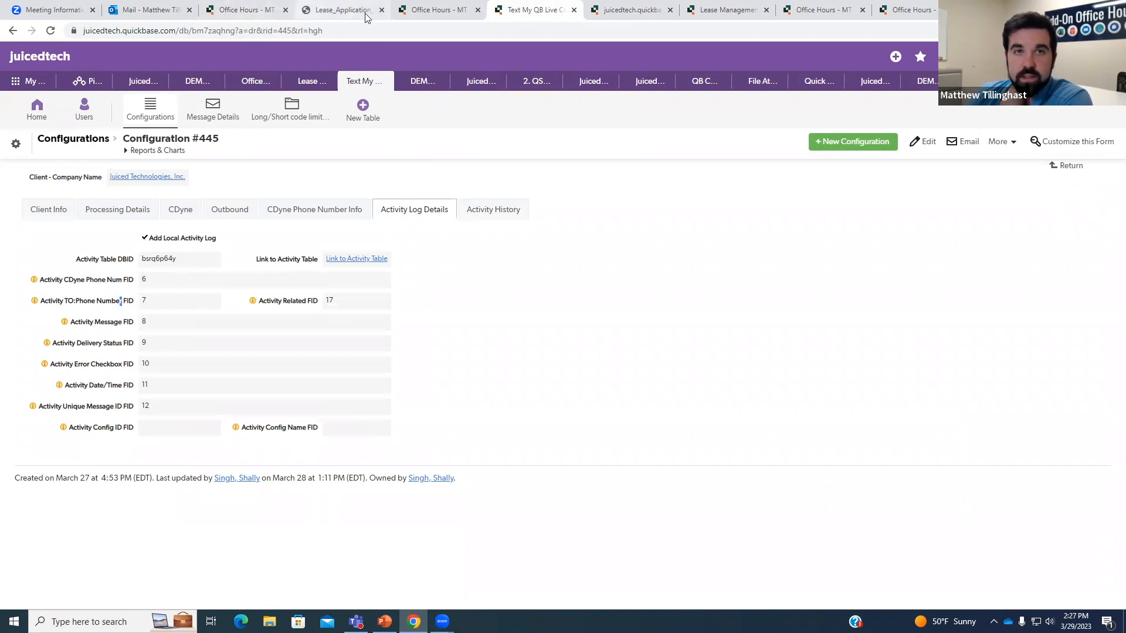
left_click(416, 11)
left_click(246, 9)
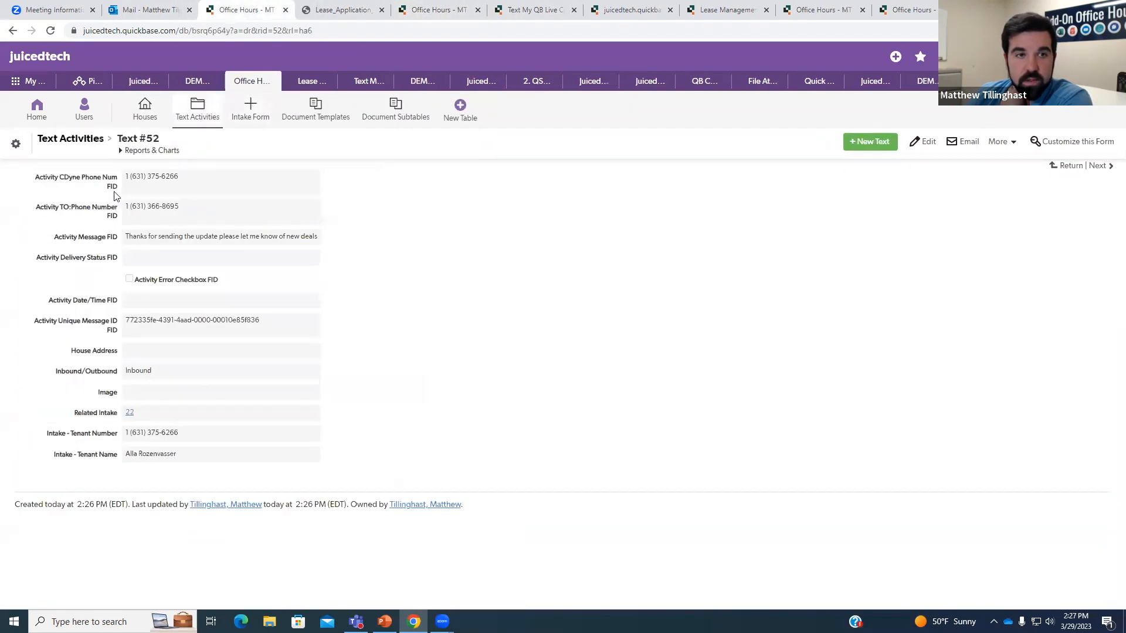
right_click(87, 183)
left_click(284, 192)
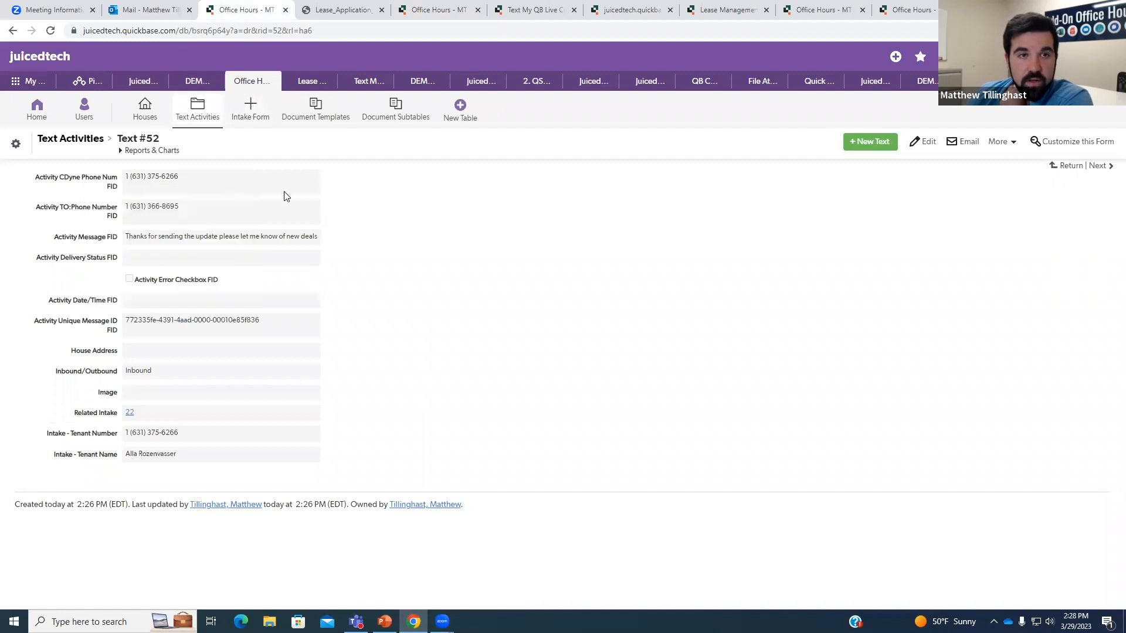
left_click_drag(186, 183, 124, 183)
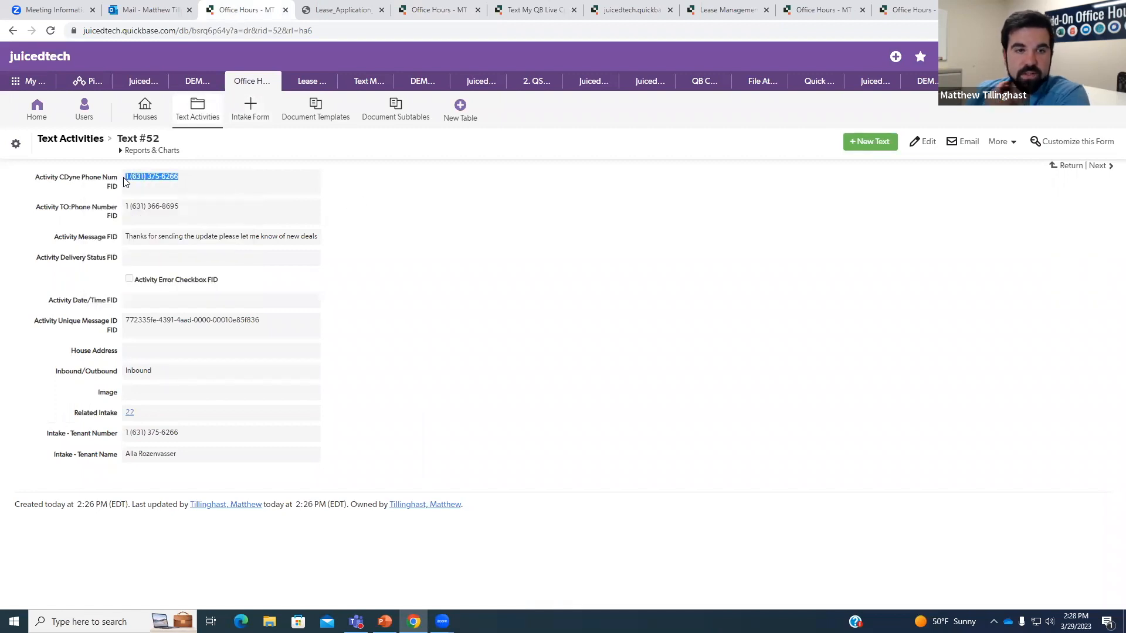
left_click(444, 245)
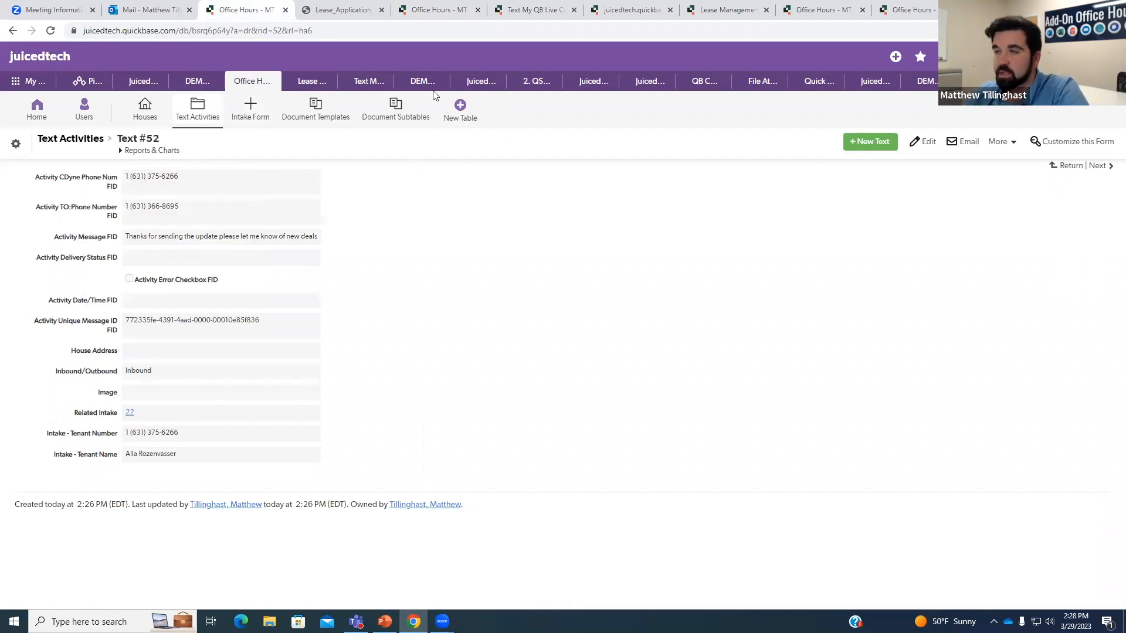
left_click(421, 12)
left_click_drag(531, 14, 340, 11)
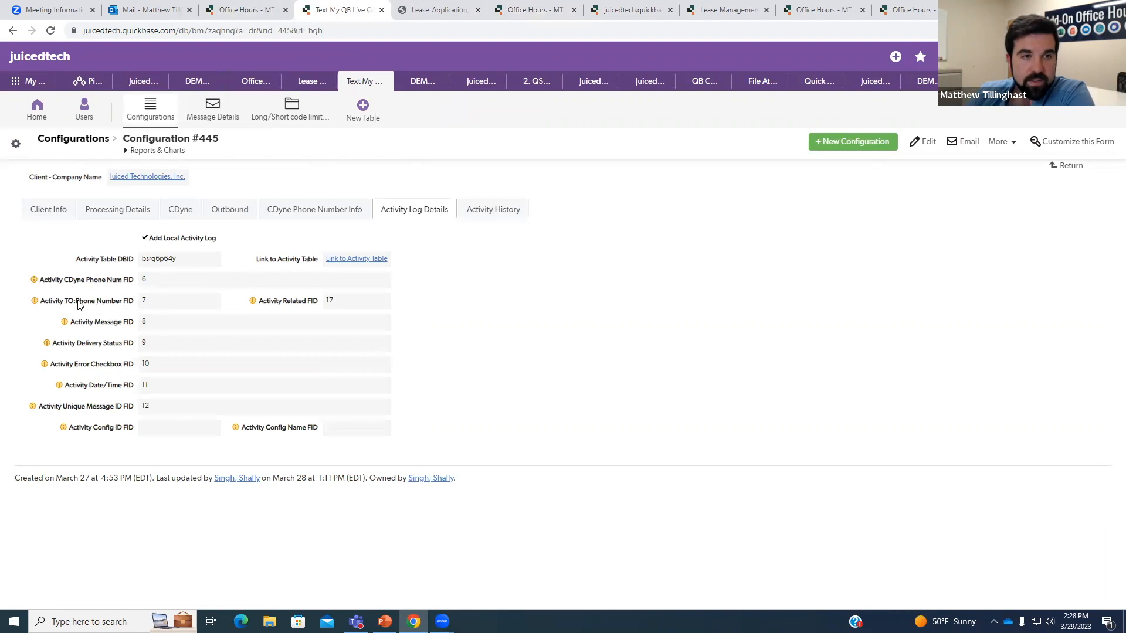
left_click_drag(58, 302, 83, 302)
left_click(103, 303)
left_click(250, 9)
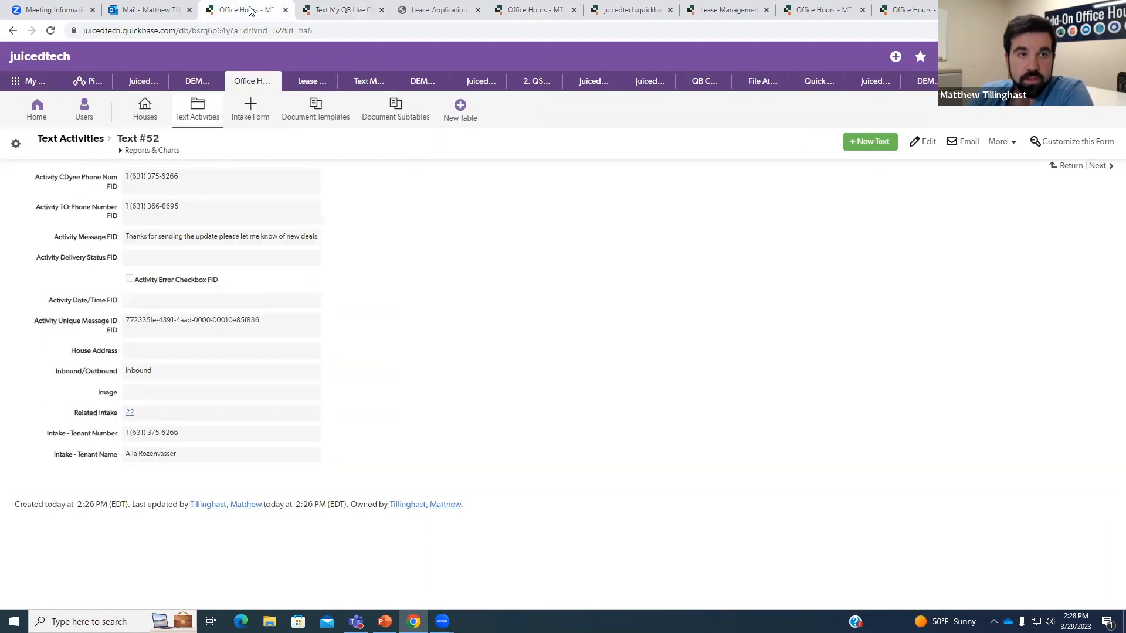
left_click_drag(180, 206, 125, 209)
left_click(196, 230)
left_click_drag(157, 376, 128, 375)
left_click(206, 350)
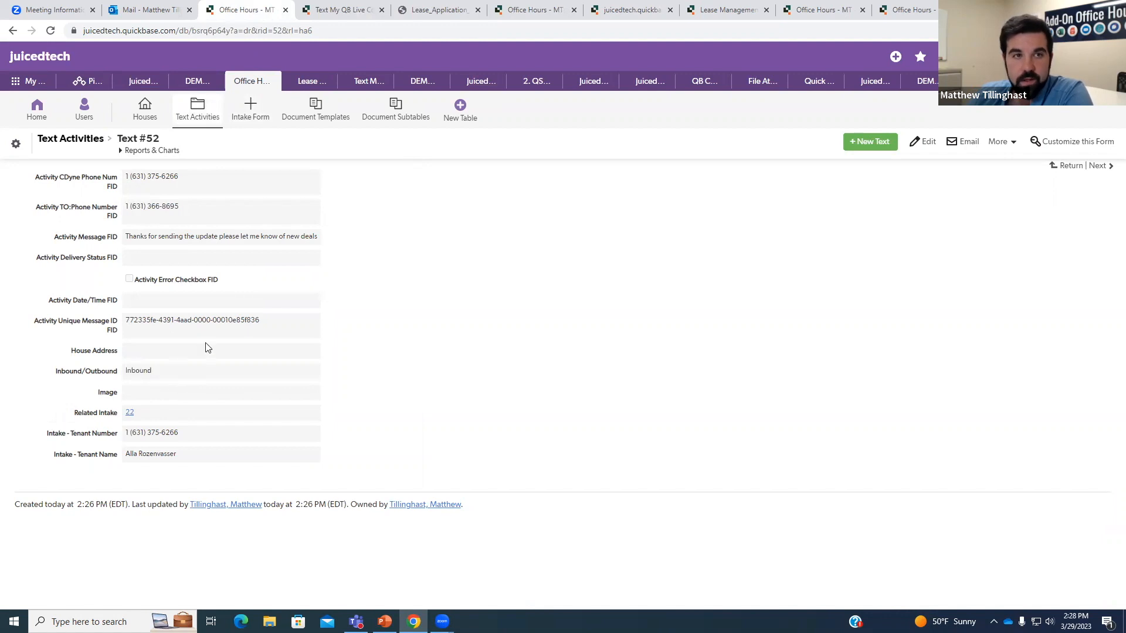
right_click(101, 237)
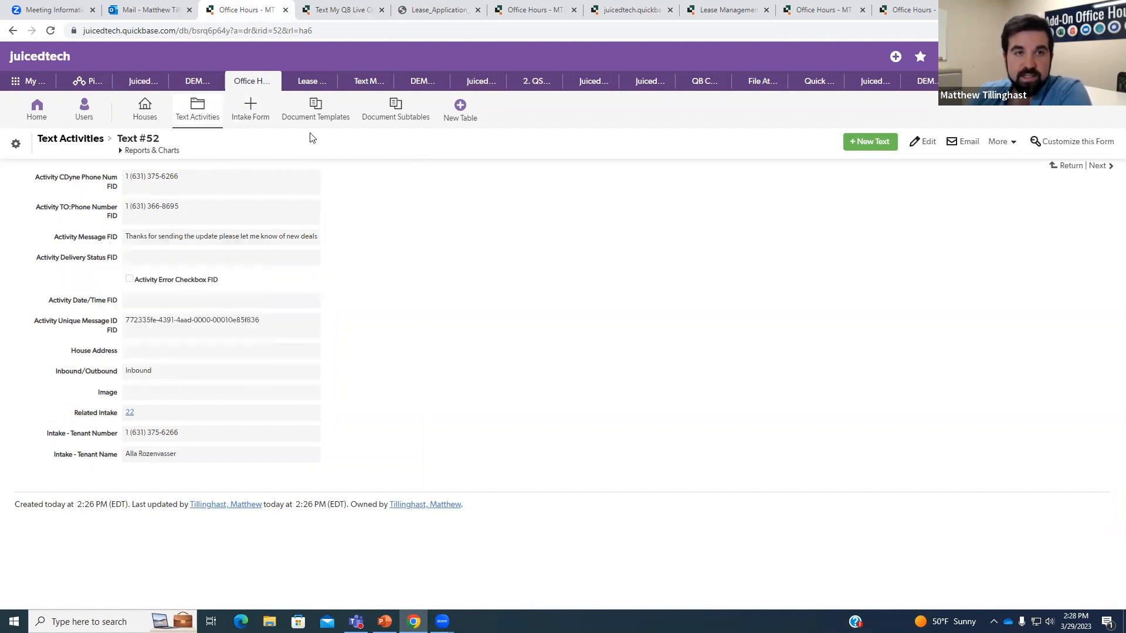
left_click(345, 10)
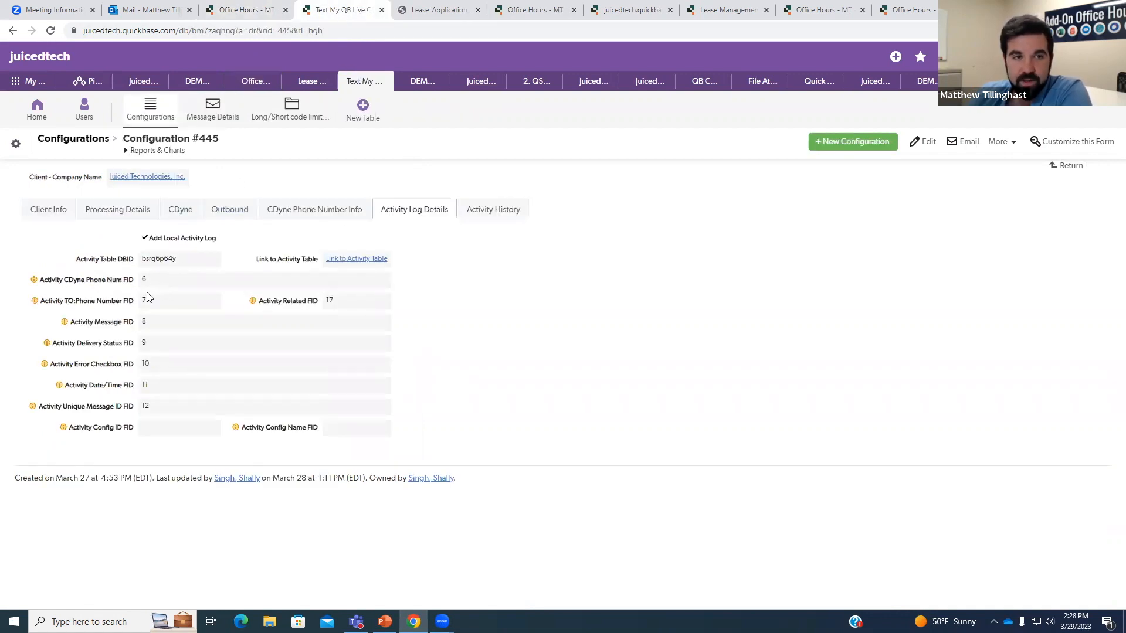
left_click(262, 10)
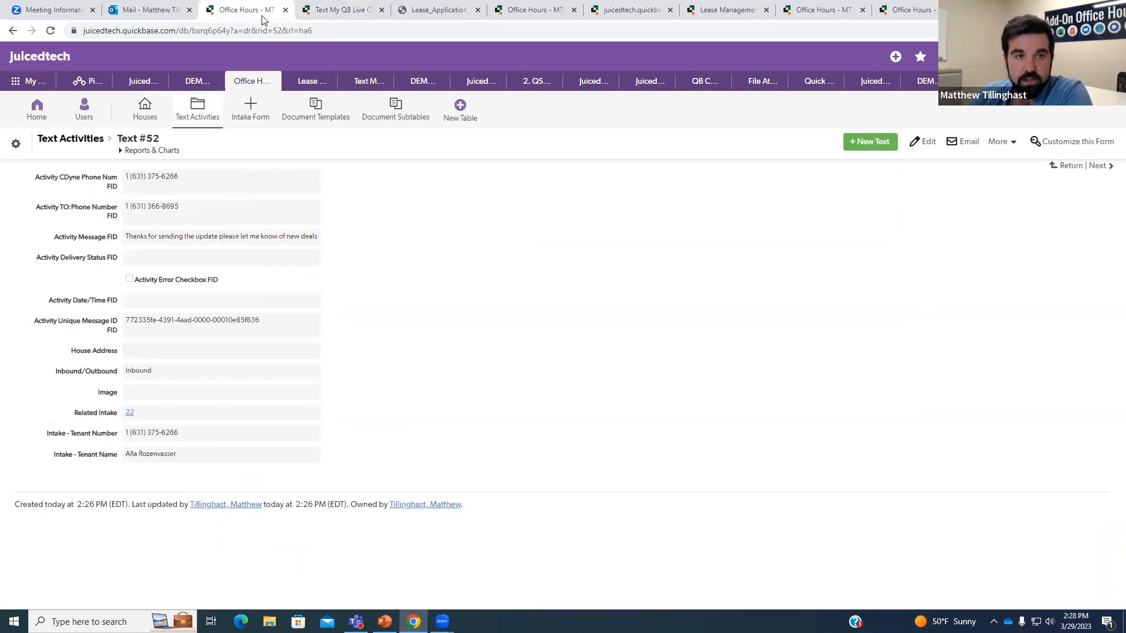
right_click(101, 239)
left_click(200, 230)
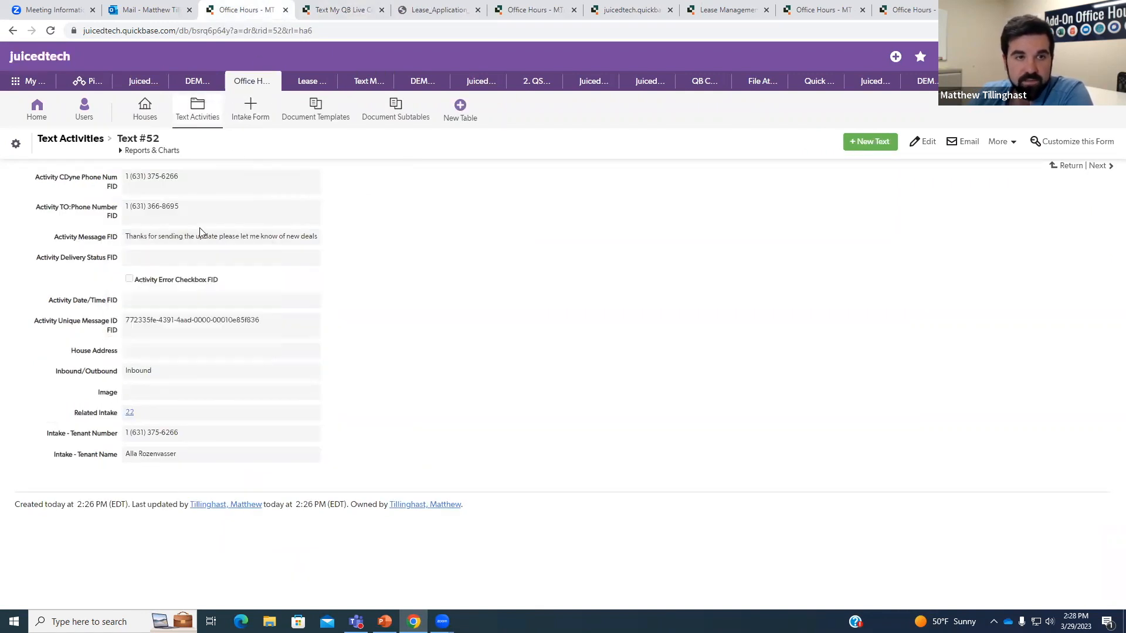
right_click(88, 240)
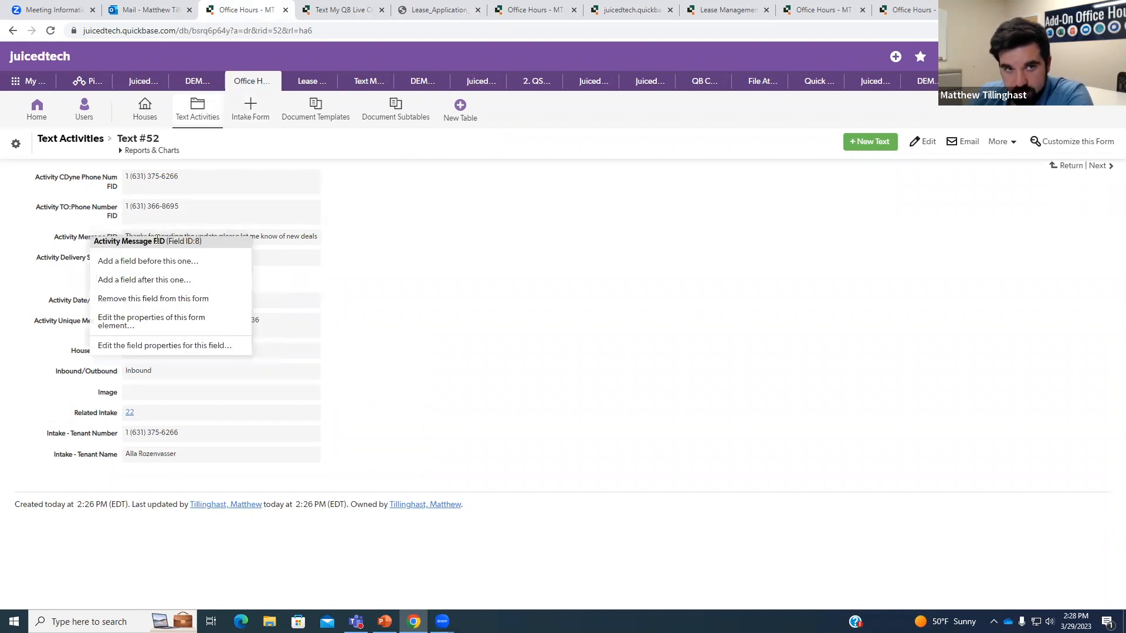
left_click_drag(199, 241, 175, 241)
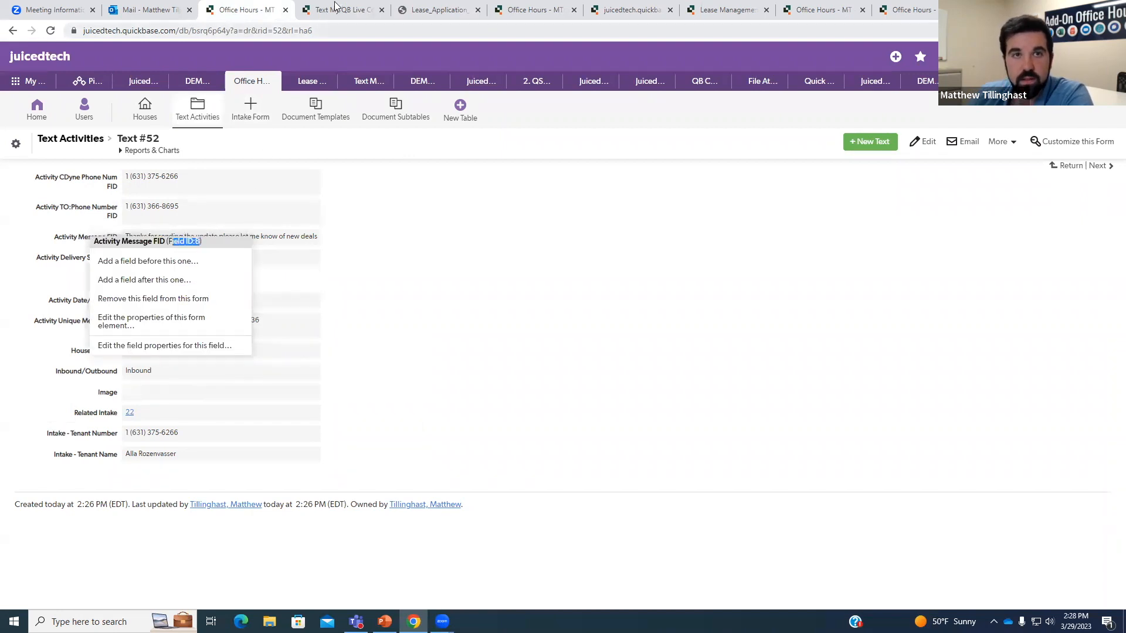
key("ctrl+Tab")
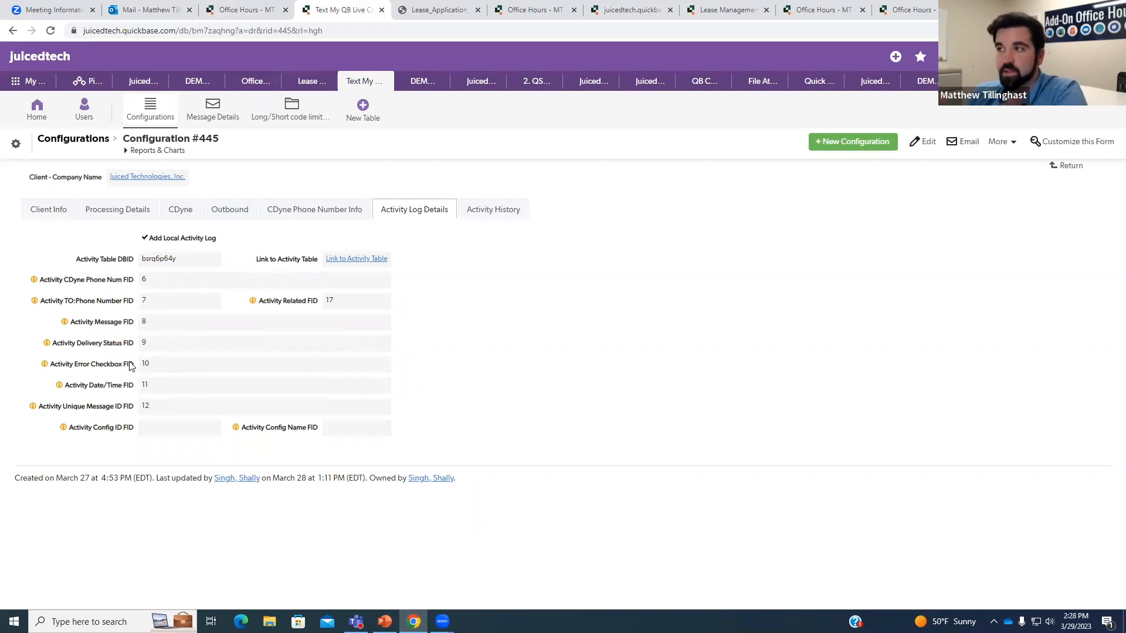
left_click(275, 6)
left_click(385, 237)
left_click(177, 283)
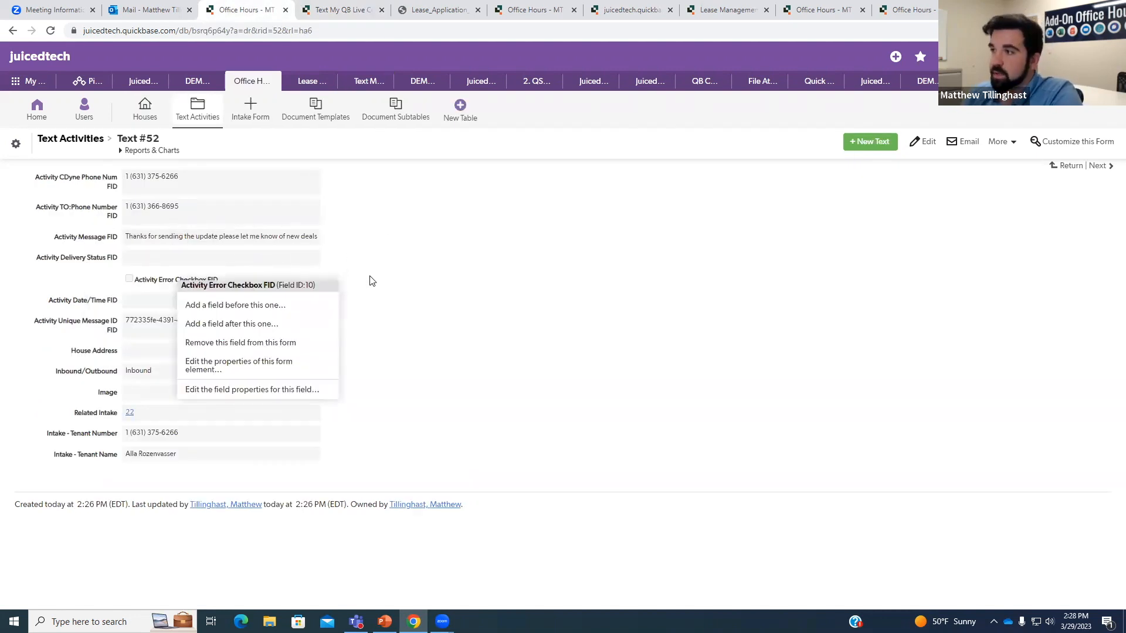
left_click(370, 281)
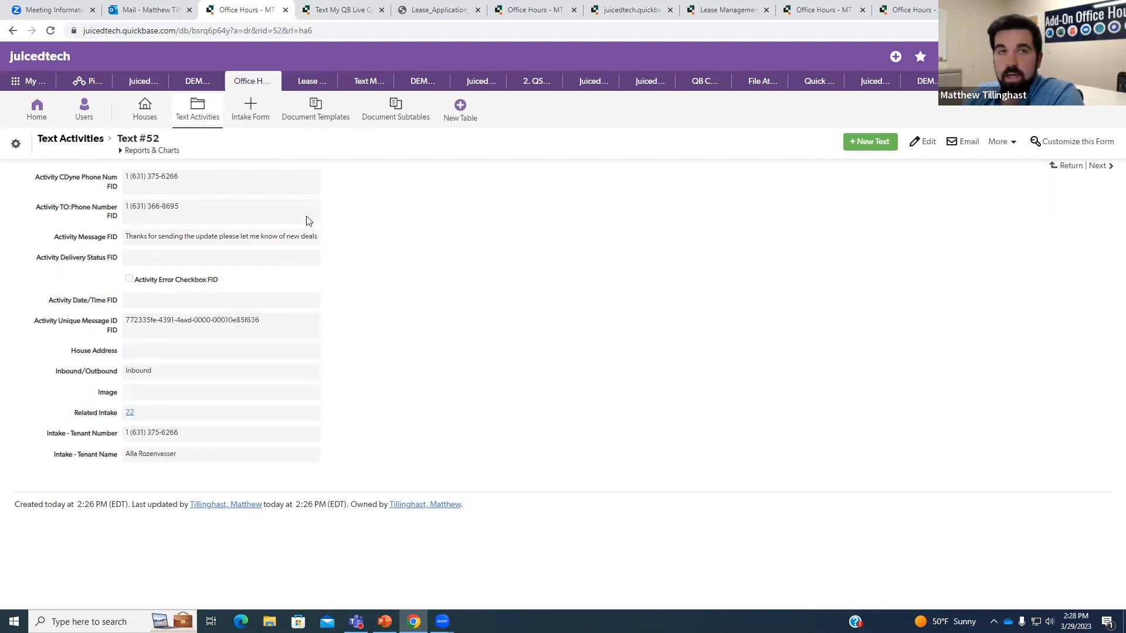
left_click(331, 10)
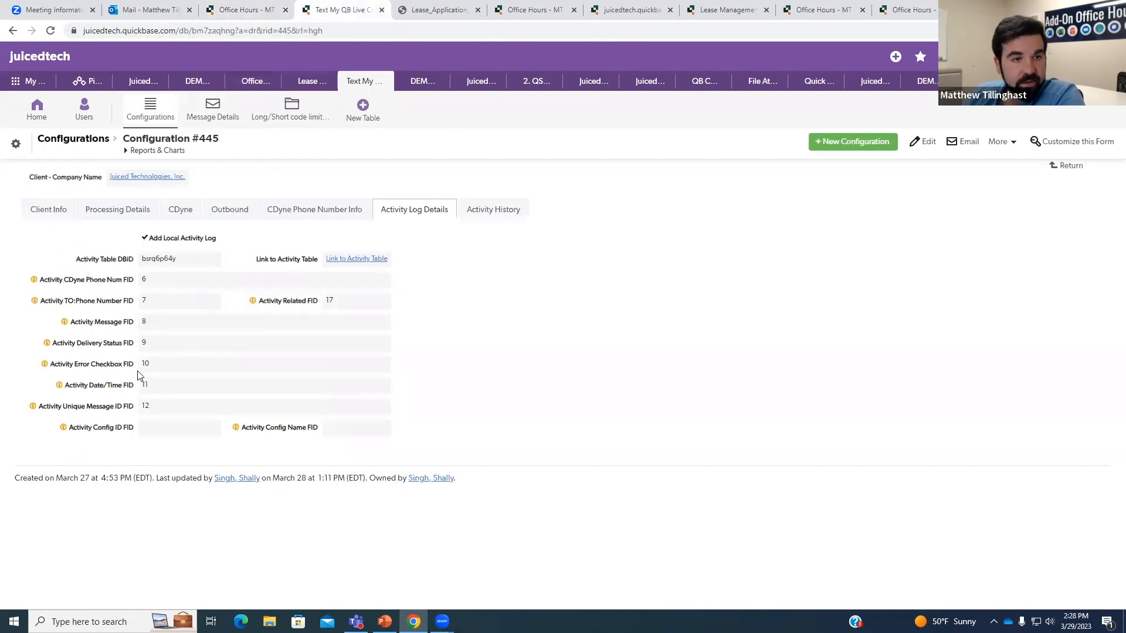
left_click(246, 10)
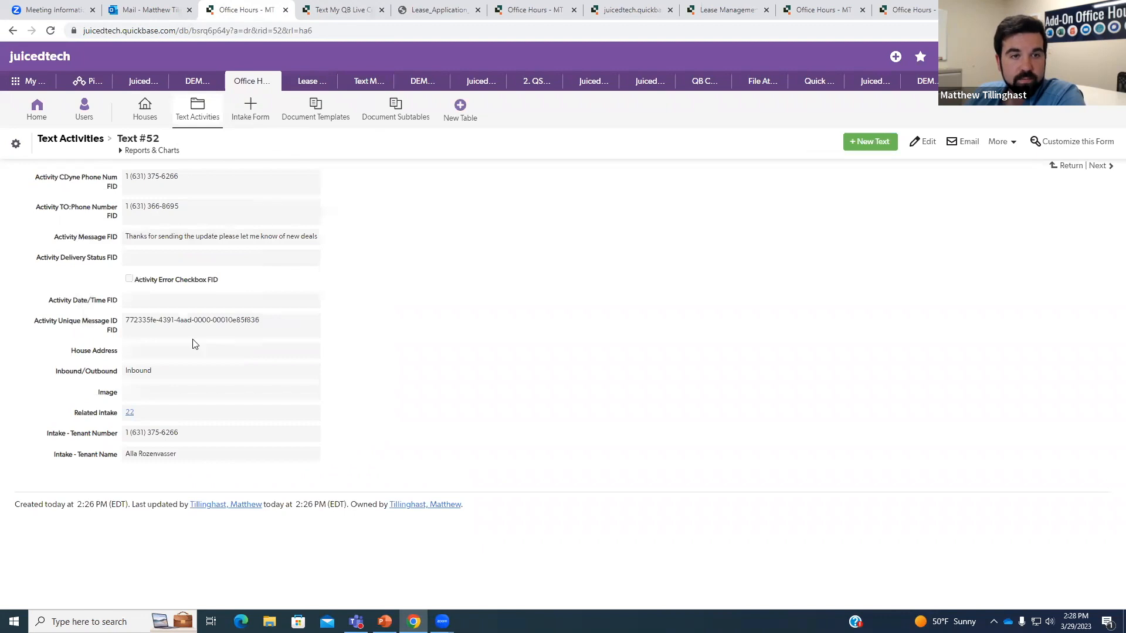
right_click(107, 301)
left_click(389, 299)
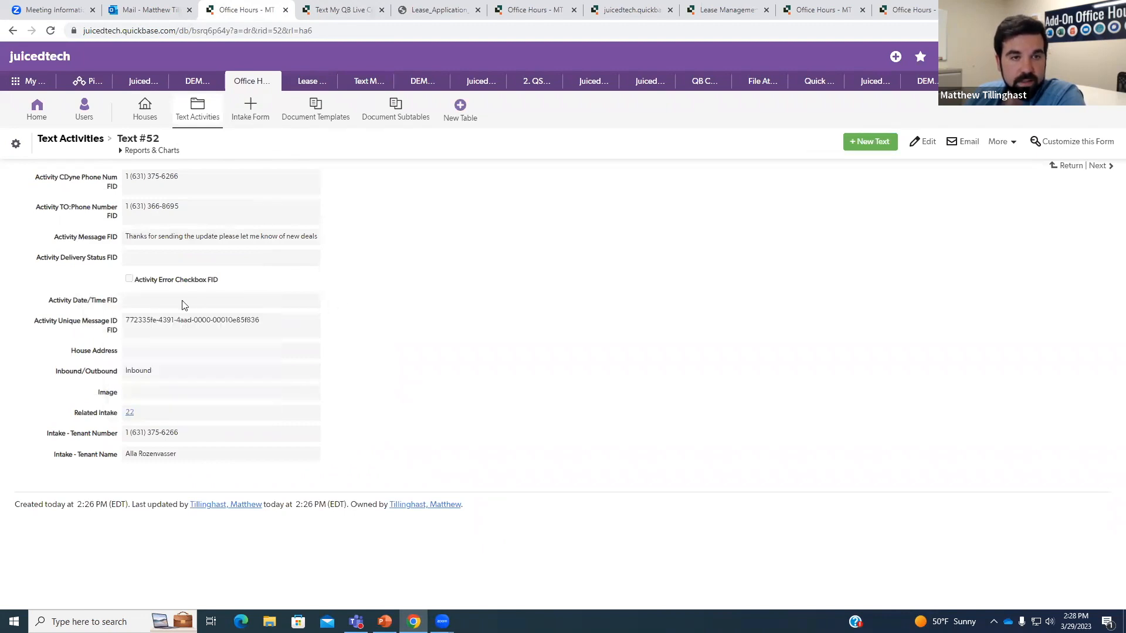
right_click(112, 297)
left_click(378, 296)
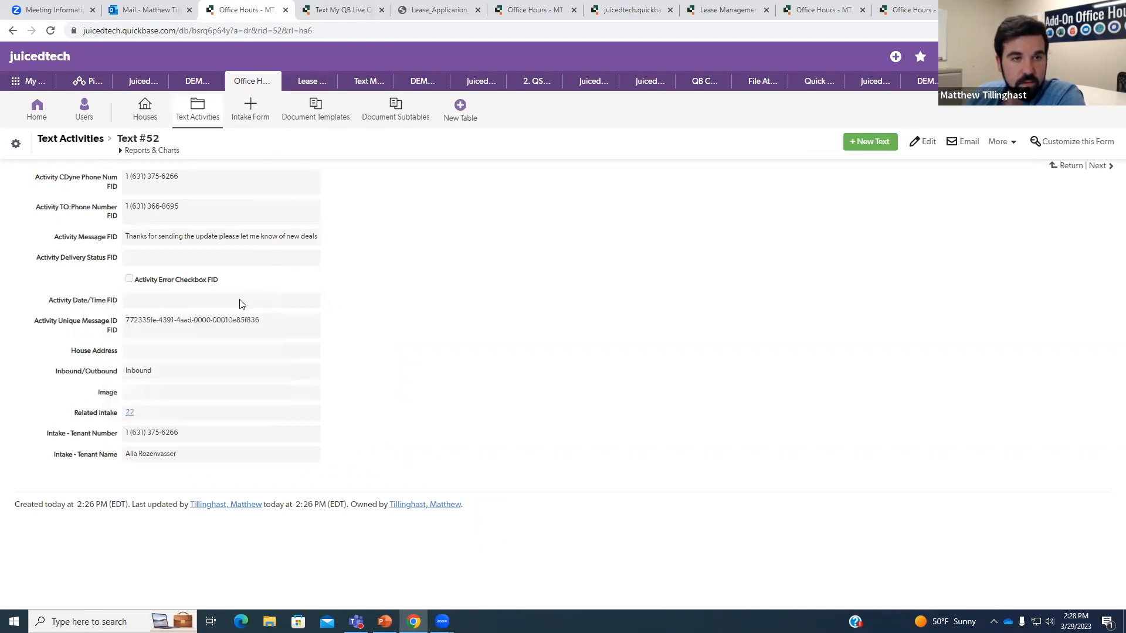
right_click(145, 324)
left_click(453, 294)
left_click(343, 10)
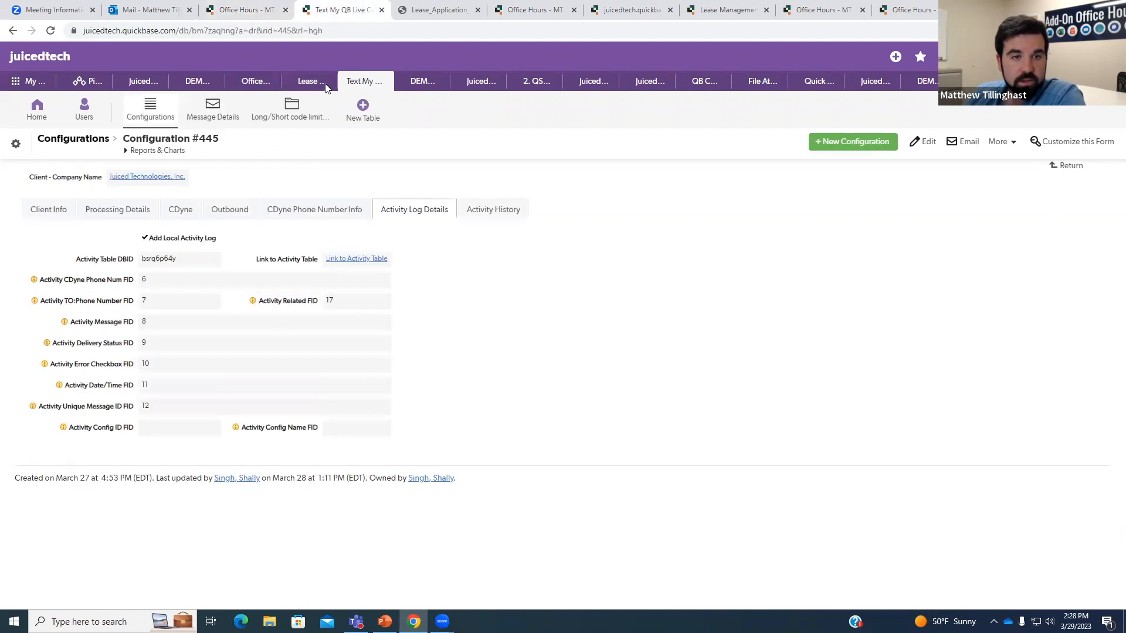
left_click(247, 8)
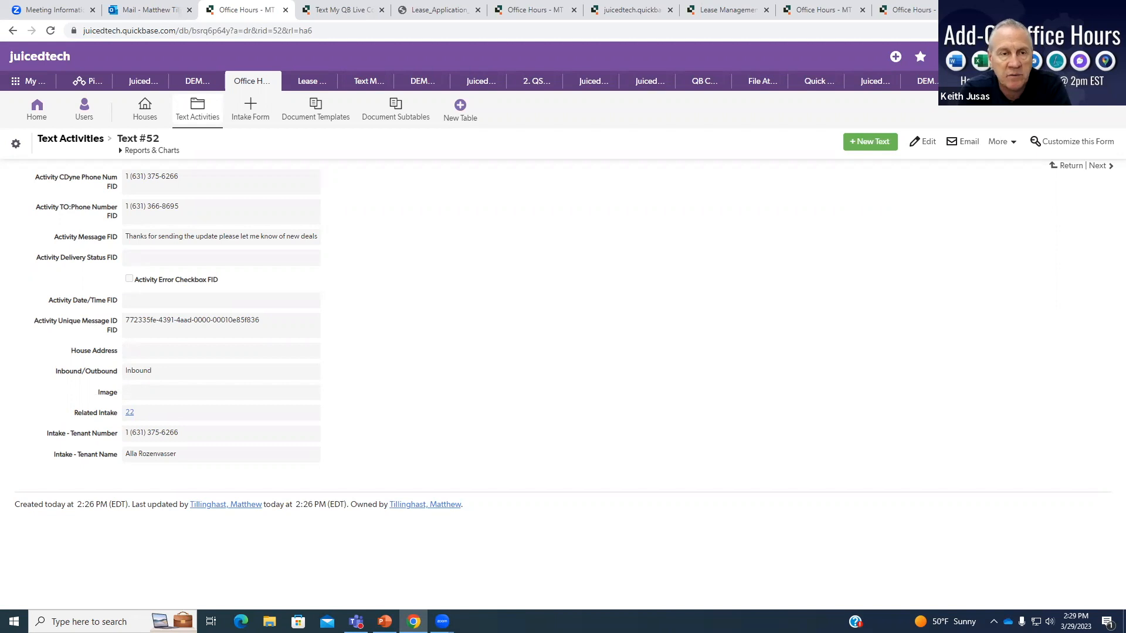
Go to the Intake Form table's default report.
left_click(254, 111)
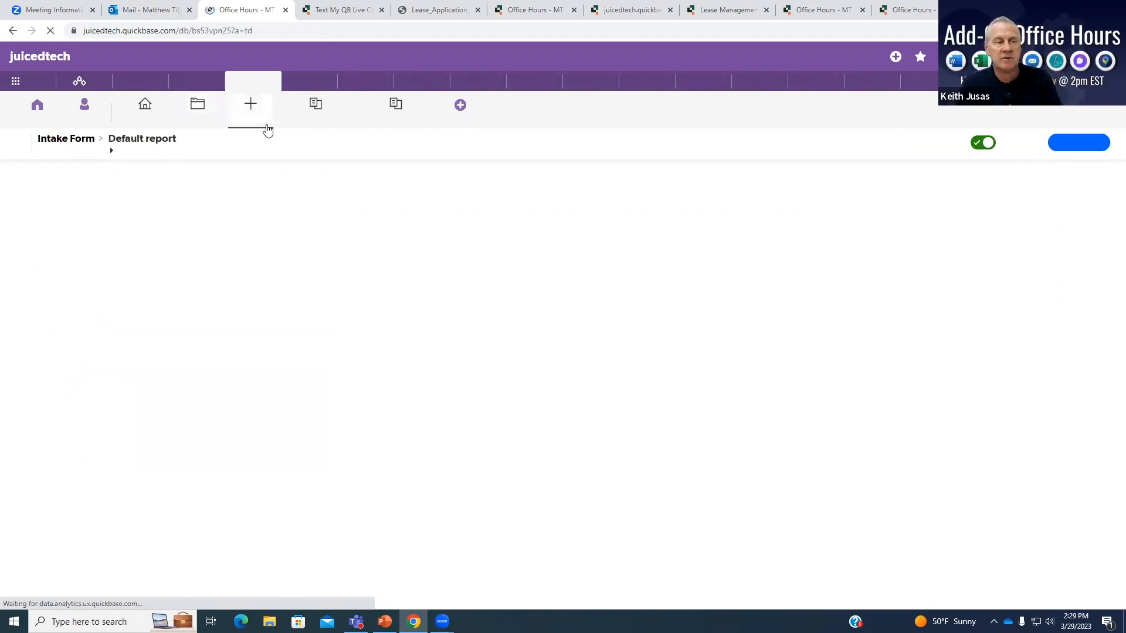
Open Intake #22 to its Text Records, listing the outbound opt-in text and the inbound reply.
left_click(49, 256)
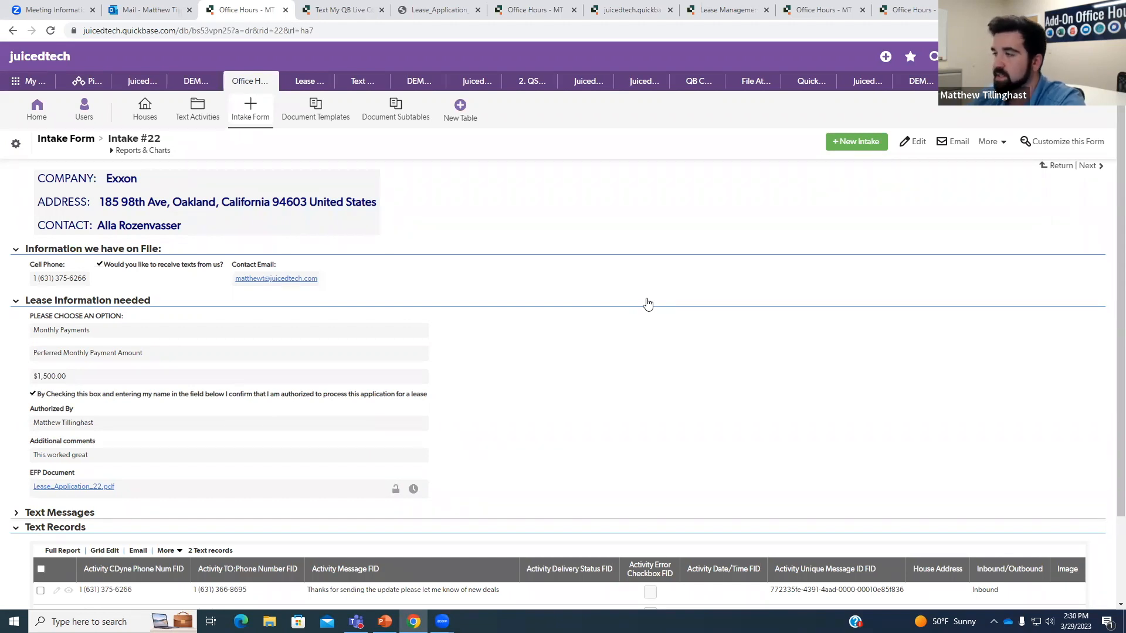
scroll(755, 380, "down", 2)
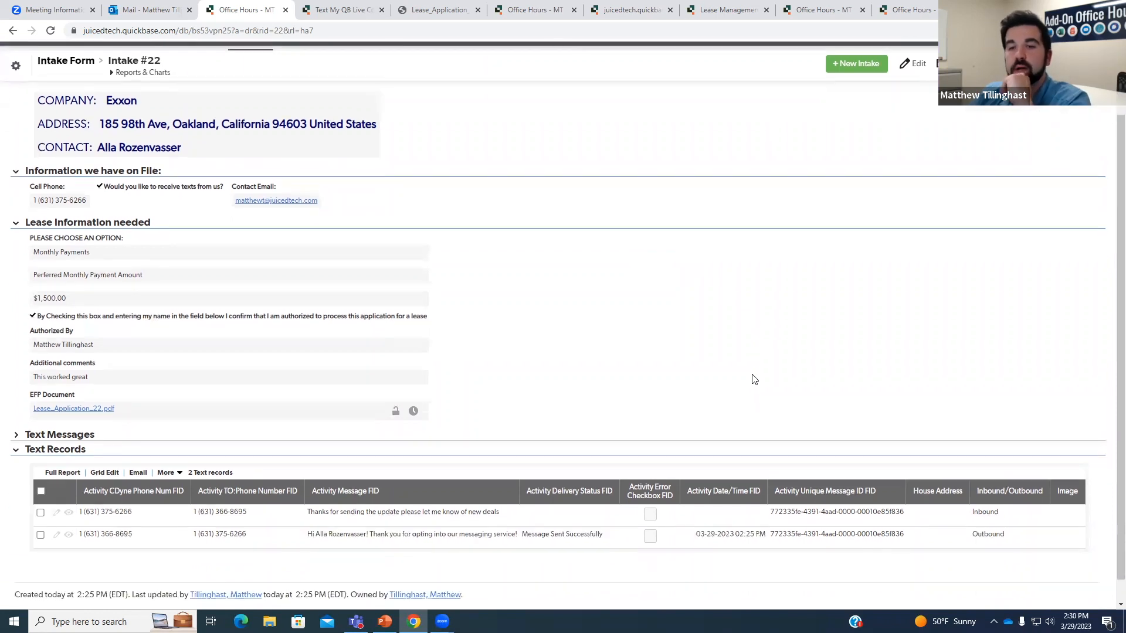
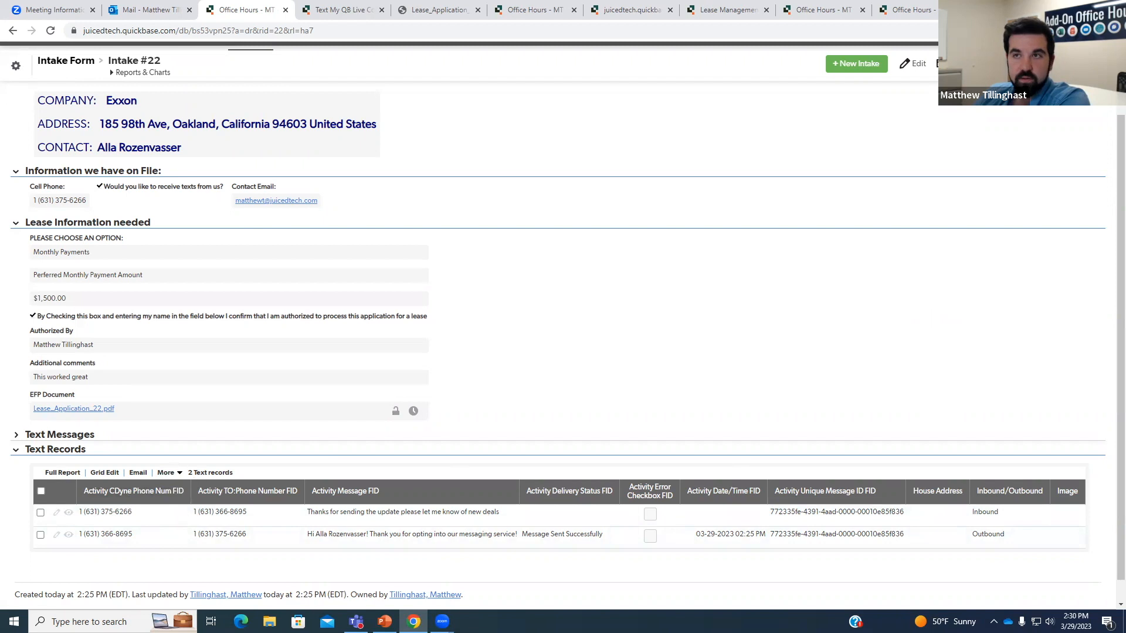
In the Intake Form editor, select the Text records element and open its embedded report settings.
left_click(1060, 63)
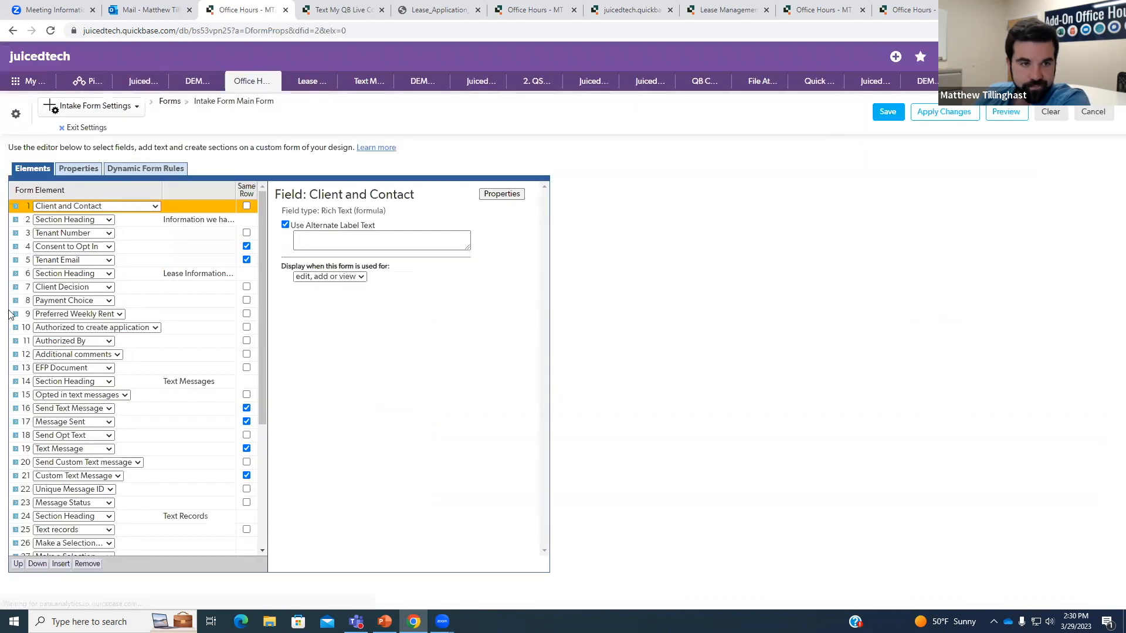
scroll(157, 404, "down", 1)
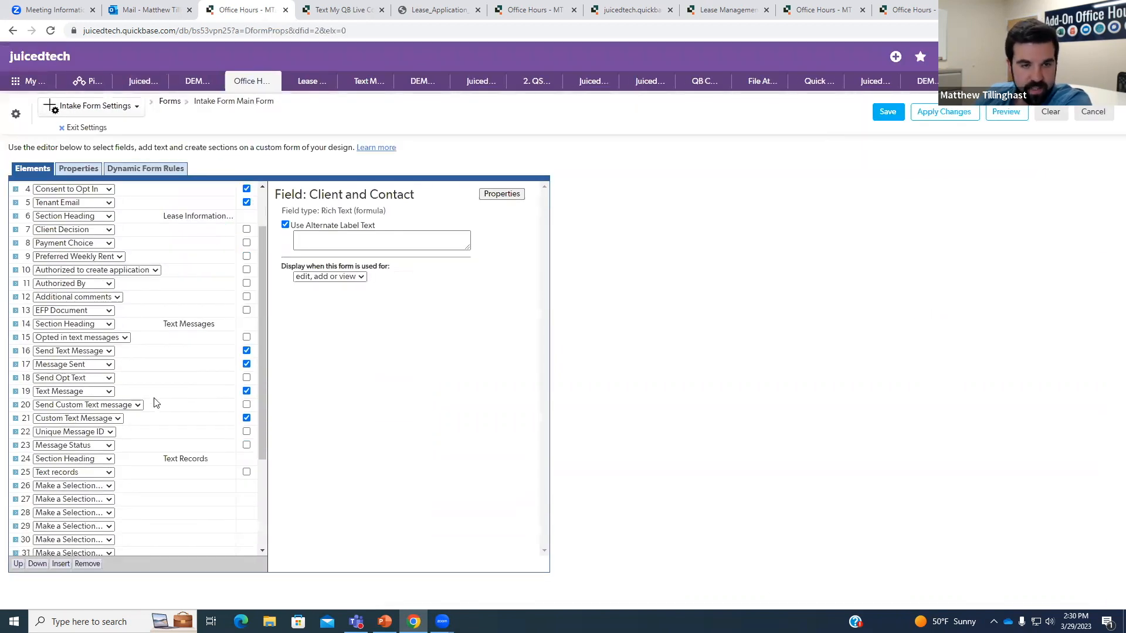
left_click(138, 472)
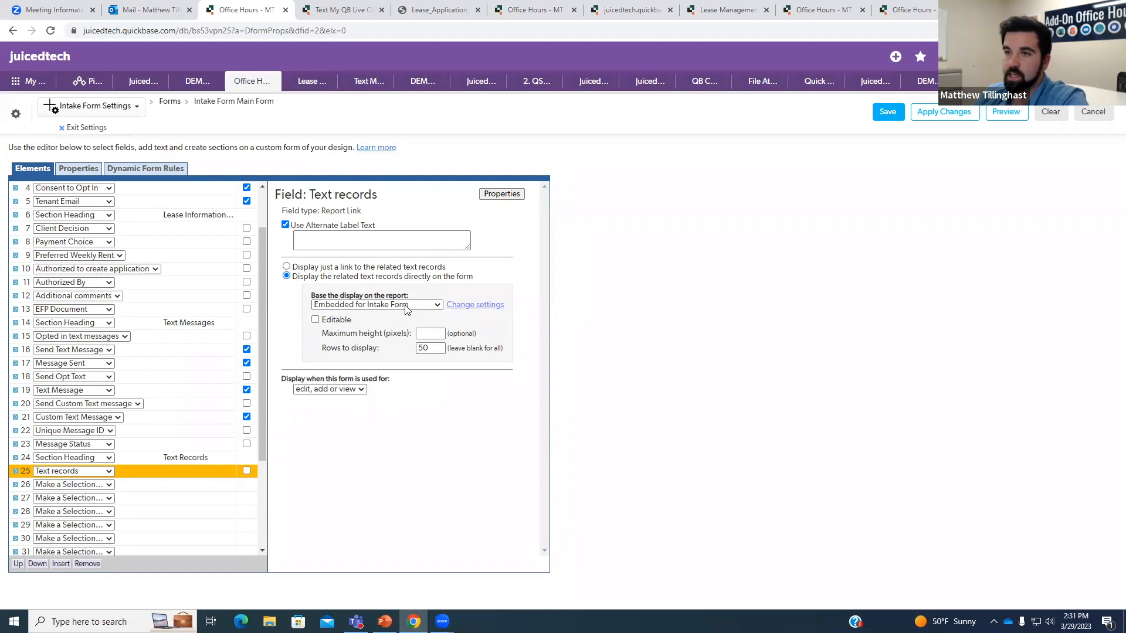
left_click(473, 306)
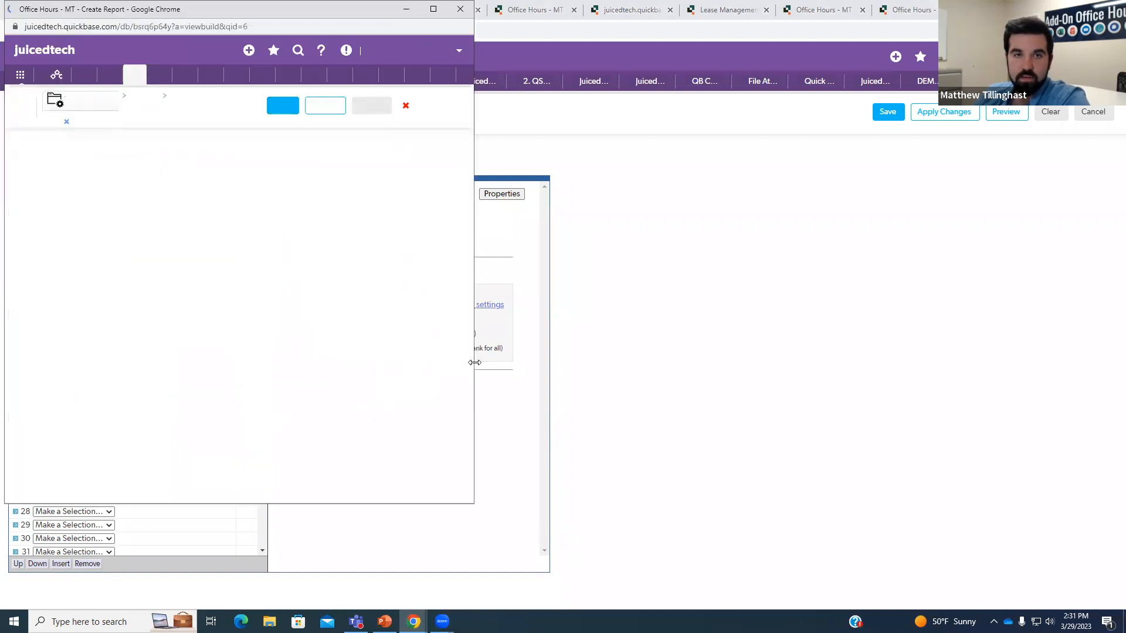
left_click_drag(475, 362, 862, 379)
scroll(587, 322, "down", 4)
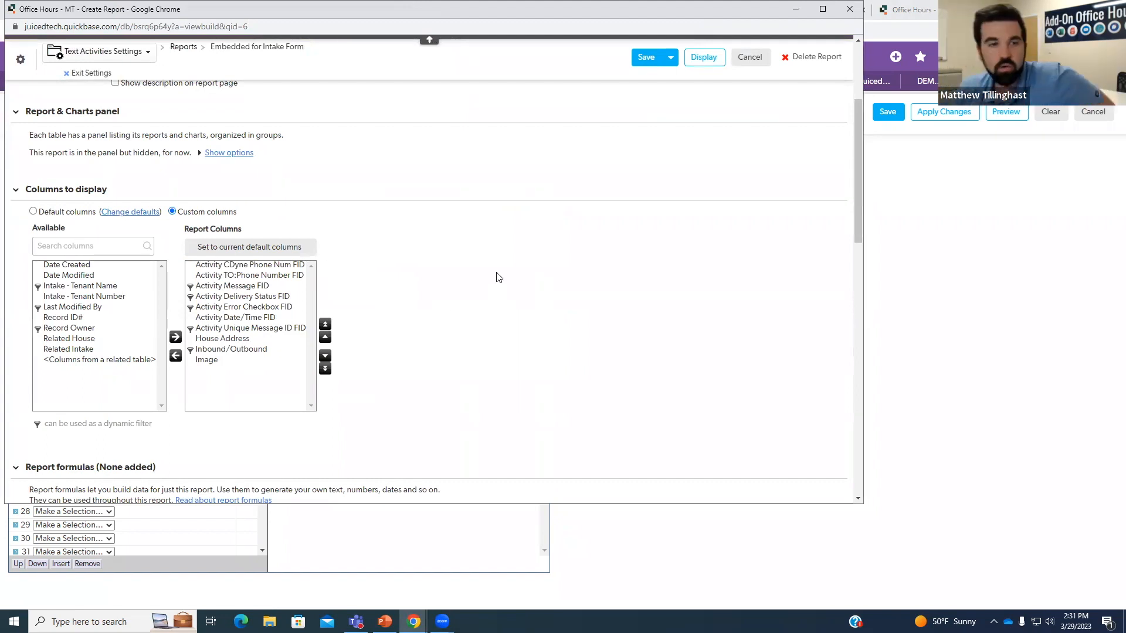
scroll(502, 322, "down", 5)
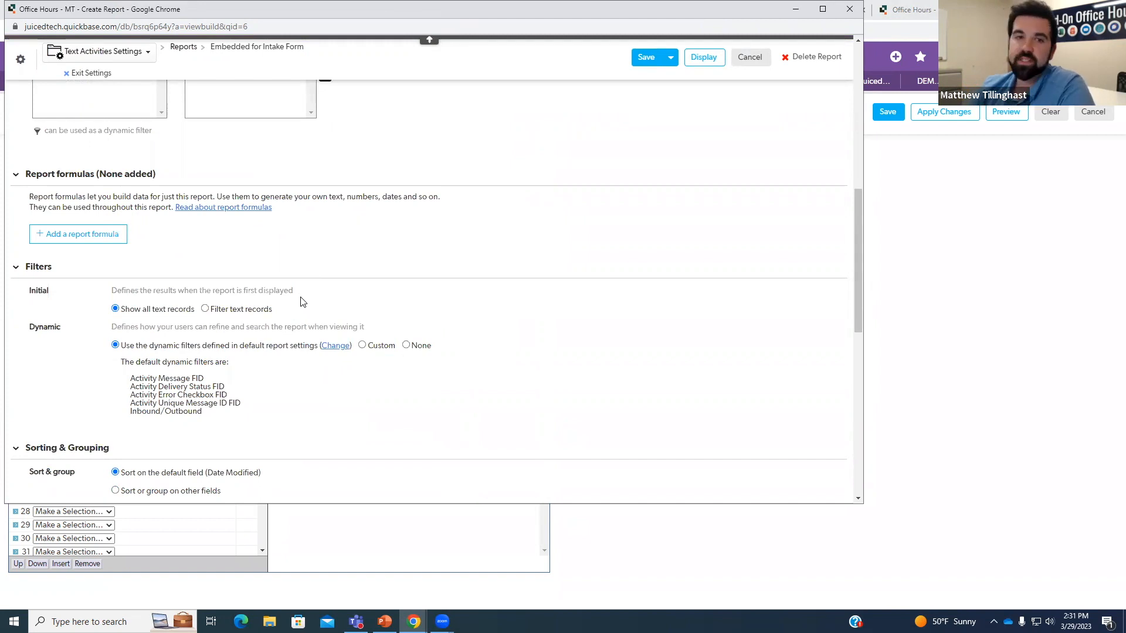
Filter the embedded Text Records report to Inbound/Outbound equal to 'Inbound', then save the report and form.
left_click(208, 309)
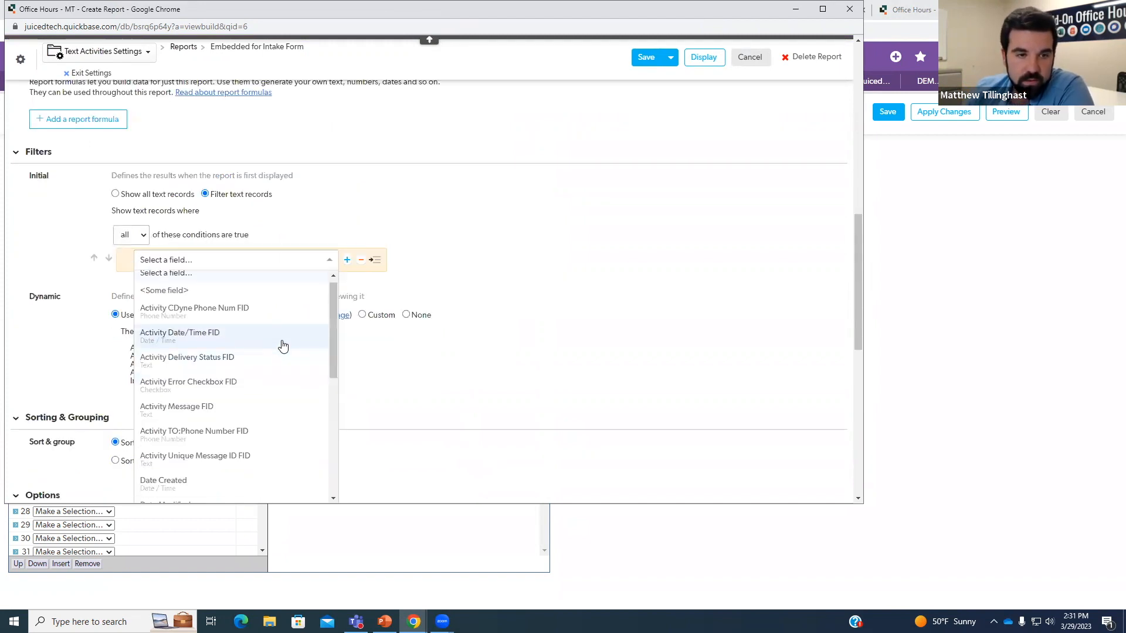
scroll(283, 346, "down", 5)
left_click(207, 406)
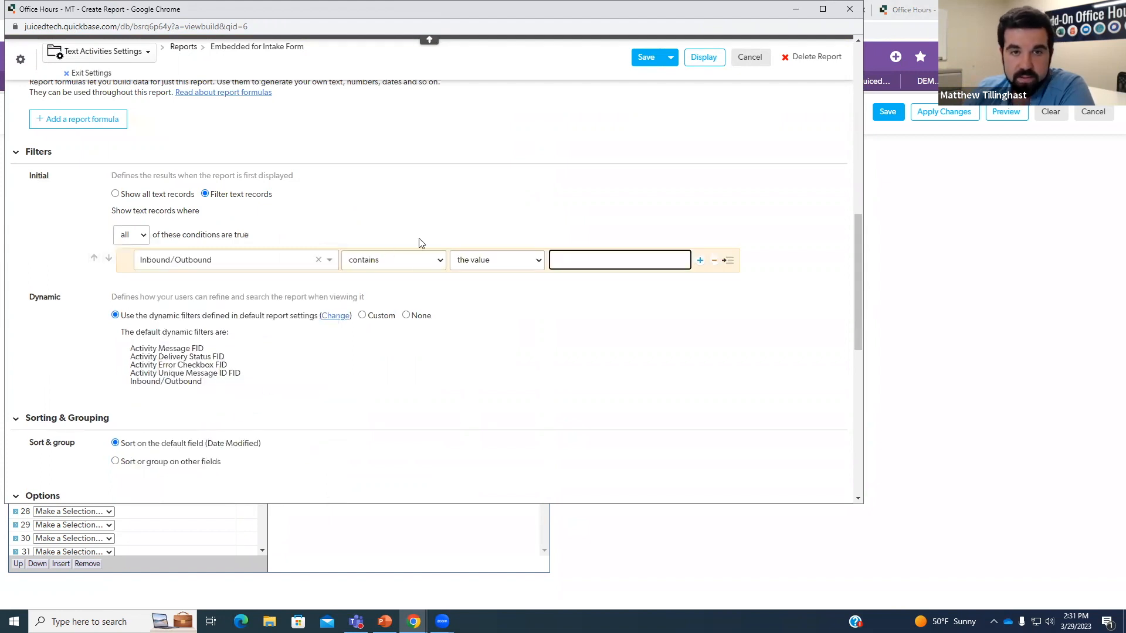
left_click(413, 261)
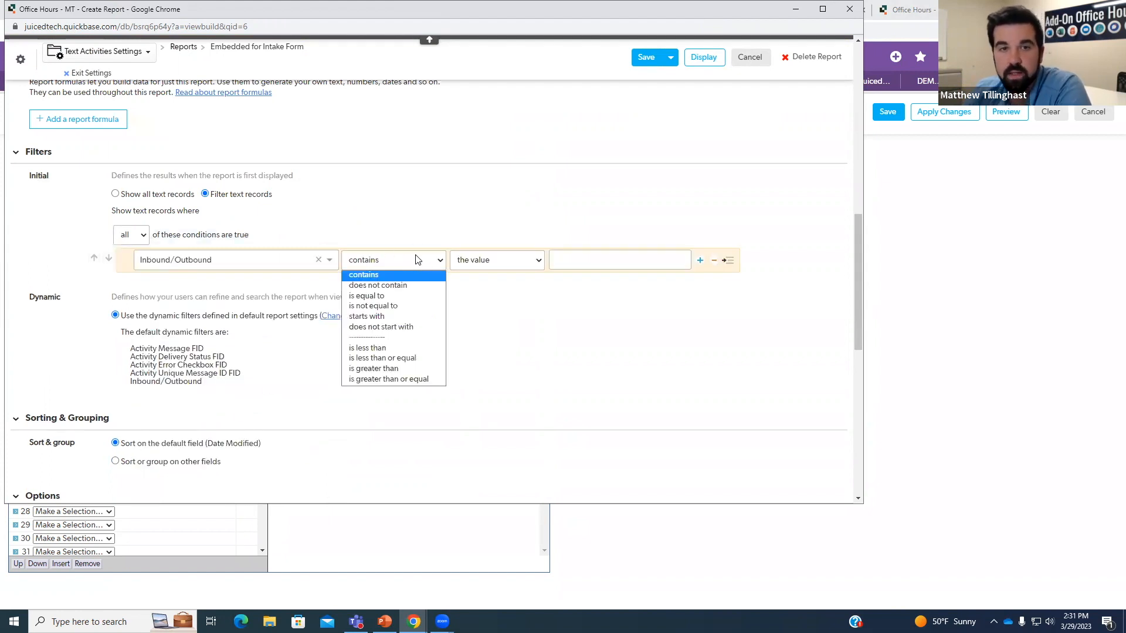
left_click(389, 295)
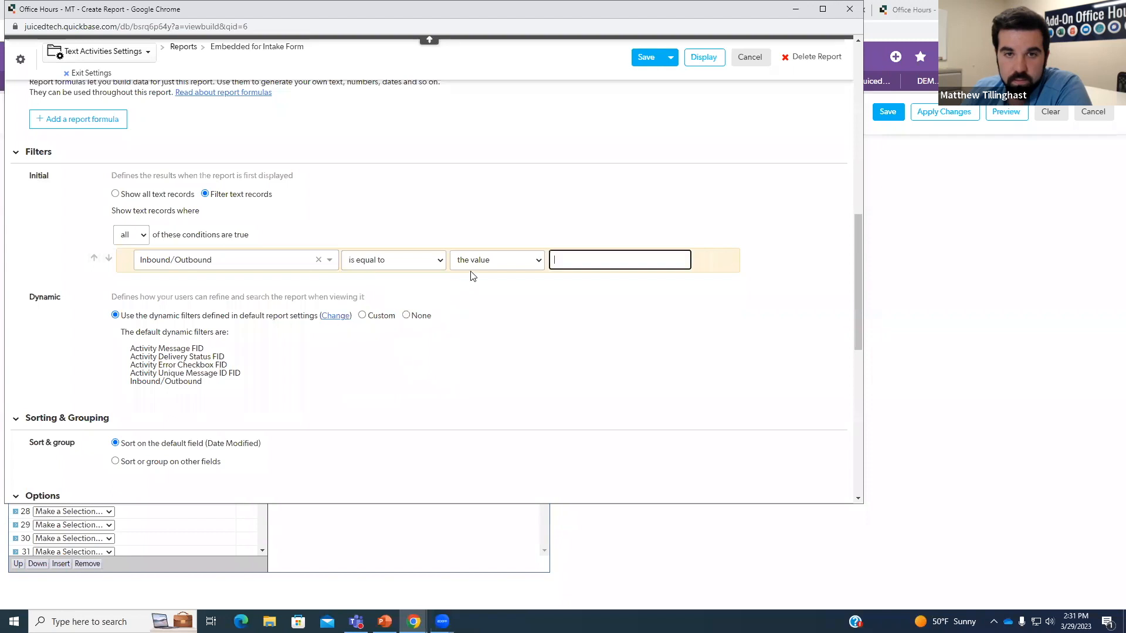
left_click(587, 262)
type("Inbound")
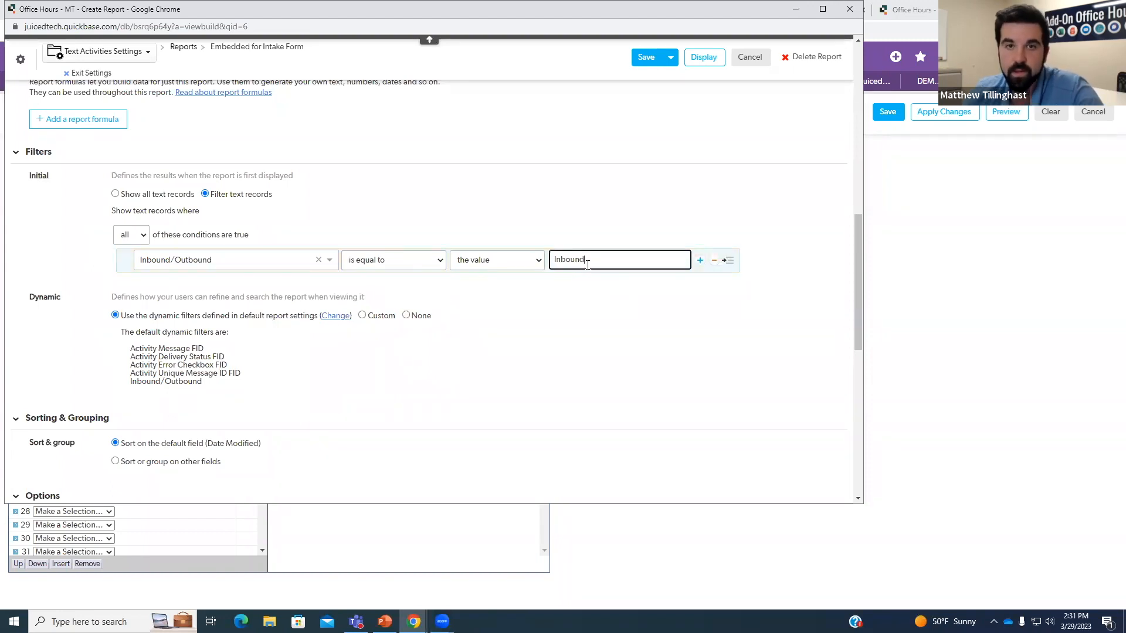
left_click(645, 57)
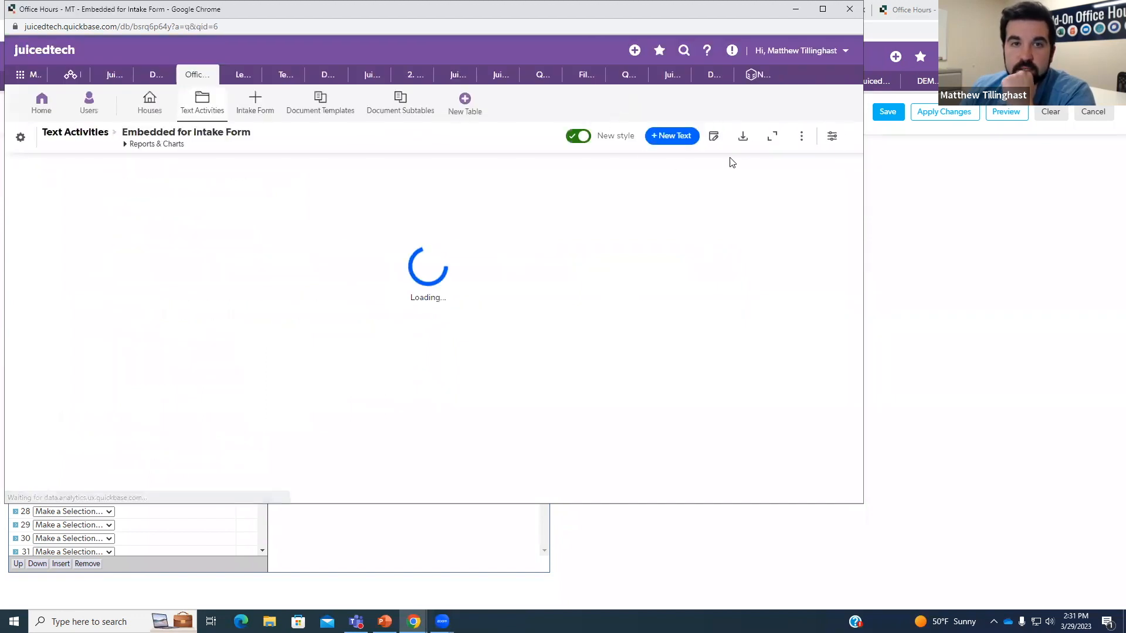
left_click(849, 9)
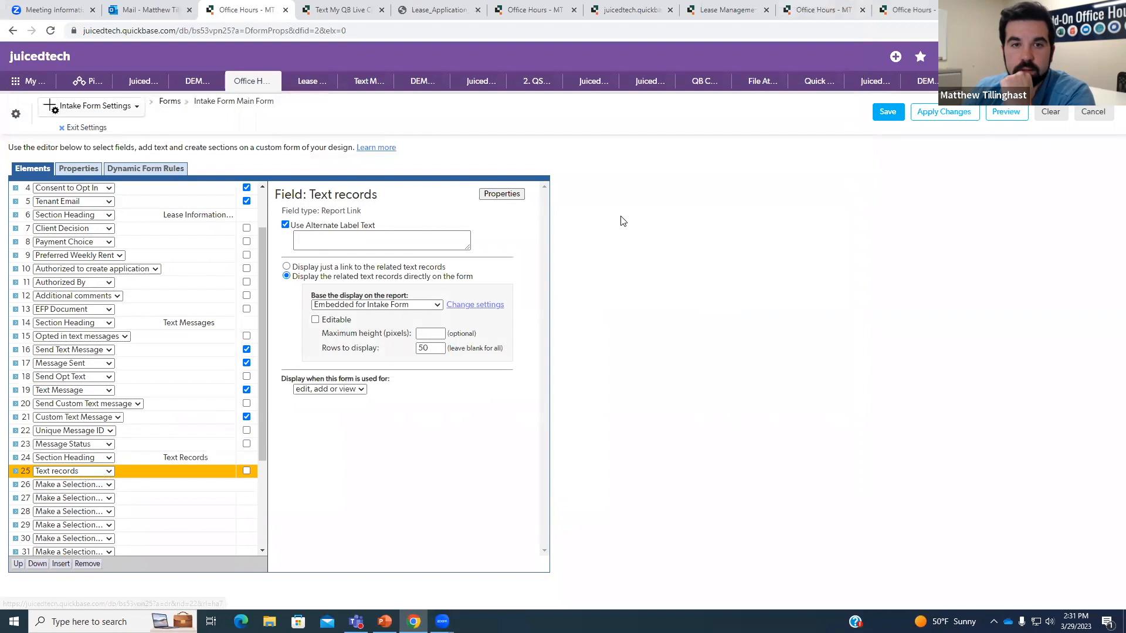
left_click(886, 112)
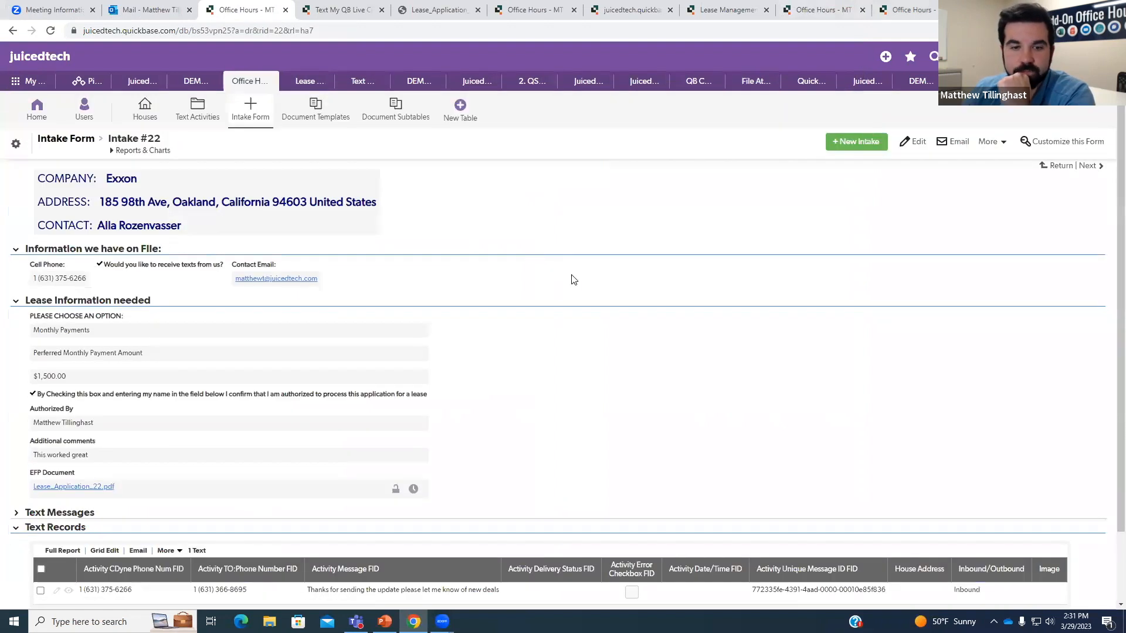
Review Intake #22 showing only its inbound text, then switch to the Text Activities table.
scroll(573, 279, "down", 1)
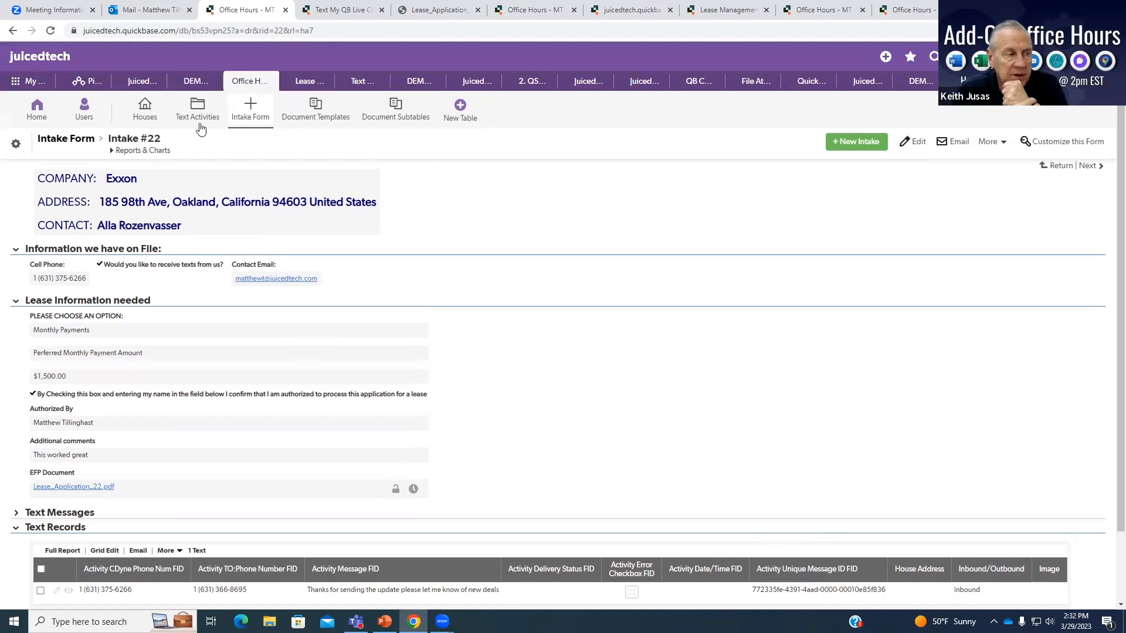
left_click(200, 122)
Create a new table report on Text Activities named 'Errors'.
left_click(160, 148)
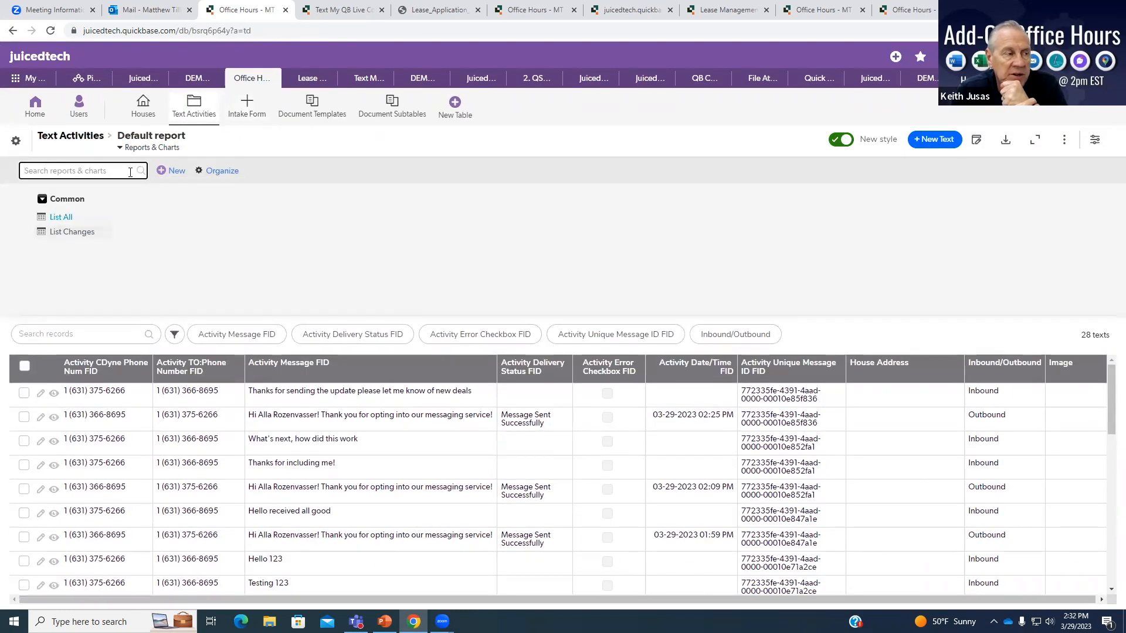
left_click(174, 171)
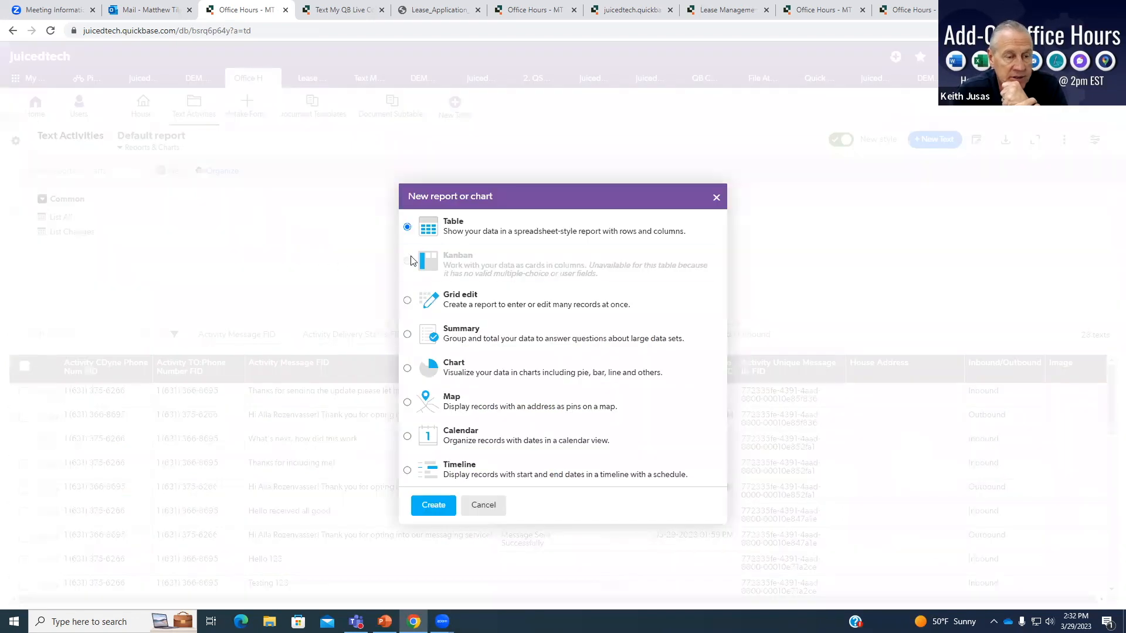
left_click(437, 509)
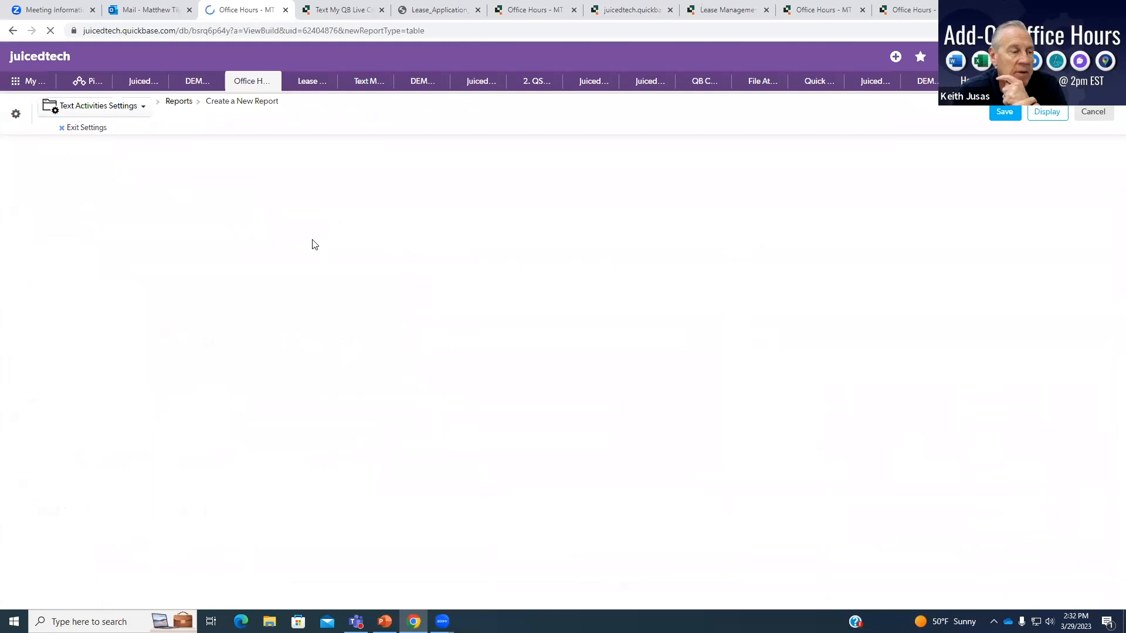
triple_click(203, 149)
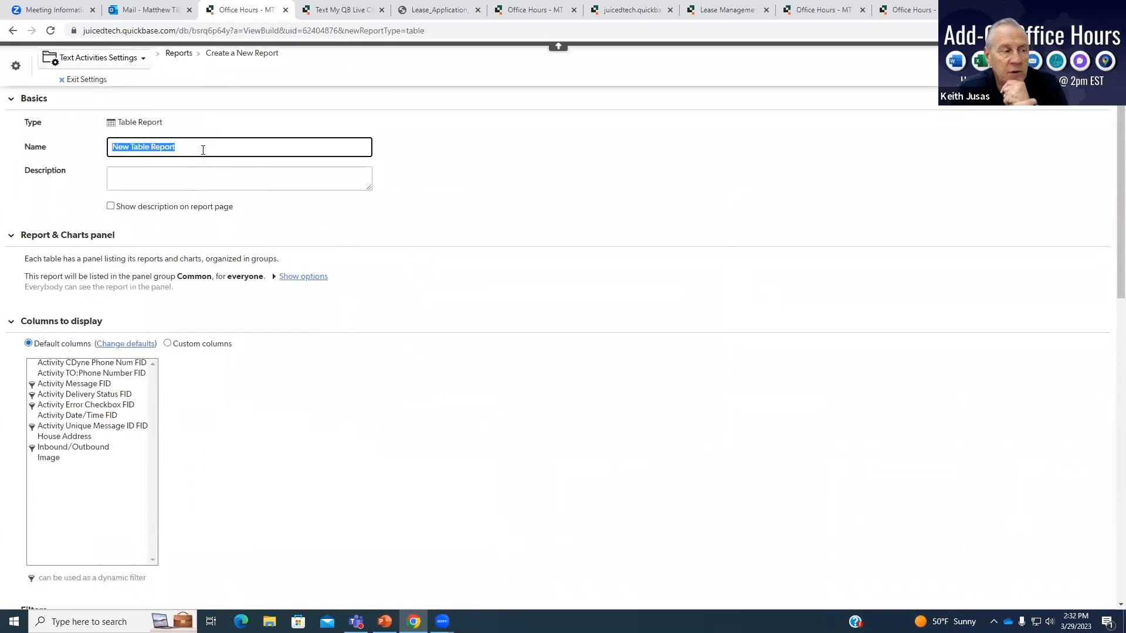
type("Errors")
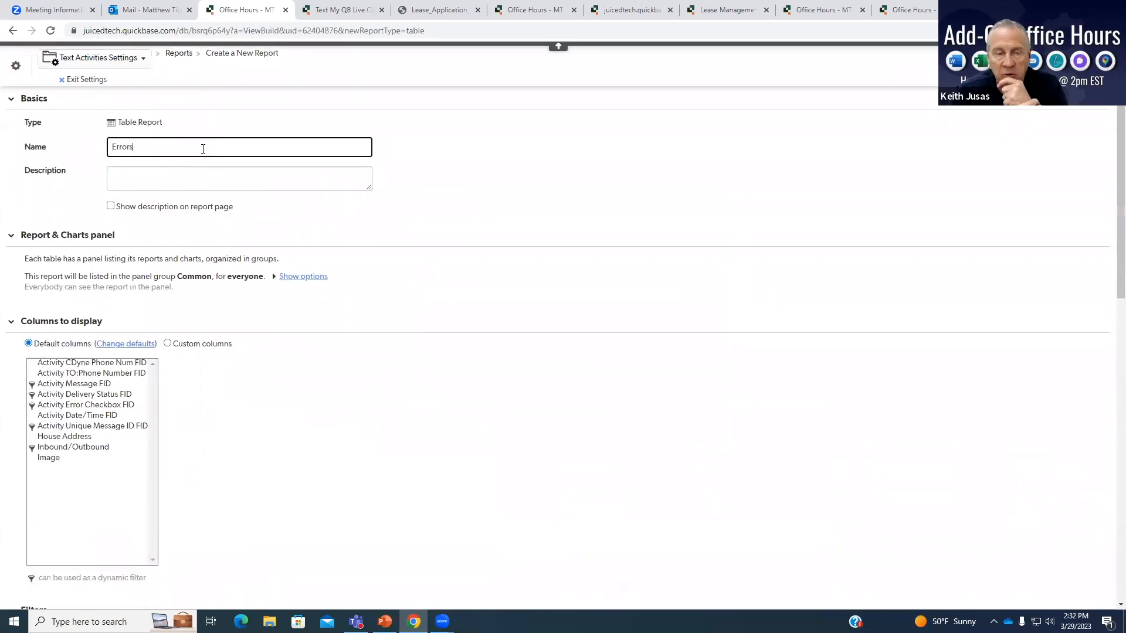
type(" report")
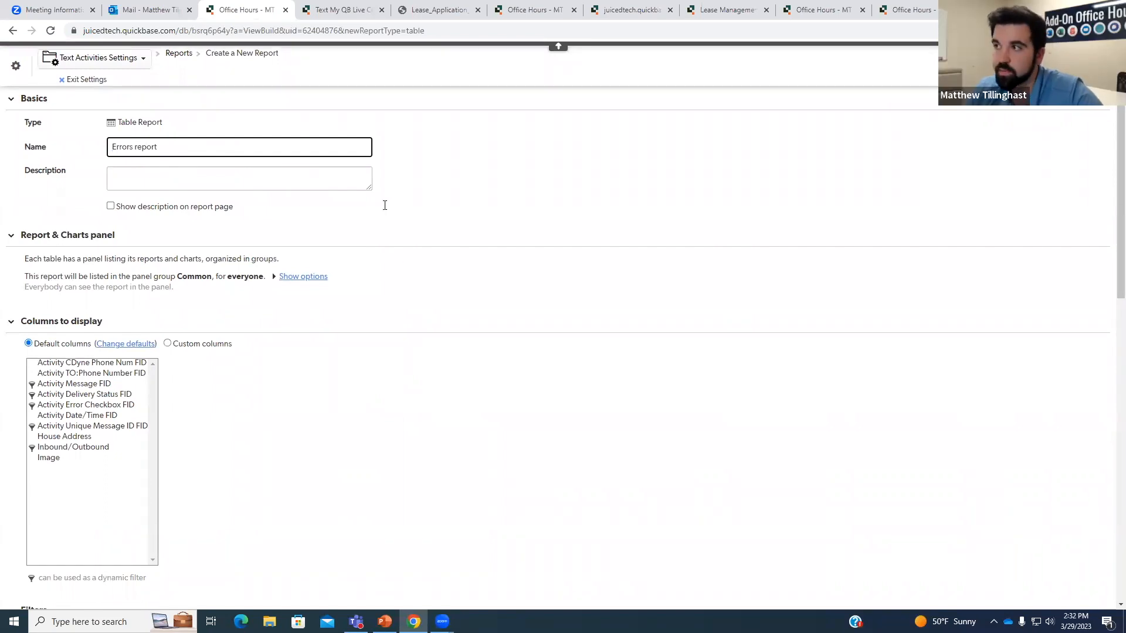
left_click(475, 231)
Filter the Errors report on the Activity Error Checkbox FID field and save it.
scroll(469, 235, "down", 7)
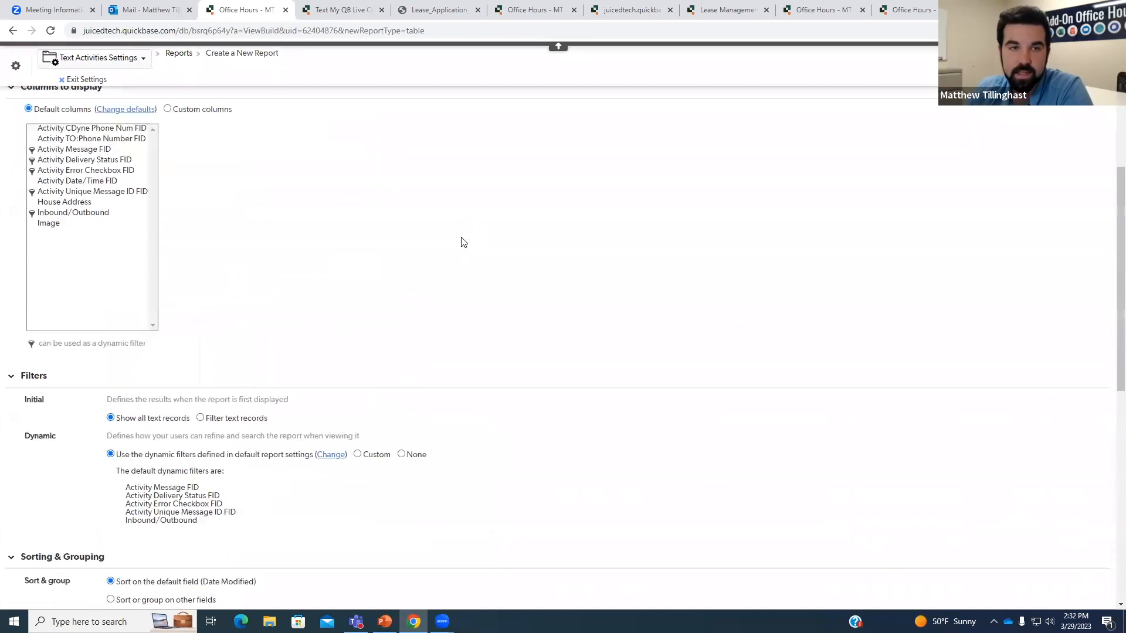
left_click(201, 242)
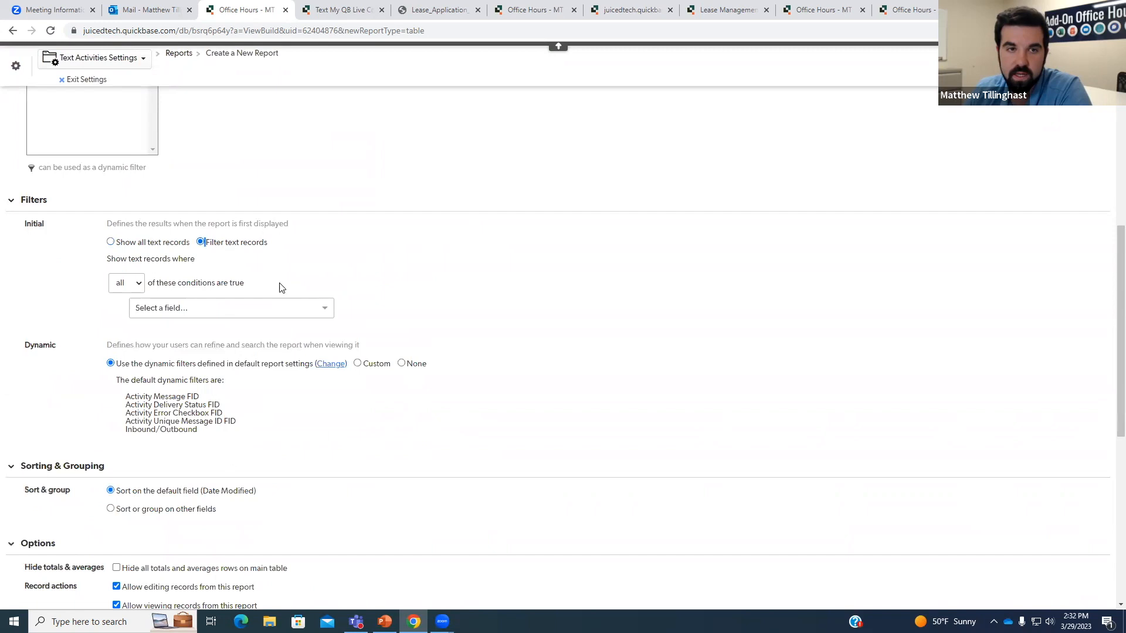
left_click(288, 309)
type("acrt")
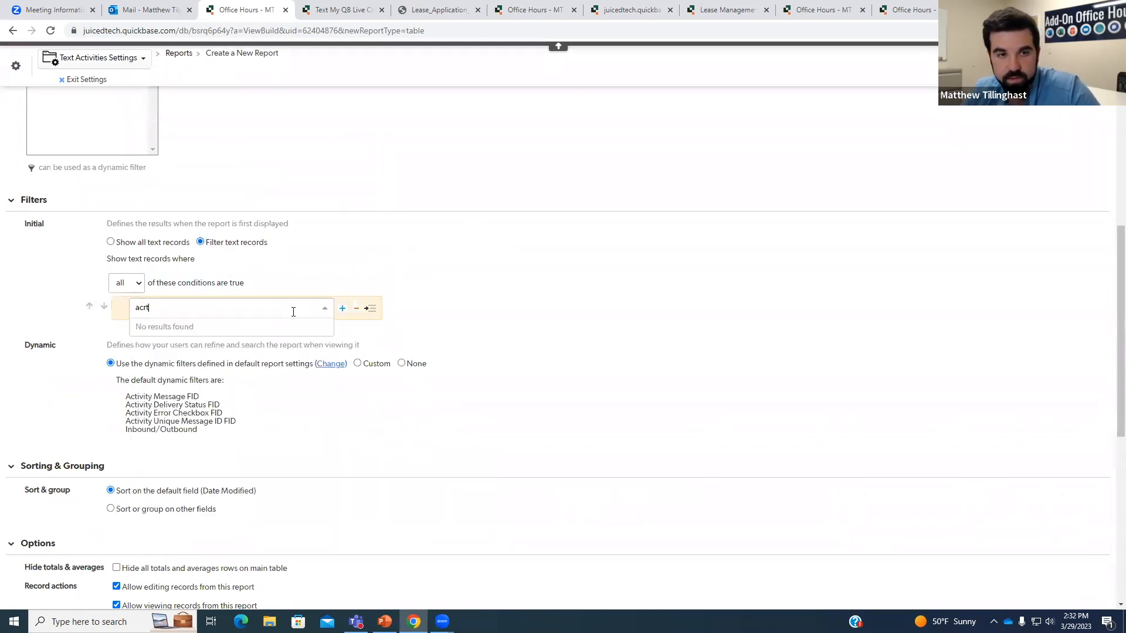
key("BackSpace")
key("BackSpace")
type("t")
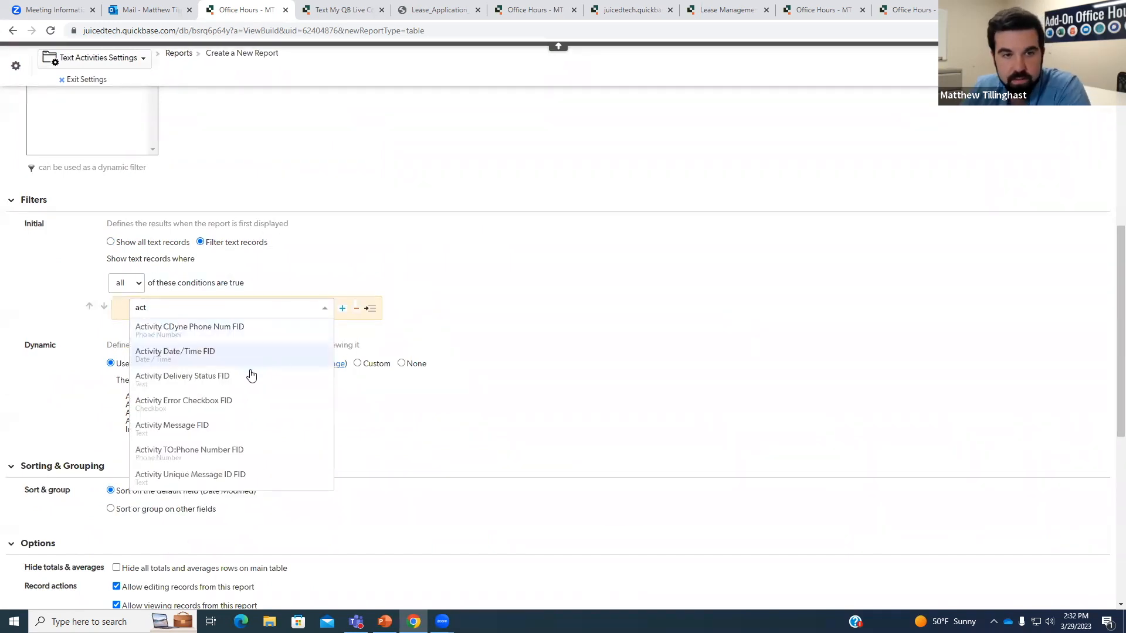
left_click(234, 401)
left_click(1076, 65)
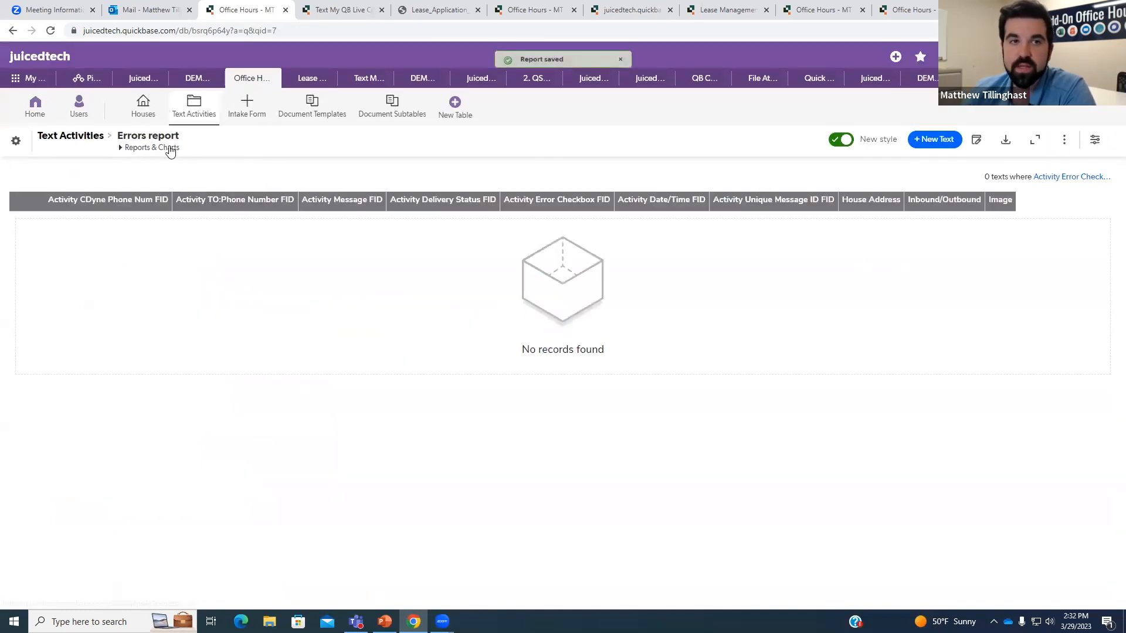
Change the Errors filter to Activity Error Checkbox FID not equal to checked, save, and go to Intake Form.
left_click(1095, 142)
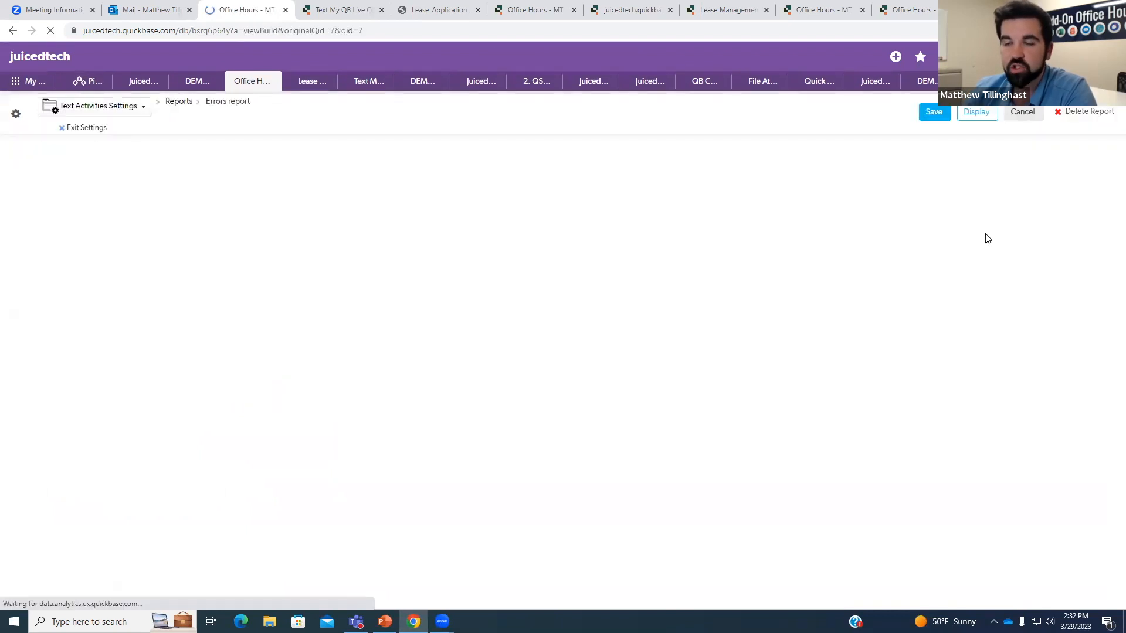
scroll(495, 270, "down", 1)
scroll(493, 282, "down", 6)
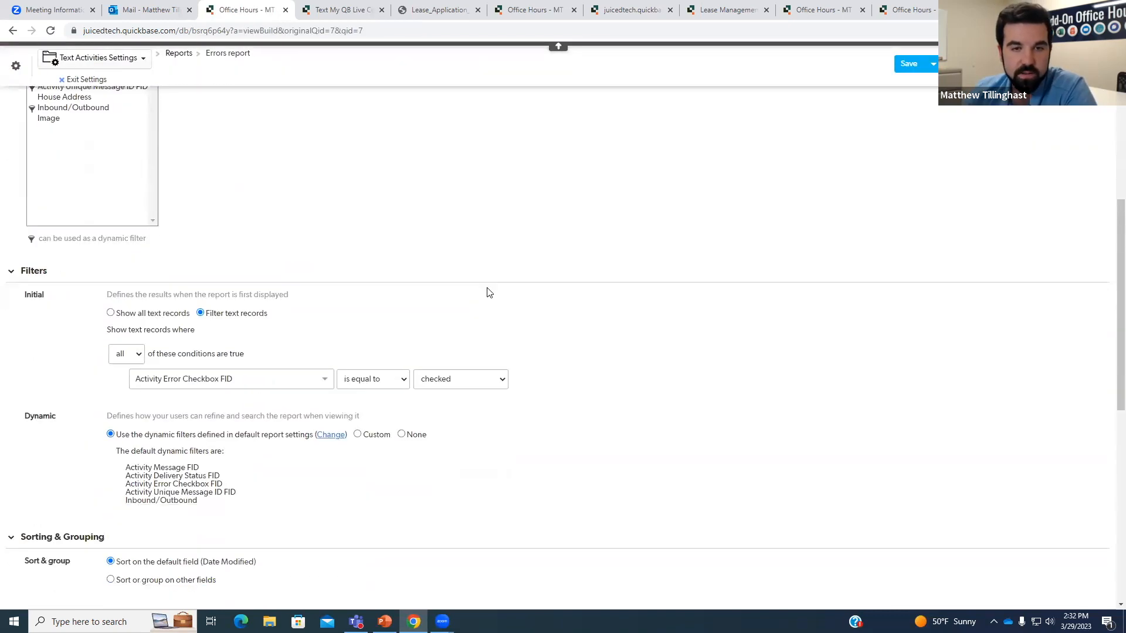
left_click(468, 369)
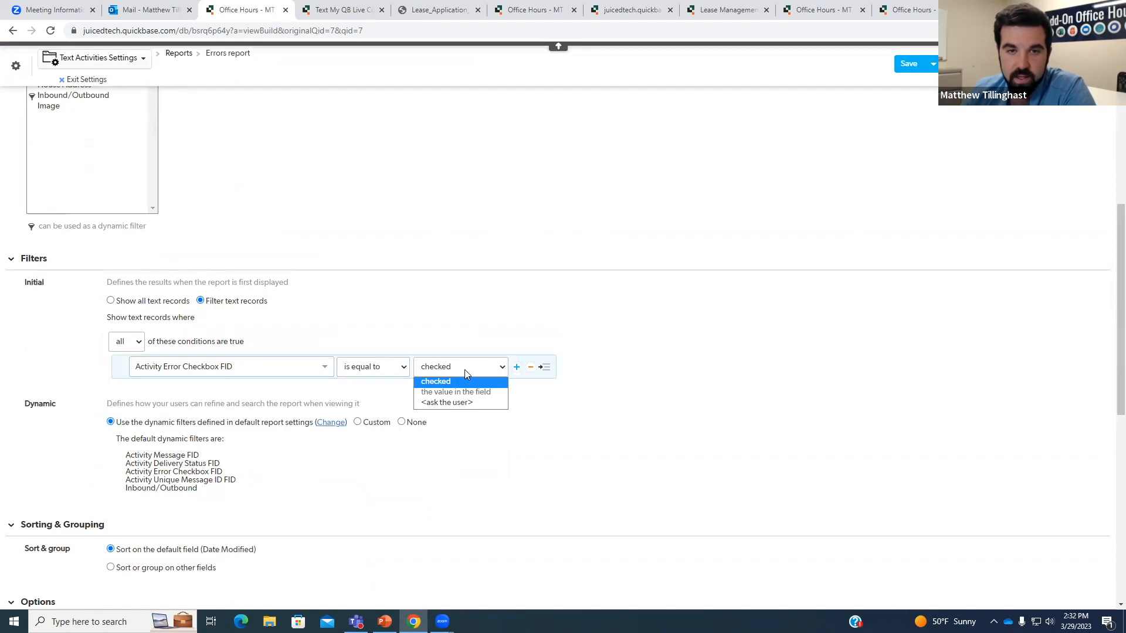
left_click(373, 366)
left_click(366, 393)
left_click(906, 64)
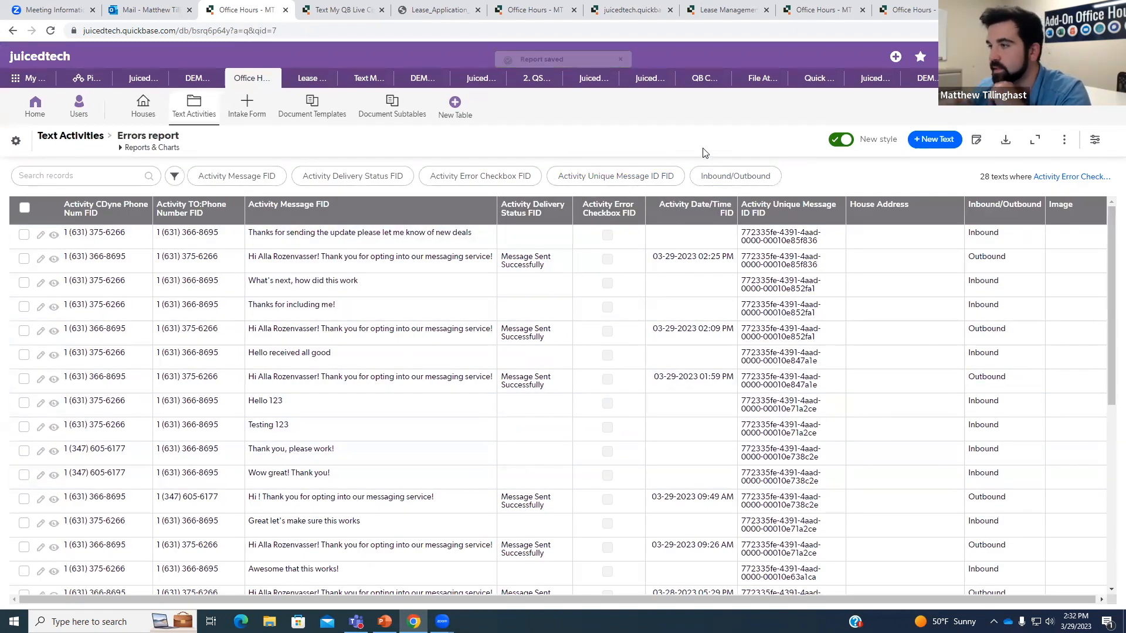
left_click(244, 116)
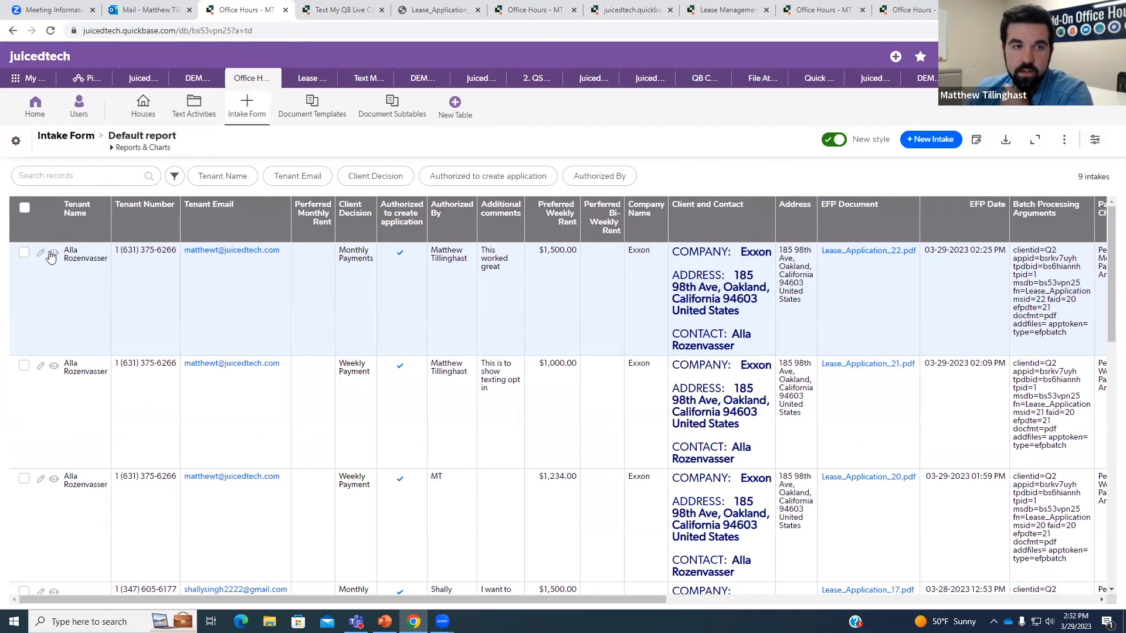
Open Intake #22 and bring up the Intake Form Main Form layout editor.
left_click(54, 253)
scroll(527, 343, "down", 1)
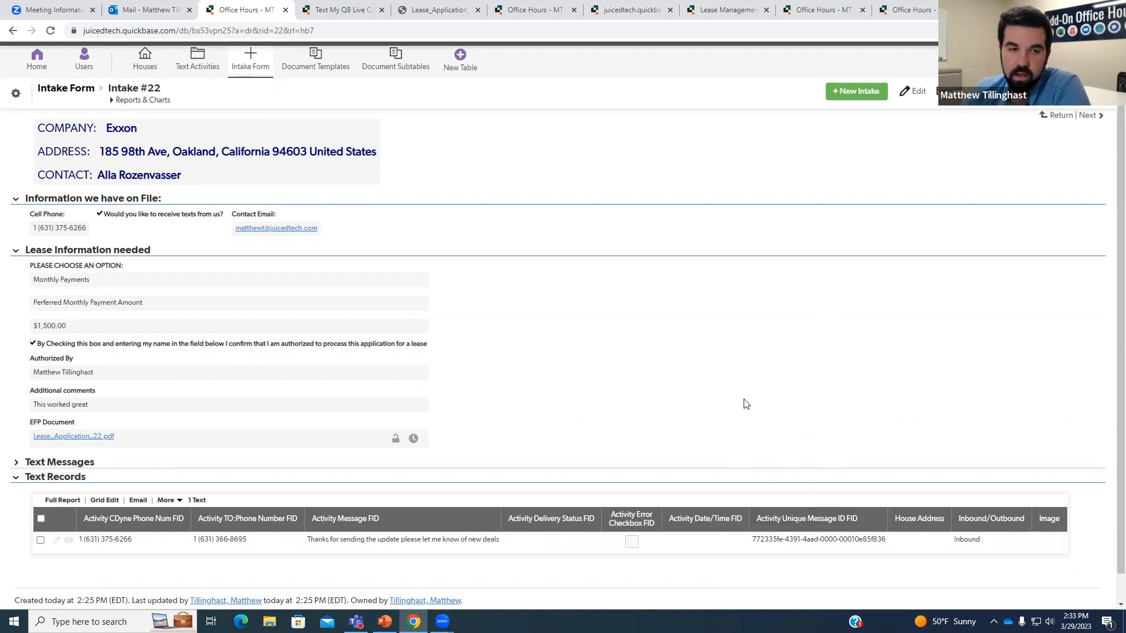
left_click(1059, 94)
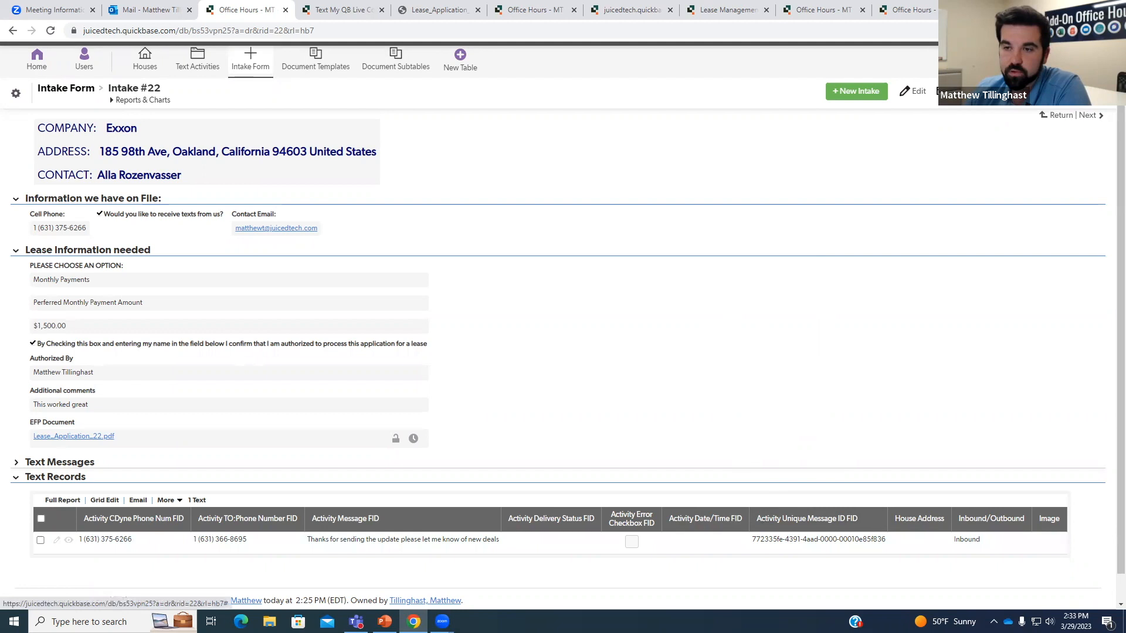
scroll(156, 519, "down", 2)
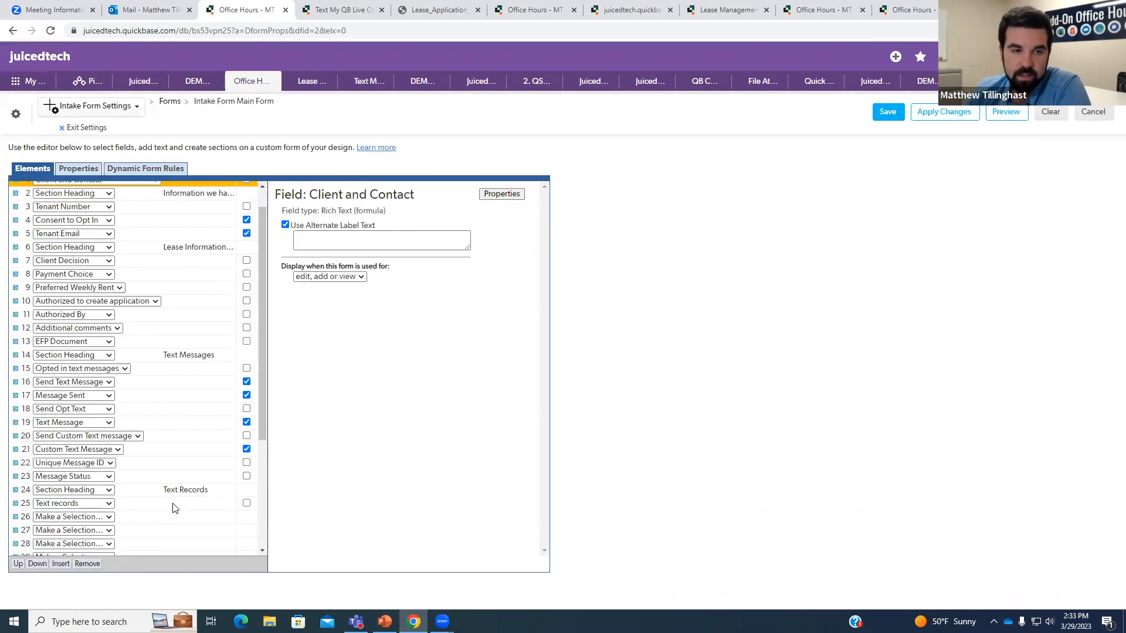
Delete the Inbound/Outbound filter from the embedded Text records report and save it.
left_click(149, 413)
left_click(461, 305)
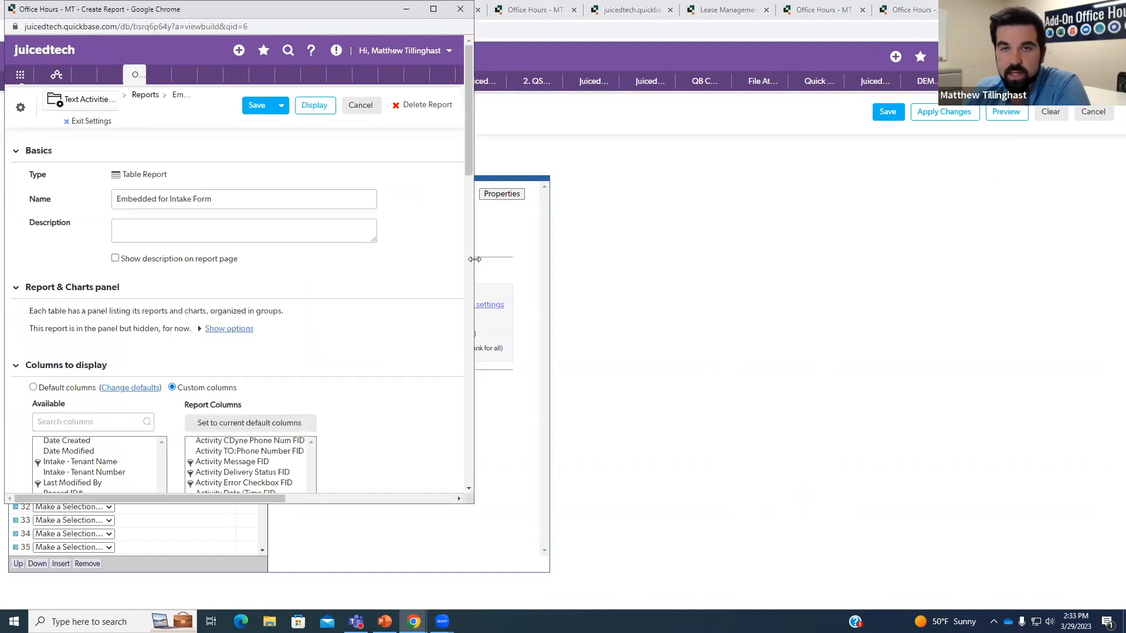
left_click_drag(475, 259, 922, 258)
scroll(772, 249, "down", 8)
scroll(737, 300, "down", 3)
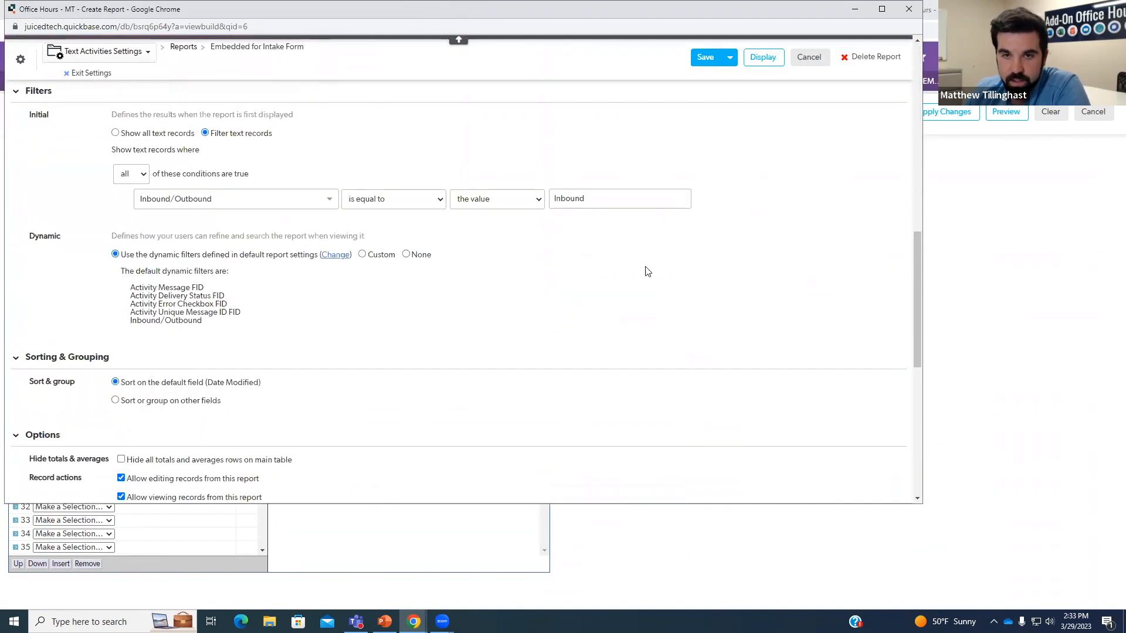
left_click(710, 201)
left_click(704, 58)
left_click(906, 13)
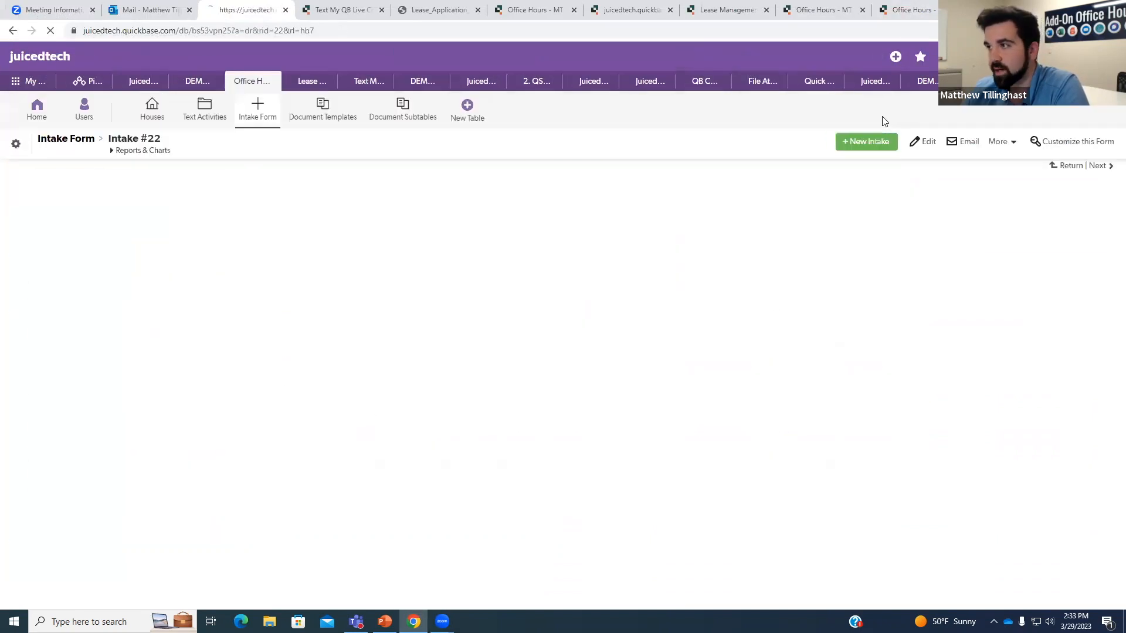
Check Intake #22 now lists both texts, then switch to the Text Activities table.
scroll(809, 281, "down", 1)
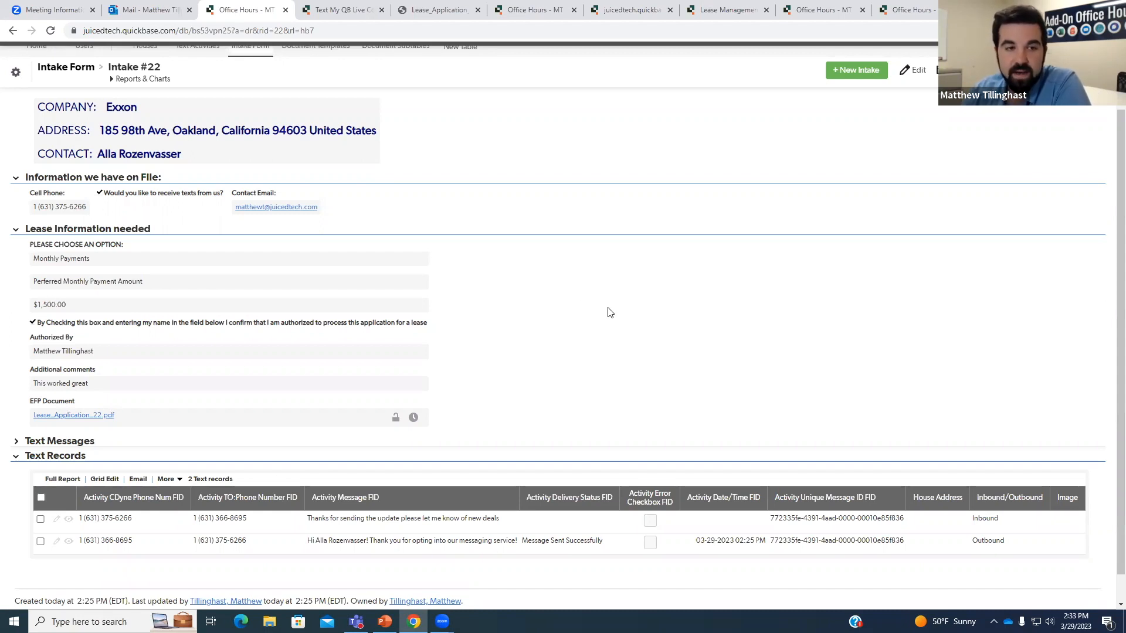
scroll(578, 306, "up", 2)
left_click(202, 114)
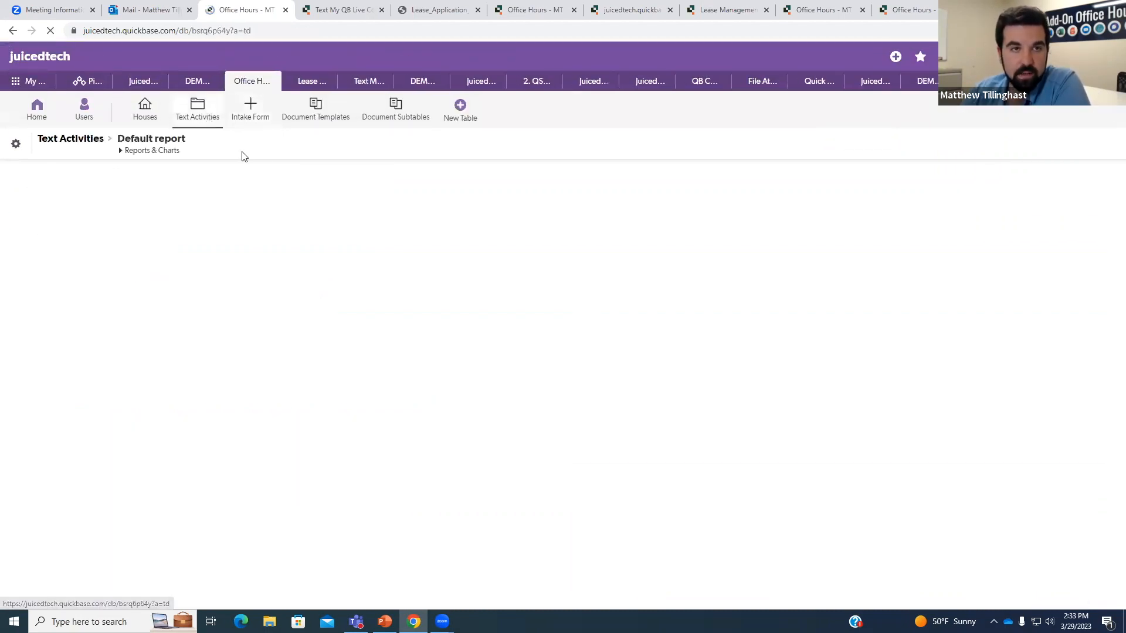
Start a new notification email from the Text Activities table settings.
left_click(20, 144)
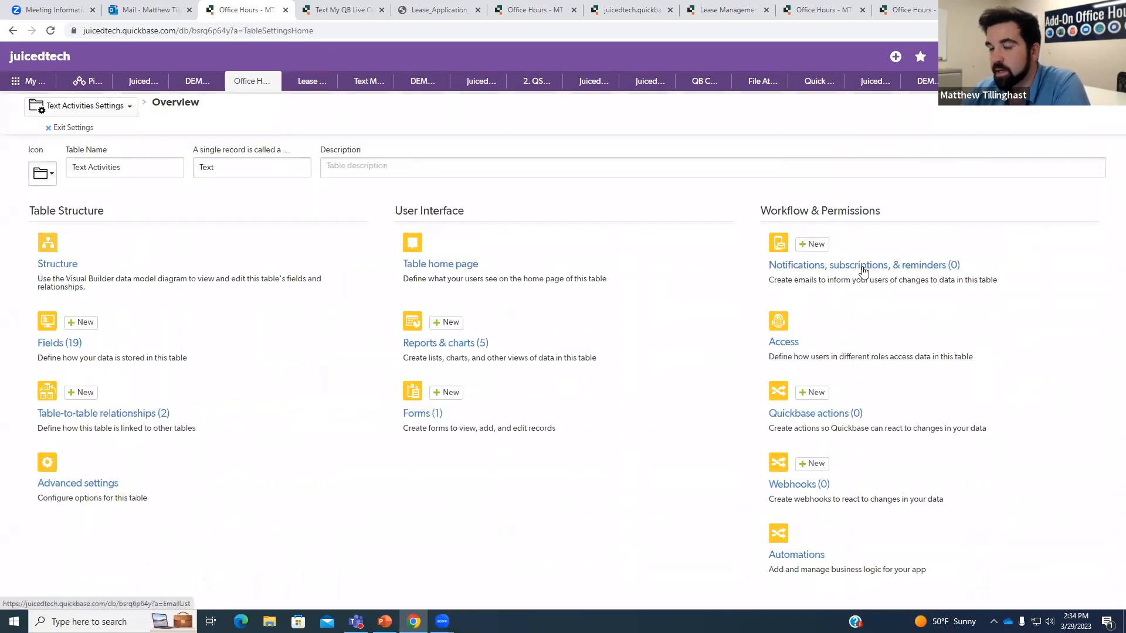
left_click(812, 245)
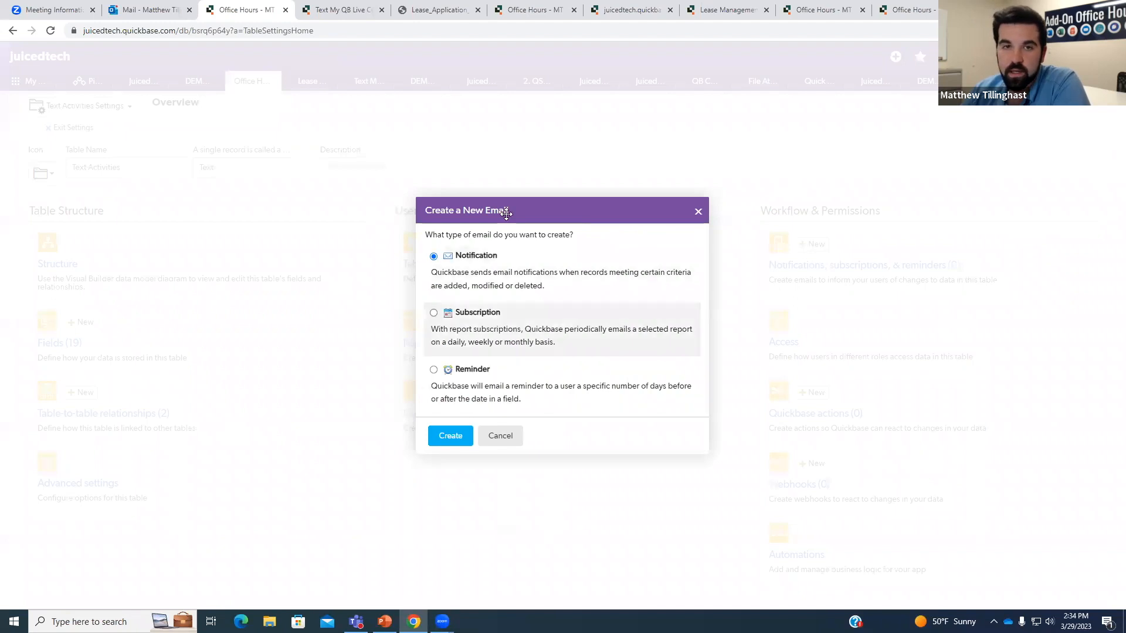
left_click(450, 437)
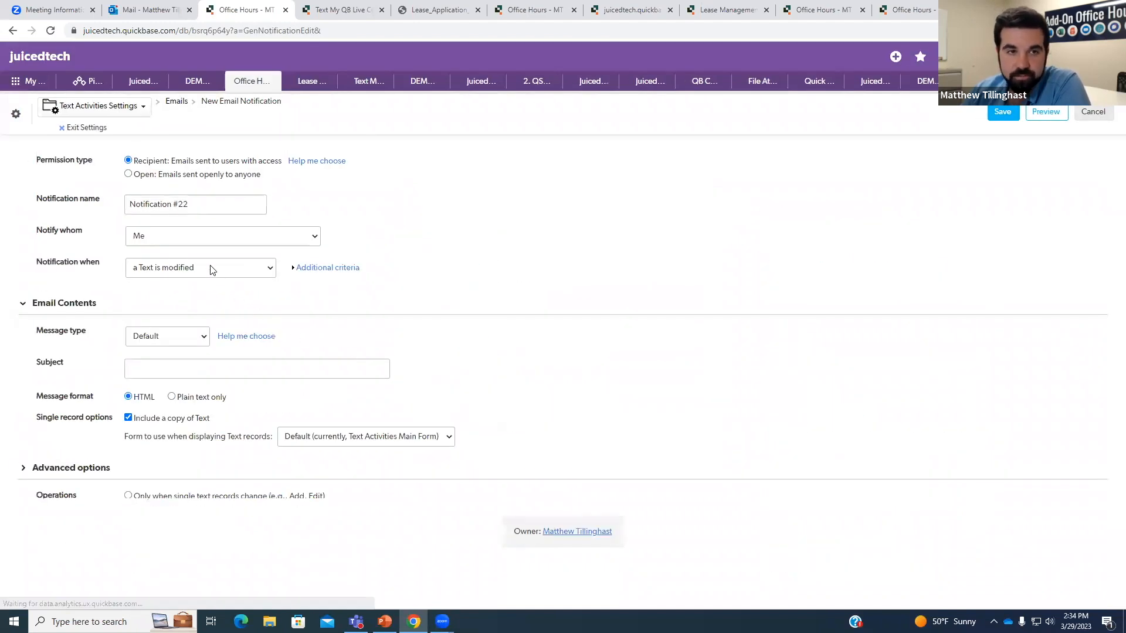
Make the notification Open, addressed to the recipient's e-mail, triggered when a Text is added.
left_click(200, 237)
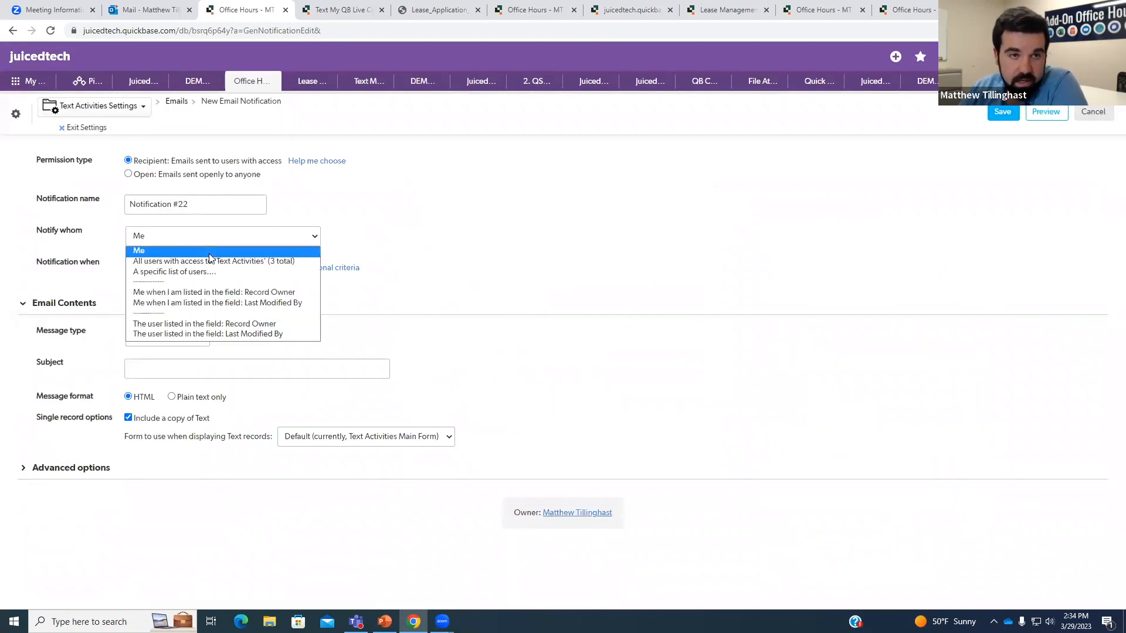
left_click(194, 271)
left_click(191, 280)
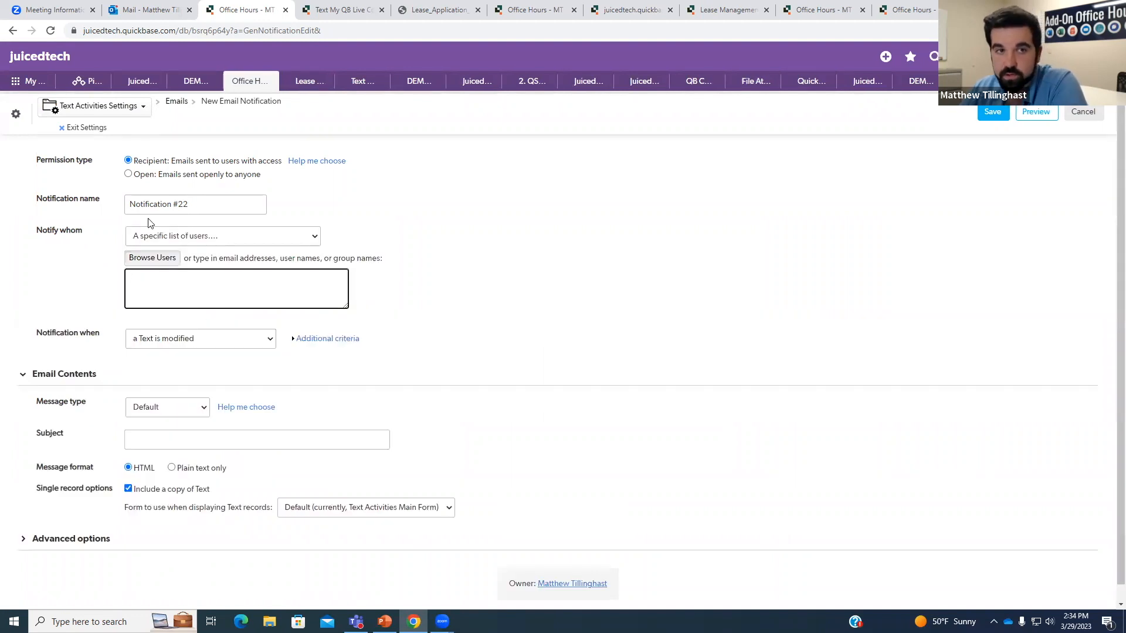
left_click(130, 175)
left_click(181, 262)
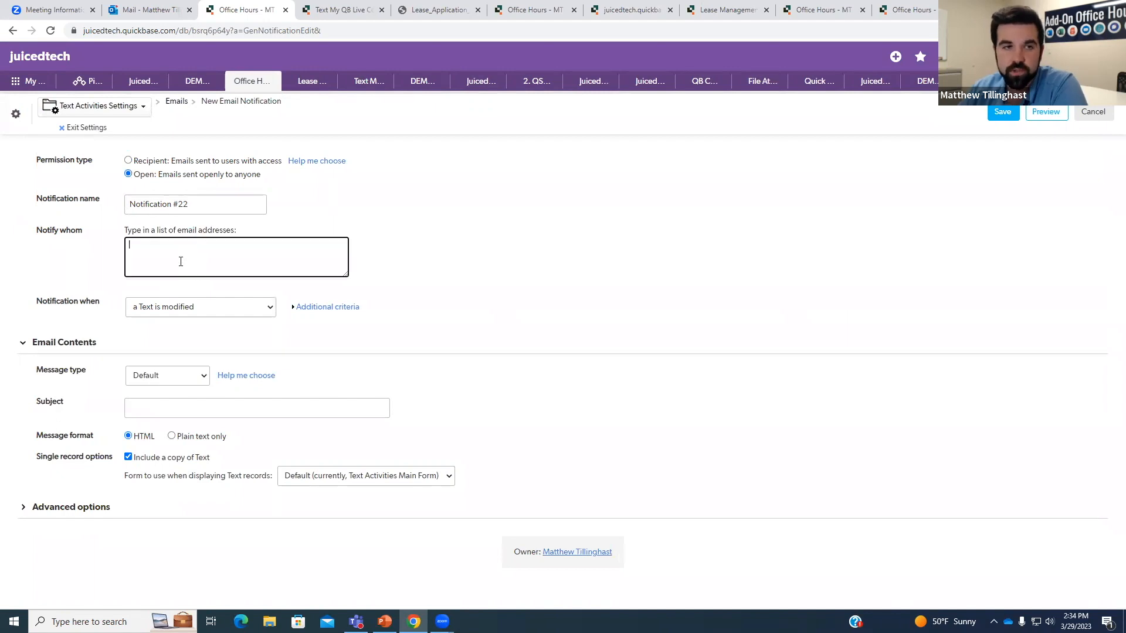
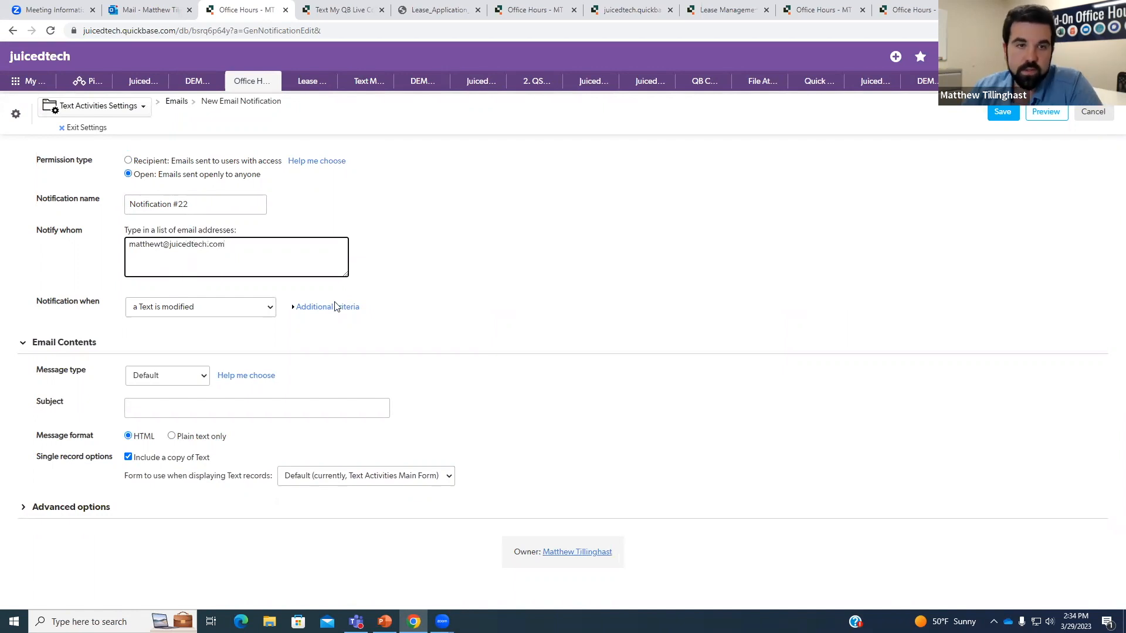
left_click(238, 309)
left_click(207, 333)
left_click(386, 333)
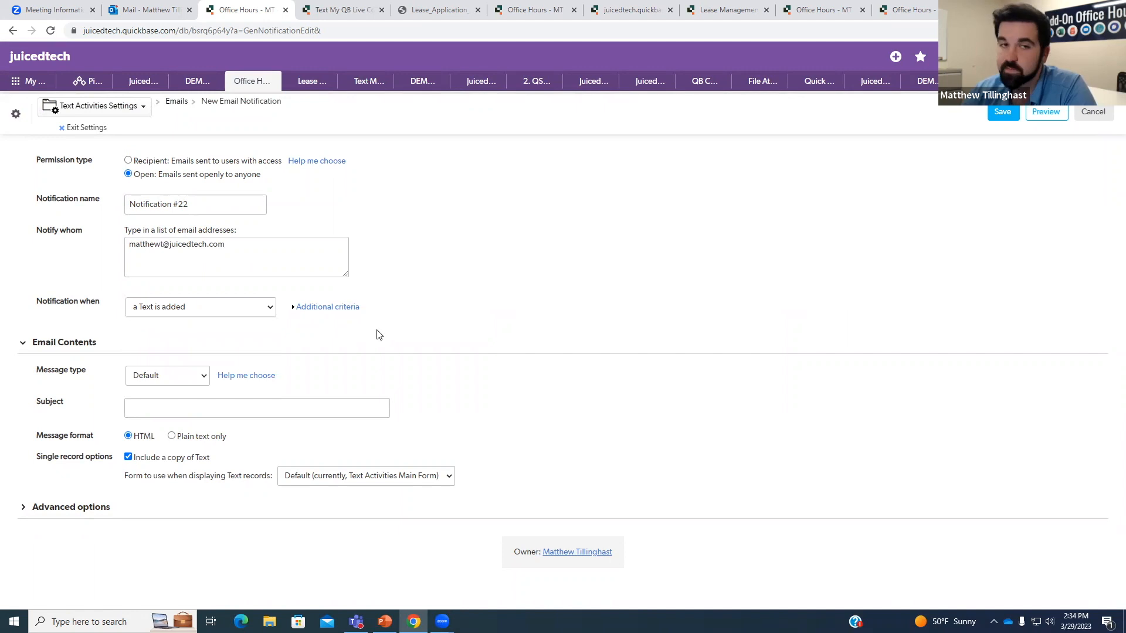
left_click(187, 378)
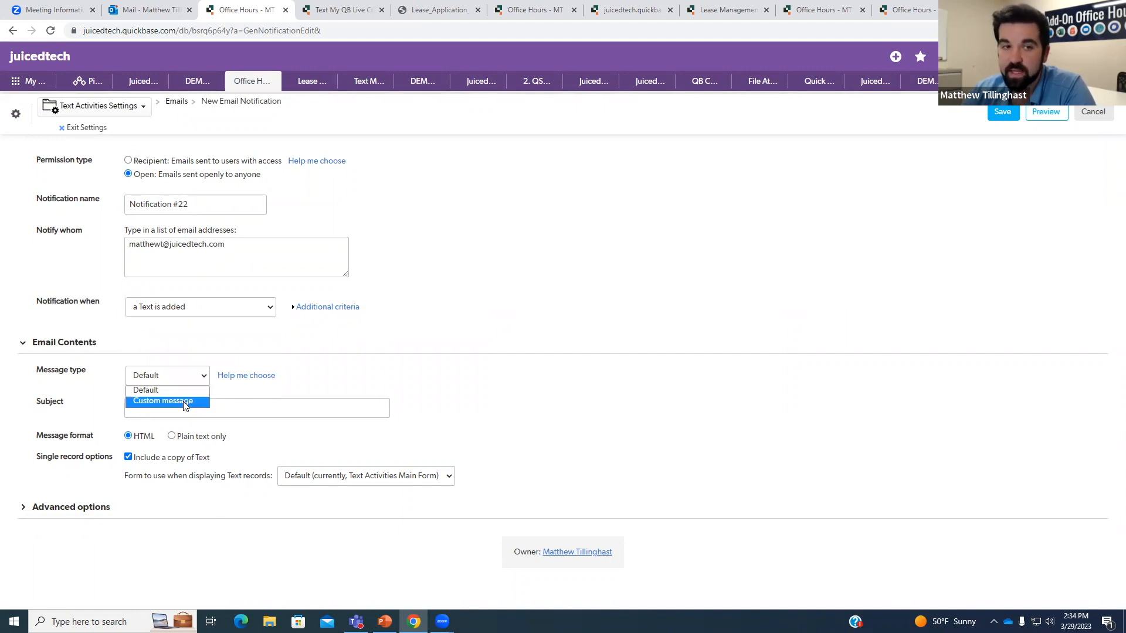
Use a custom message with subject 'Text Message Received from' plus the sender phone number field.
left_click(186, 401)
left_click(197, 439)
type("Te")
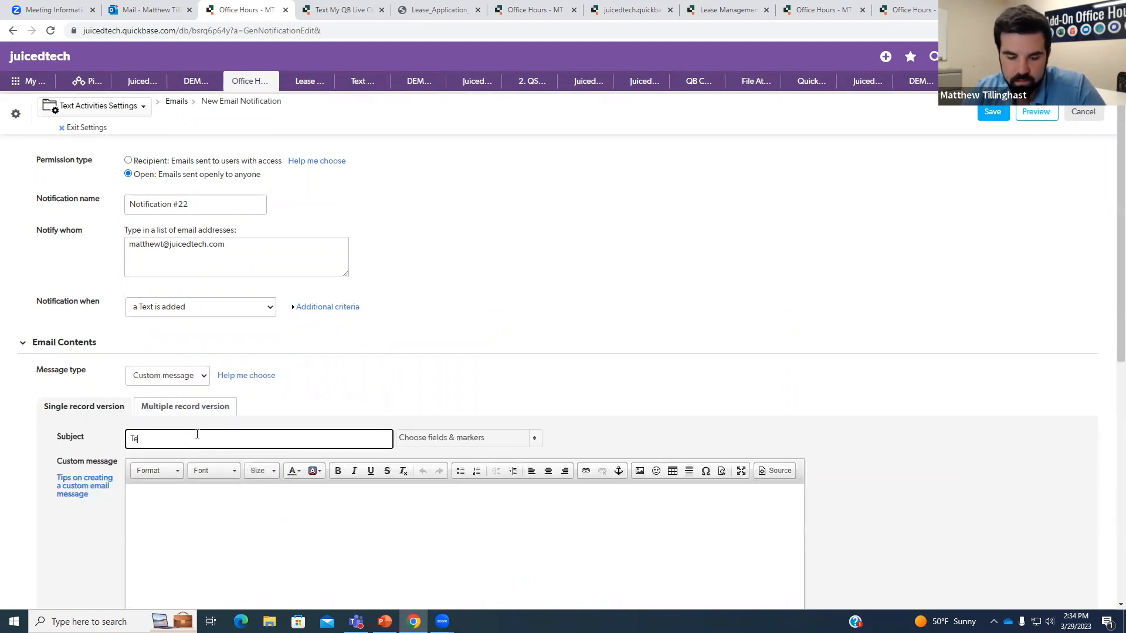
type("xt Message")
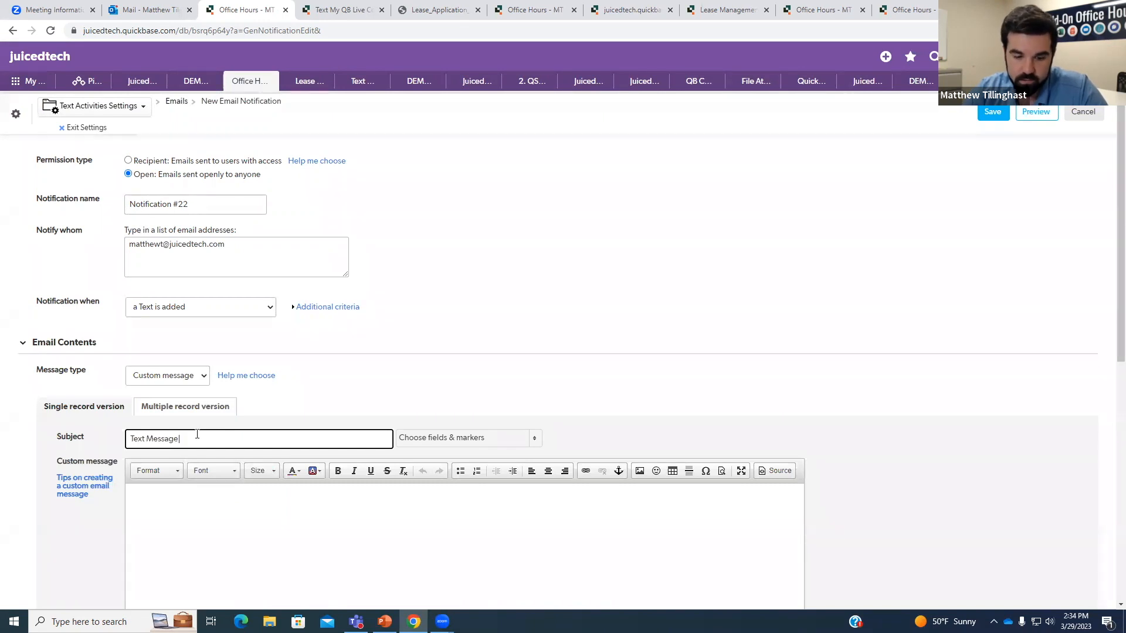
type(" Received")
left_click(535, 439)
type("rec")
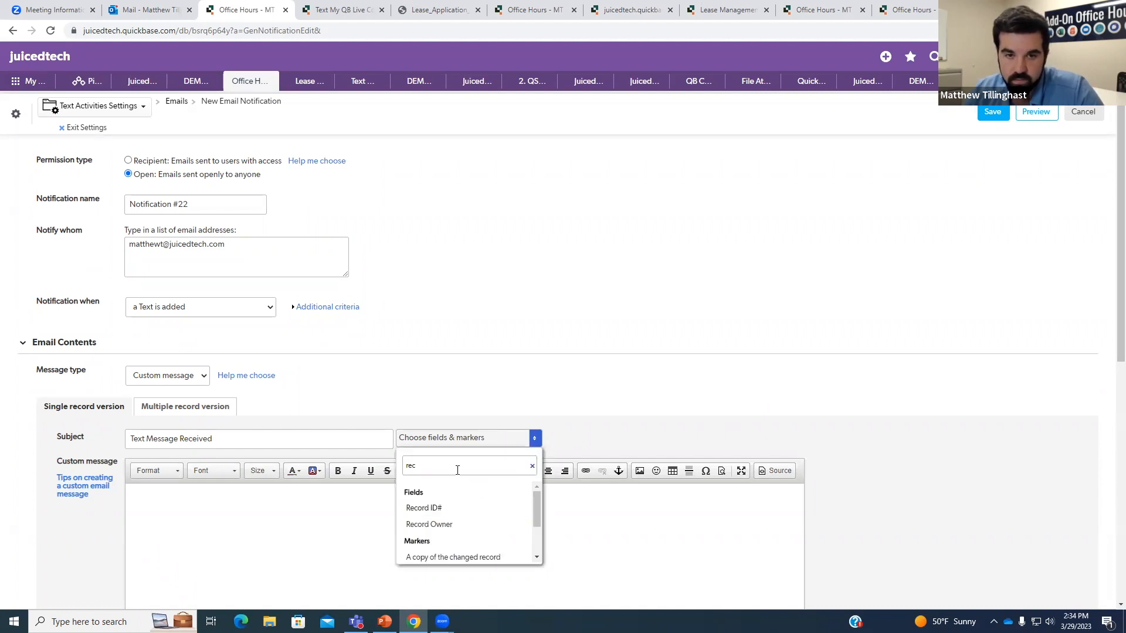
key("BackSpace")
key("BackSpace")
key("BackSpace")
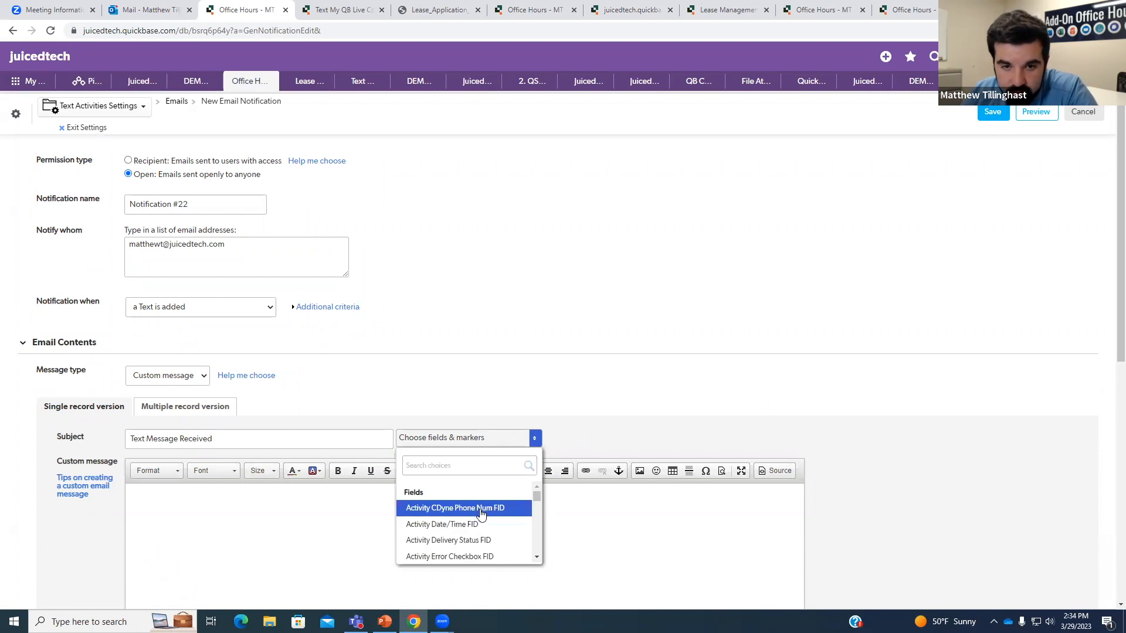
left_click(475, 508)
left_click(216, 439)
type("from[Activity CDyne Phone Num FID")
left_click(651, 366)
Write the body 'Please review this text from' with phone and Activity Date/Time FID fields, and save.
scroll(653, 362, "down", 3)
left_click(281, 410)
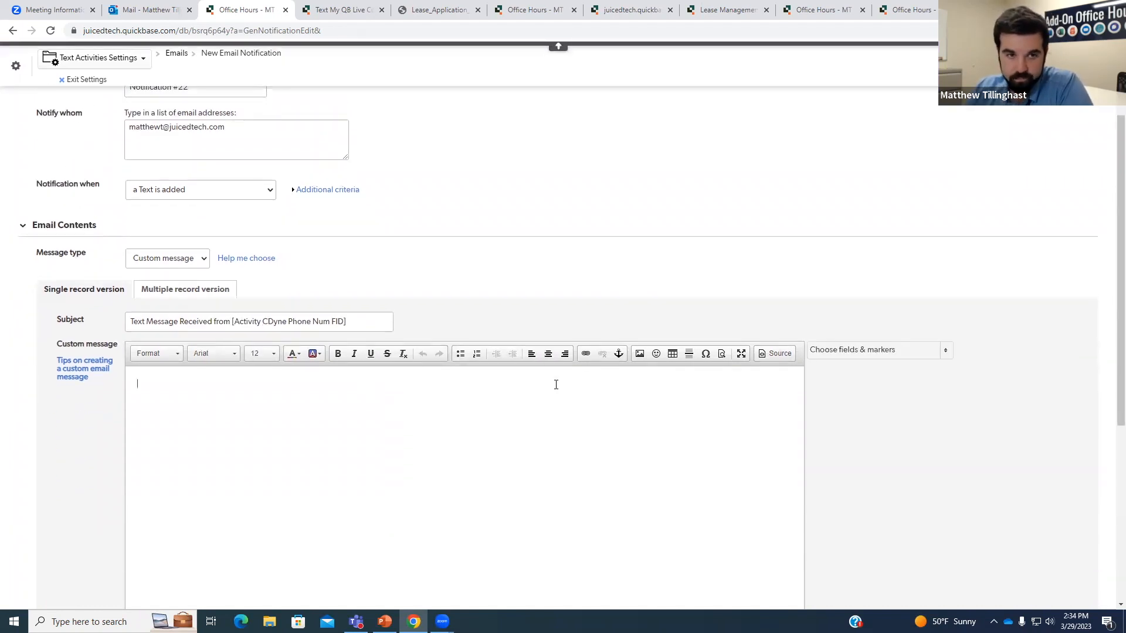
type("Please review this")
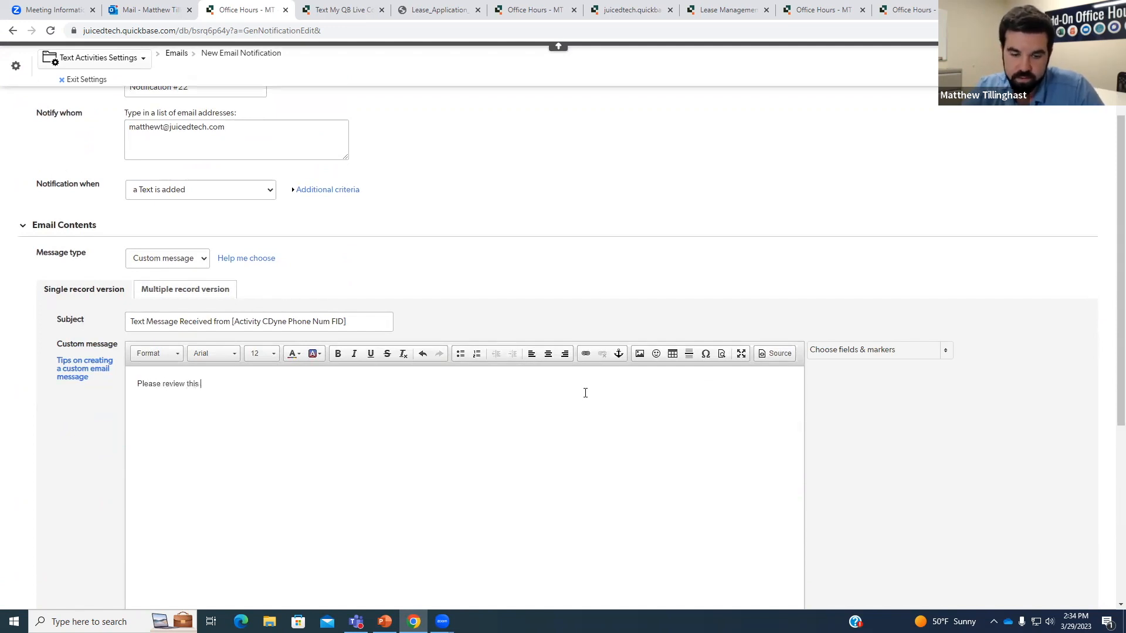
type(" text from")
left_click(910, 351)
left_click(895, 420)
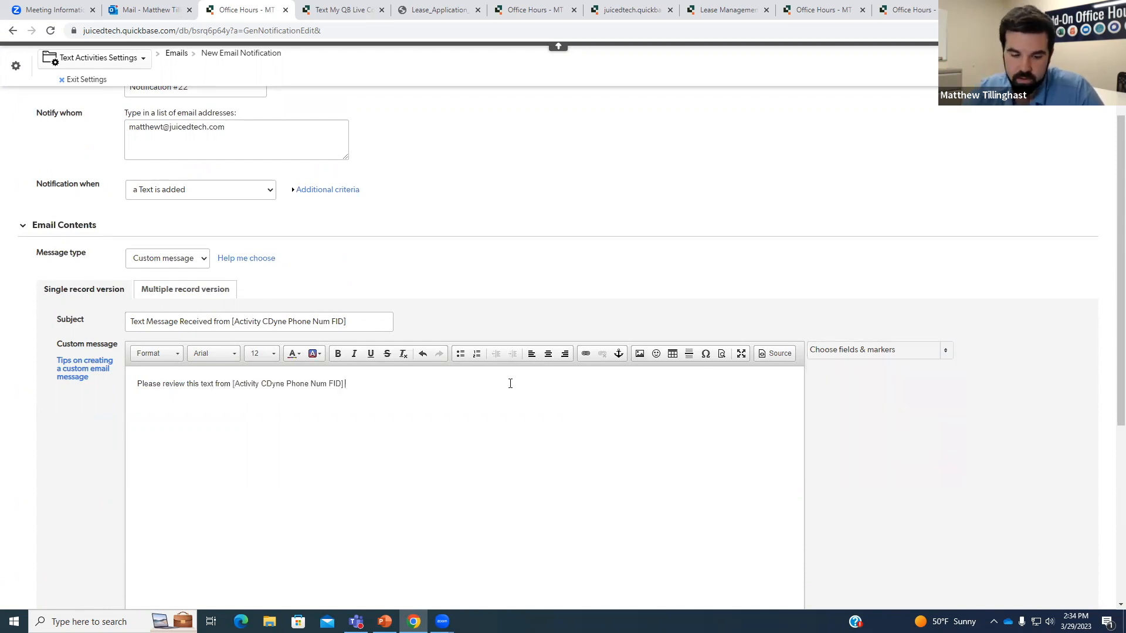
left_click(862, 350)
left_click(882, 434)
left_click(1089, 66)
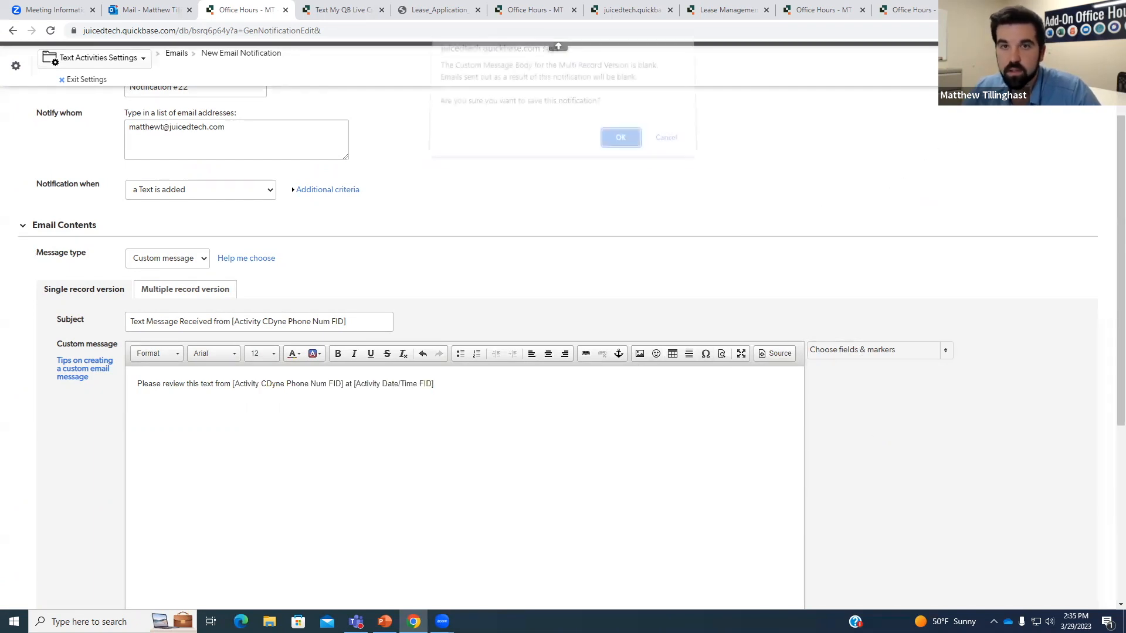
left_click(620, 143)
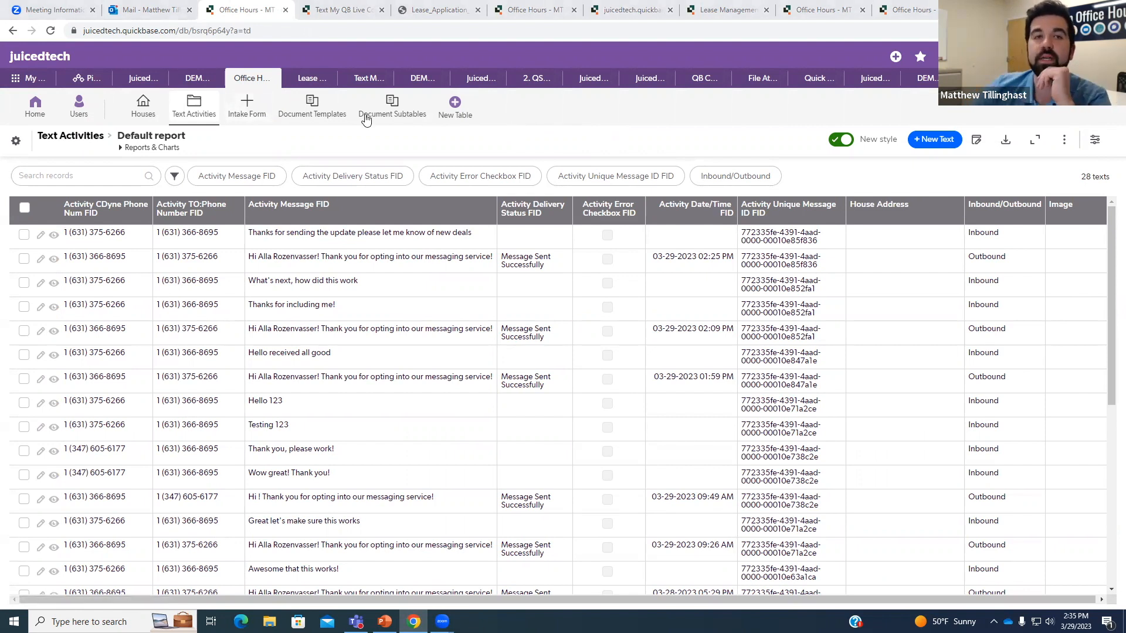
left_click(260, 106)
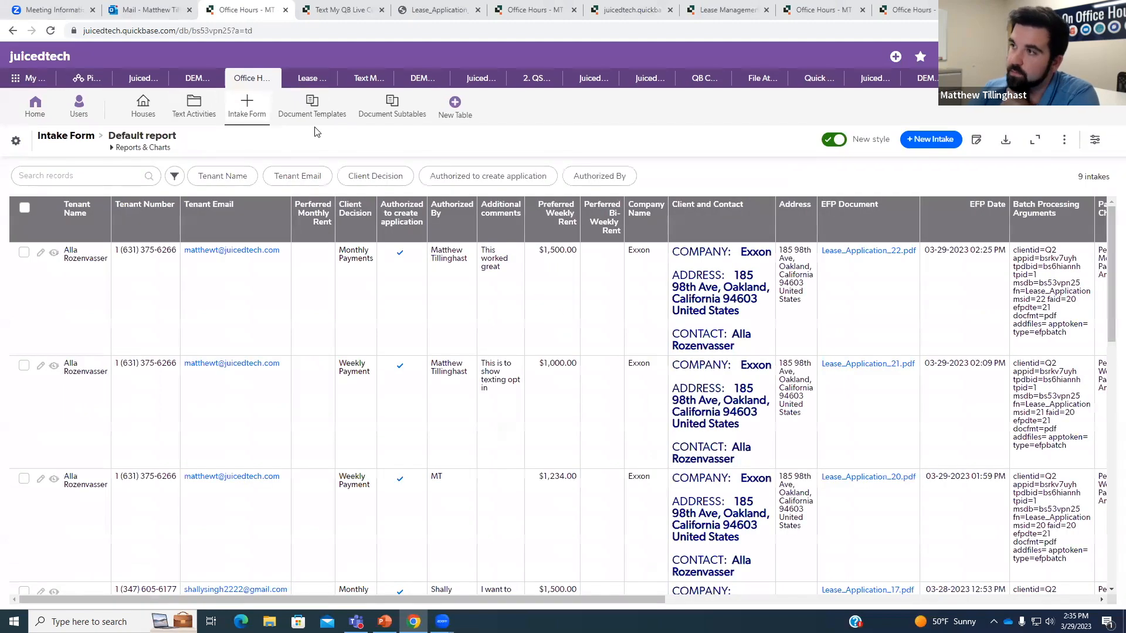
left_click(54, 253)
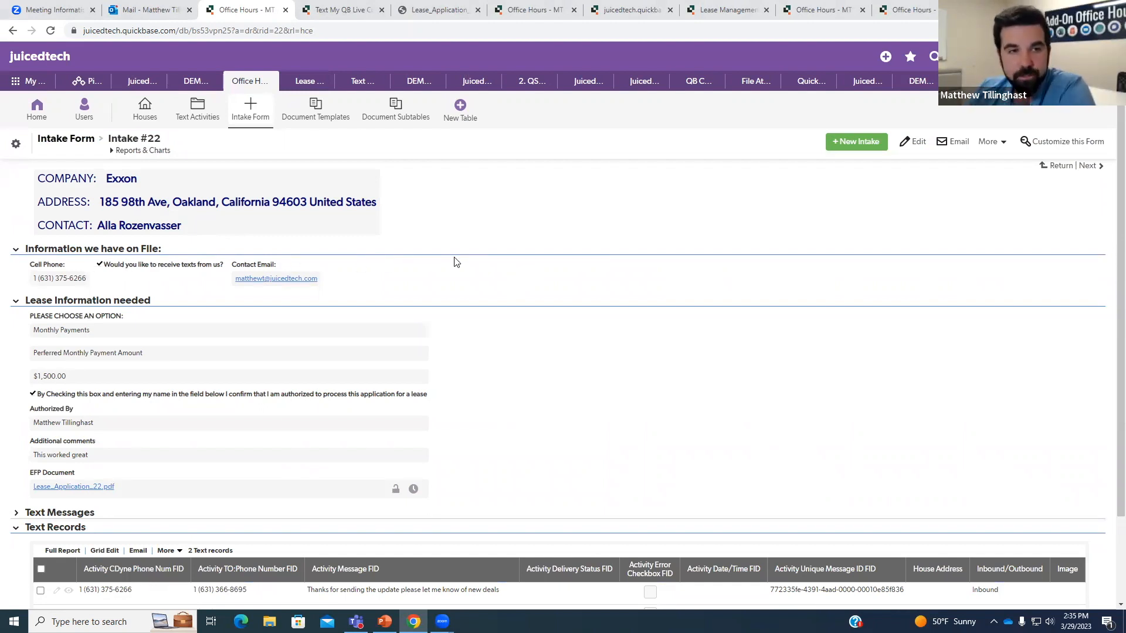
Highlight the cell phone number on the Intake #22 record.
left_click_drag(34, 279, 109, 281)
left_click(343, 148)
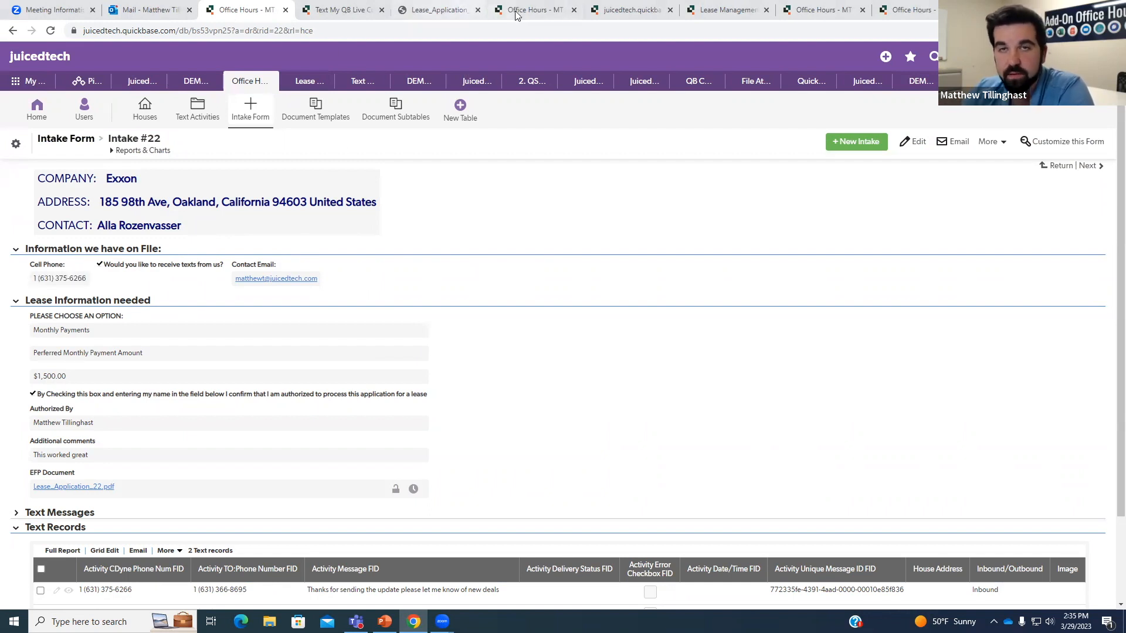
left_click_drag(33, 280, 114, 290)
left_click(109, 293)
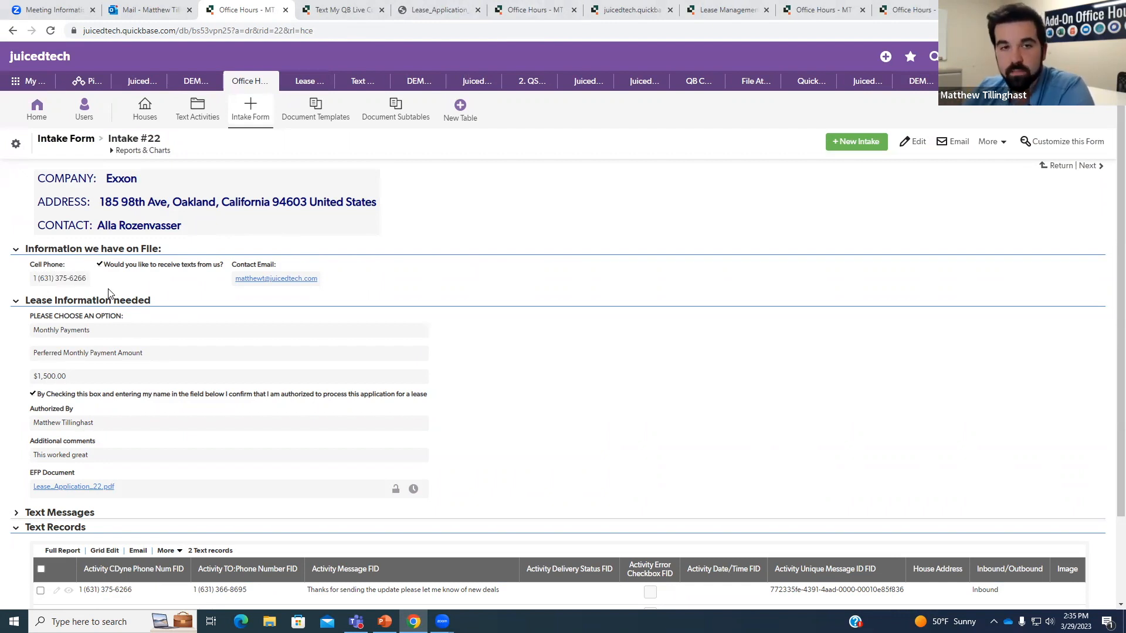
Expand the Text Messages section and highlight the sent opt-in text message.
scroll(108, 293, "down", 2)
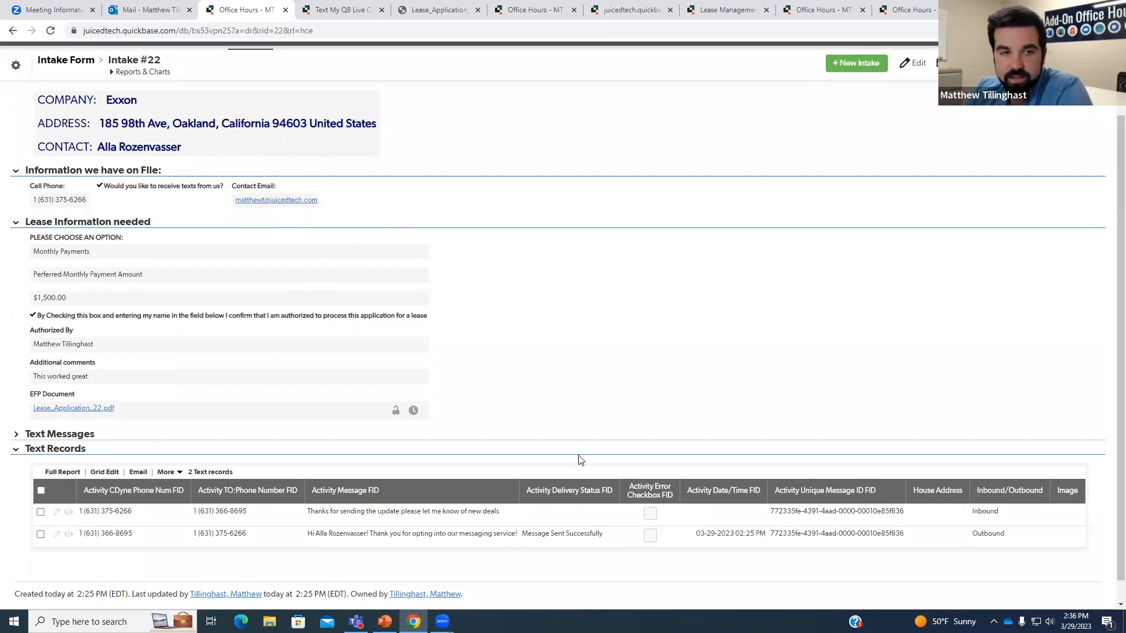
left_click(77, 438)
scroll(320, 418, "down", 2)
right_click(286, 370)
left_click(498, 371)
left_click_drag(519, 374, 299, 371)
left_click(578, 372)
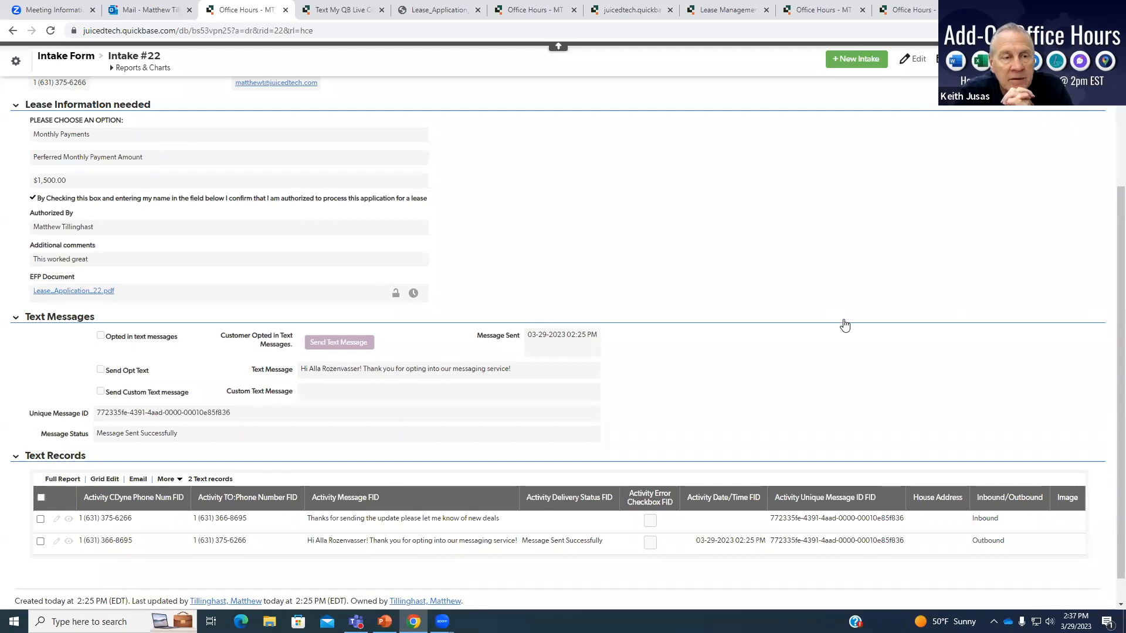
Scroll through Intake #22's Text Messages showing the opt-in text as Message Sent Successfully.
scroll(845, 324, "down", 1)
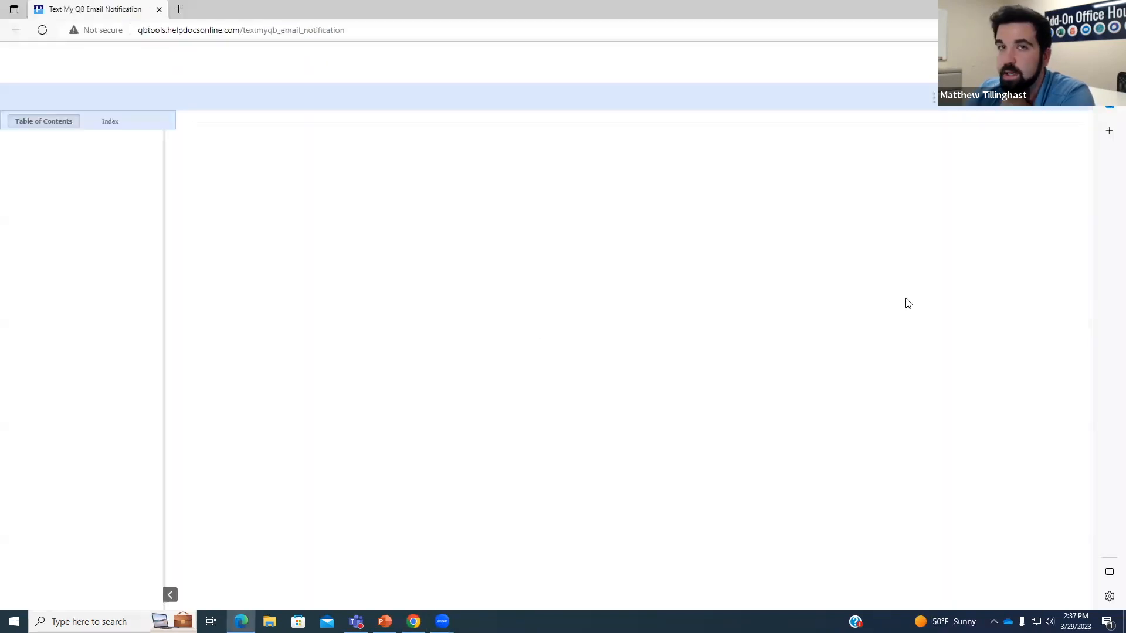
Open the Add-on Pricing help page via Quickbase Tools Overview and highlight the basic add-ons note.
scroll(114, 251, "up", 5)
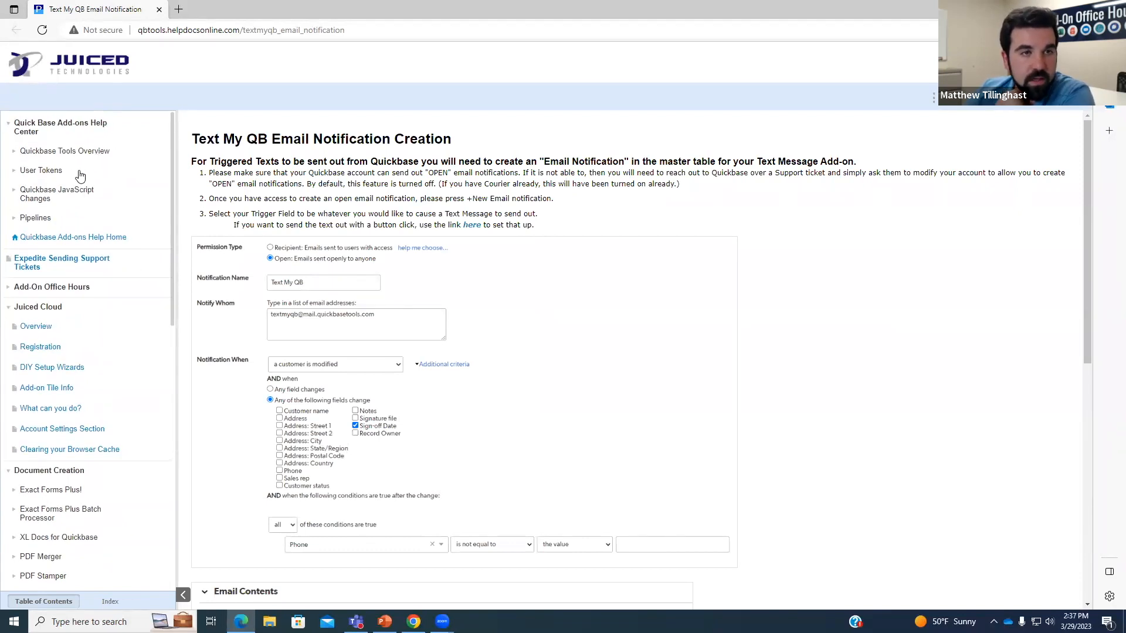
left_click(76, 157)
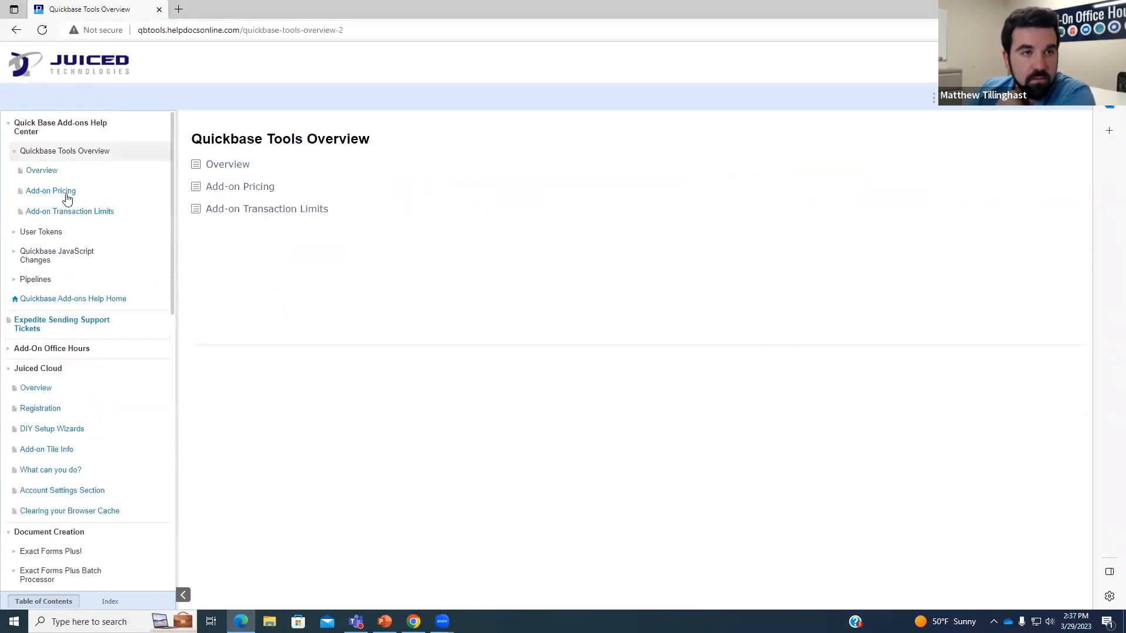
left_click(69, 193)
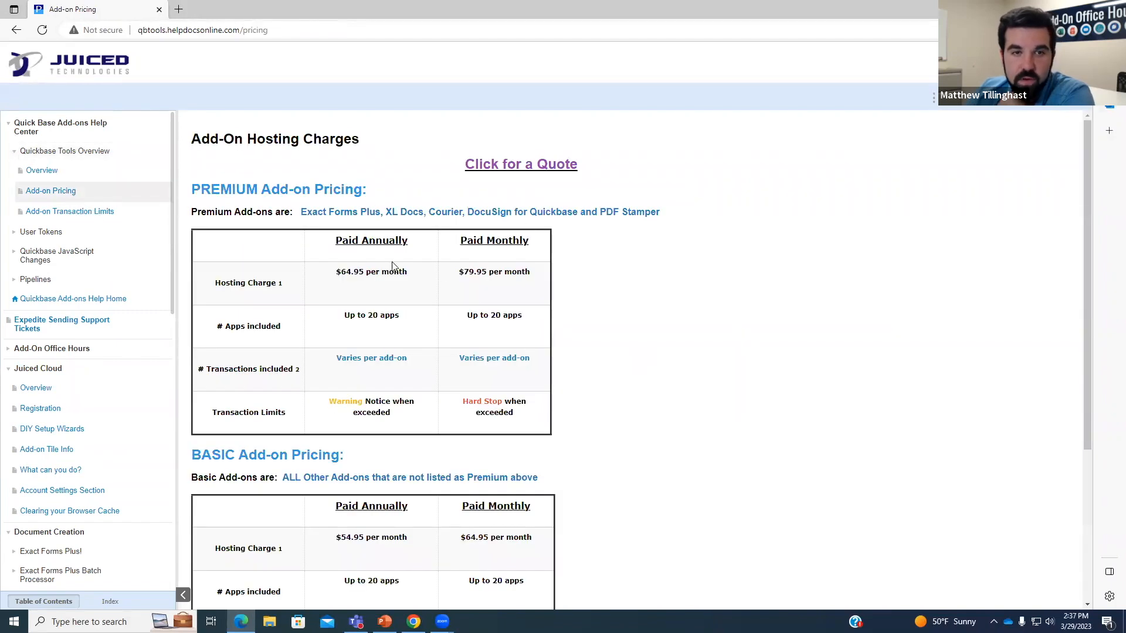
scroll(504, 267, "down", 4)
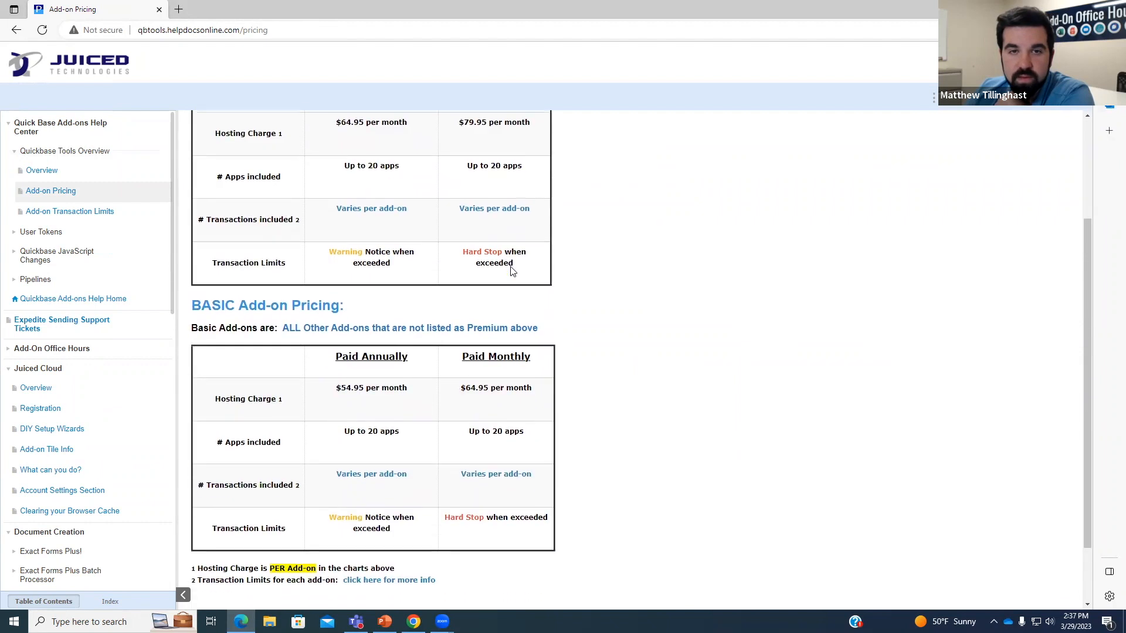
left_click_drag(290, 253, 513, 253)
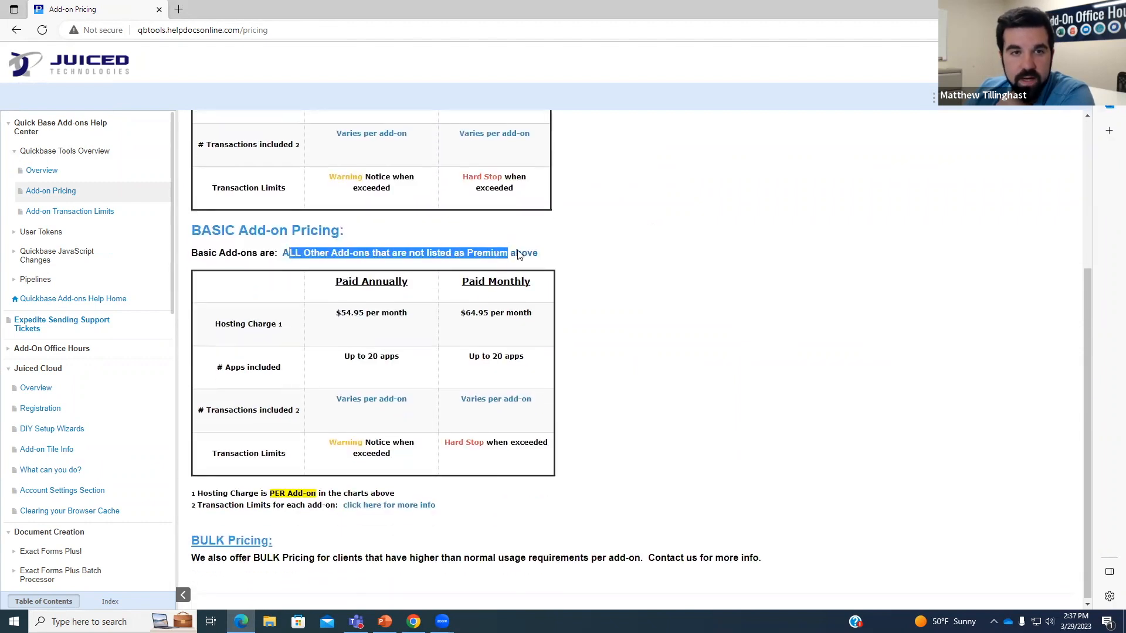
left_click(525, 252)
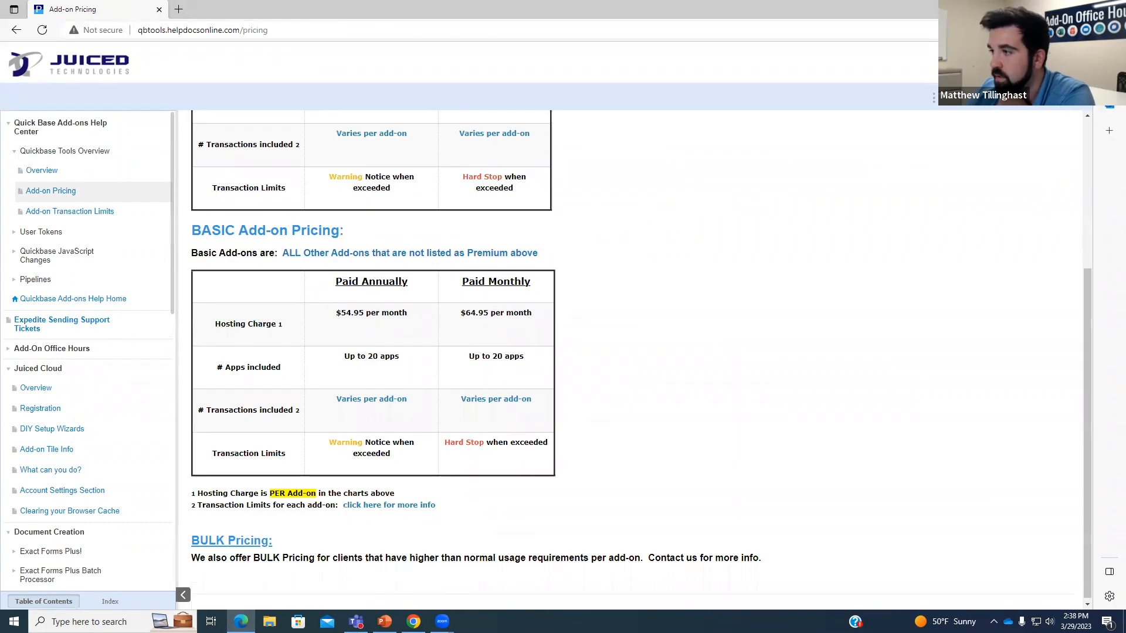
Compare basic hosting charges, 64.95 monthly and $54.95 annual, then open Add-on Transaction Limits.
left_click_drag(465, 313, 489, 317)
left_click(489, 318)
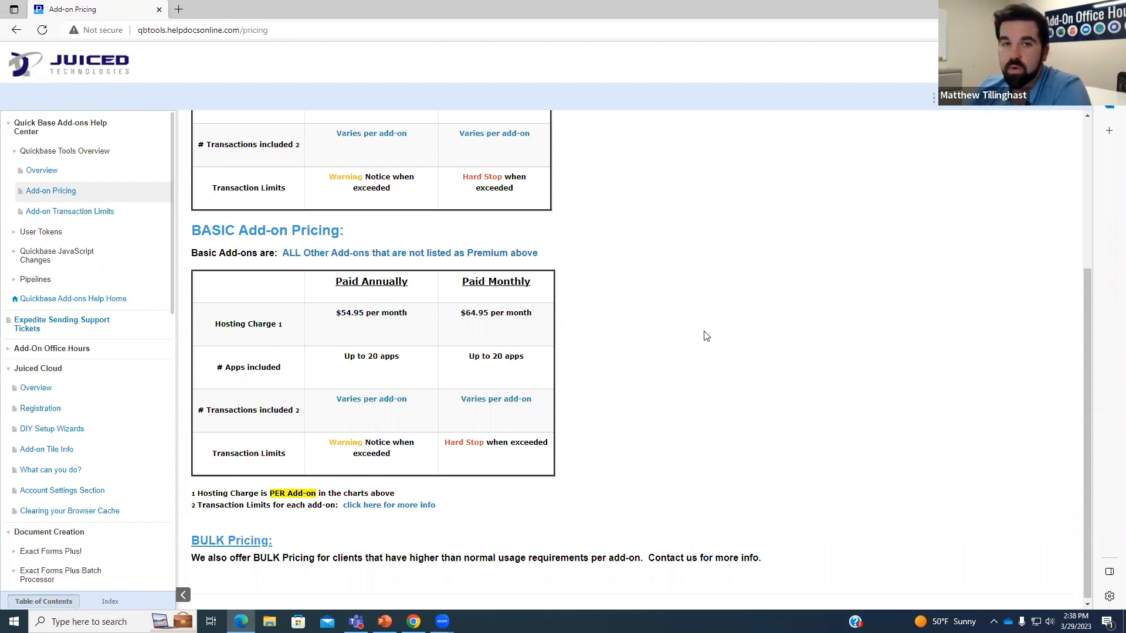
left_click_drag(336, 312, 365, 313)
left_click(367, 312)
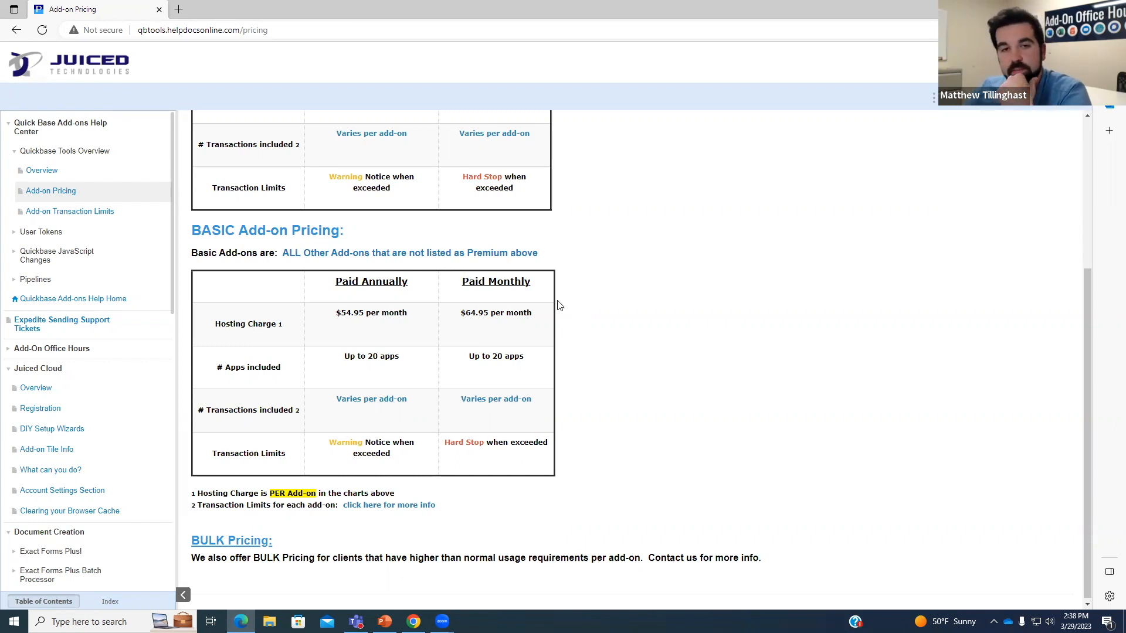
scroll(535, 323, "up", 1)
left_click(98, 216)
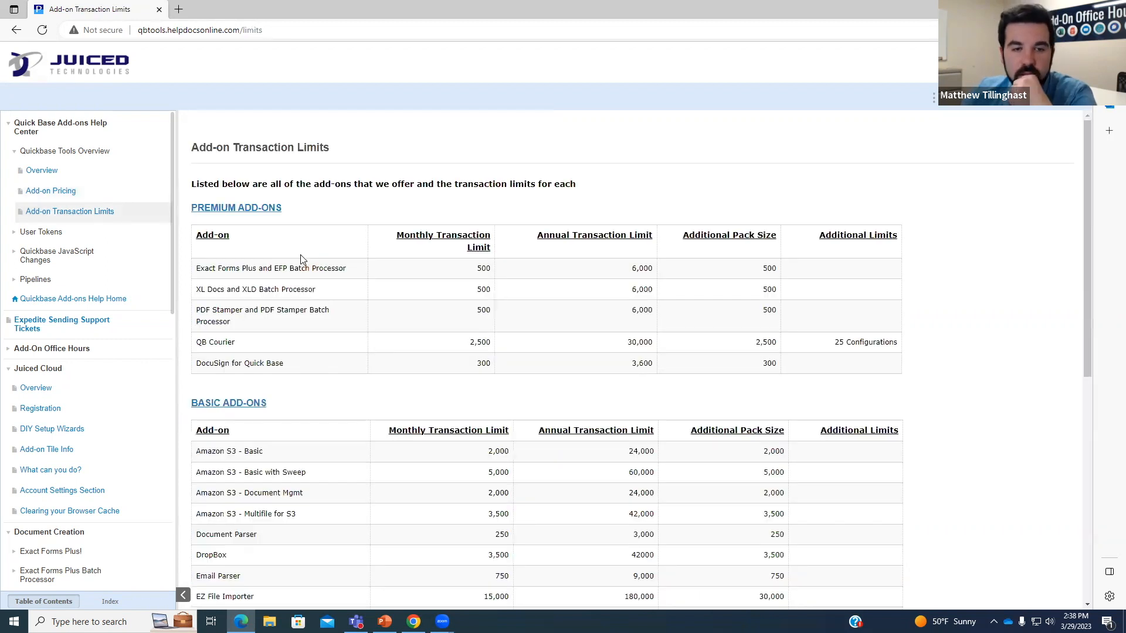
Find Text My QB's 12,000 annual transaction limit in the limits table.
scroll(305, 264, "down", 4)
scroll(313, 267, "down", 2)
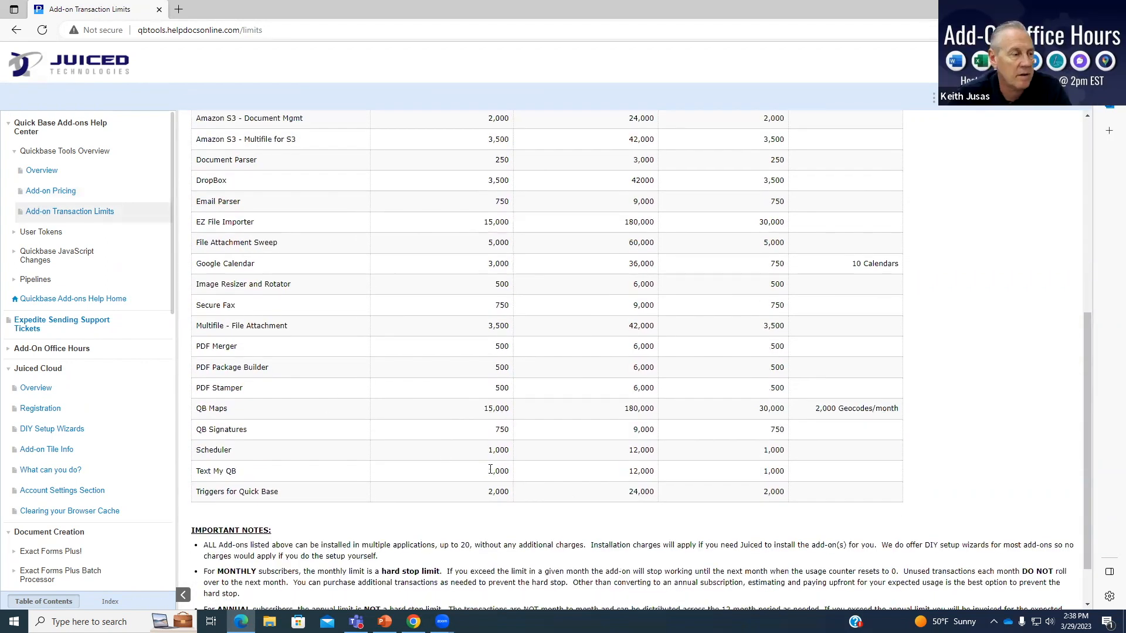
left_click_drag(487, 472, 521, 477)
left_click_drag(610, 475, 655, 480)
left_click(649, 483)
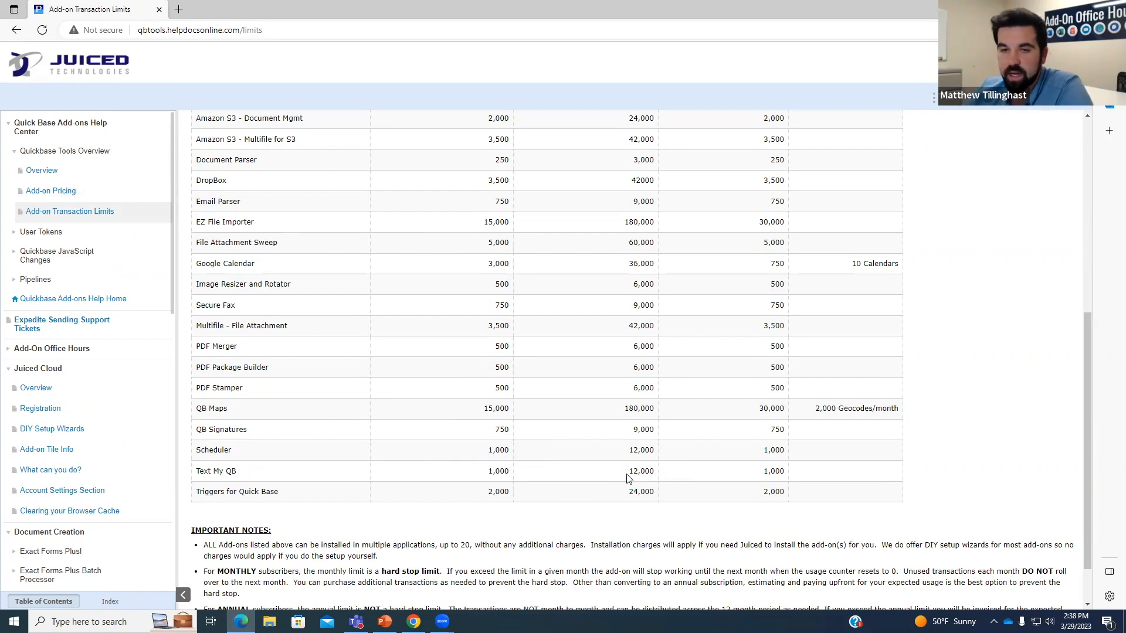
Check the basic annual hosting charge on Add-on Pricing, then open the price quote form from the top.
left_click(42, 191)
left_click_drag(341, 311, 359, 314)
left_click(397, 302)
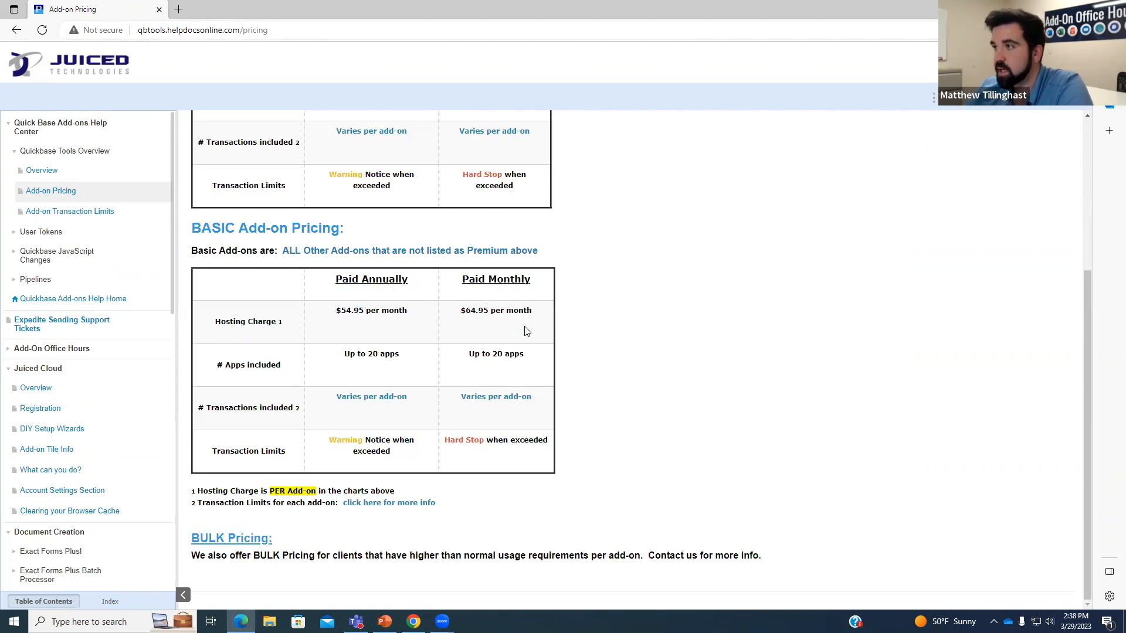
scroll(625, 349, "up", 4)
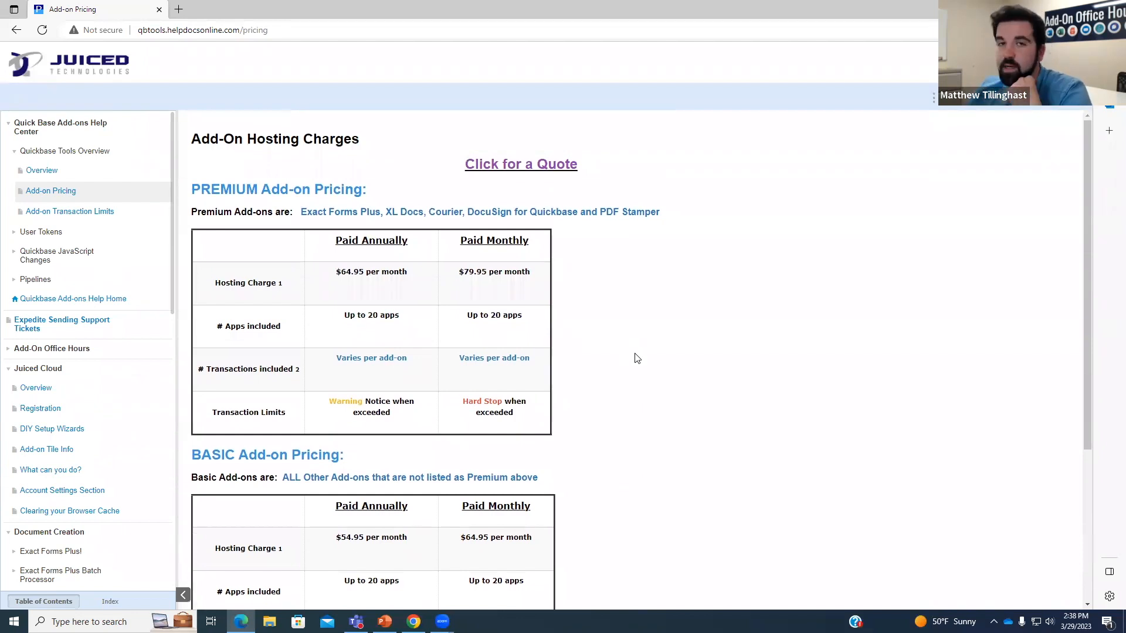
left_click(504, 170)
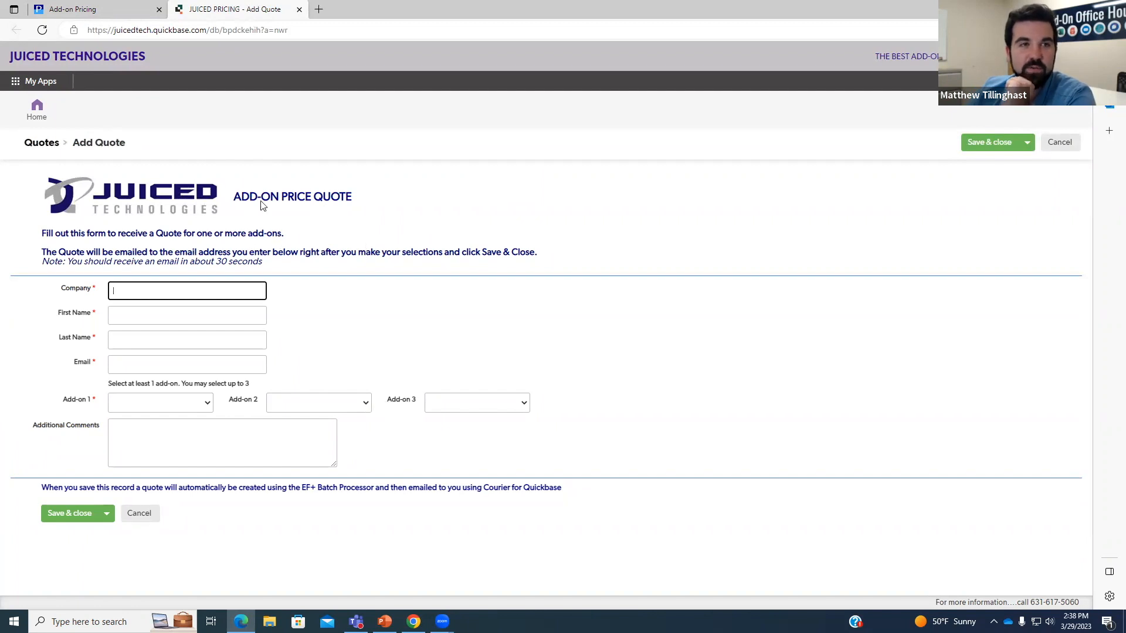
Switch back to the Add-on Pricing tab, leaving the quote form open.
left_click(81, 7)
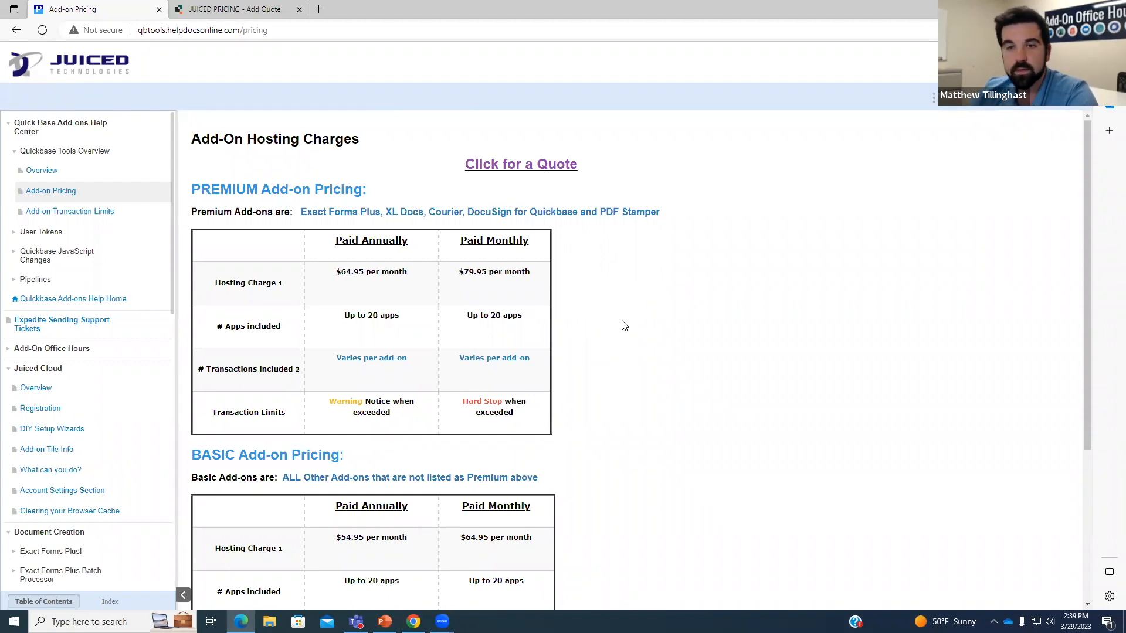
scroll(623, 325, "down", 1)
scroll(617, 328, "down", 1)
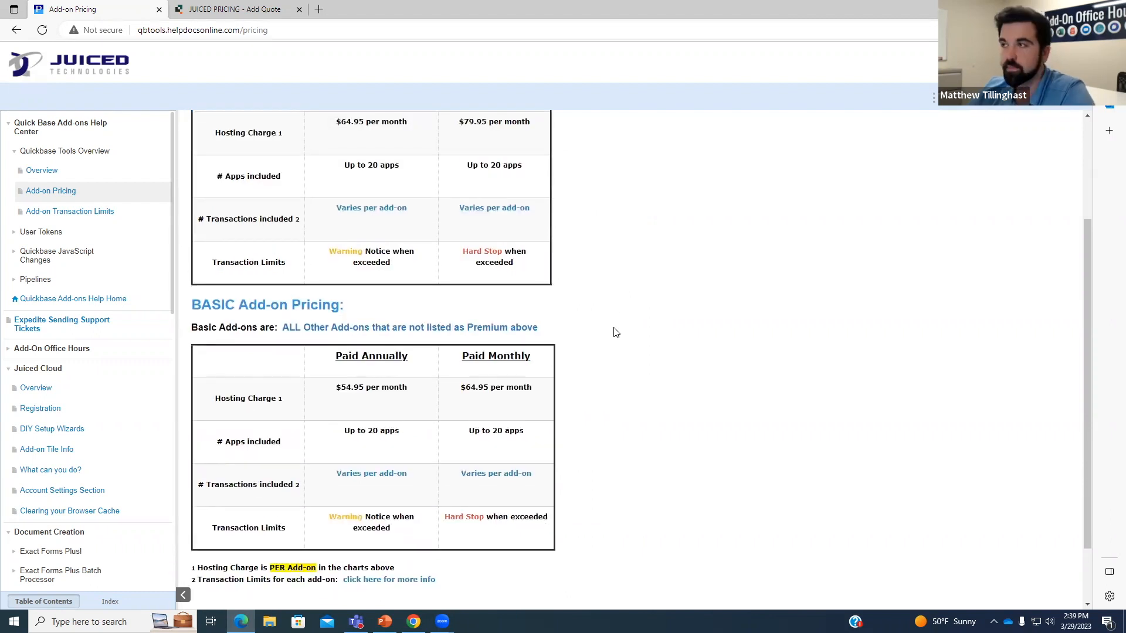
scroll(616, 332, "down", 1)
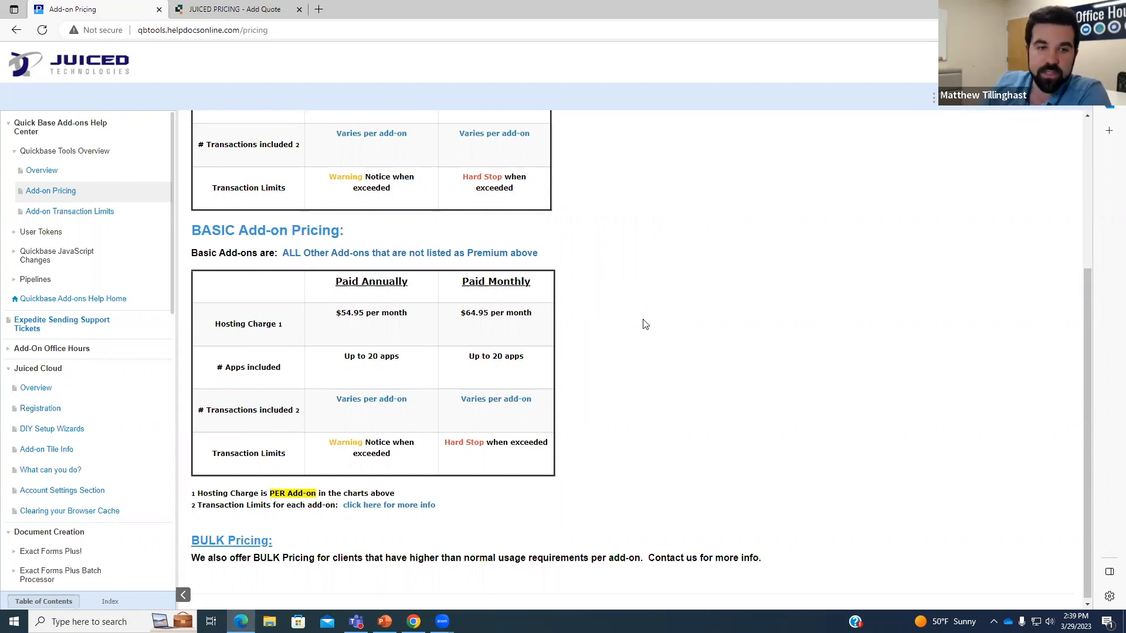
scroll(626, 338, "down", 1)
scroll(624, 350, "up", 3)
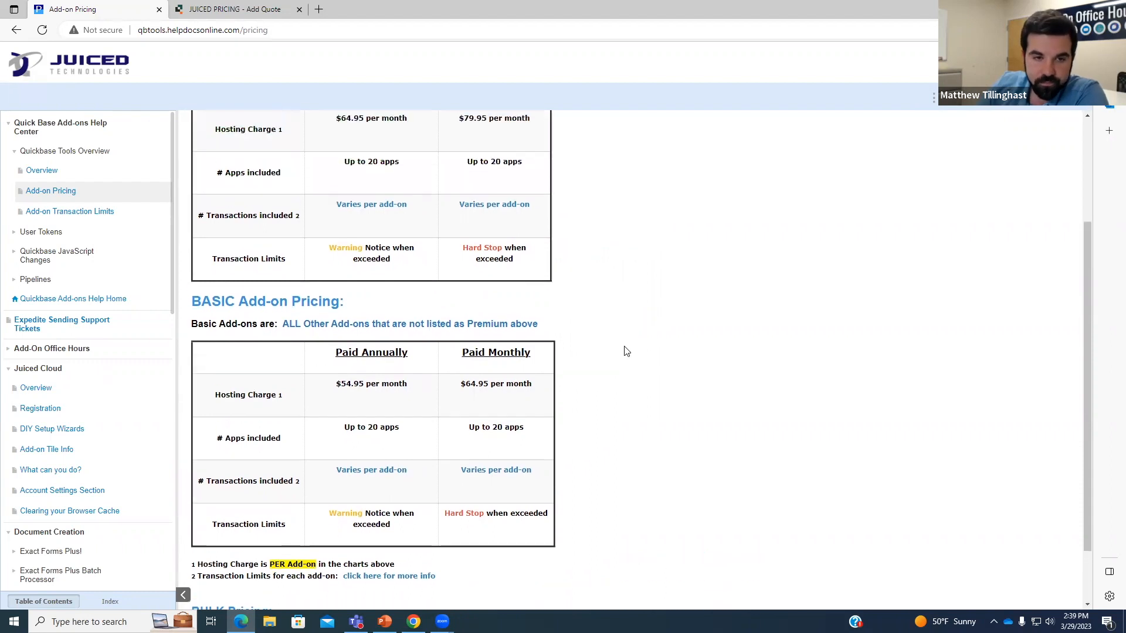
scroll(41, 261, "down", 4)
scroll(42, 263, "down", 4)
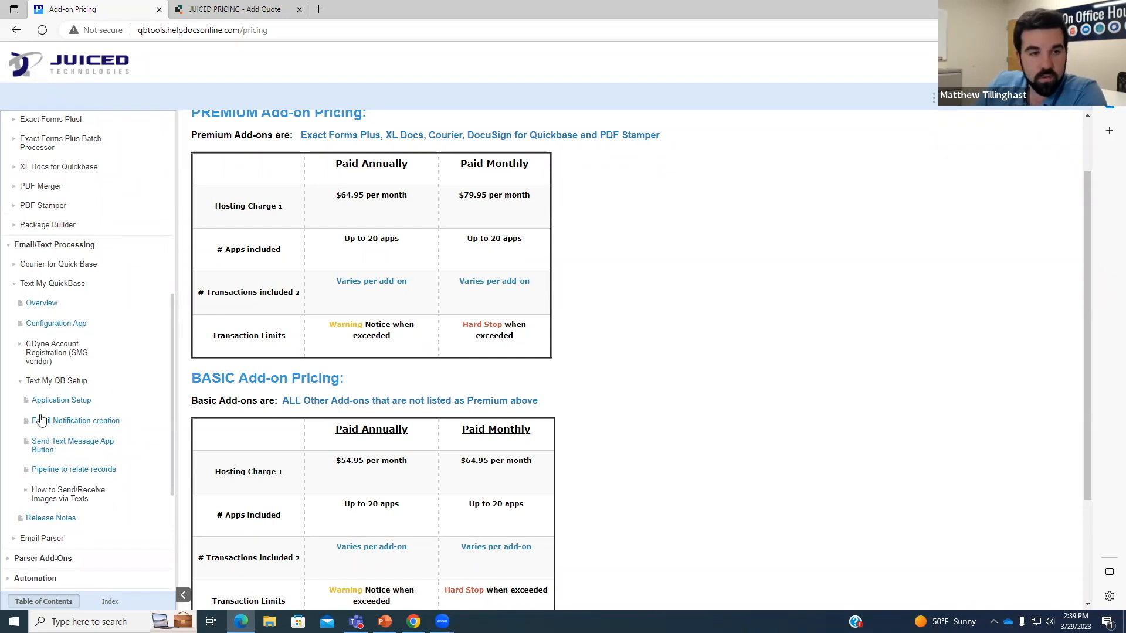
Browse the Application Setup, Send Text button and Email Notification articles, ending on Text My QB Setup.
left_click(61, 402)
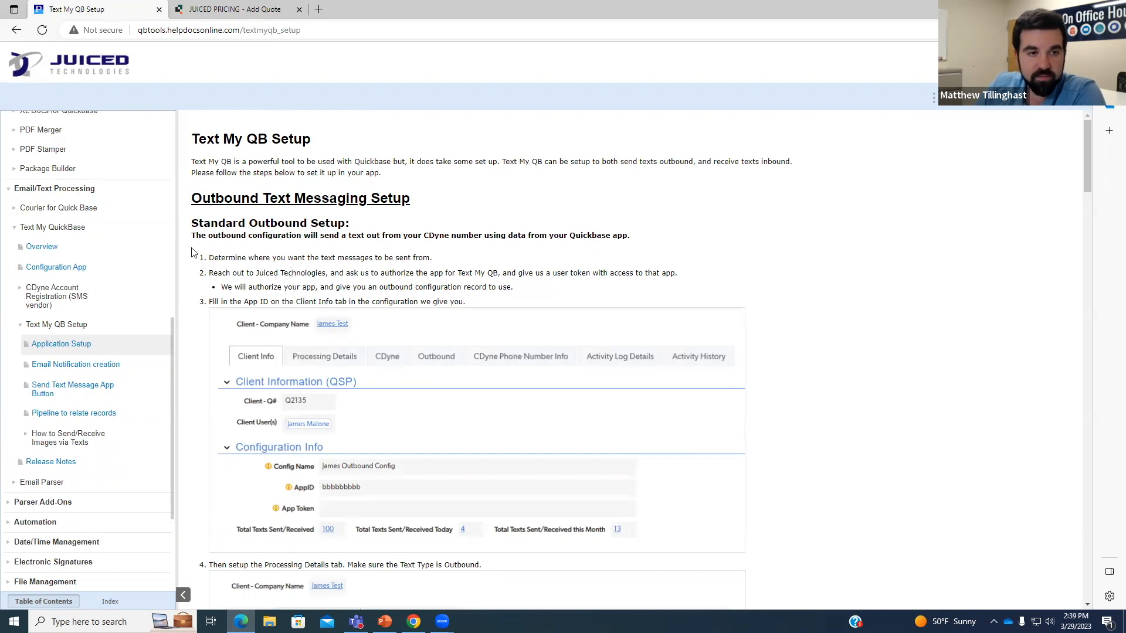
left_click(122, 394)
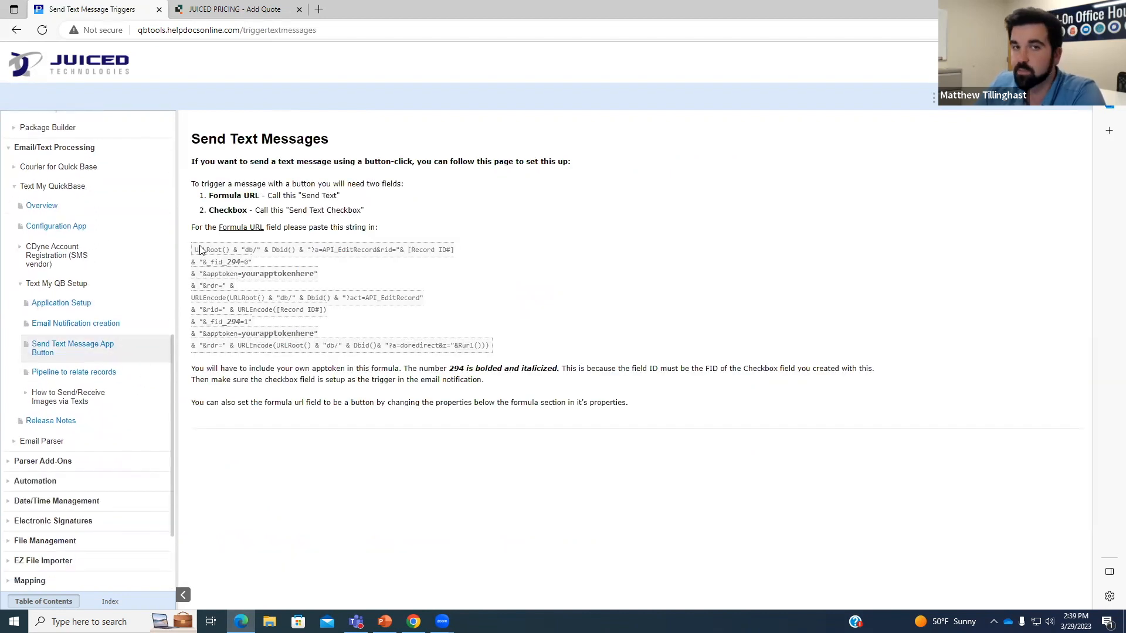
left_click(78, 324)
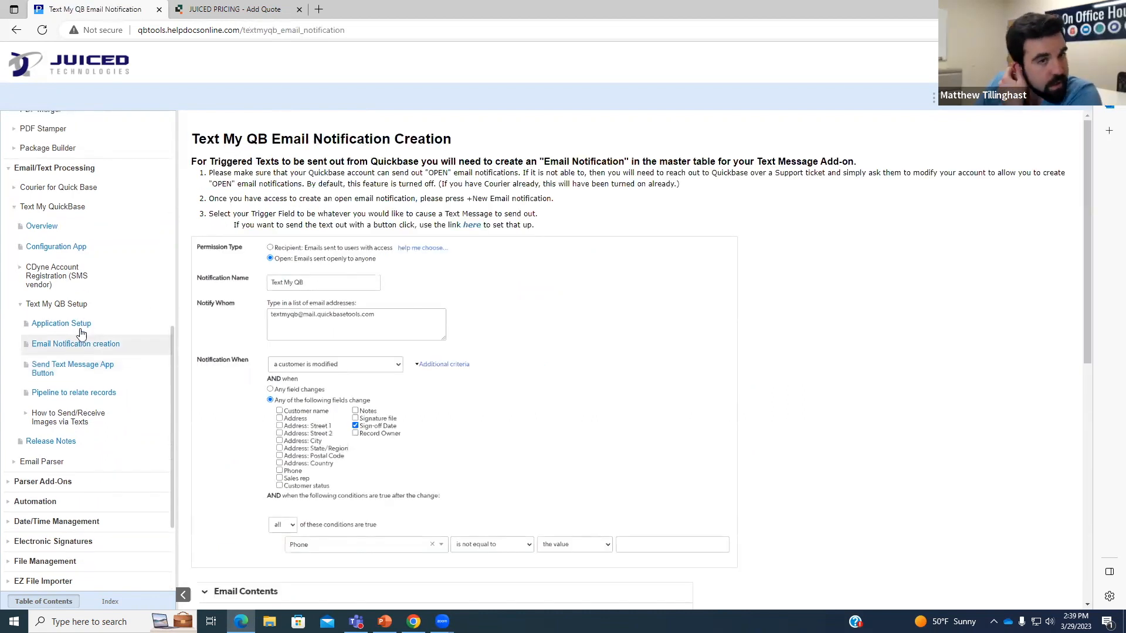
left_click(82, 324)
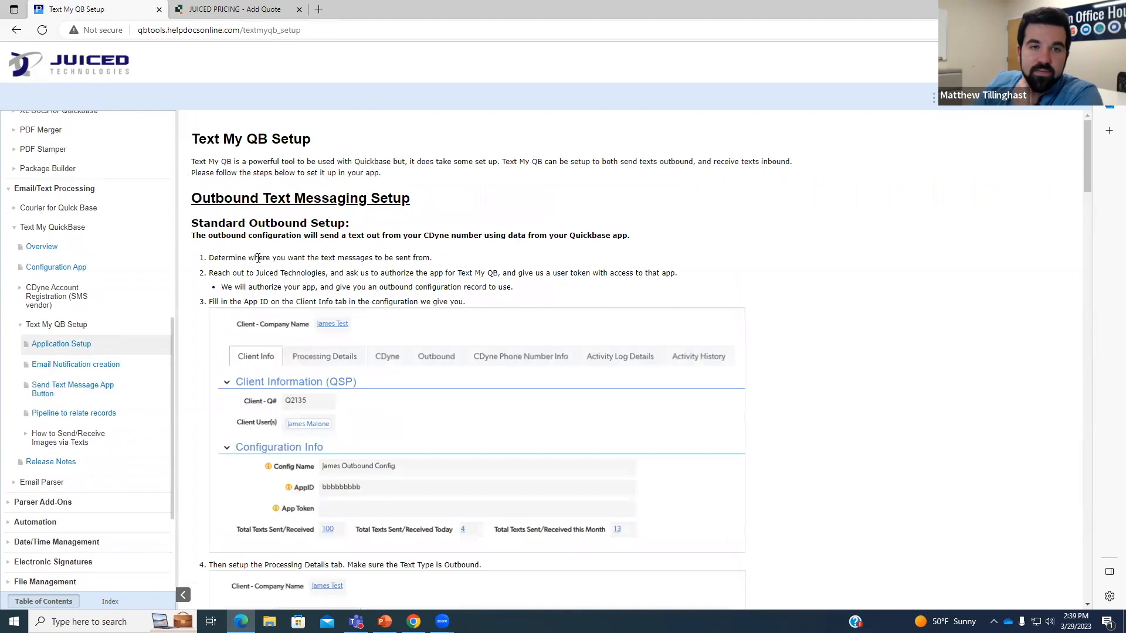
scroll(258, 258, "down", 8)
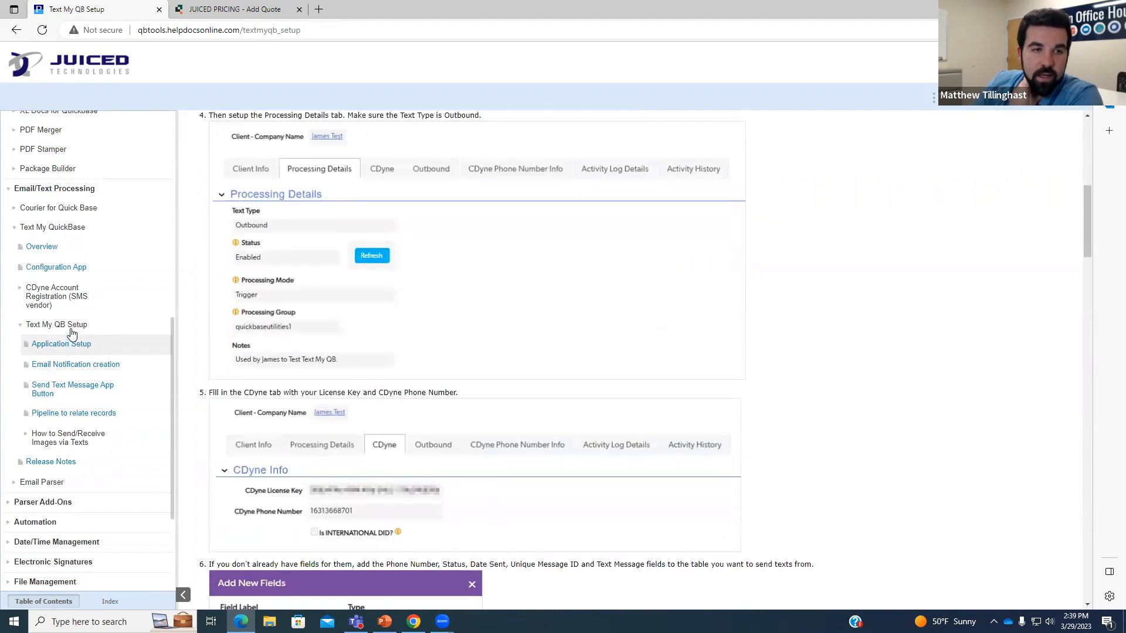
left_click(70, 328)
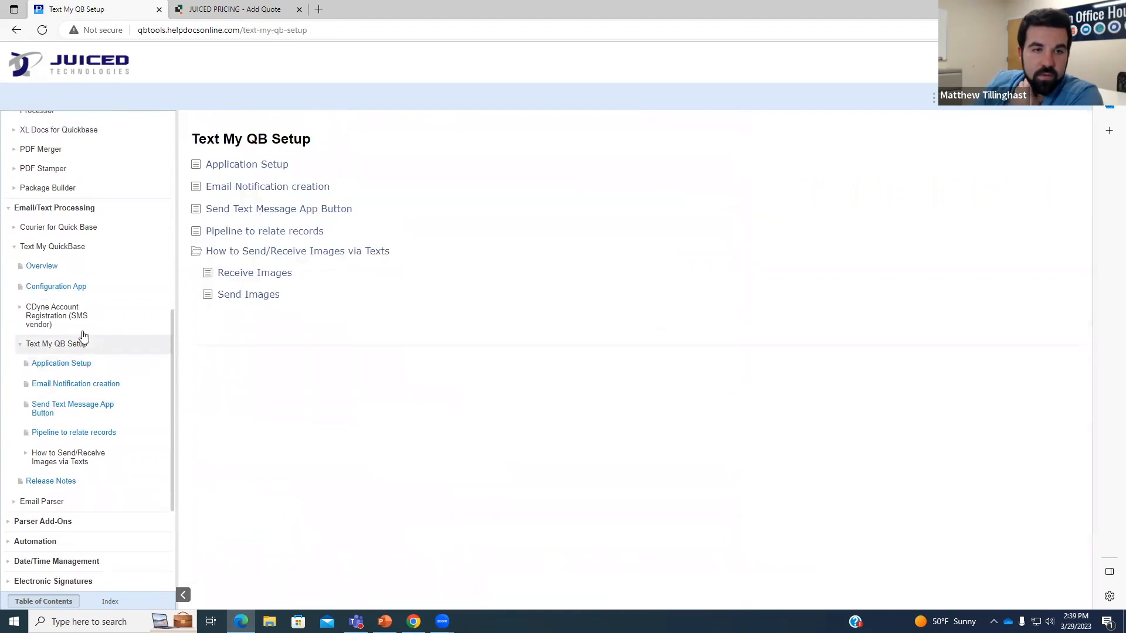
Read the image-sending and inbound-text relating guides, then the Send Text Message button instructions.
left_click(269, 254)
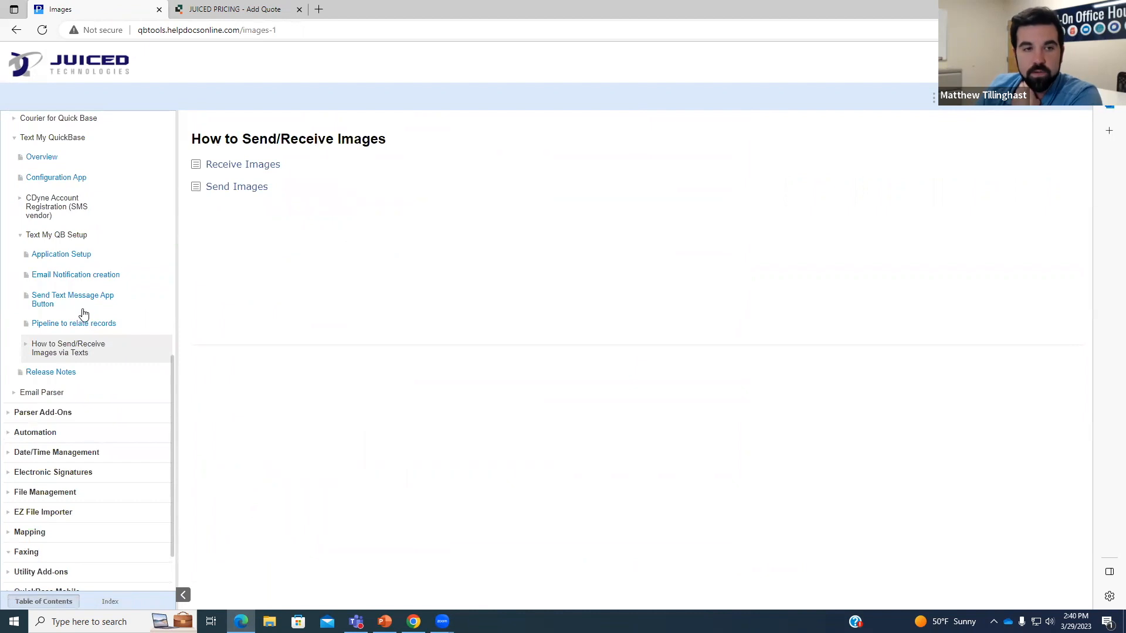
left_click(106, 328)
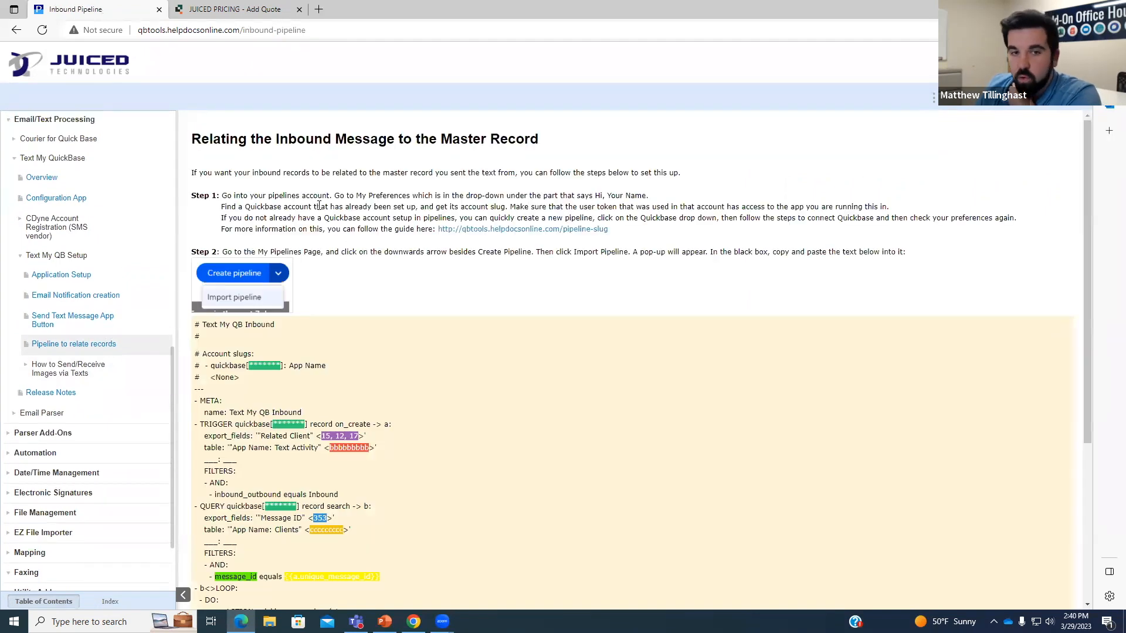
scroll(319, 206, "down", 1)
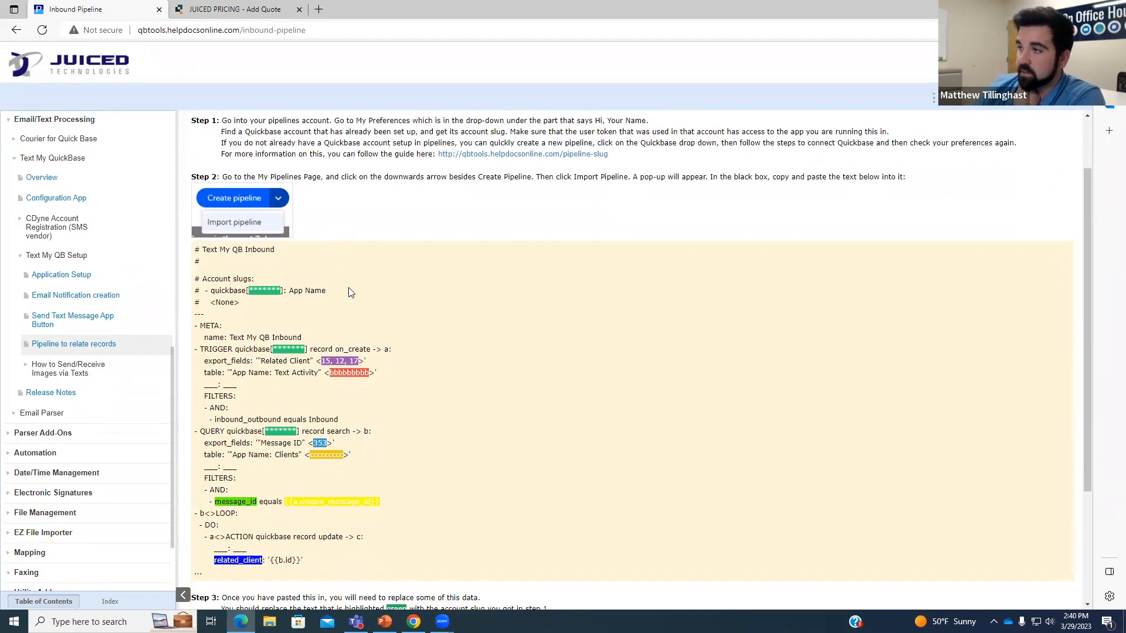
scroll(354, 280, "down", 3)
scroll(356, 285, "up", 2)
scroll(357, 286, "down", 1)
scroll(356, 377, "up", 3)
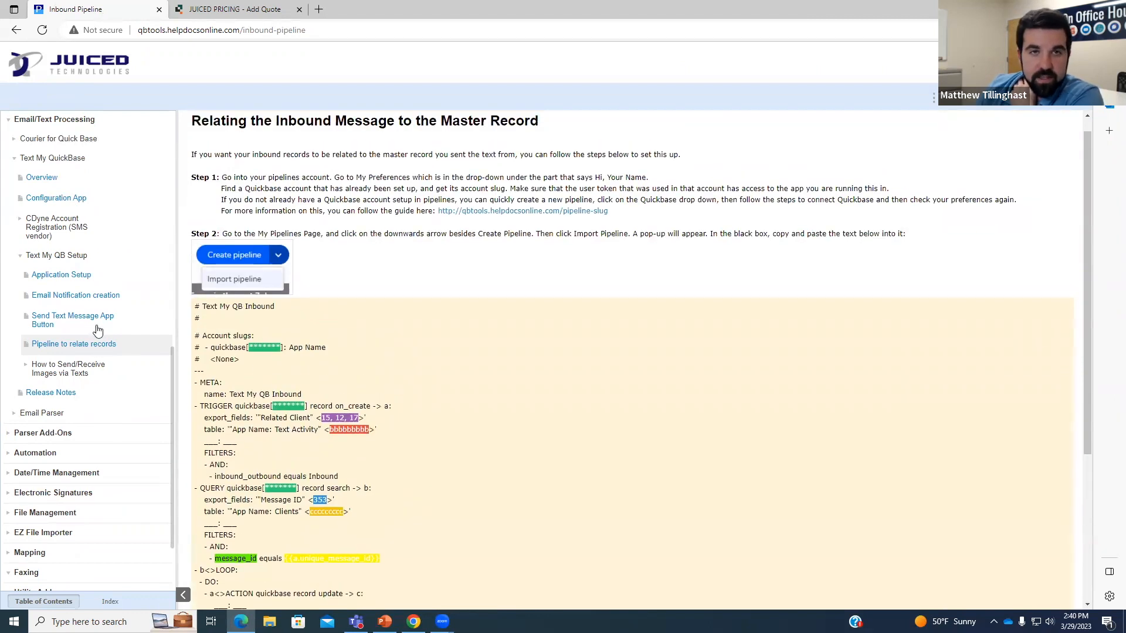
left_click(96, 329)
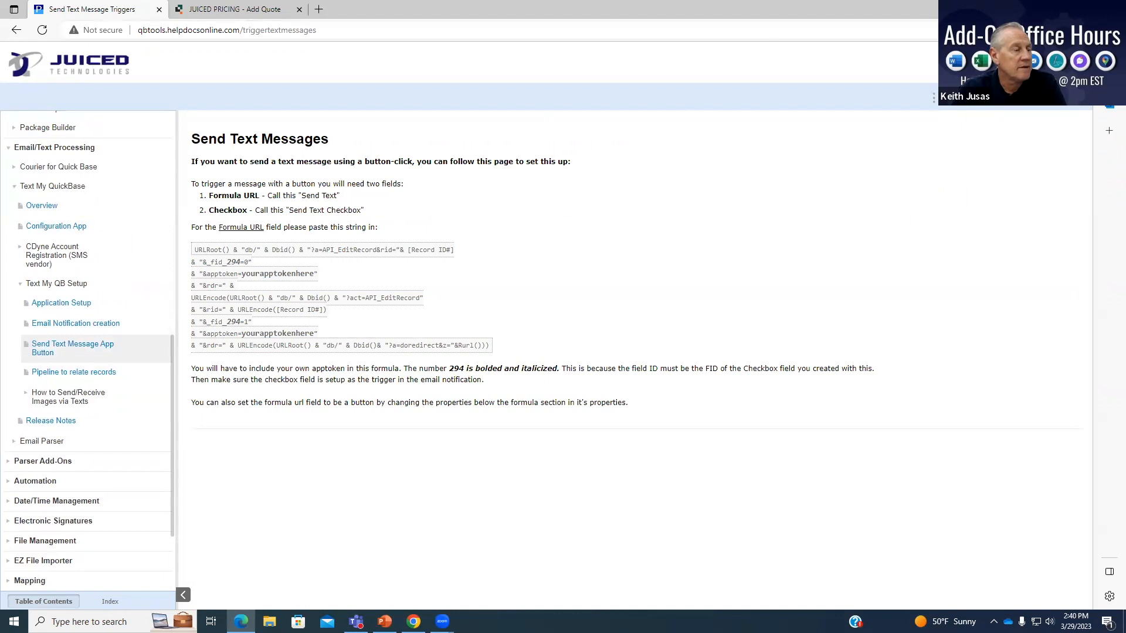
left_click(1112, 9)
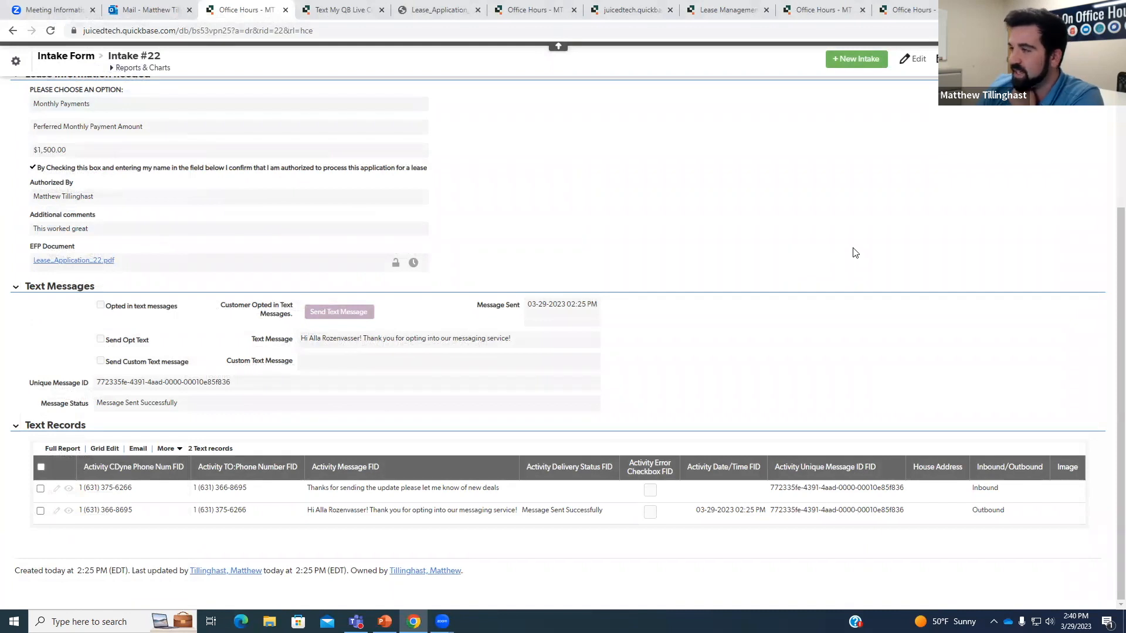
Close both extra Office Hours intake tabs with Ctrl+W and start a fresh browser tab.
scroll(824, 349, "up", 4)
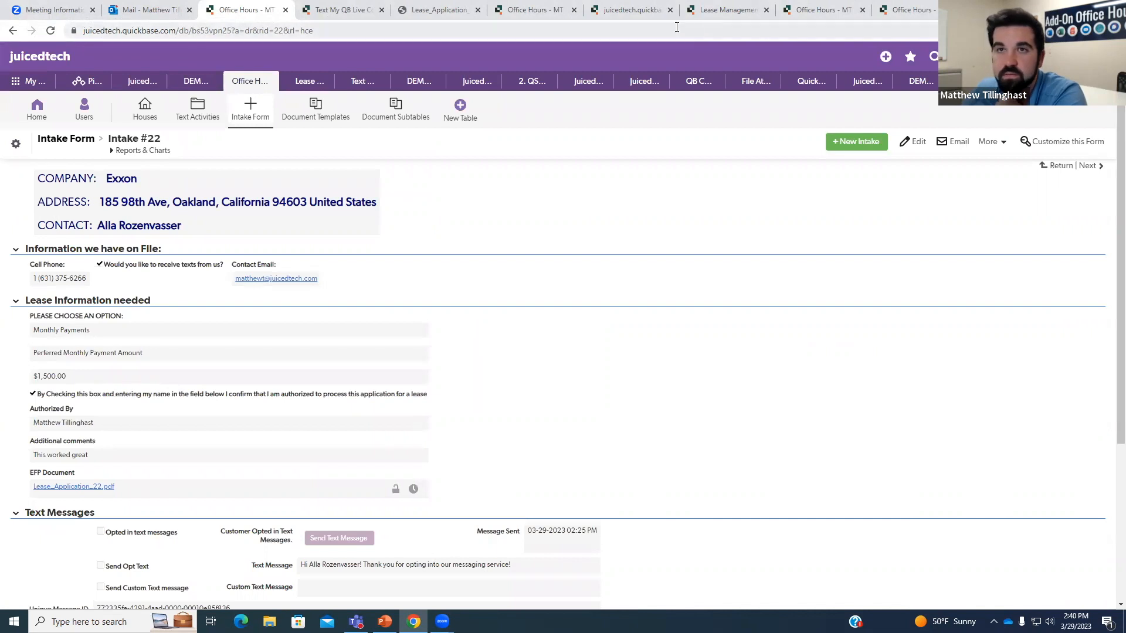
left_click(935, 10)
key("ctrl+w")
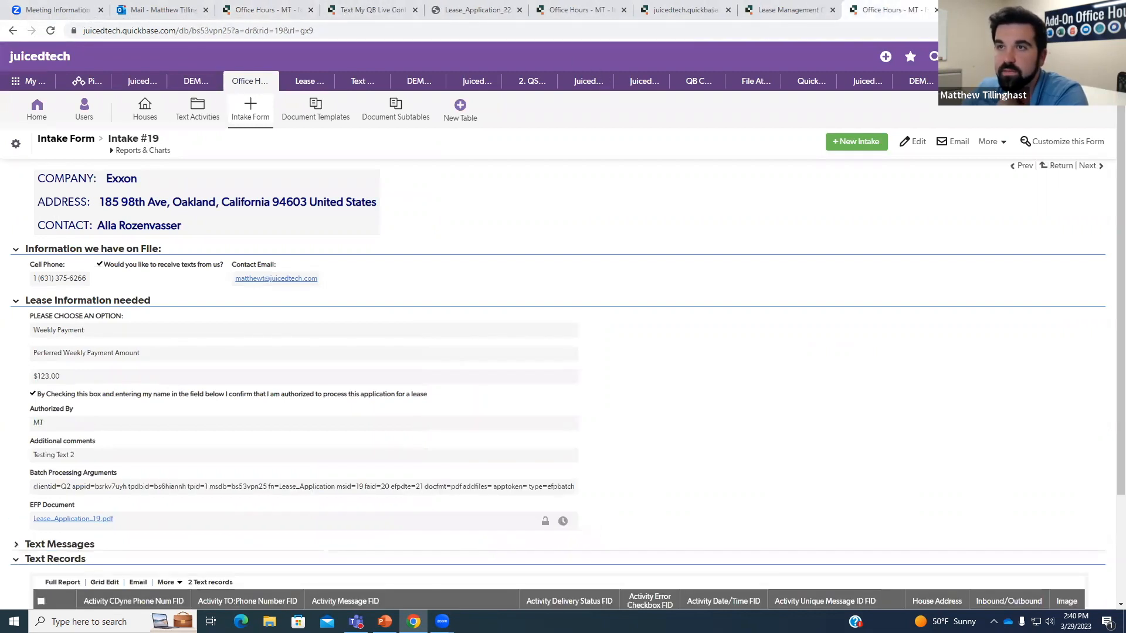
key("ctrl+w")
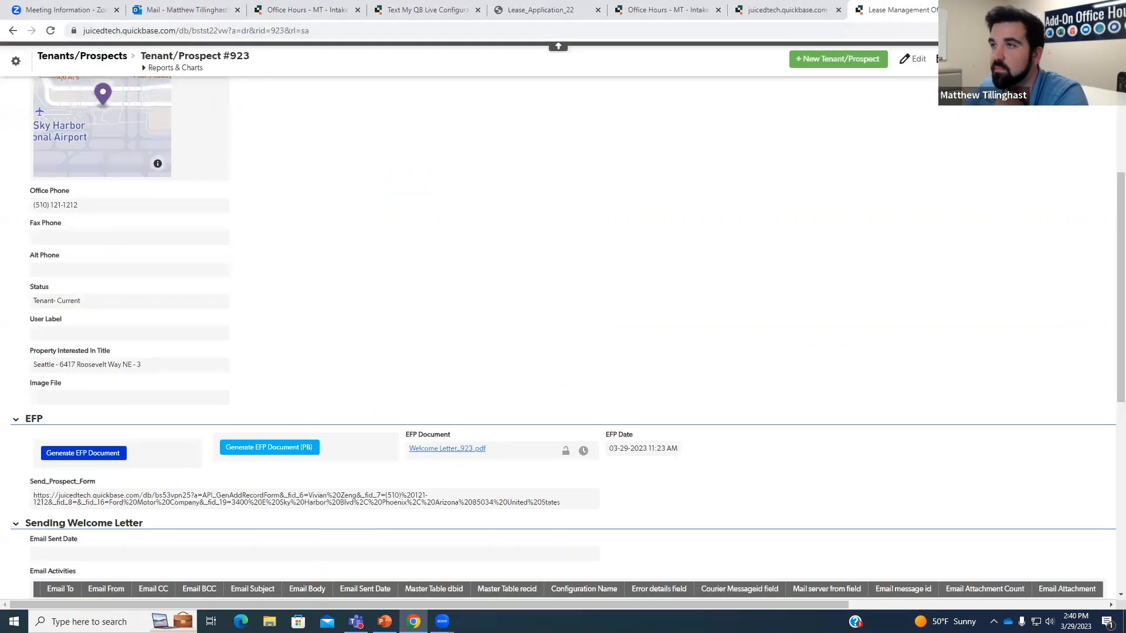
key("ctrl+t")
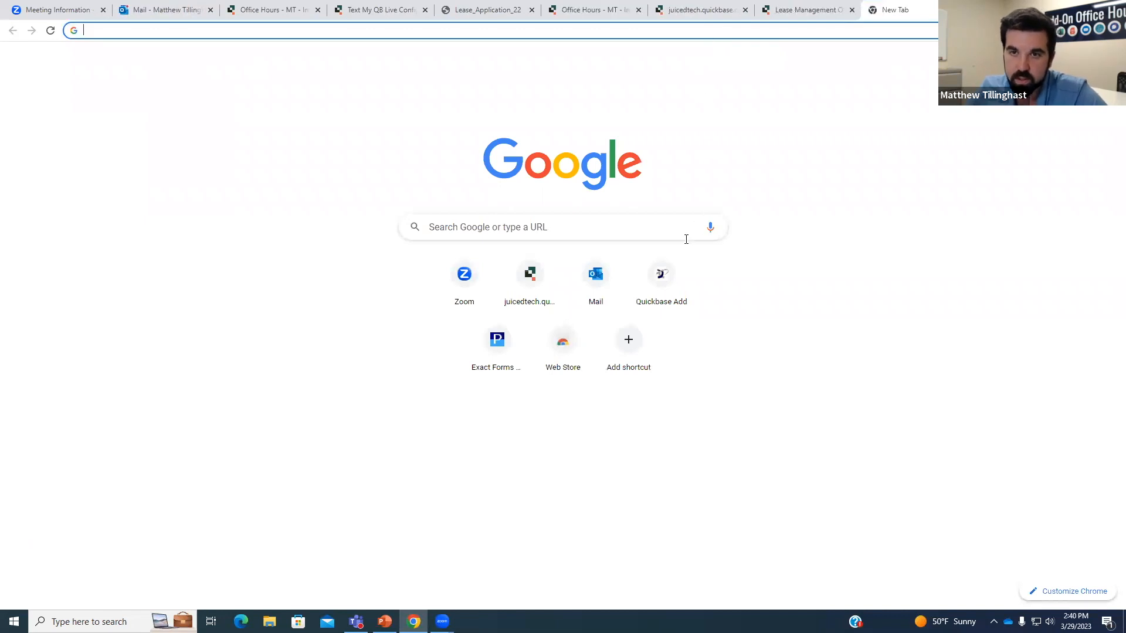
Go from the Quickbase Add shortcut to Add-On Training / Office Hours and its Previous Recordings.
left_click(662, 275)
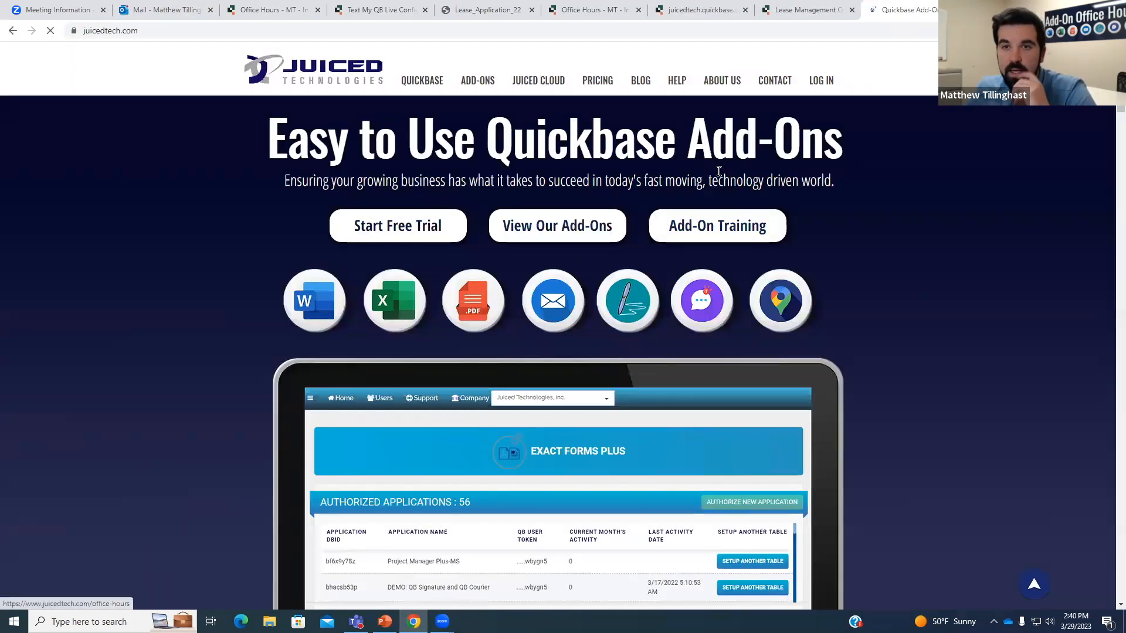
left_click(705, 234)
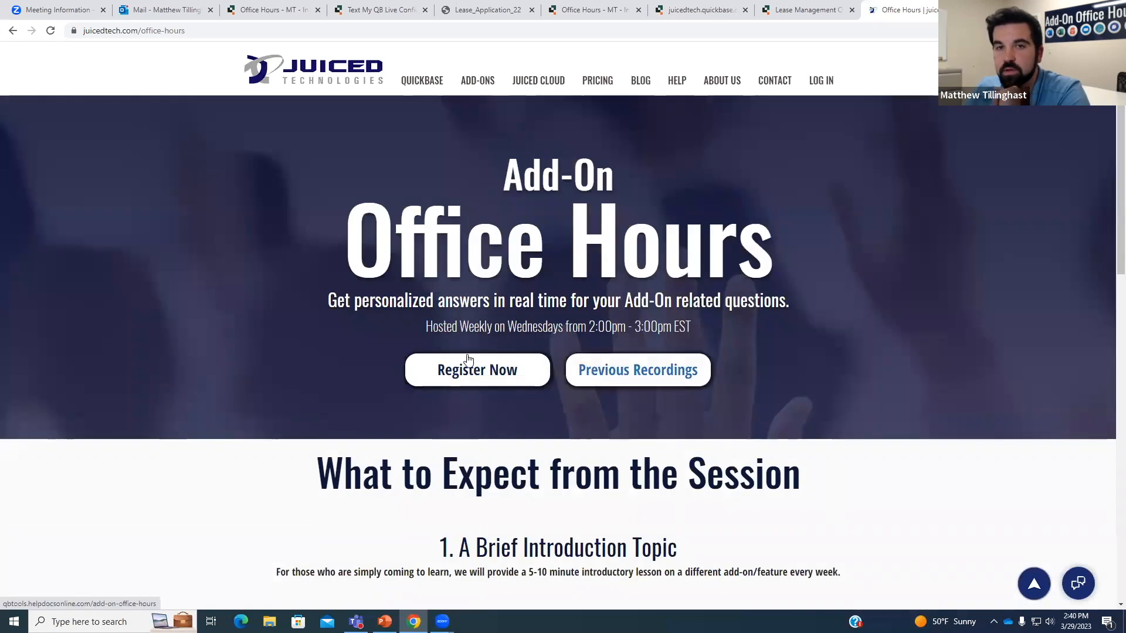
left_click(633, 378)
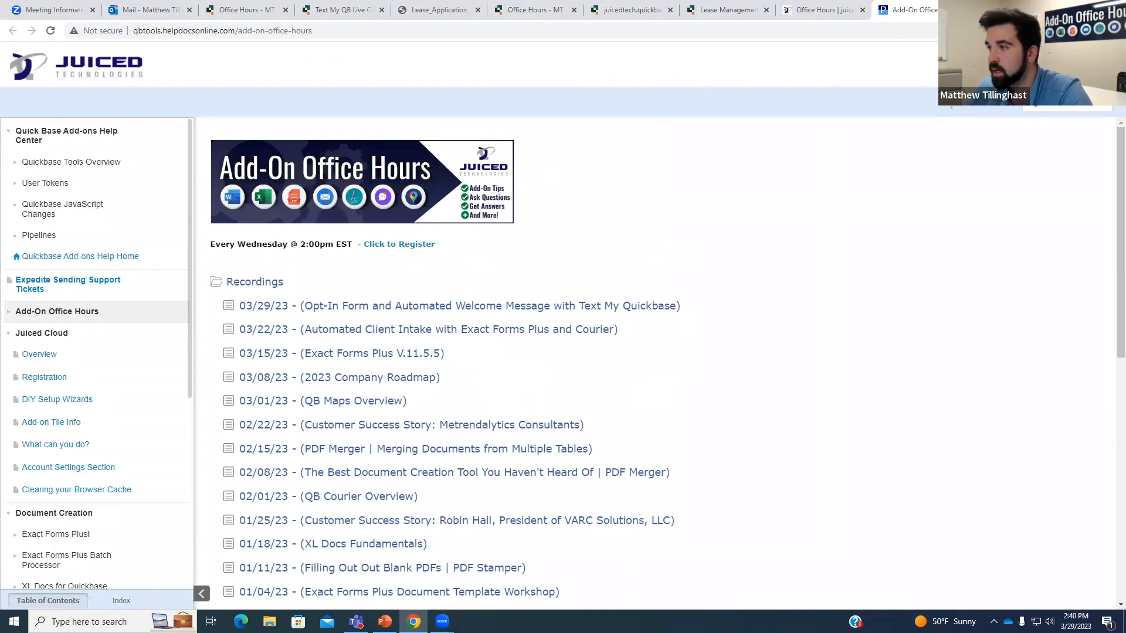
Search YouTube for 'juiced tech' in a new tab and open the Juiced Technologies channel.
key("ctrl+t")
type("youtube.com")
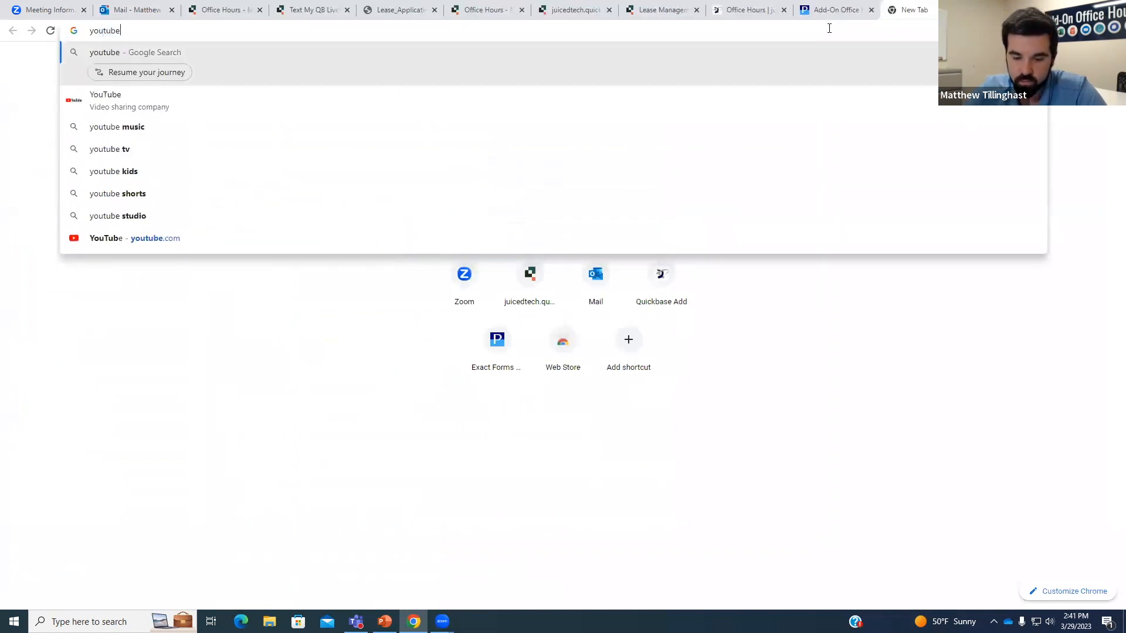
key("Return")
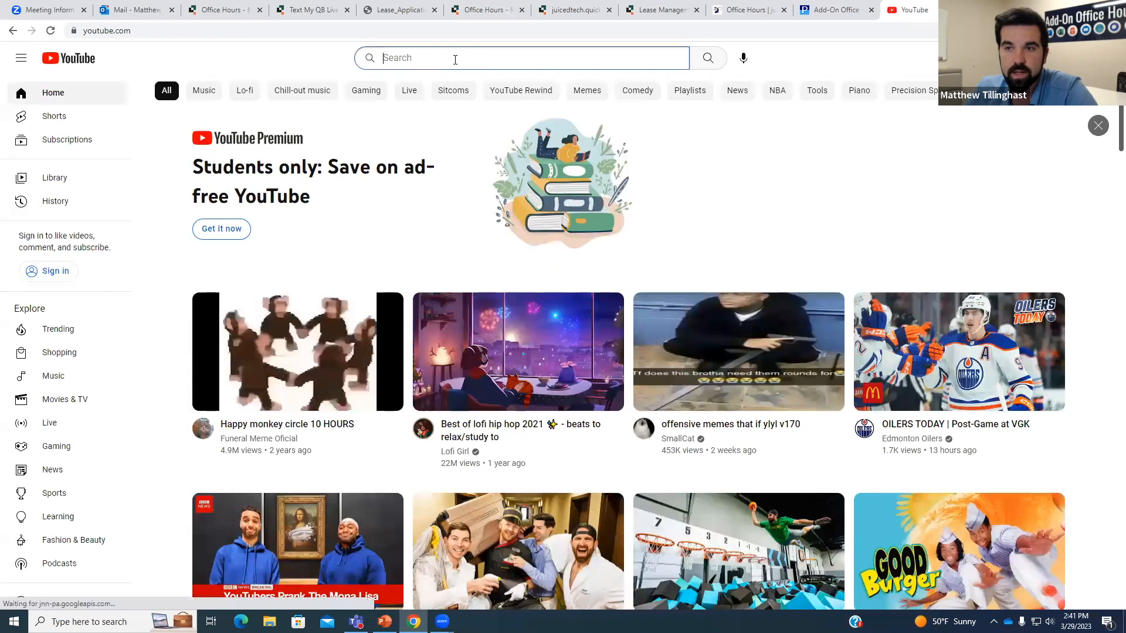
type("juiced tech")
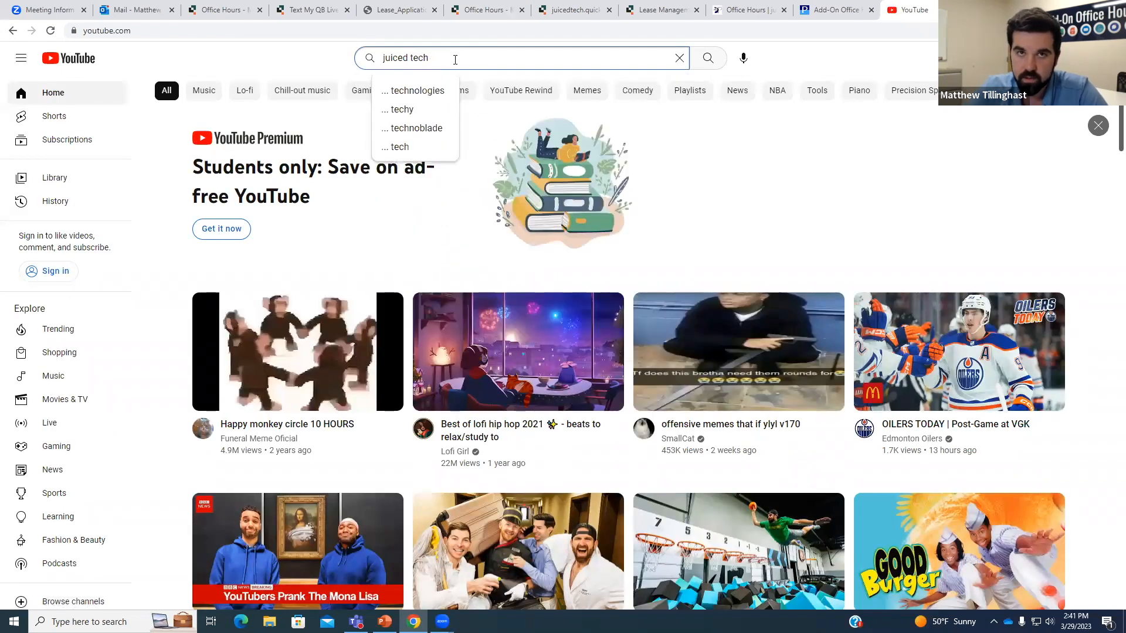
key("Return")
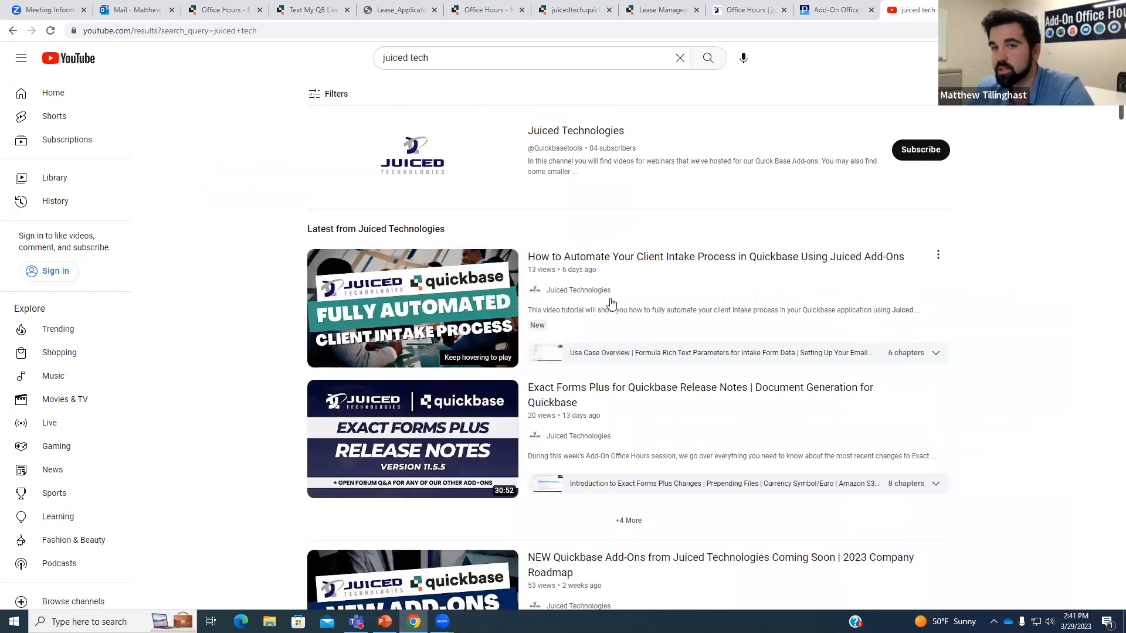
left_click(593, 135)
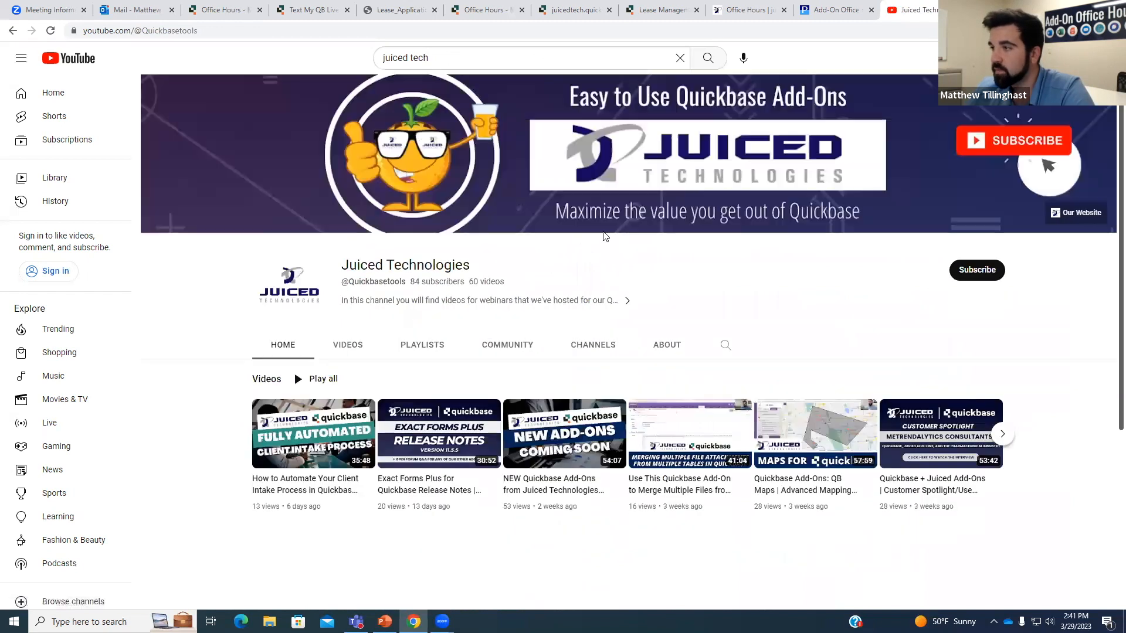
Browse the channel's Videos, Home and Playlists, then return to the Add-On Office Hours tab.
scroll(327, 291, "down", 1)
left_click(332, 288)
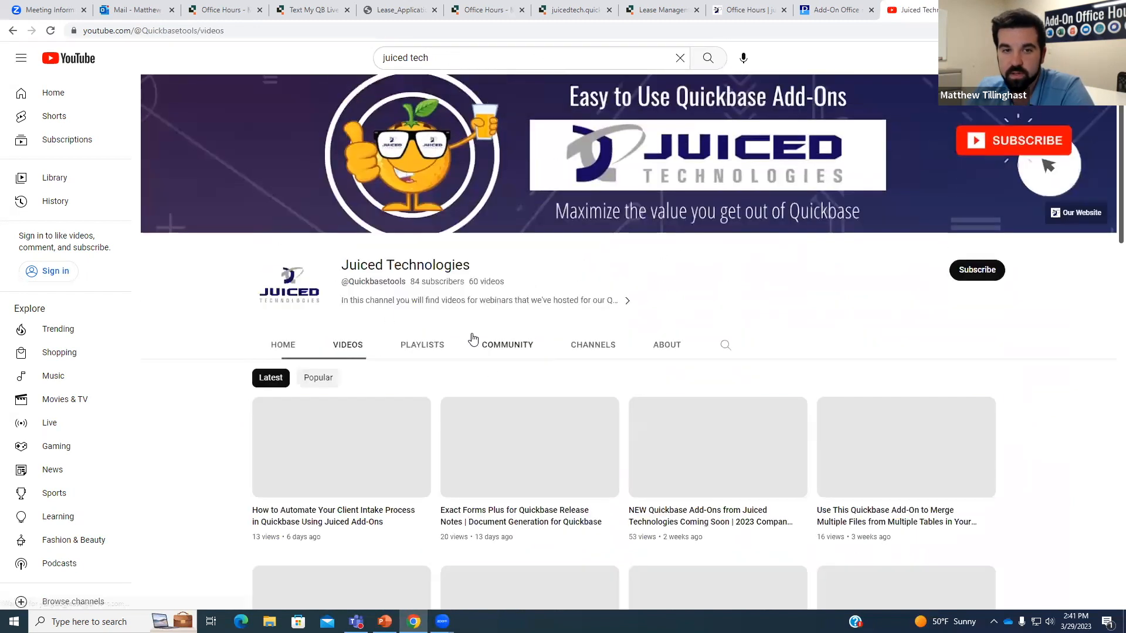
left_click(286, 348)
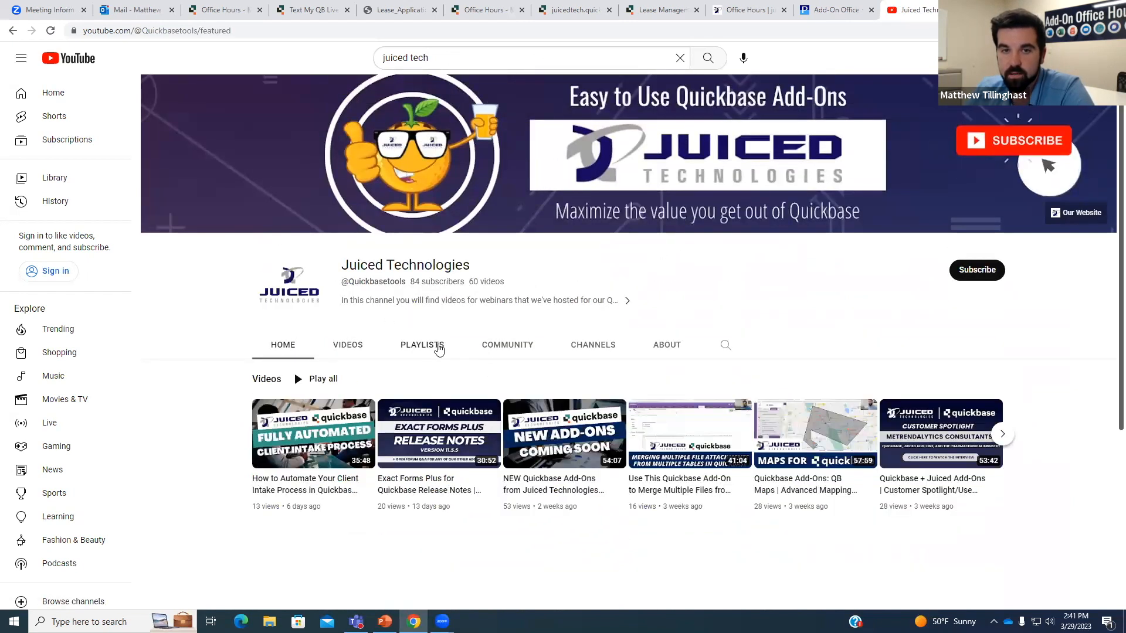
left_click(436, 346)
scroll(463, 410, "down", 1)
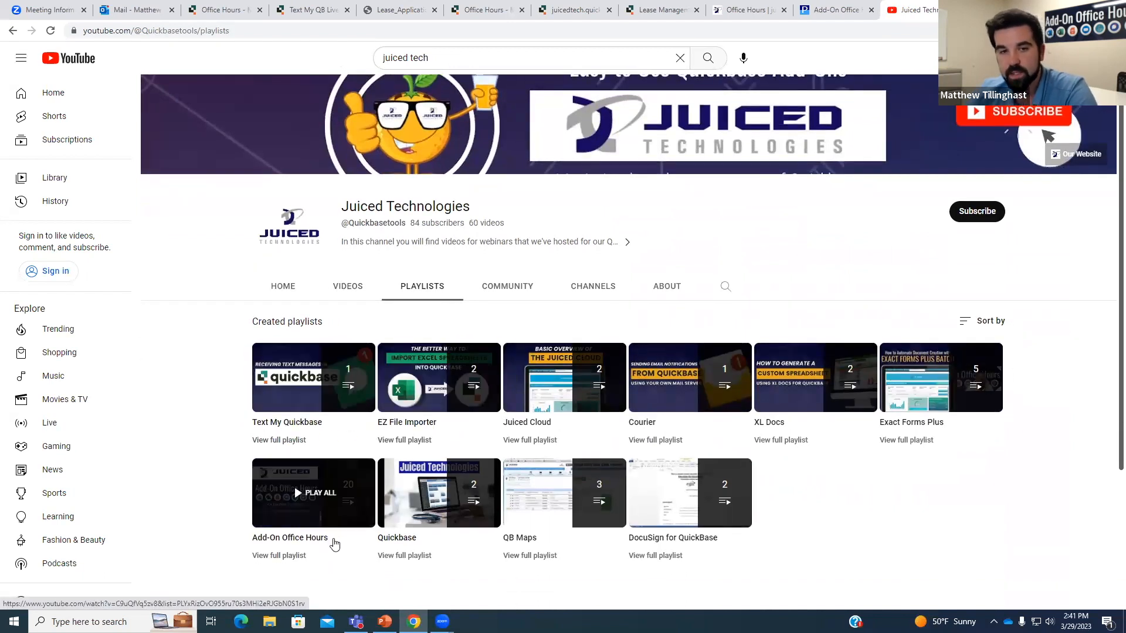
left_click(288, 289)
scroll(665, 309, "down", 1)
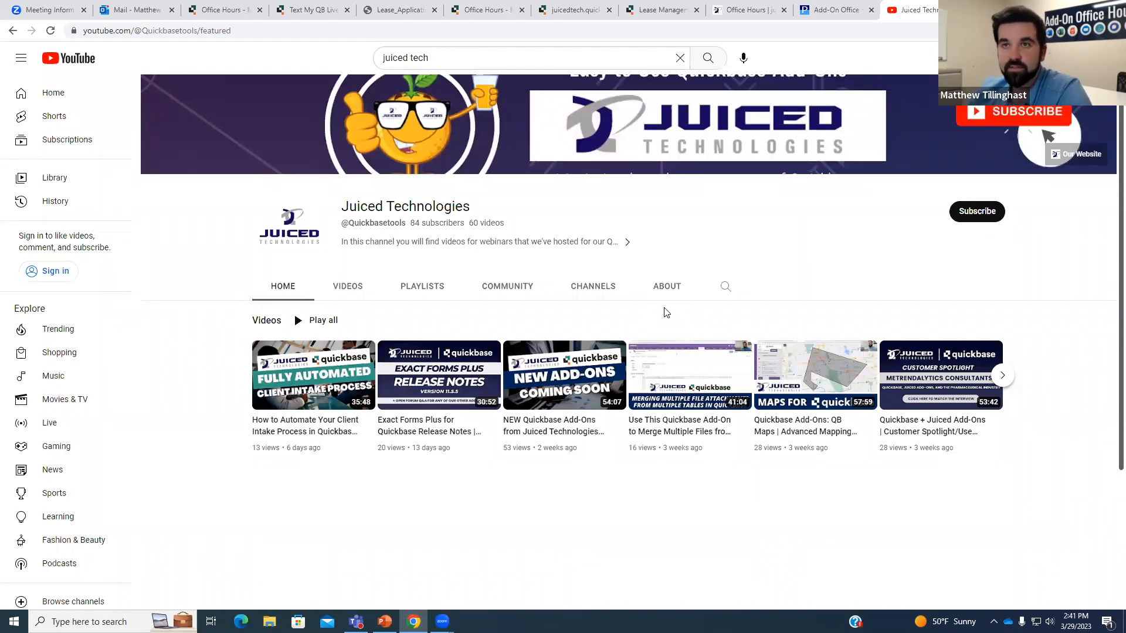
left_click(834, 9)
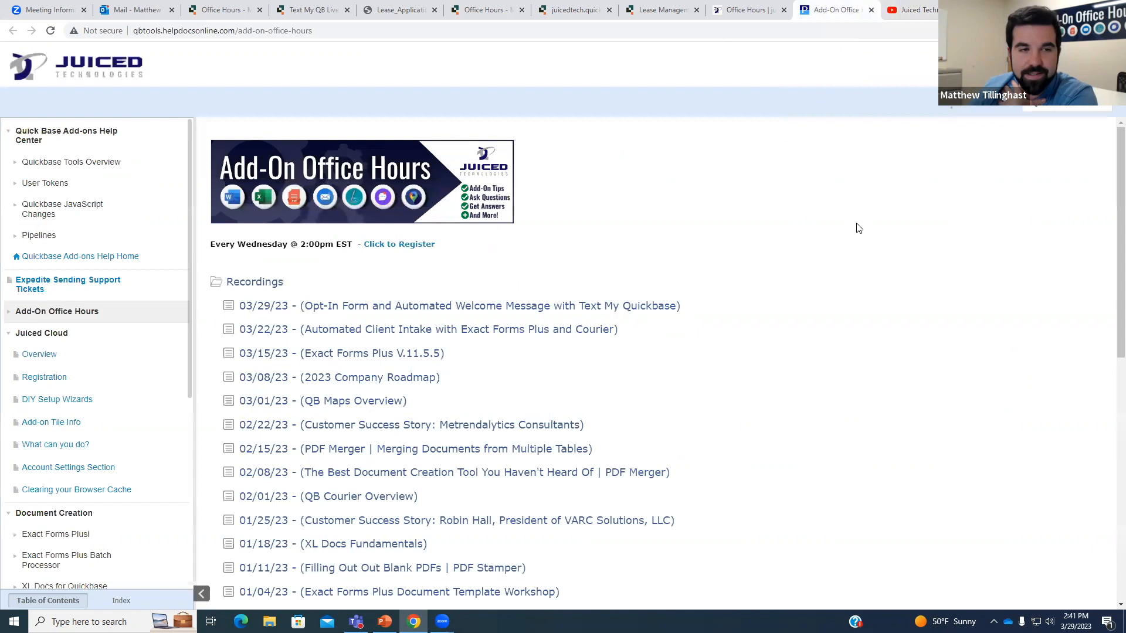